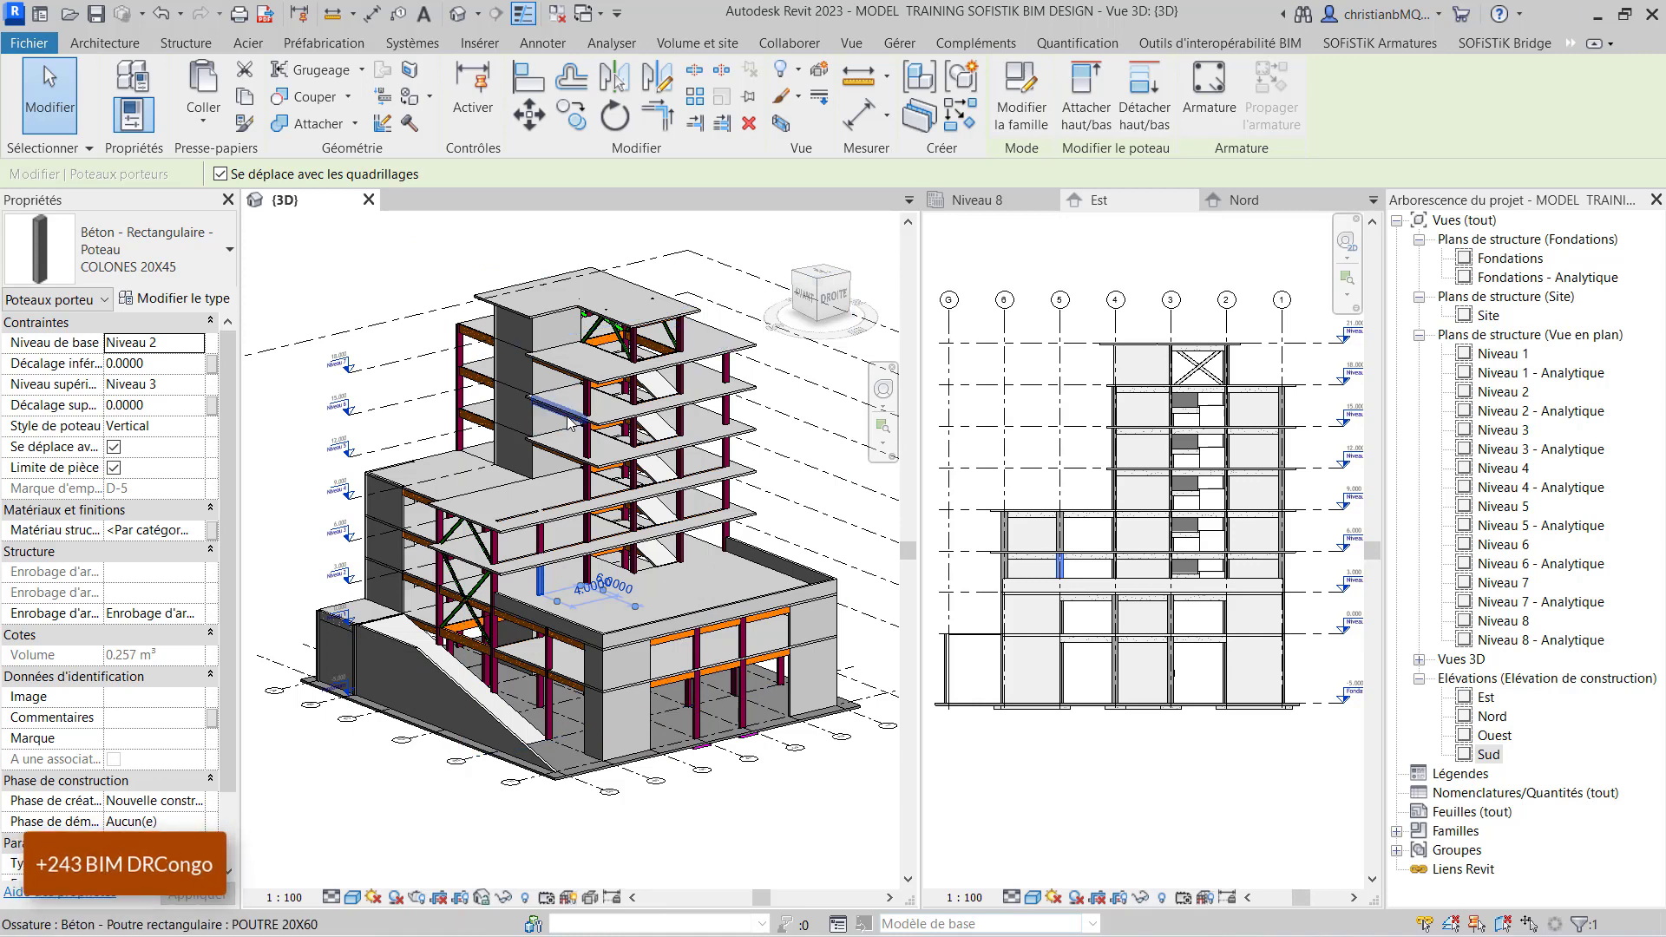
Examine the building structure in the 3D view and the east elevation, and clear the column selection.
{"action": "scroll", "coordinate": [564, 425], "scroll_direction": "up", "scroll_amount": 3}
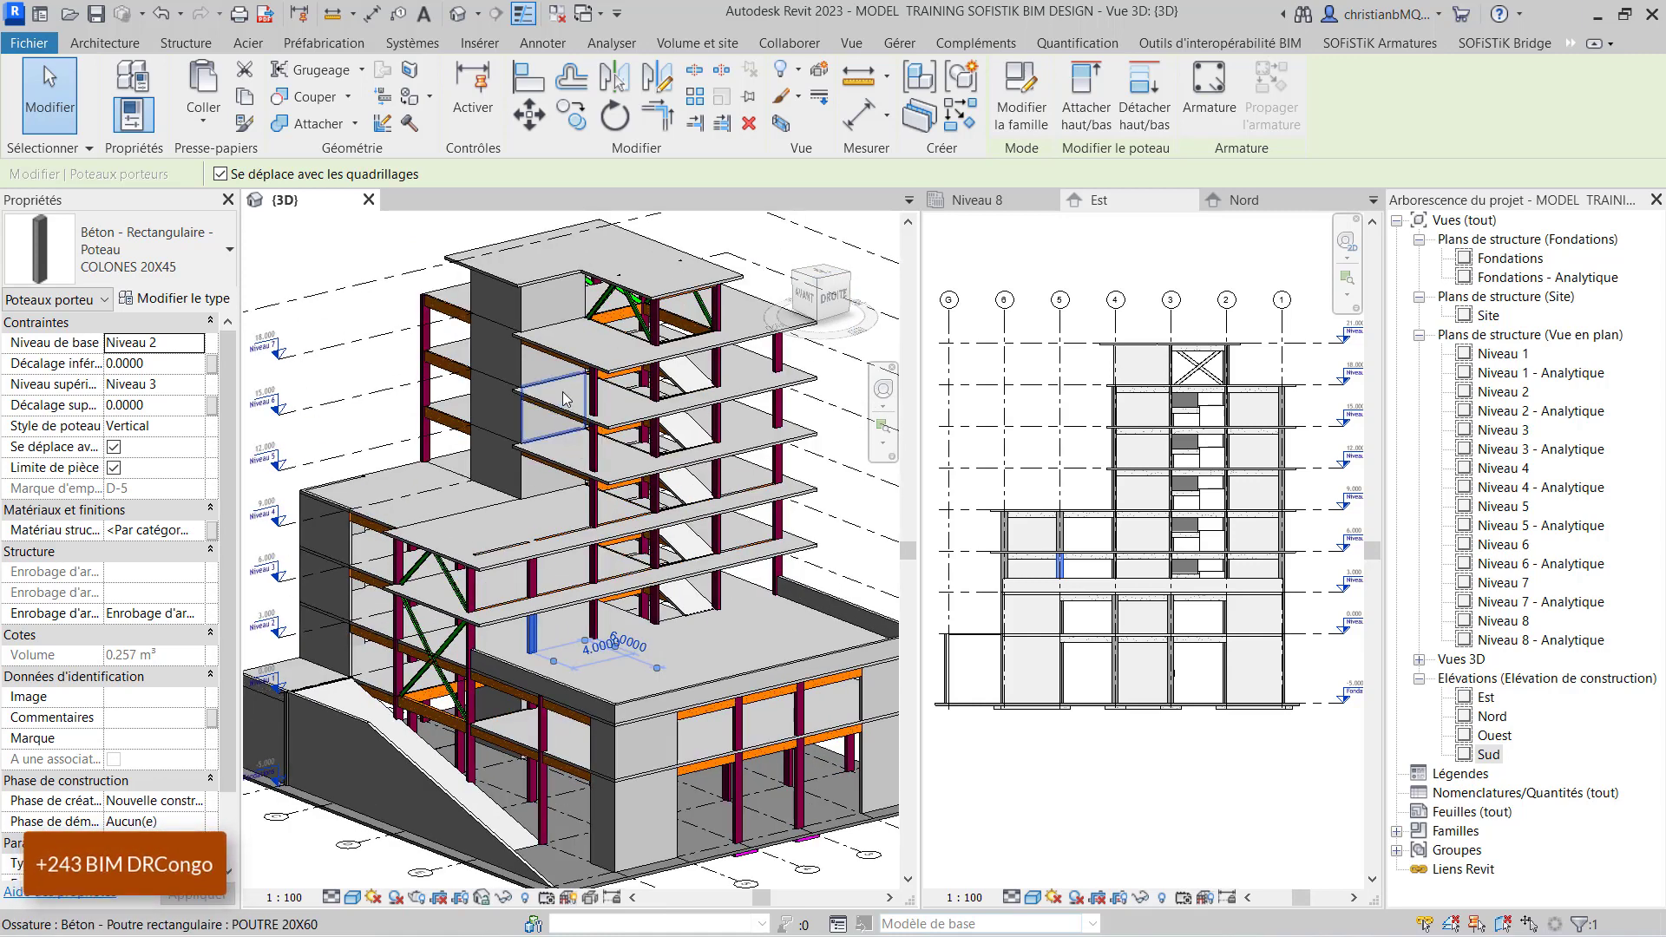
{"action": "scroll", "coordinate": [665, 492], "scroll_direction": "down", "scroll_amount": 2}
{"action": "scroll", "coordinate": [664, 492], "scroll_direction": "up", "scroll_amount": 3}
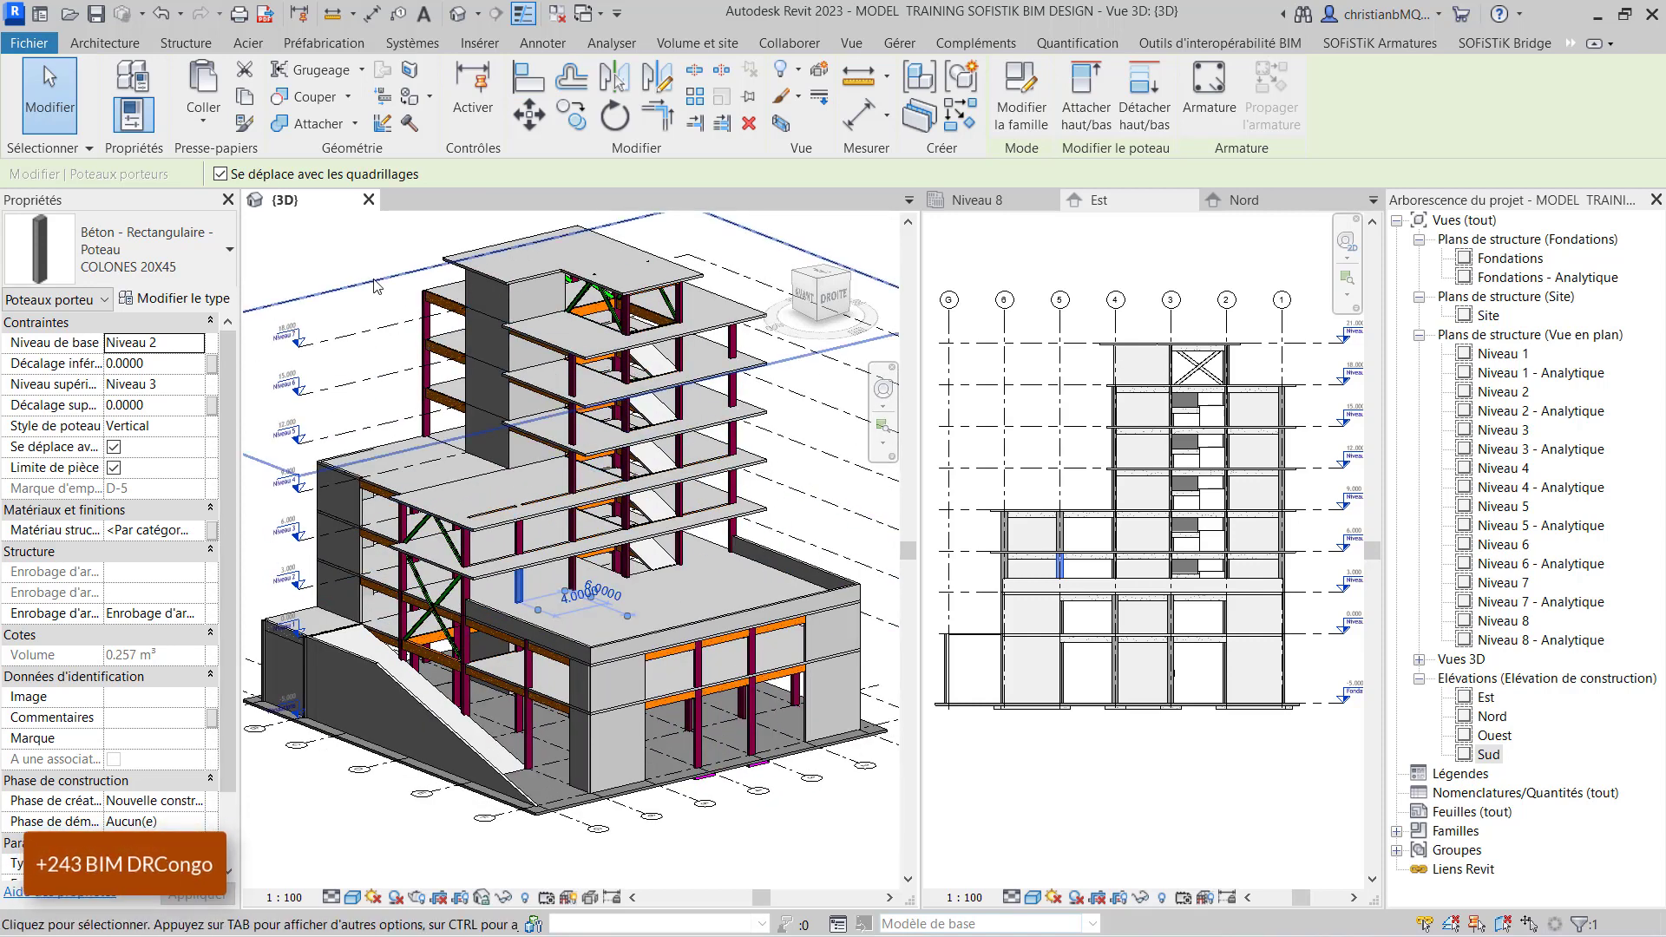
{"action": "left_click", "coordinate": [353, 261]}
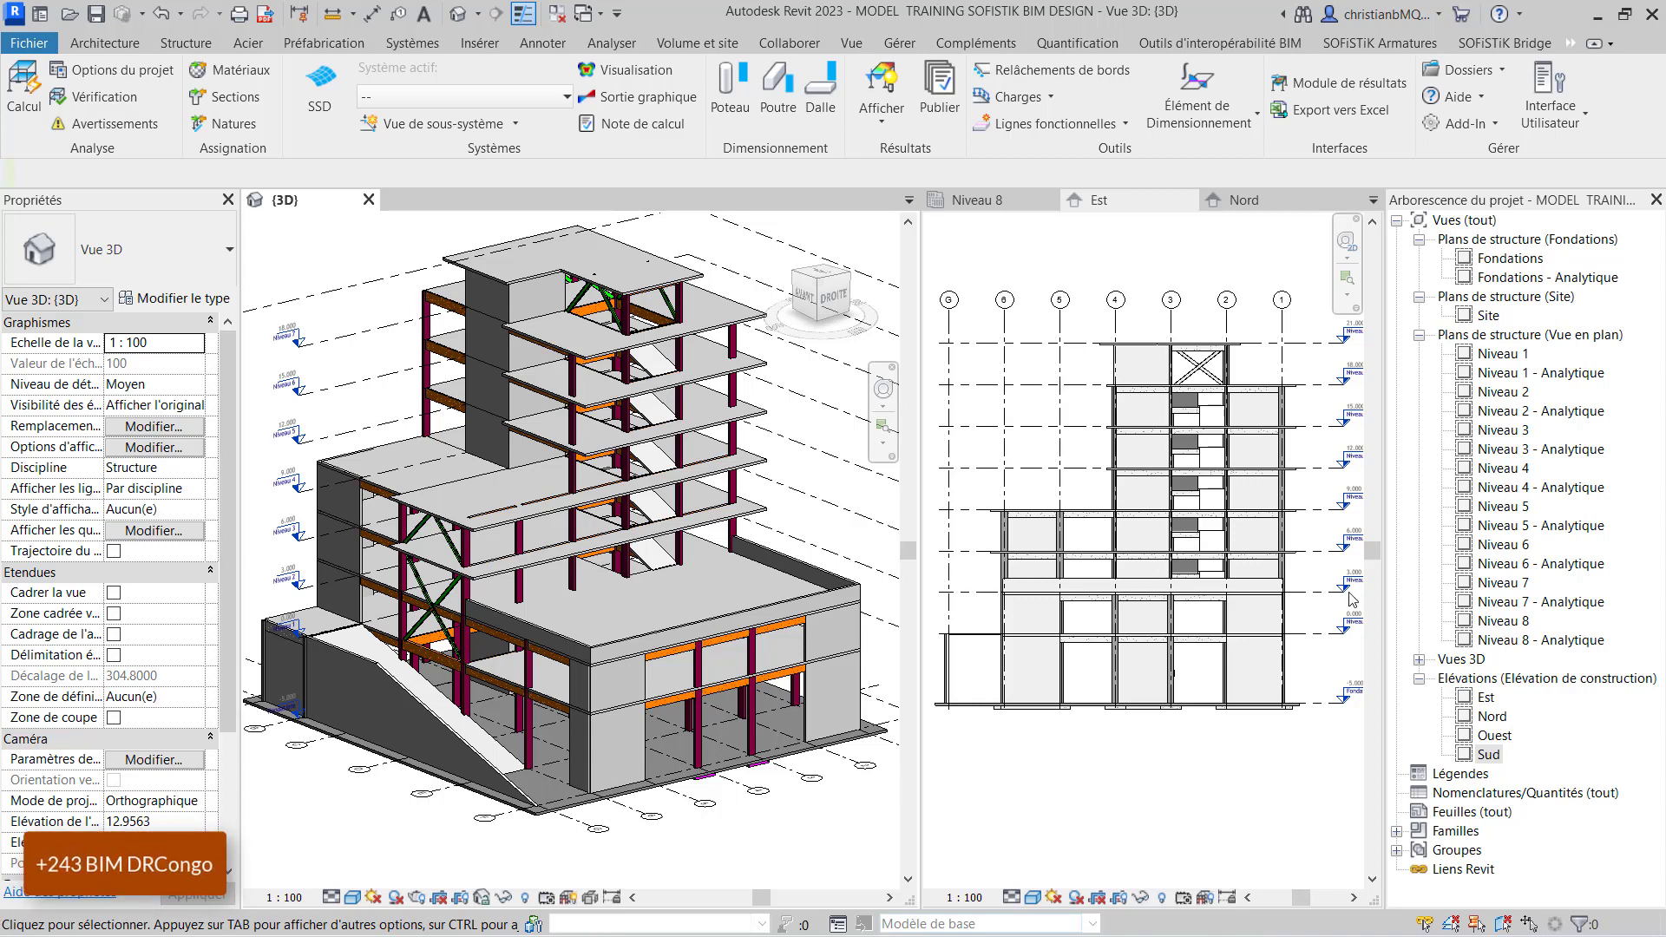
{"action": "scroll", "coordinate": [415, 690], "scroll_direction": "up", "scroll_amount": 3}
{"action": "scroll", "coordinate": [469, 586], "scroll_direction": "down", "scroll_amount": 3}
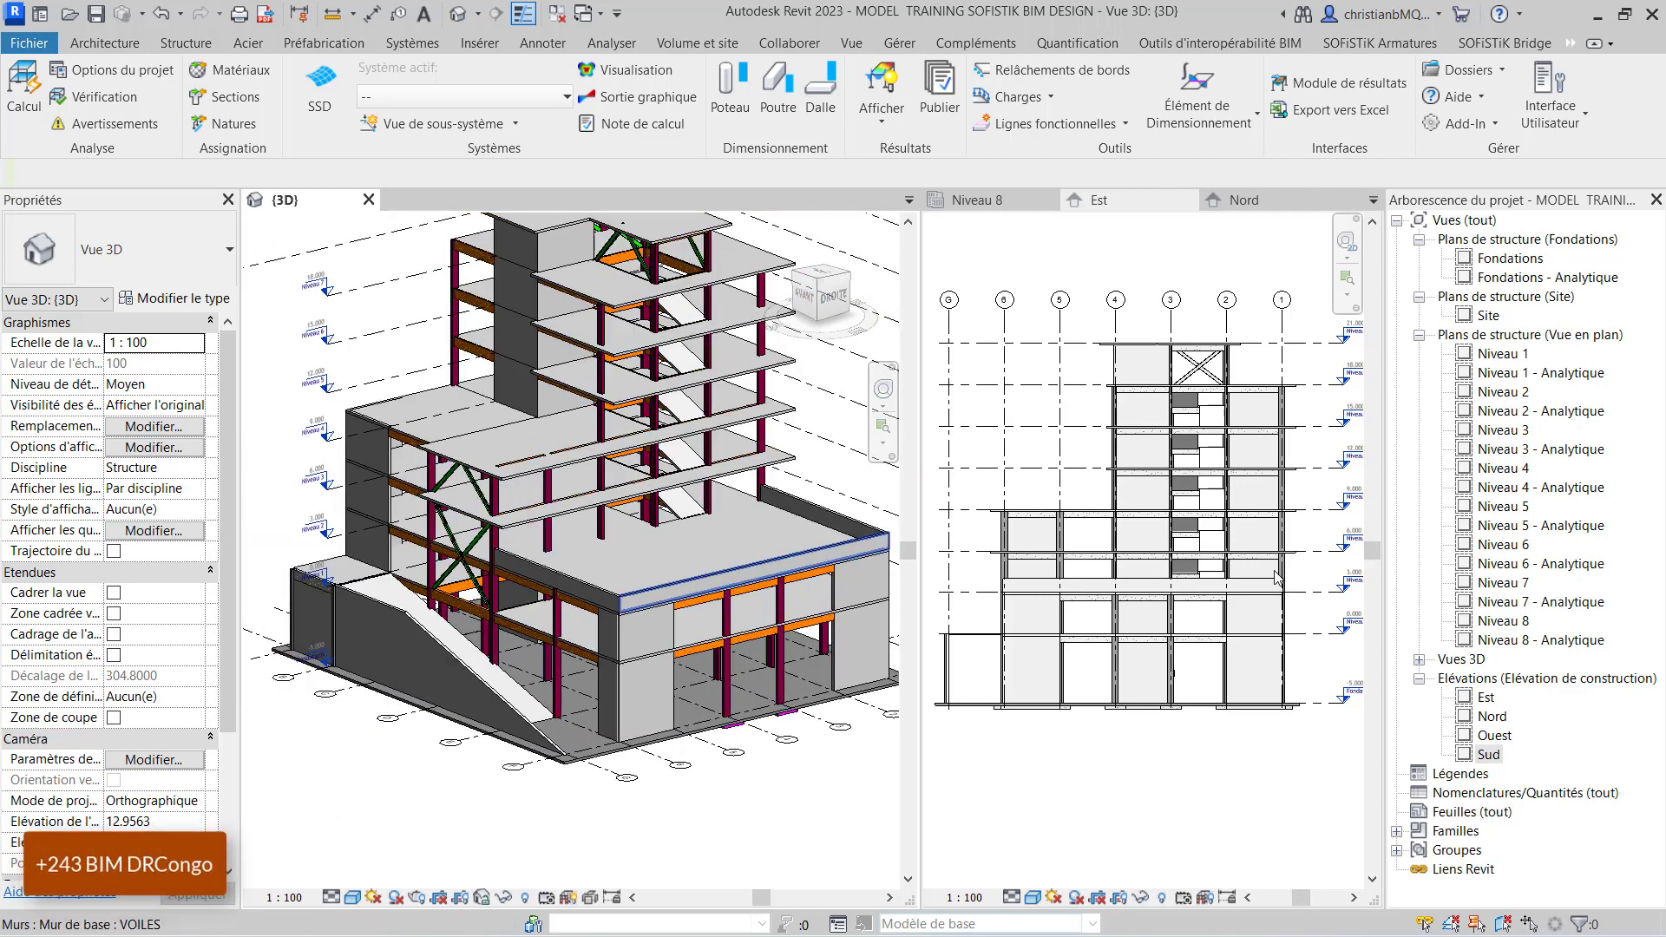
{"action": "scroll", "coordinate": [1276, 587], "scroll_direction": "up", "scroll_amount": 2}
{"action": "scroll", "coordinate": [1278, 501], "scroll_direction": "down", "scroll_amount": 2}
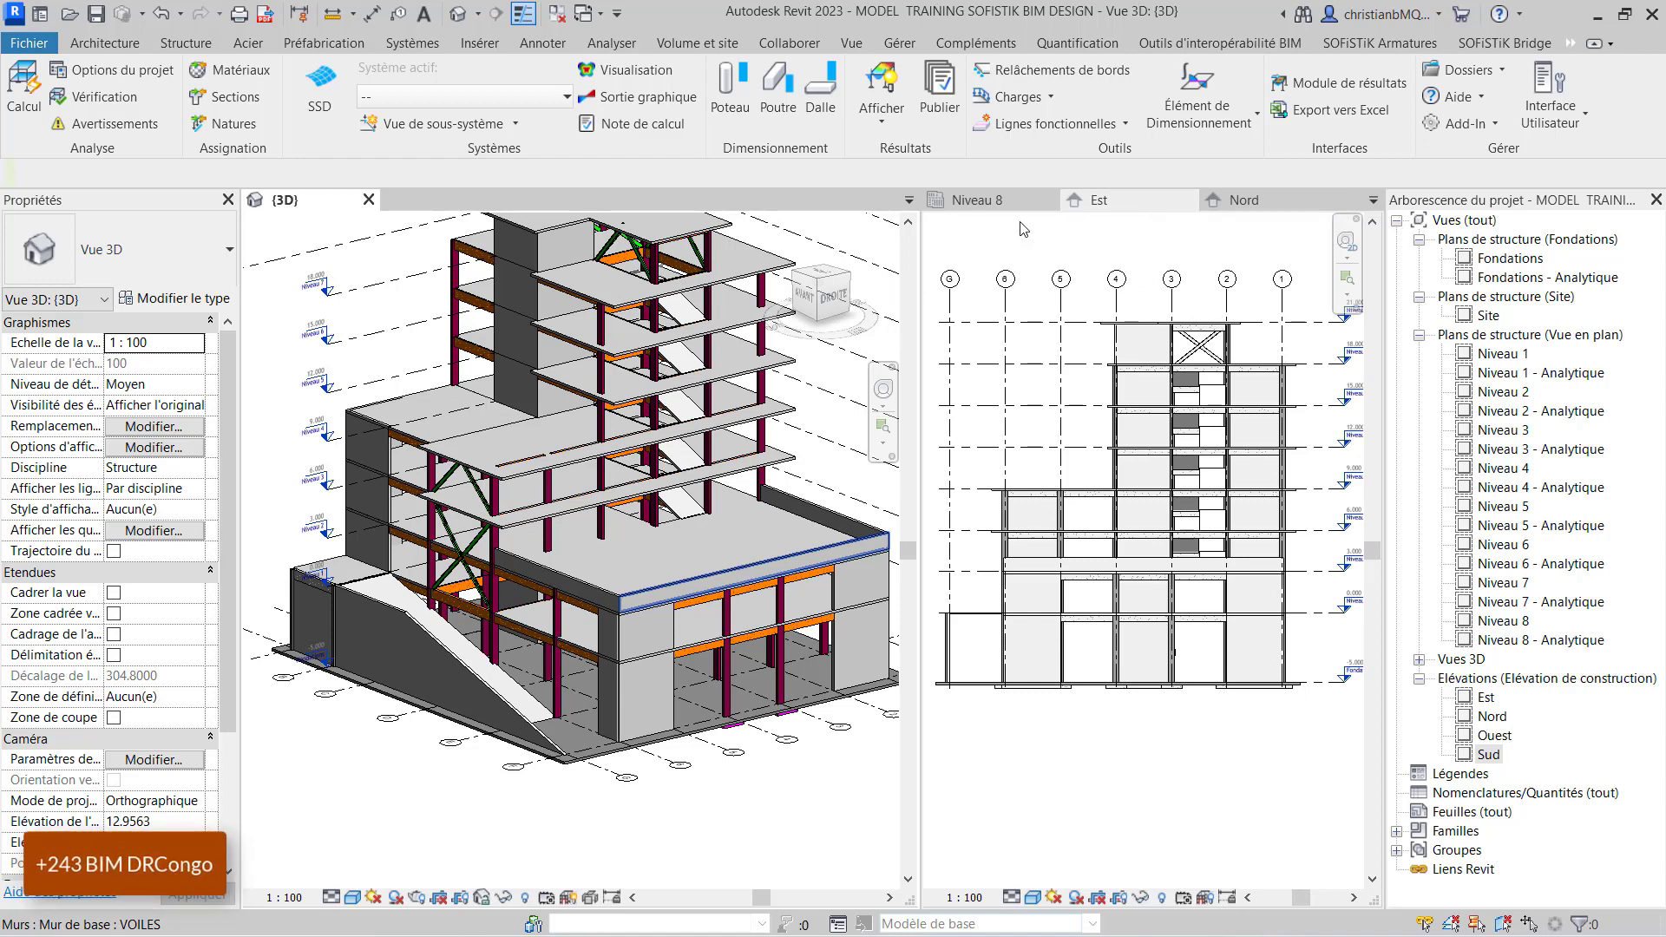
Open the Niveau 2 structural plan and dismiss the save reminder without saving the project.
{"action": "left_click", "coordinate": [989, 201]}
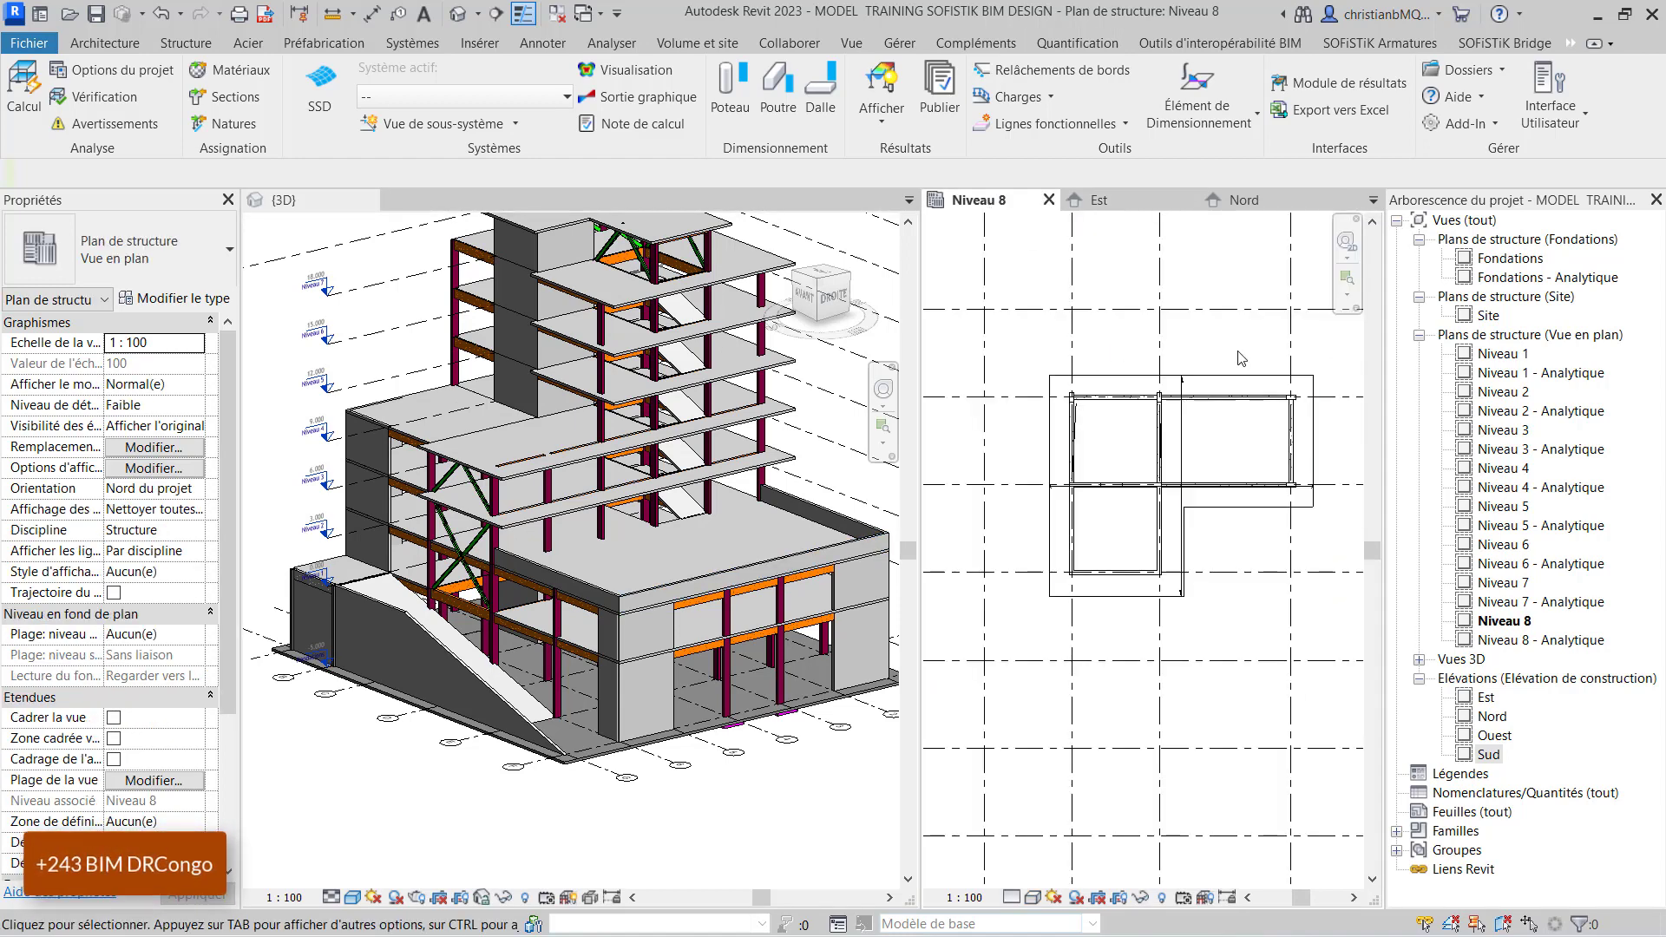
{"action": "double_click", "coordinate": [1530, 392]}
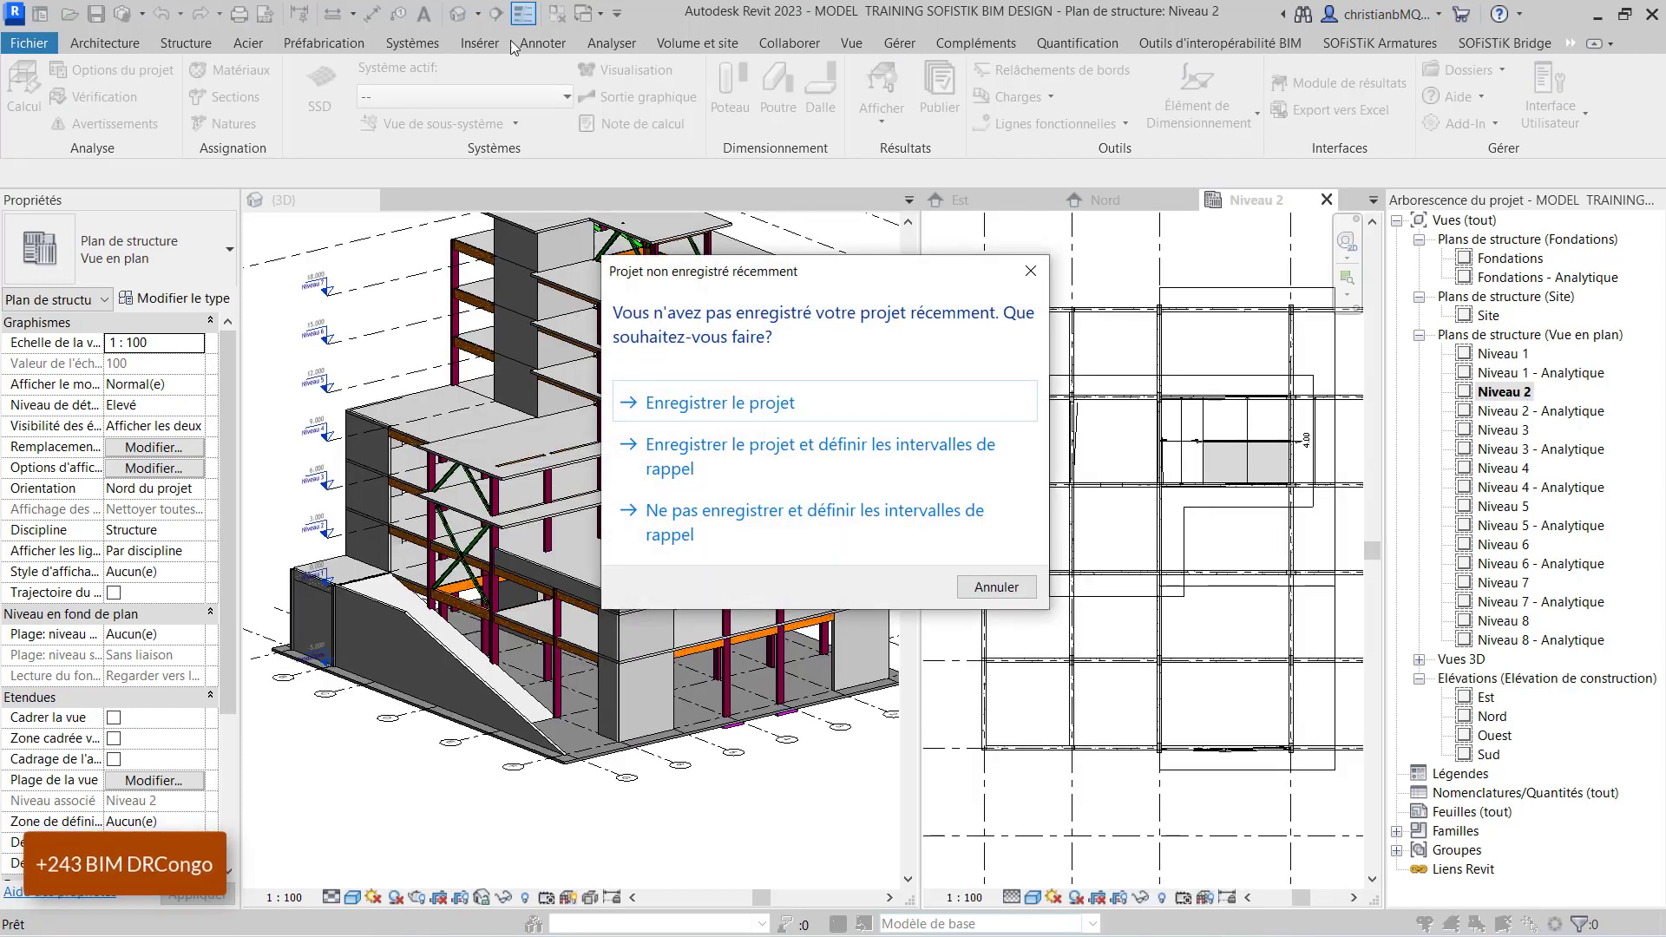
{"action": "left_click", "coordinate": [1032, 270]}
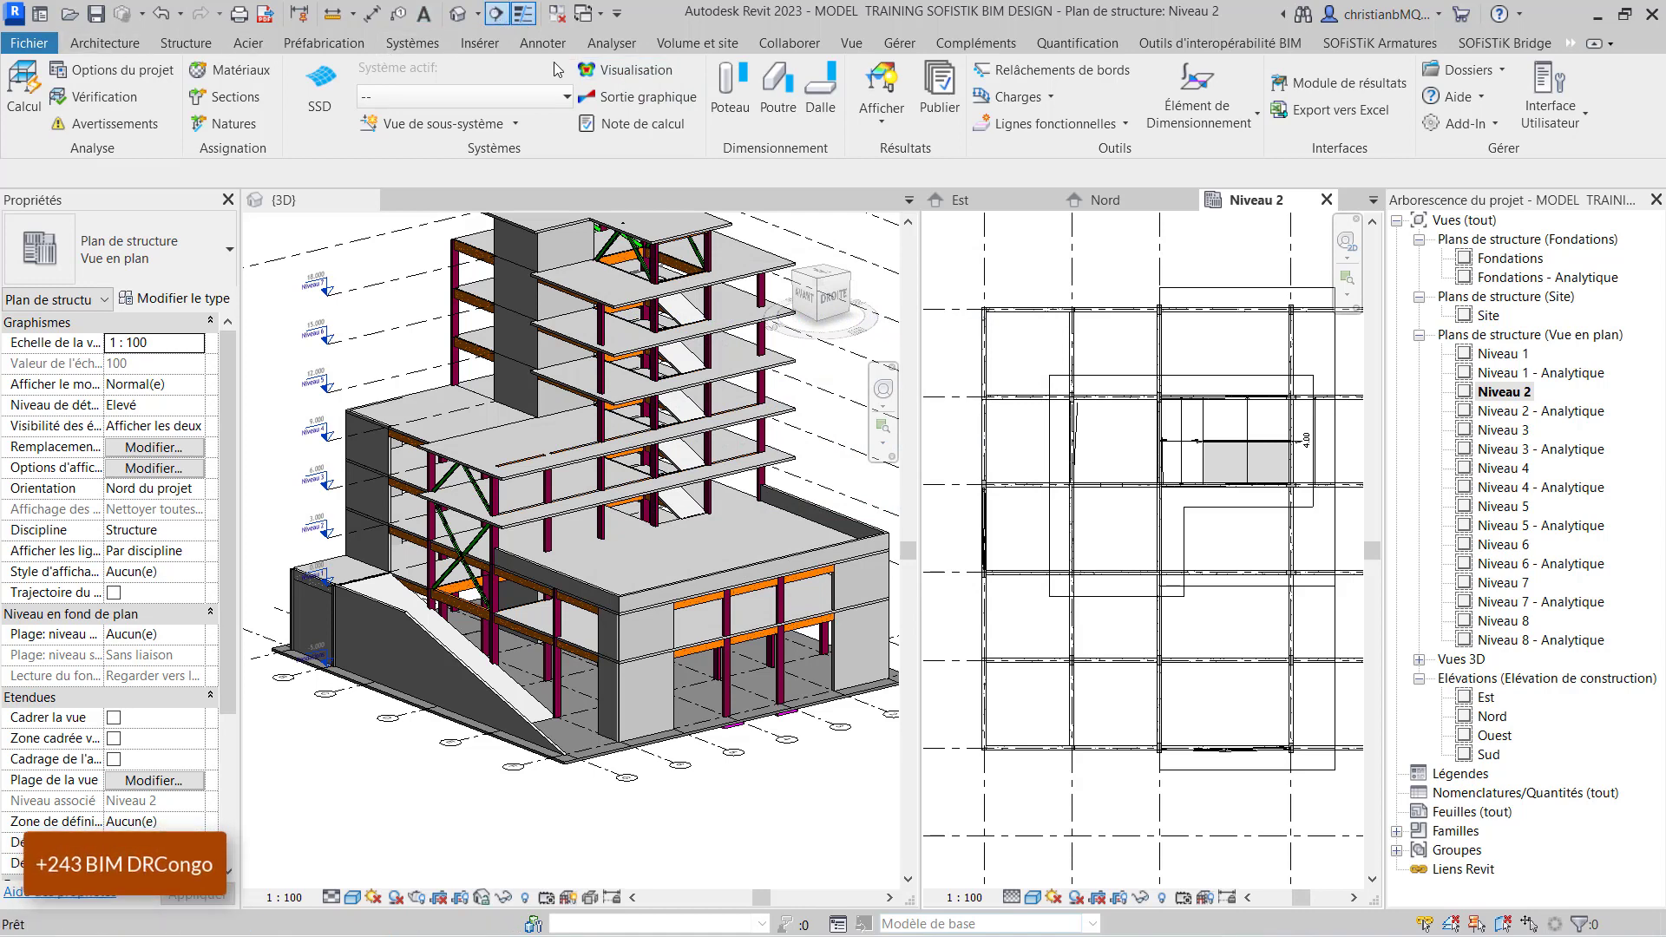
Draw a vertical building section between grids C and D on the Niveau 2 plan and open its view.
{"action": "left_click", "coordinate": [495, 13]}
{"action": "scroll", "coordinate": [1121, 486], "scroll_direction": "down", "scroll_amount": 3}
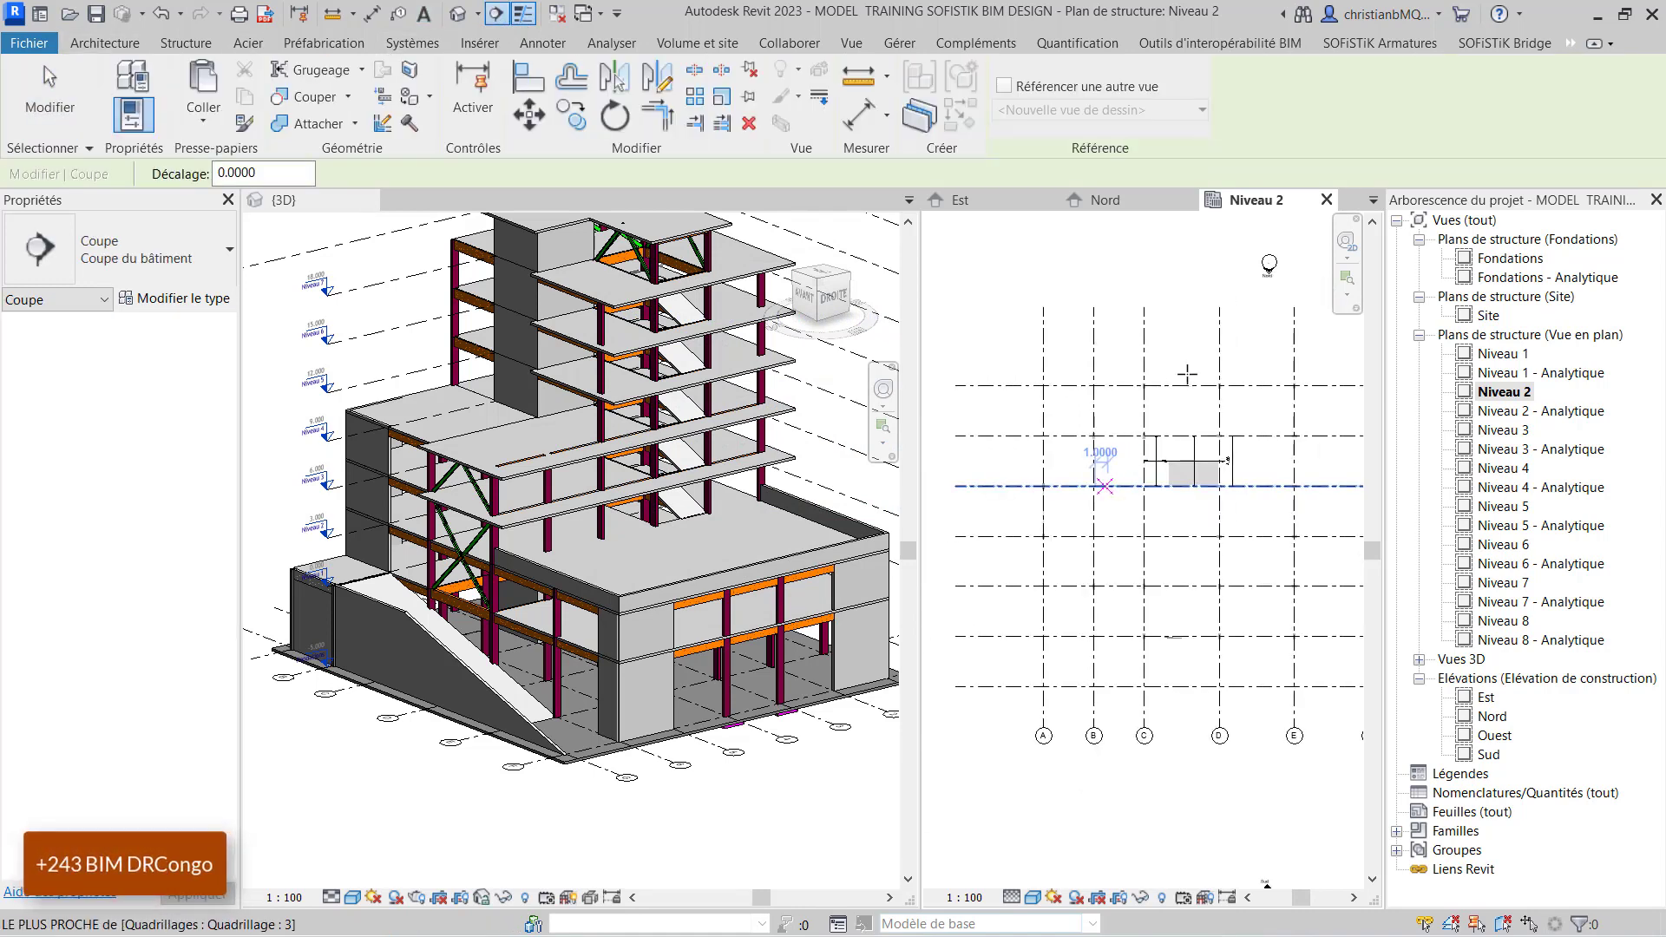
{"action": "left_click", "coordinate": [1144, 311]}
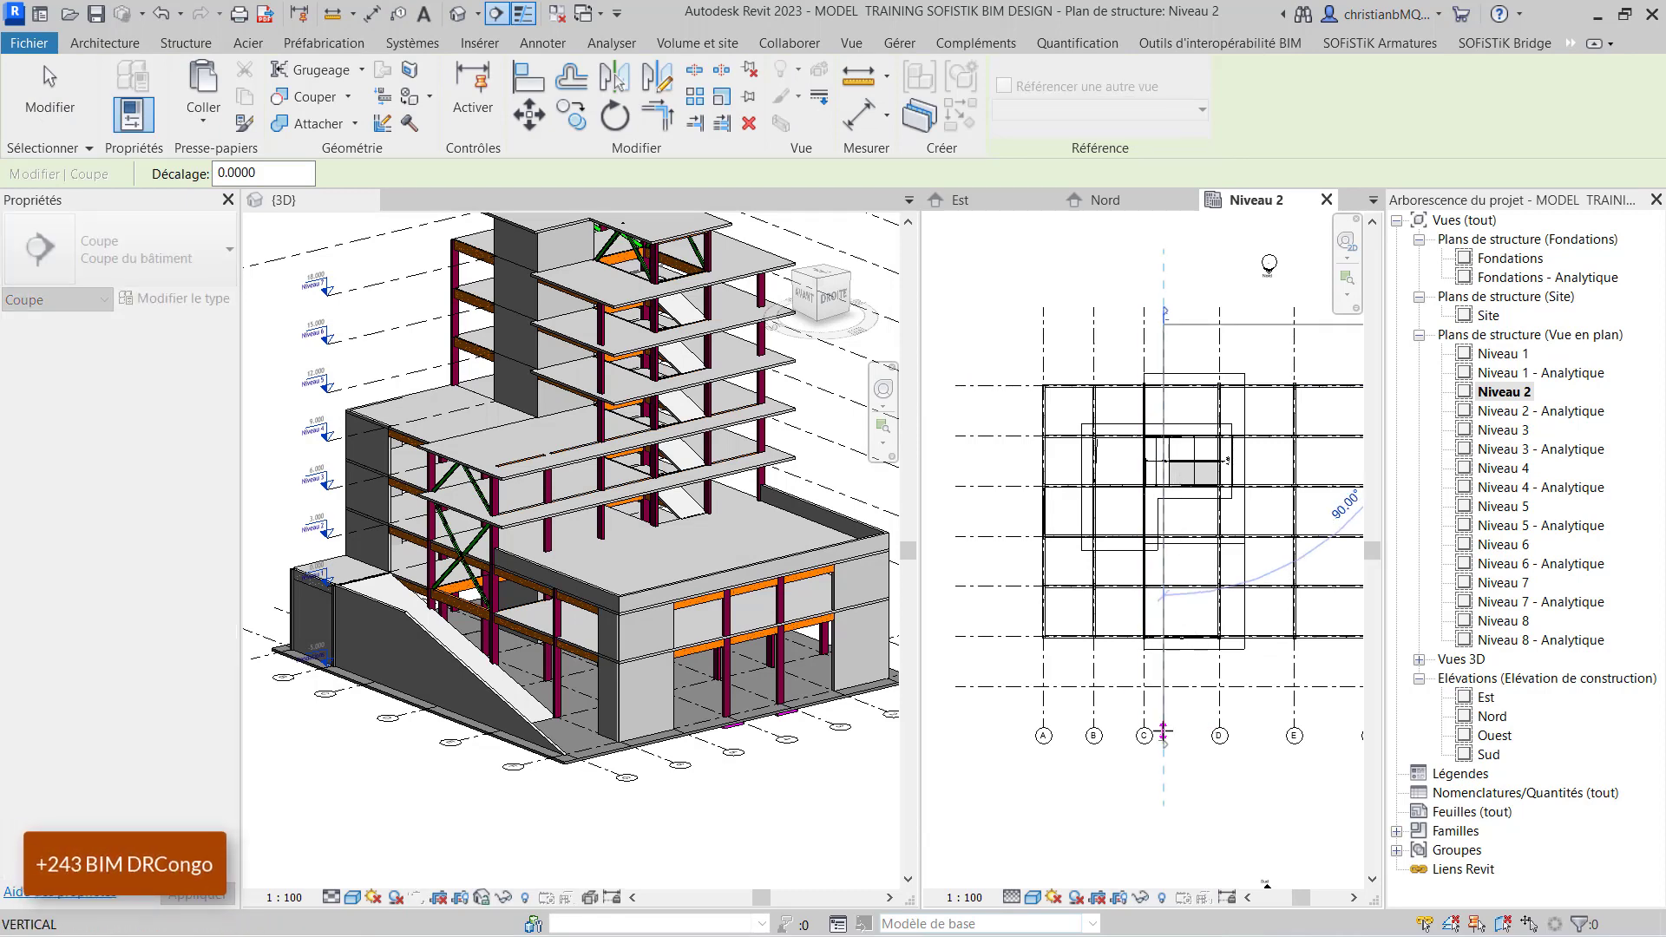
{"action": "left_click", "coordinate": [1164, 734]}
{"action": "right_click", "coordinate": [1164, 721]}
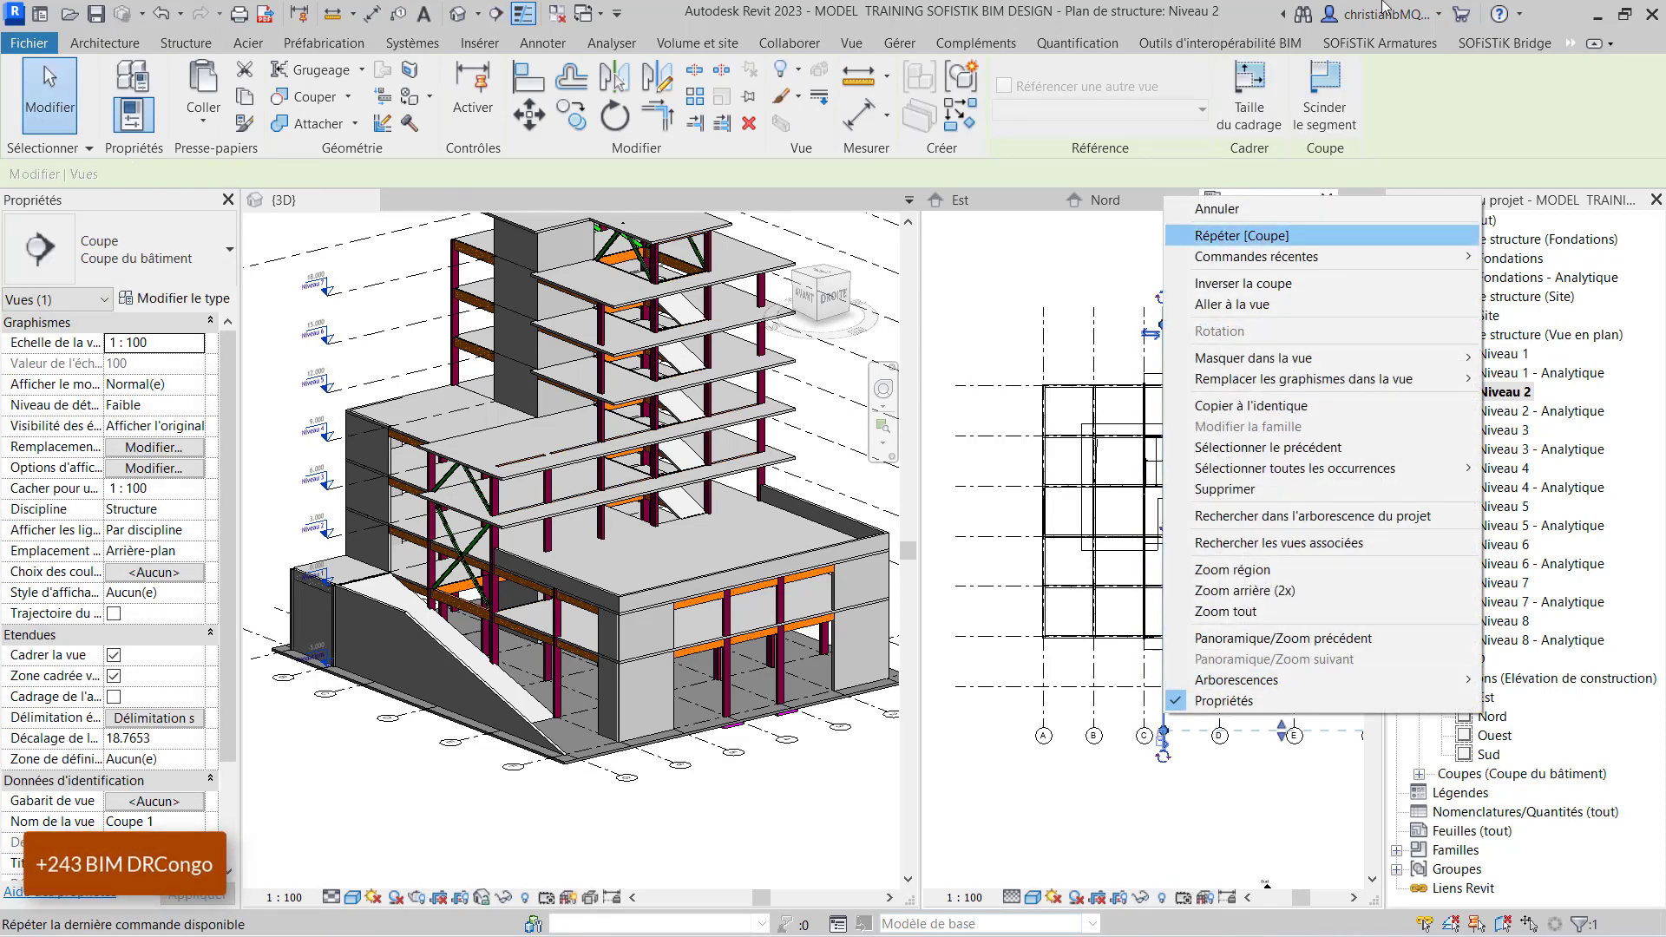
{"action": "left_click", "coordinate": [1259, 306]}
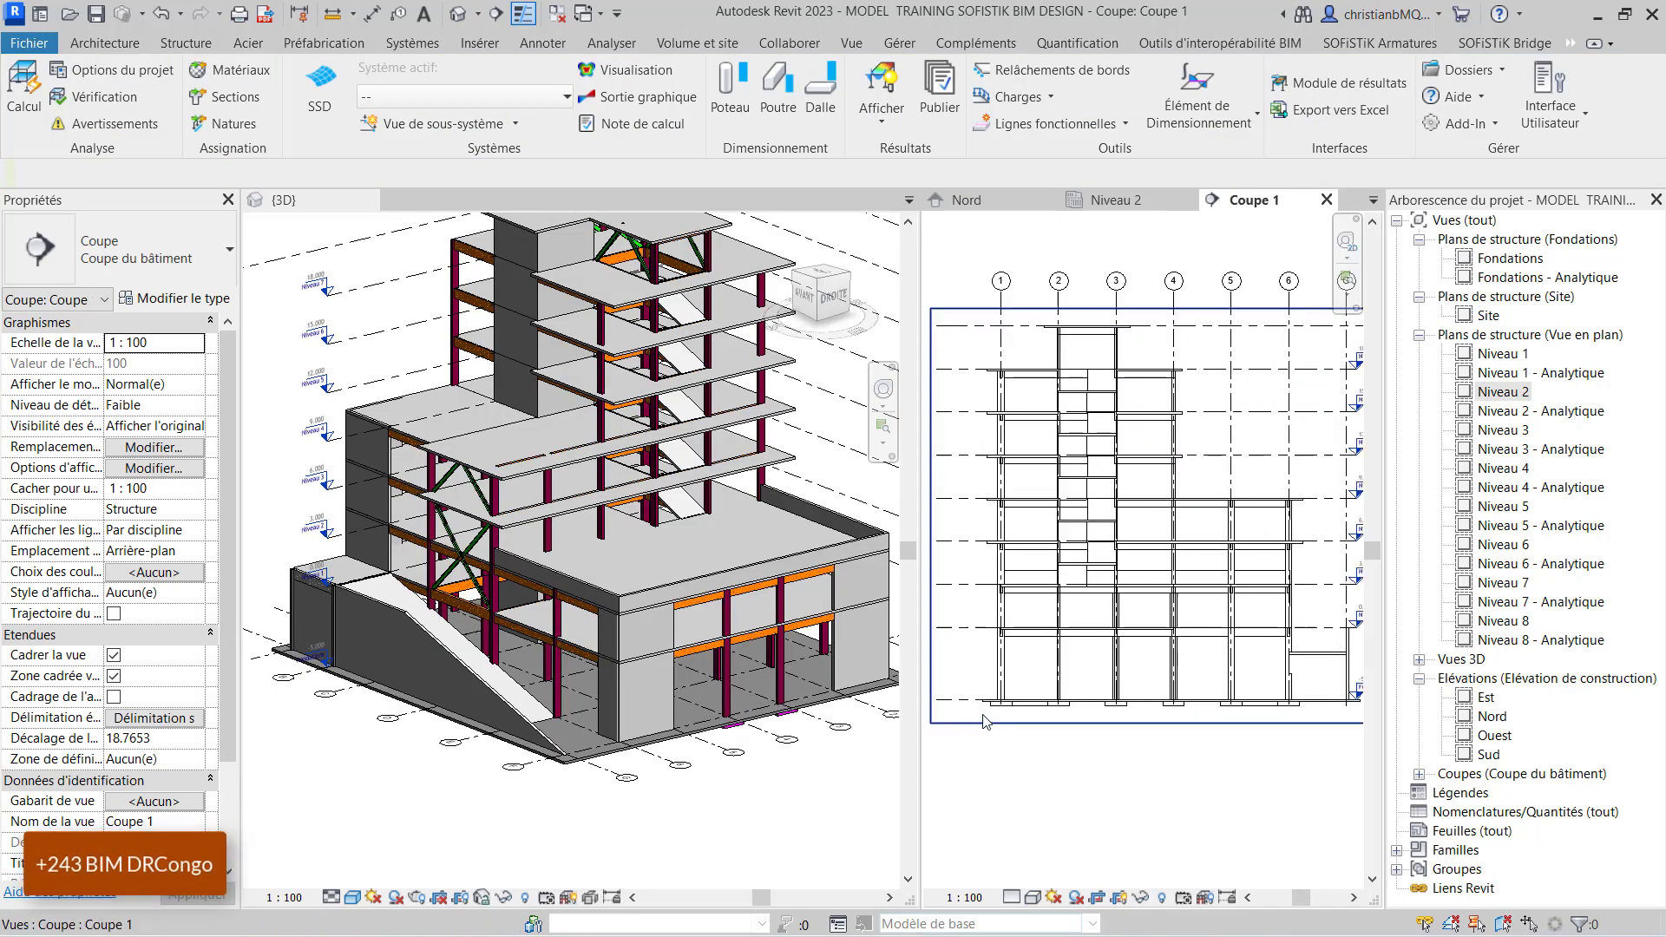
Set the section view's visual style to Ombré.
{"action": "left_click", "coordinate": [1032, 898]}
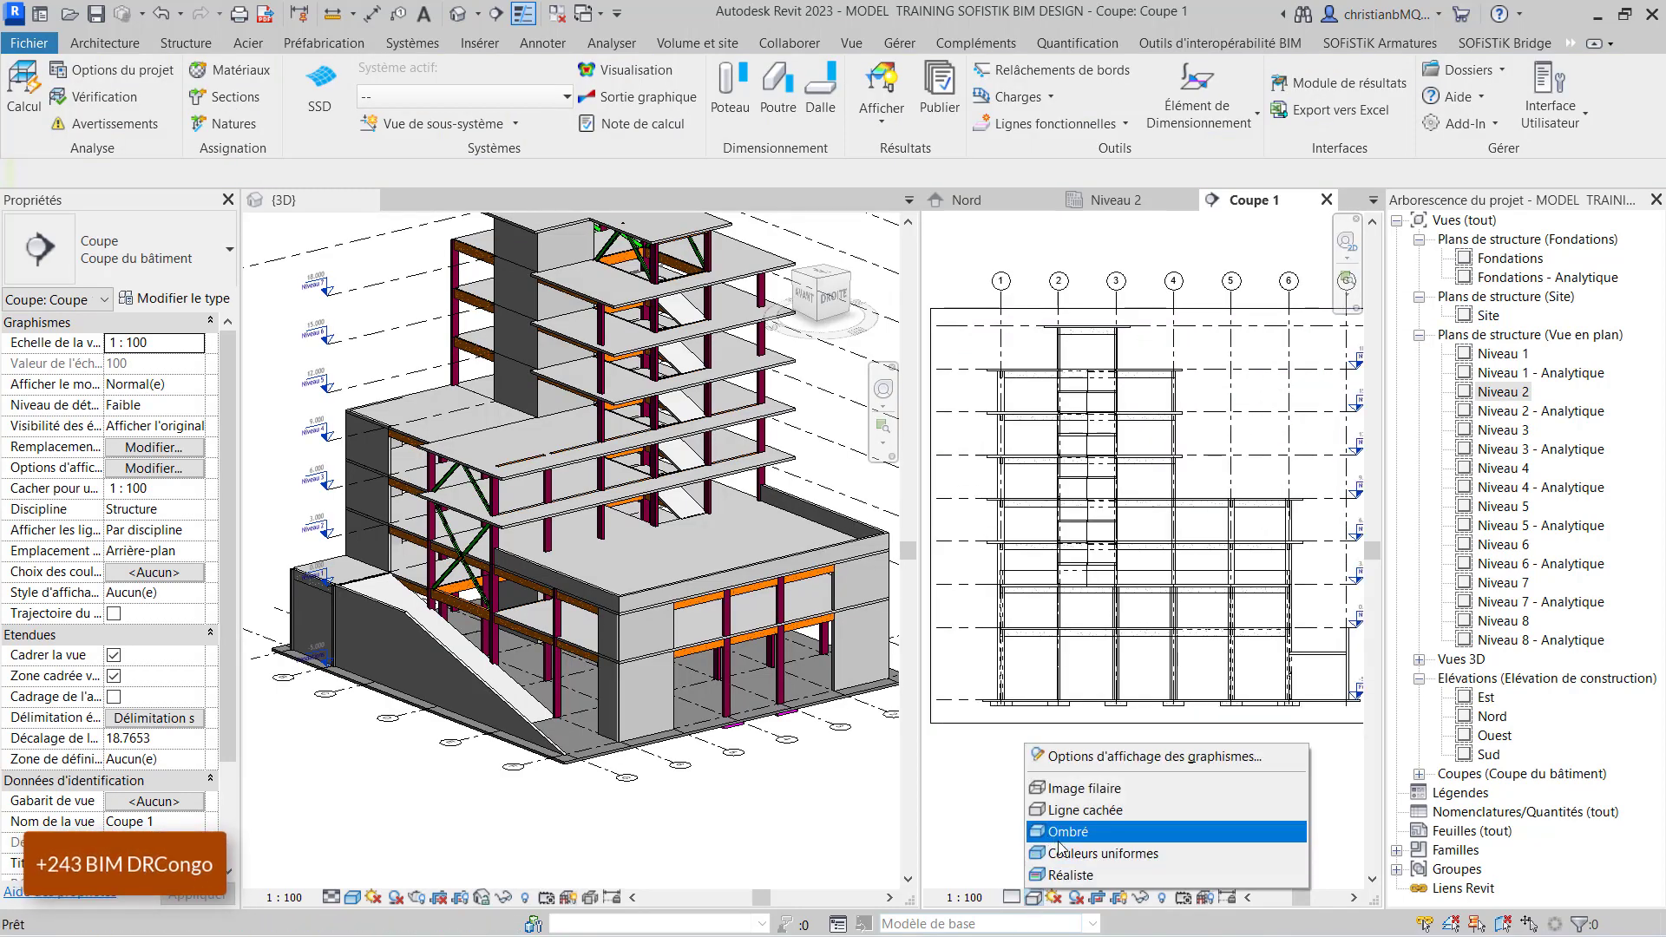
{"action": "left_click", "coordinate": [1063, 835]}
{"action": "scroll", "coordinate": [1100, 617], "scroll_direction": "up", "scroll_amount": 2}
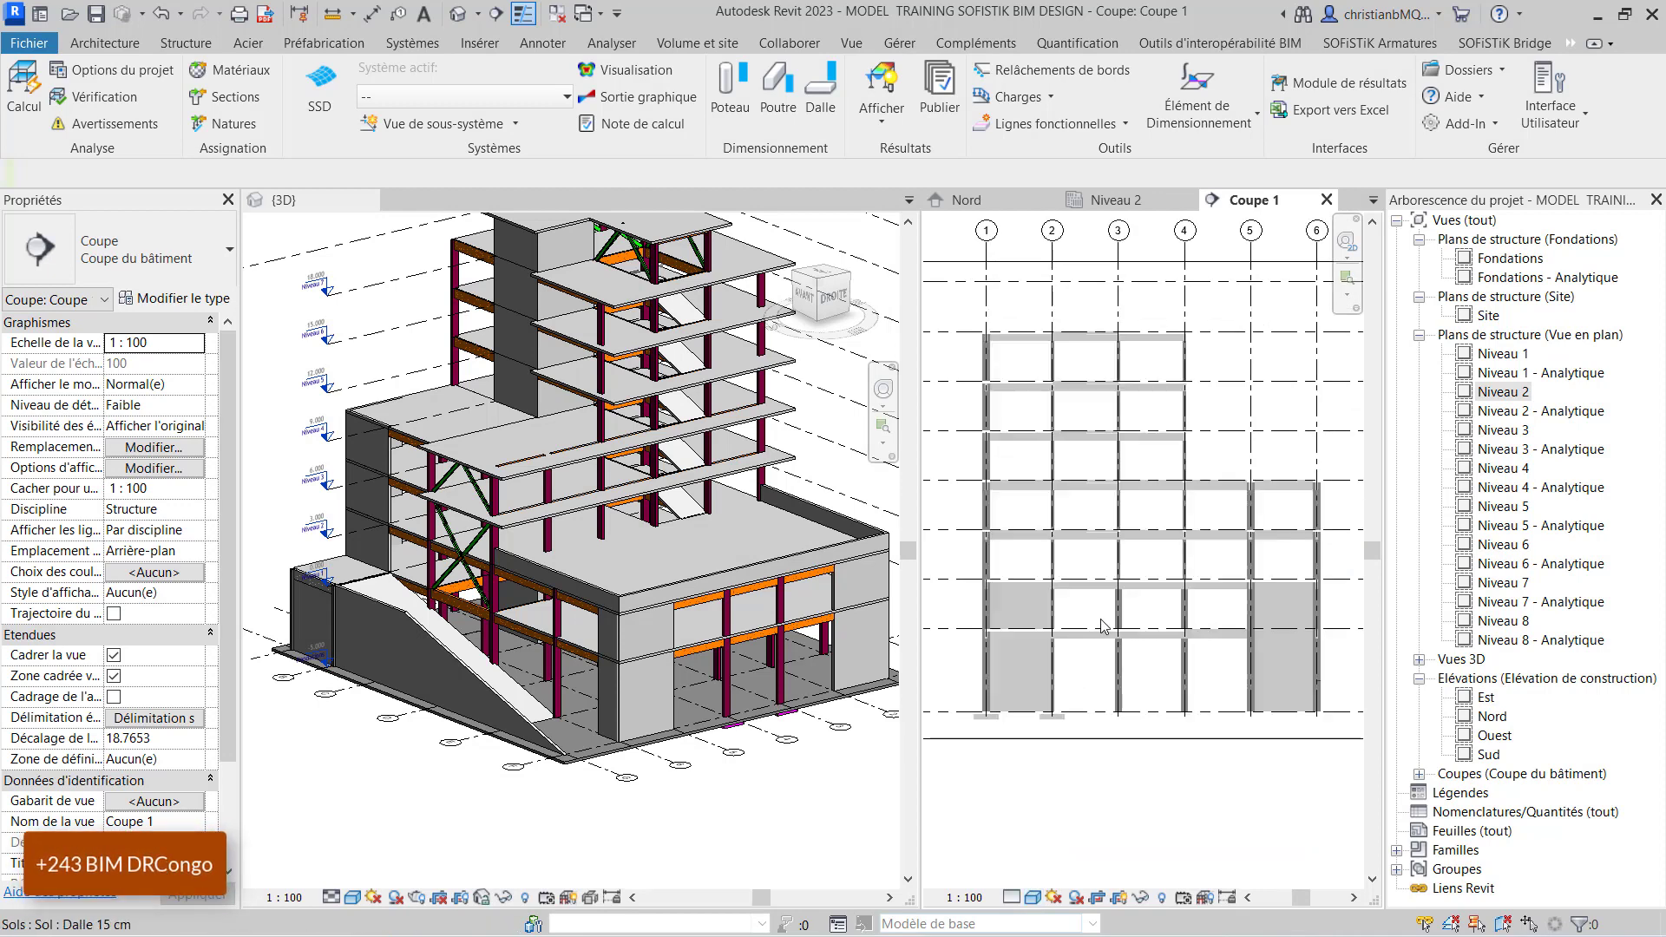
Close the section, plan and elevation views so that only the 3D view remains open.
{"action": "left_click", "coordinate": [1326, 200]}
{"action": "left_click", "coordinate": [1326, 200]}
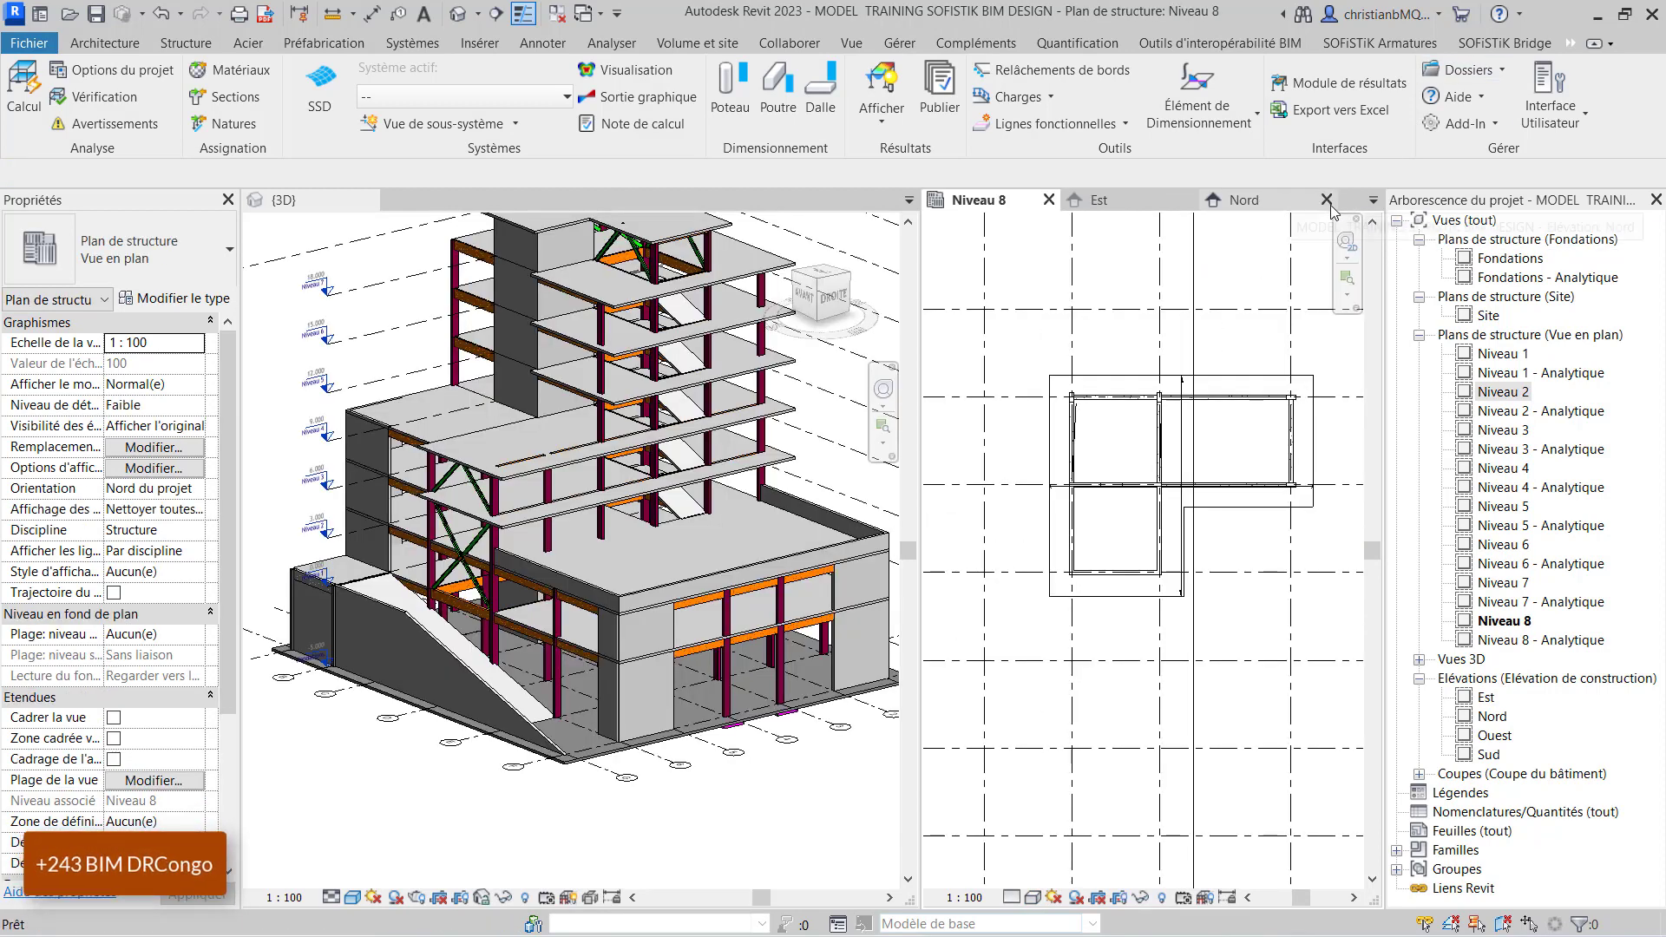
{"action": "left_click", "coordinate": [1326, 200]}
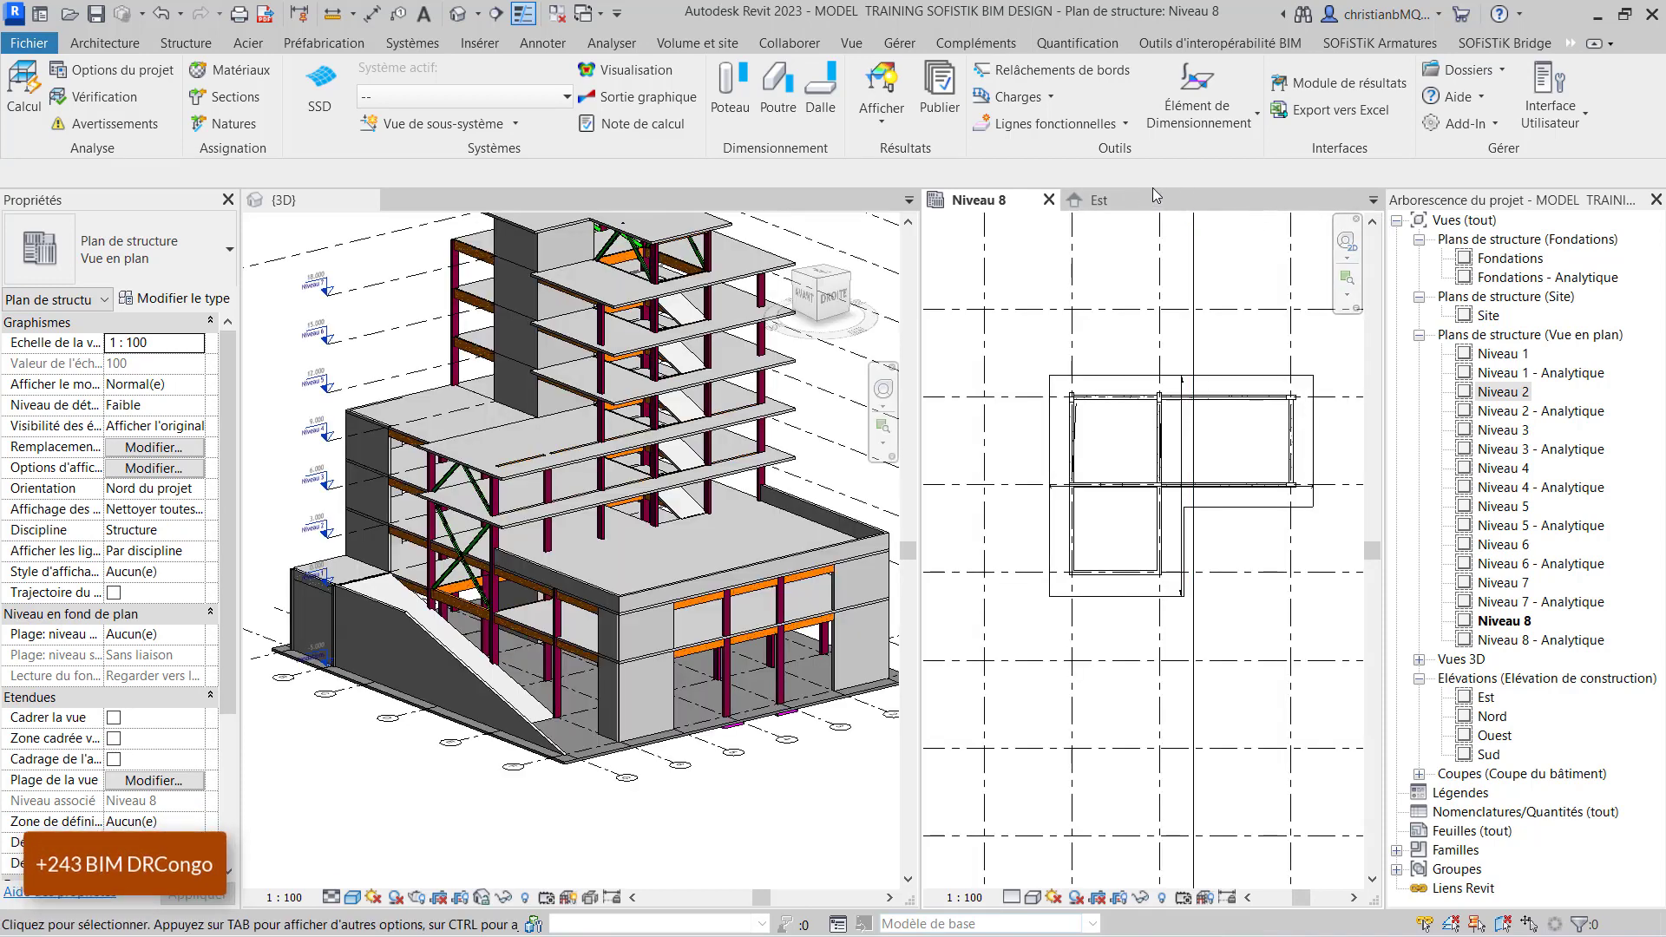
{"action": "left_click", "coordinate": [1159, 199]}
{"action": "left_click", "coordinate": [1187, 201]}
{"action": "left_click", "coordinate": [1048, 199]}
Examine the access ramp, lower-storey columns, beams, walls and foundations of the building in 3D.
{"action": "middle_click_drag", "start_coordinate": [848, 542], "coordinate": [816, 590], "text": "shift"}
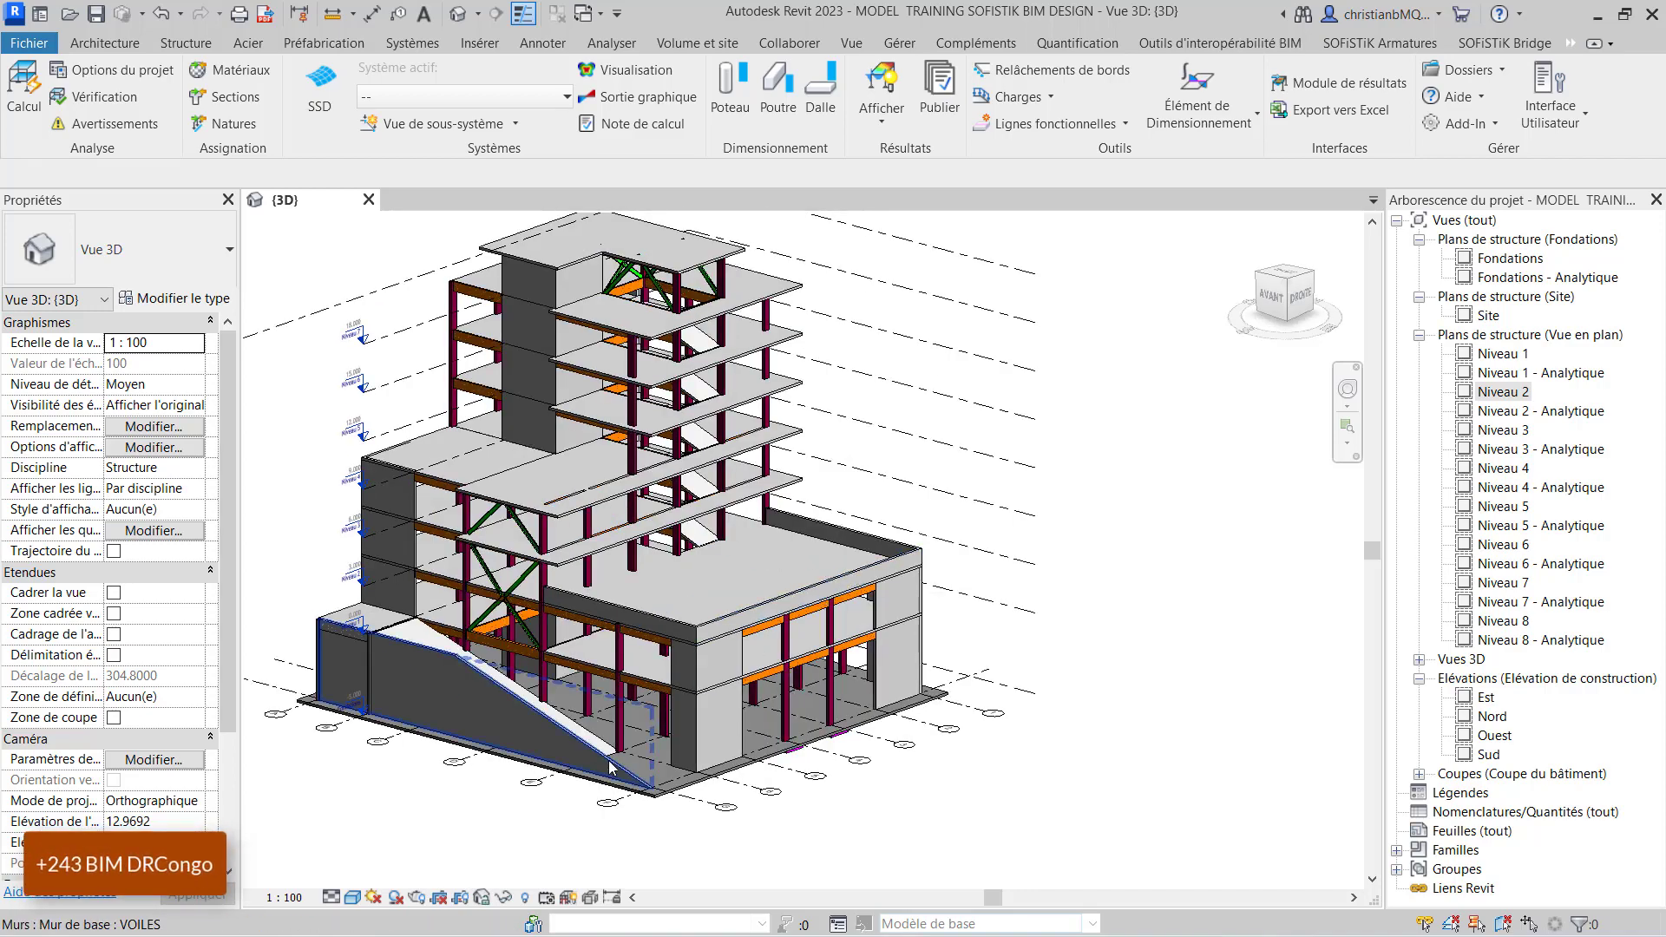
{"action": "scroll", "coordinate": [822, 593], "scroll_direction": "up", "scroll_amount": 5}
{"action": "scroll", "coordinate": [966, 443], "scroll_direction": "down", "scroll_amount": 5}
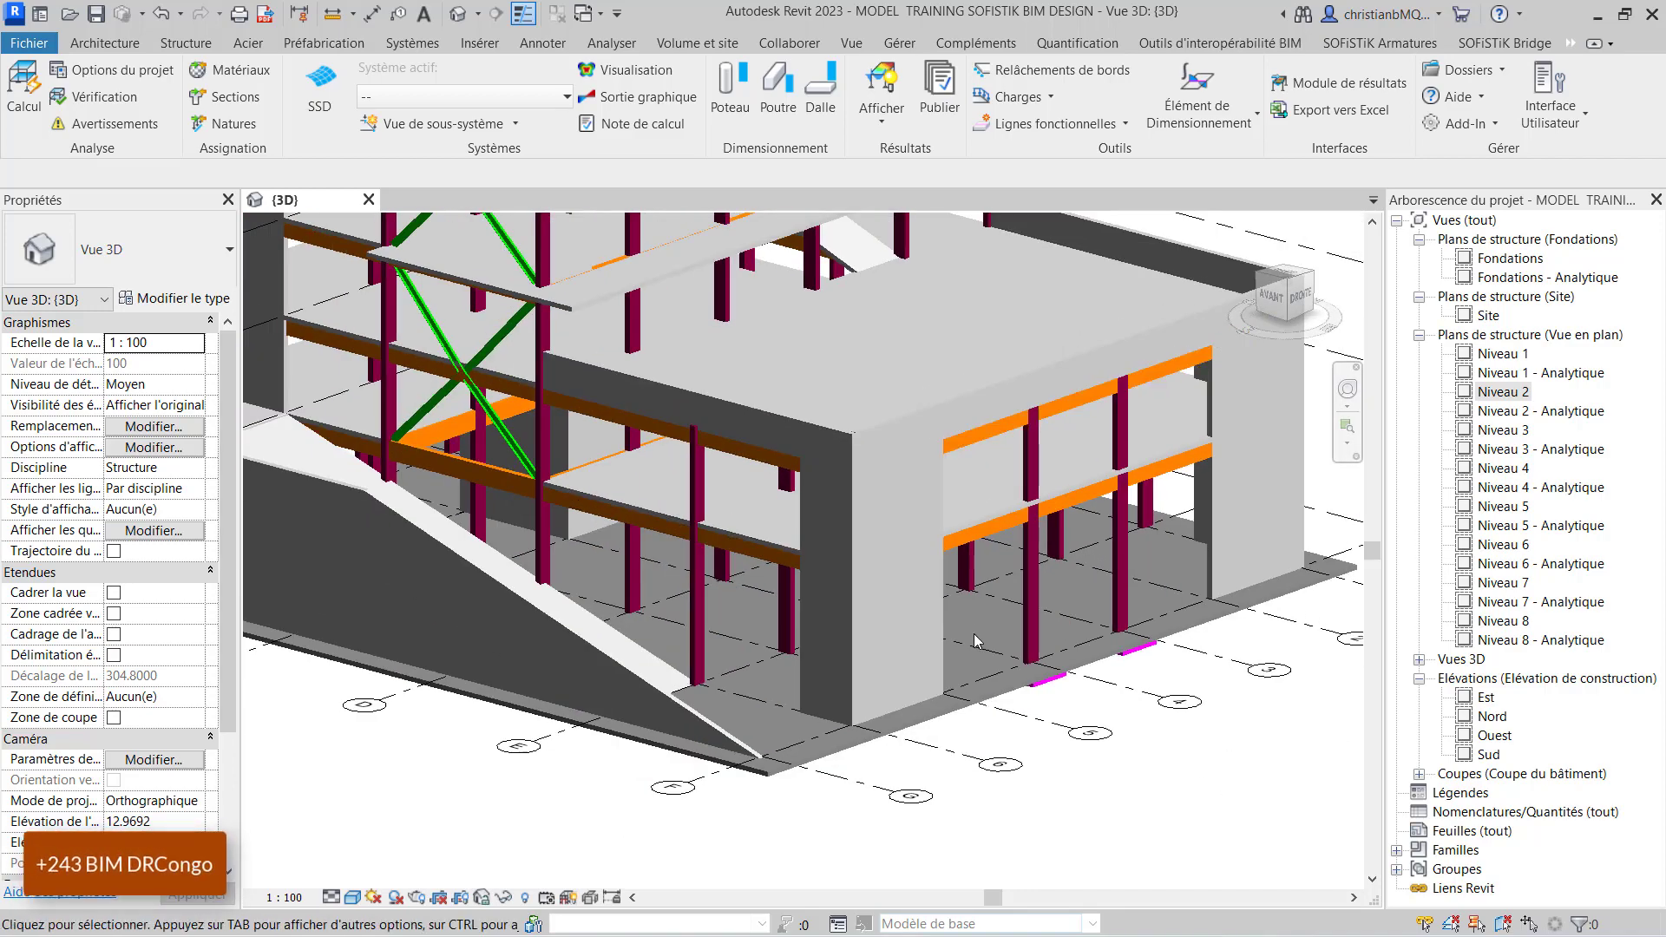
{"action": "middle_click_drag", "start_coordinate": [966, 443], "coordinate": [686, 597], "text": "shift"}
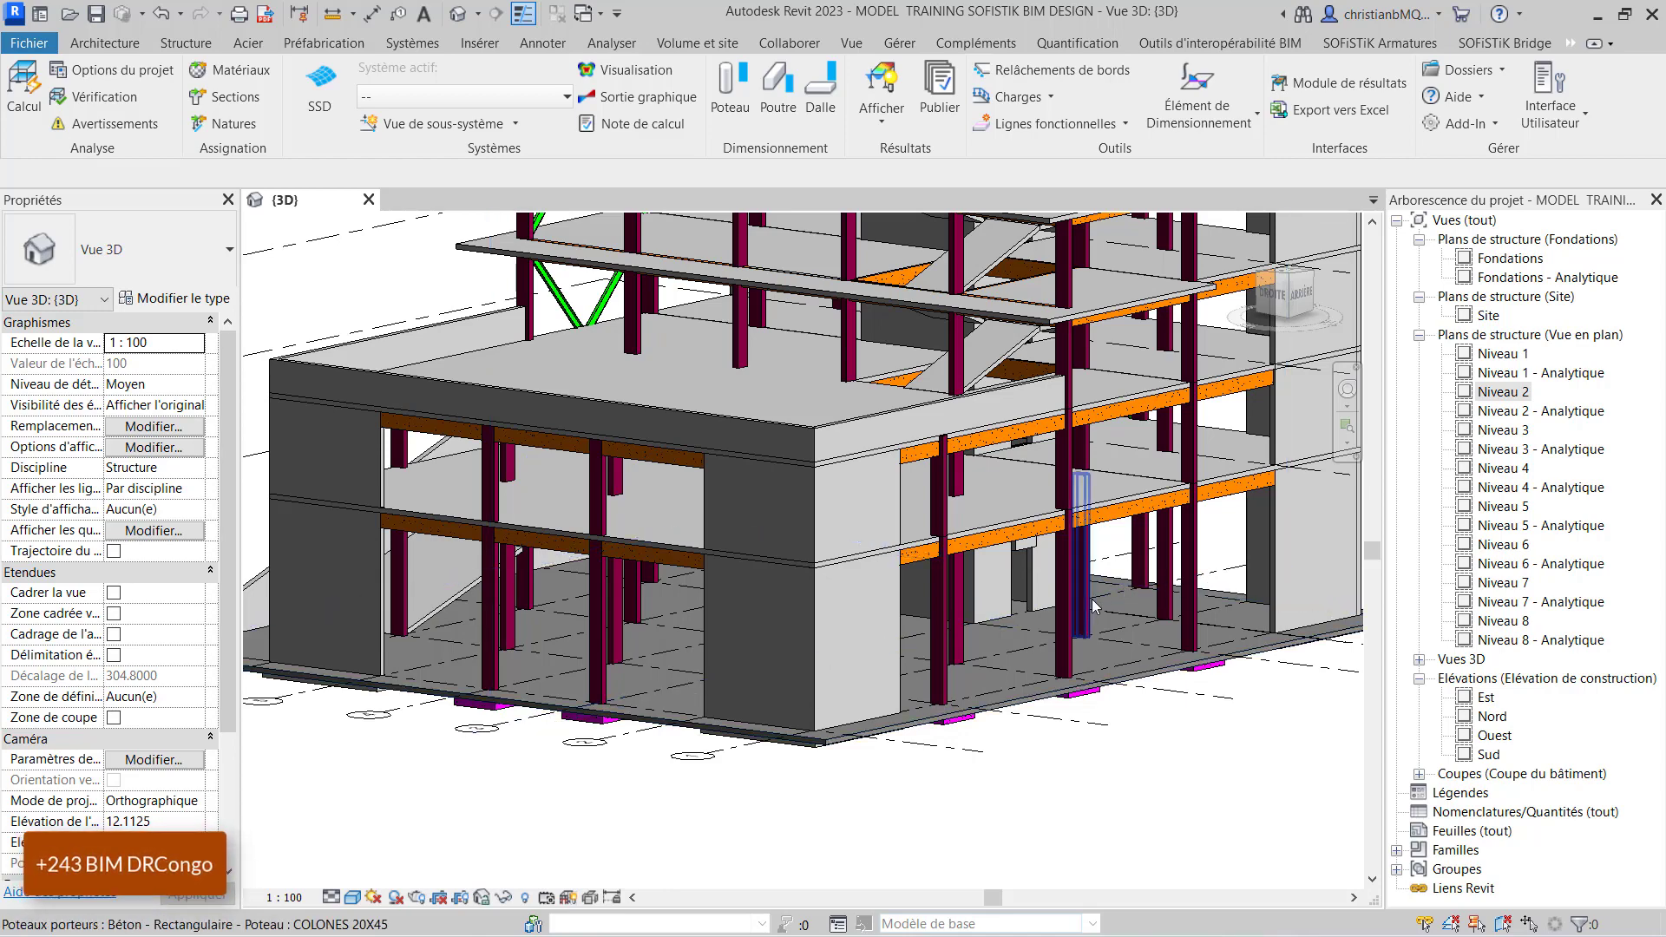
{"action": "scroll", "coordinate": [1060, 599], "scroll_direction": "down", "scroll_amount": 4}
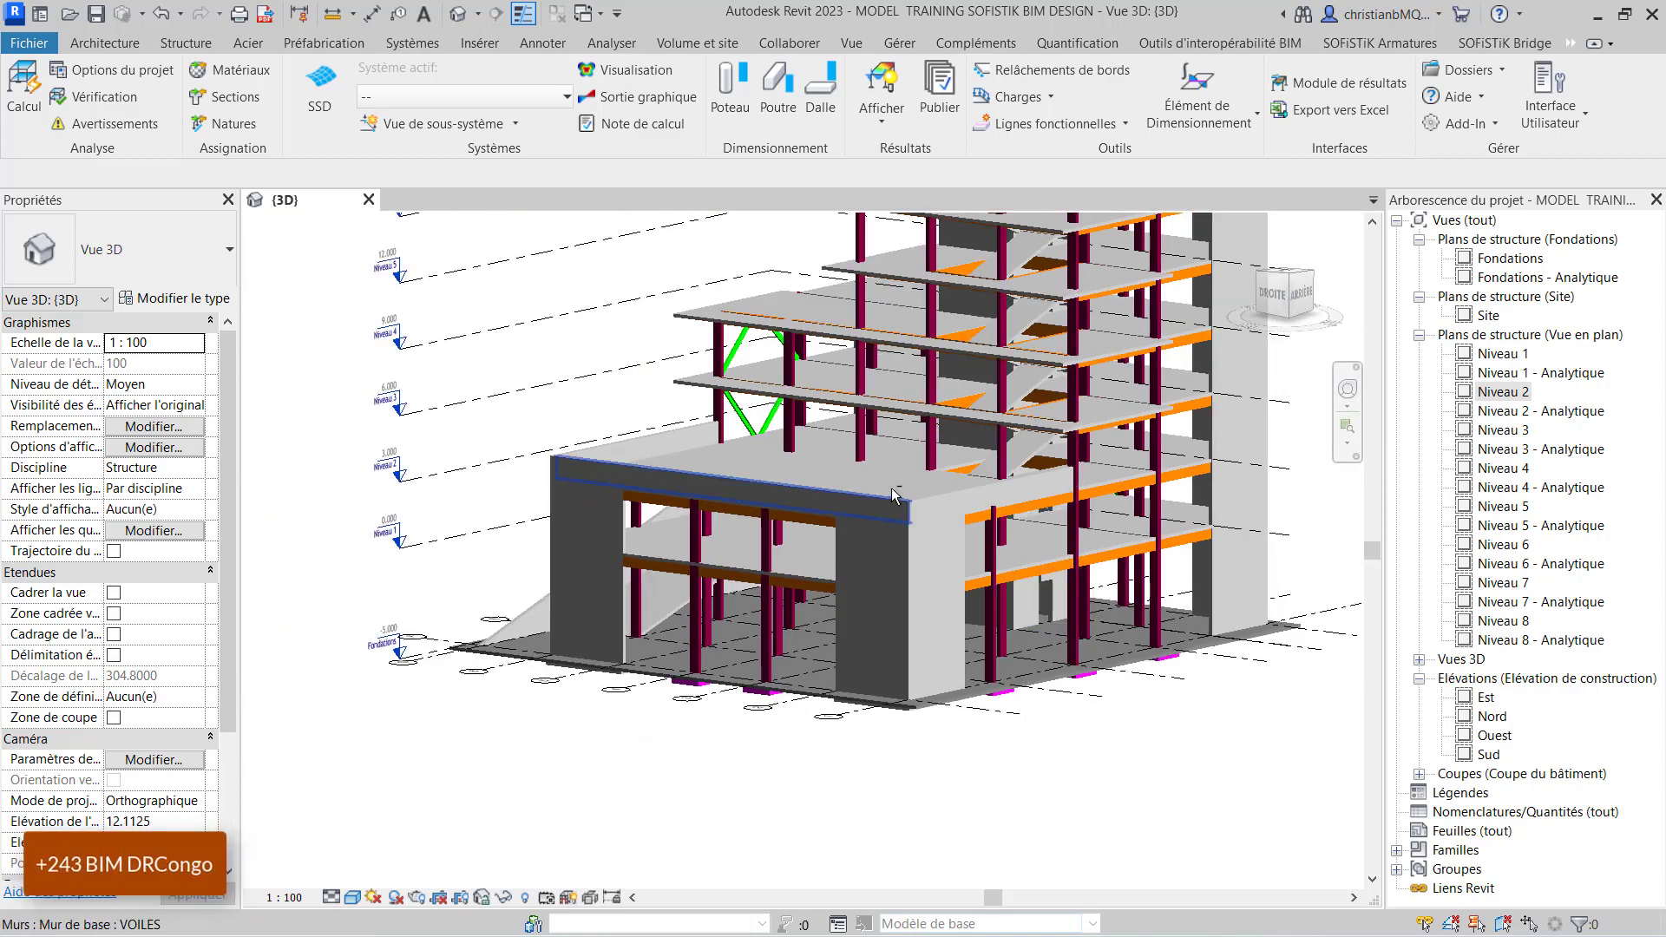
{"action": "middle_click_drag", "start_coordinate": [658, 512], "coordinate": [661, 511], "text": "shift"}
{"action": "scroll", "coordinate": [661, 510], "scroll_direction": "up", "scroll_amount": 4}
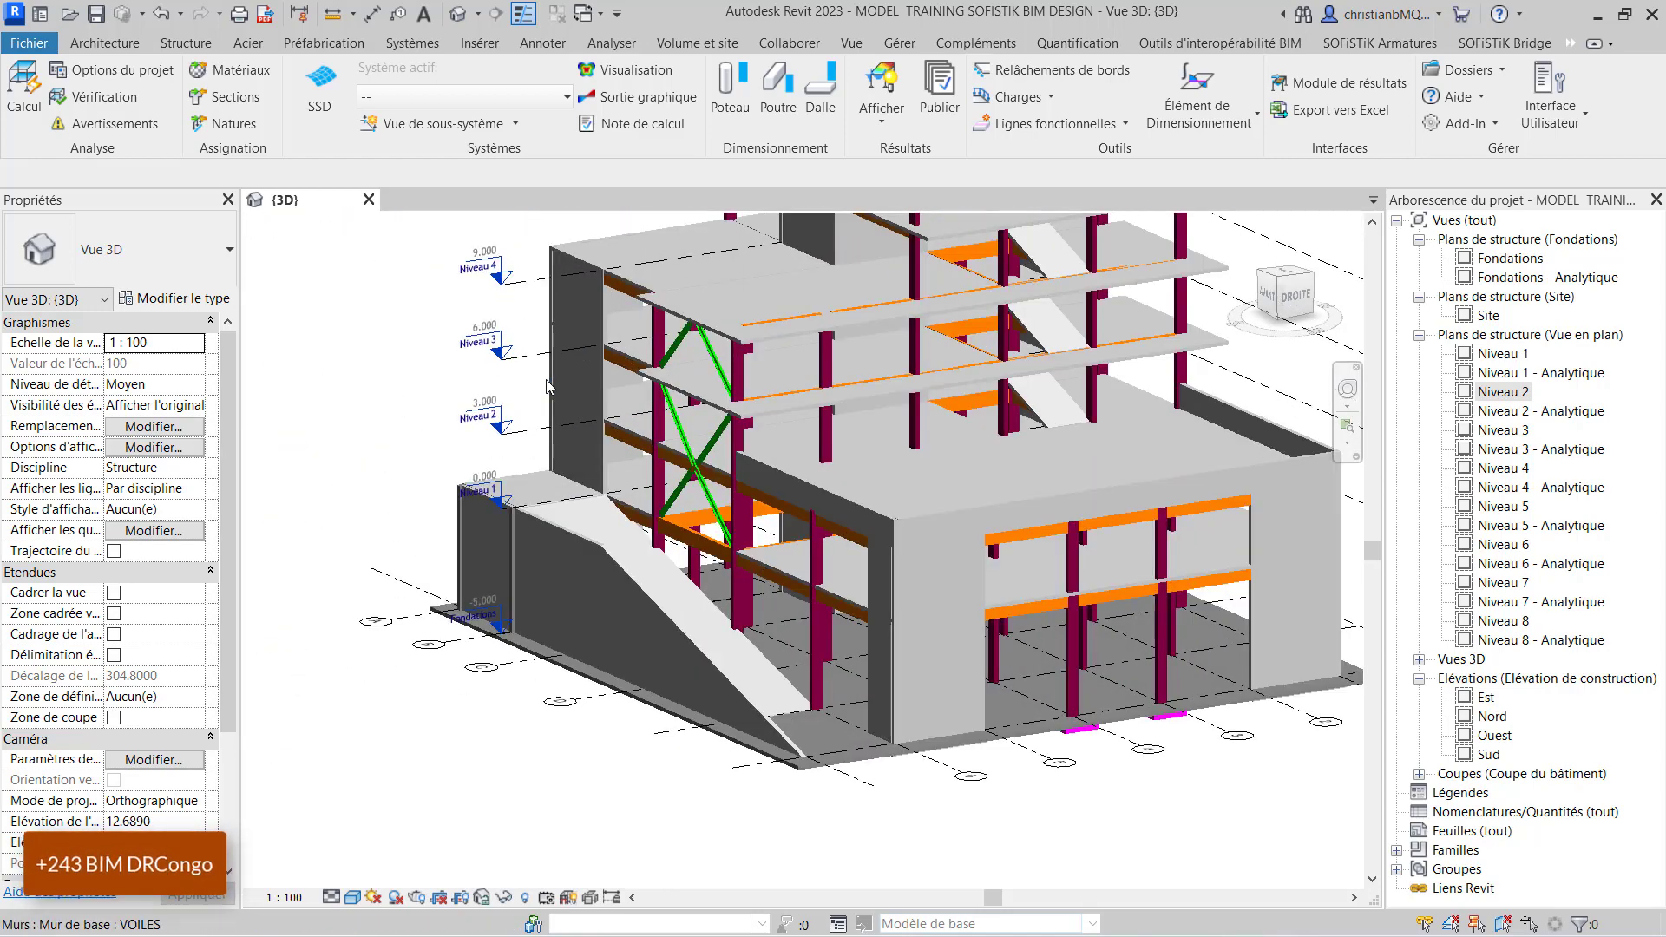
{"action": "middle_click_drag", "start_coordinate": [671, 611], "coordinate": [767, 649], "text": "shift"}
{"action": "scroll", "coordinate": [767, 649], "scroll_direction": "up", "scroll_amount": 2}
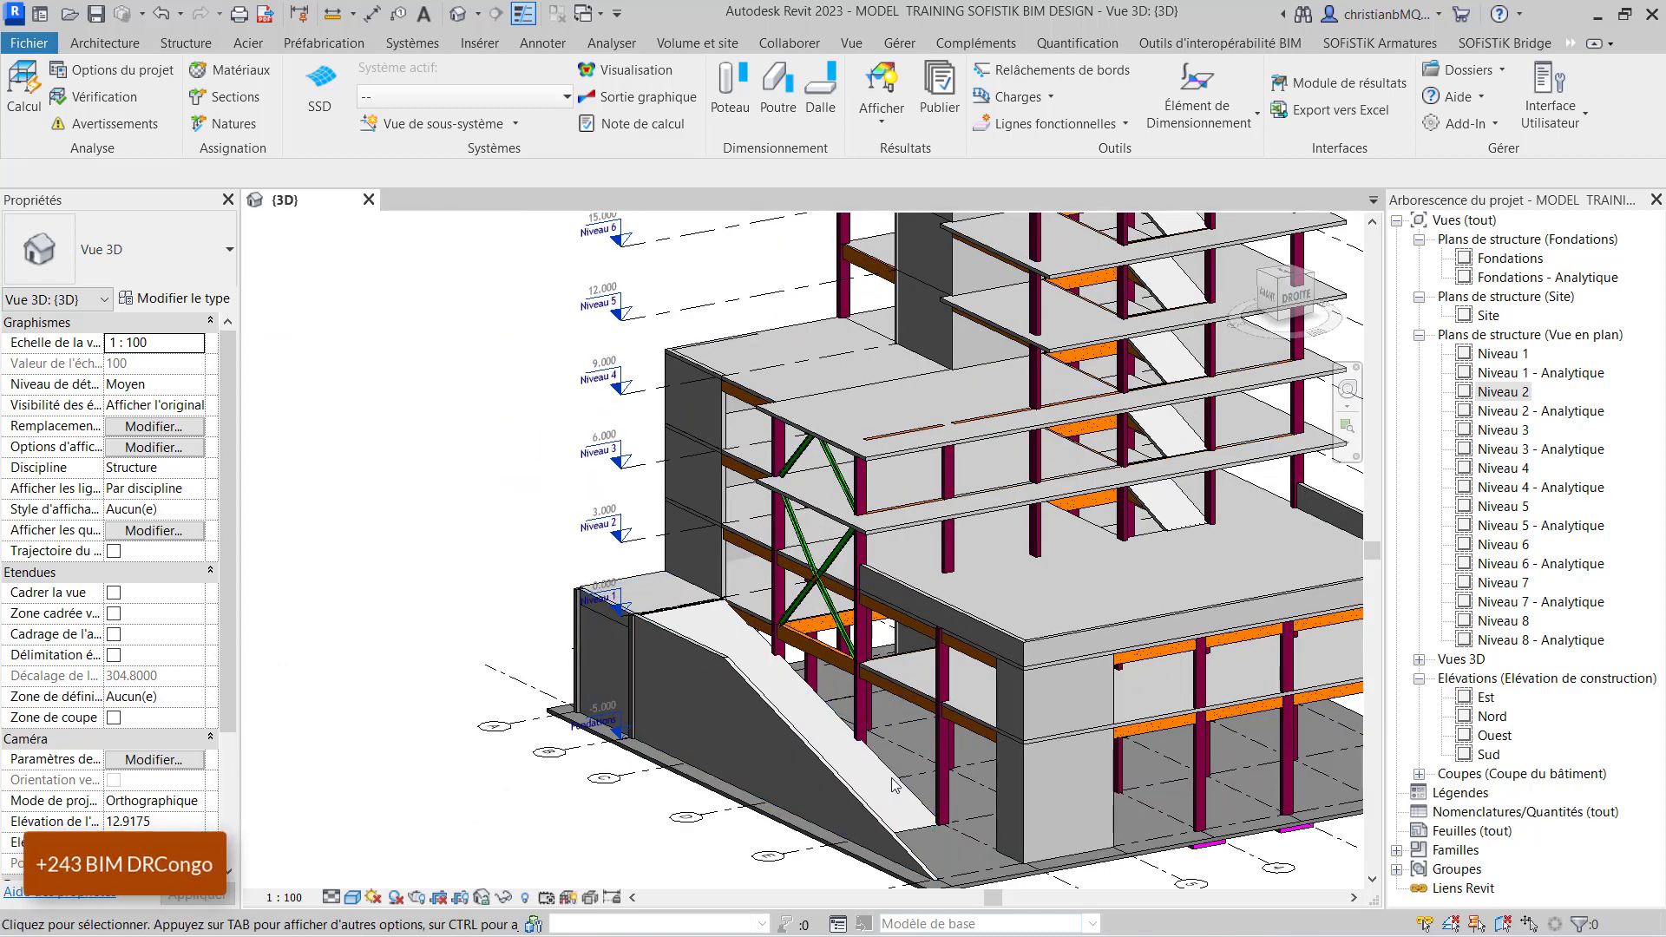
{"action": "middle_click_drag", "start_coordinate": [966, 742], "coordinate": [727, 693], "text": "shift"}
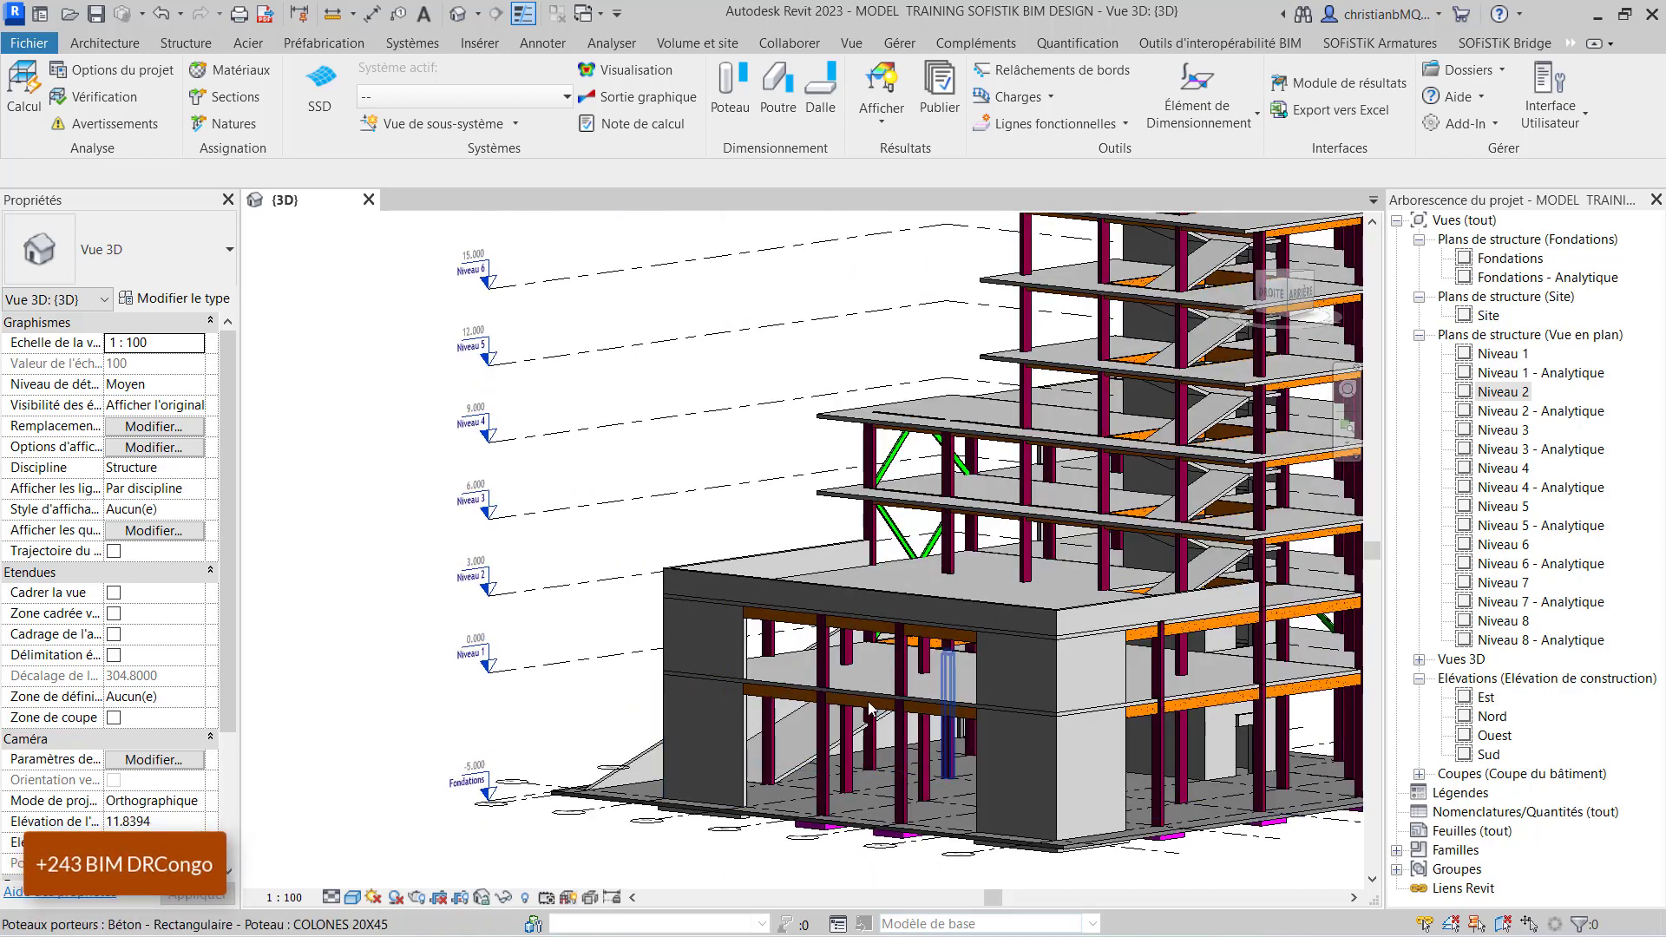
Examine the rear facade, upper floors, staircases and roof bracing of the building in 3D.
{"action": "scroll", "coordinate": [727, 692], "scroll_direction": "down", "scroll_amount": 3}
{"action": "middle_click_drag", "start_coordinate": [1015, 651], "coordinate": [892, 556]}
{"action": "scroll", "coordinate": [896, 563], "scroll_direction": "up", "scroll_amount": 3}
{"action": "scroll", "coordinate": [900, 533], "scroll_direction": "down", "scroll_amount": 2}
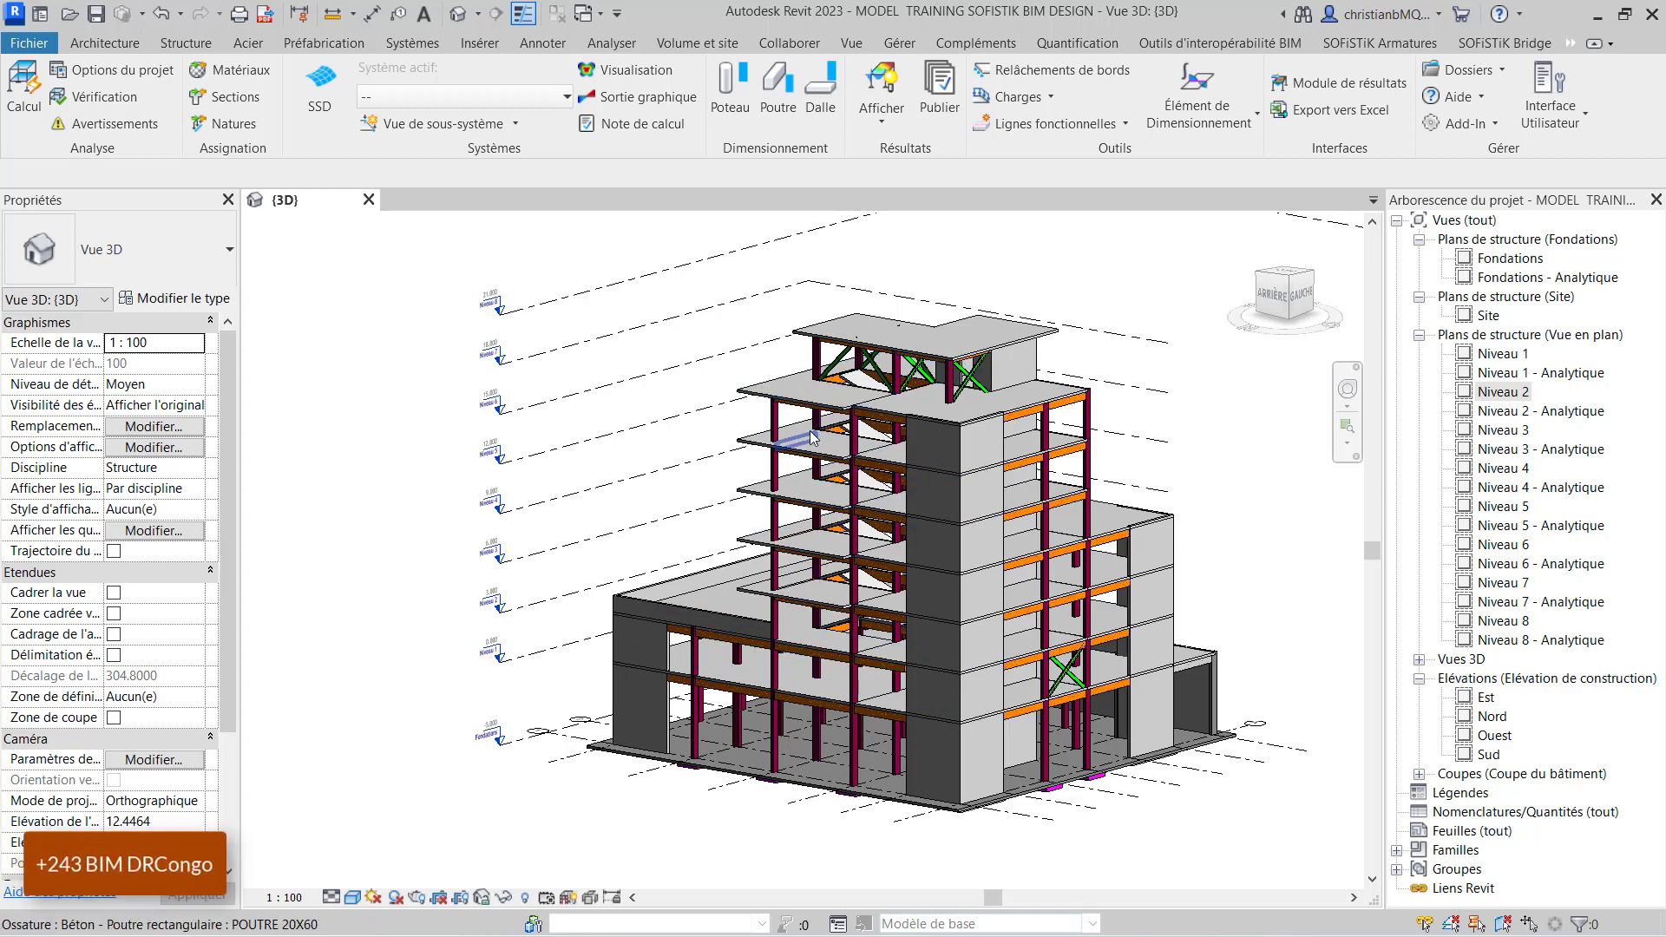
{"action": "middle_click_drag", "start_coordinate": [813, 437], "coordinate": [1201, 327], "text": "shift"}
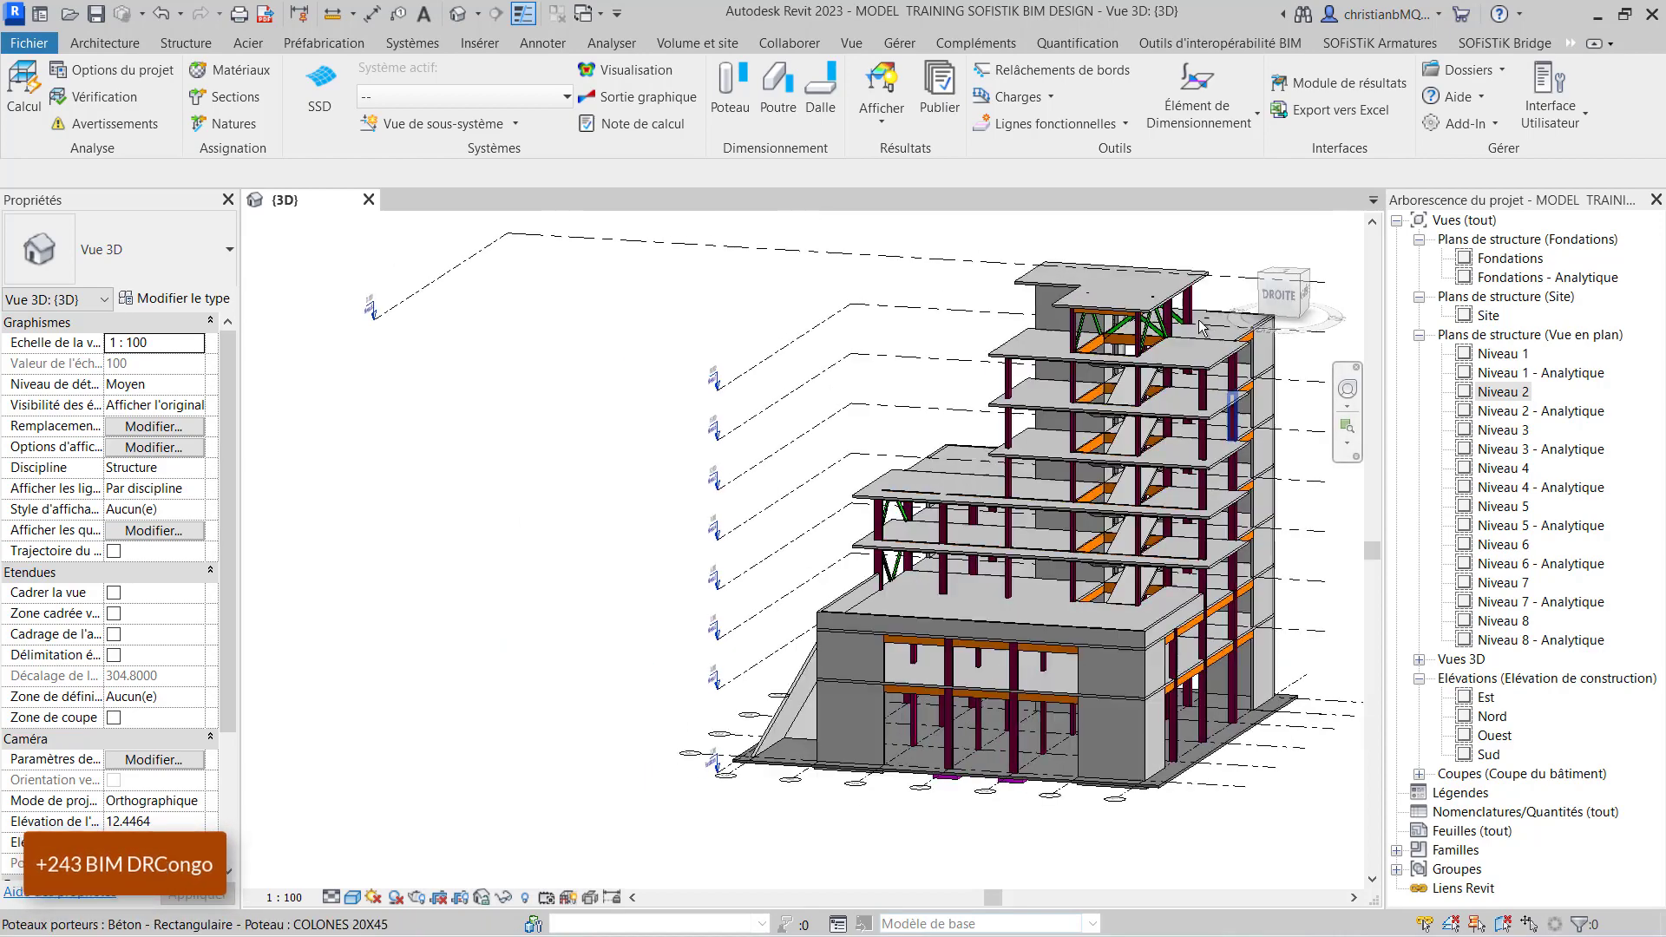
{"action": "scroll", "coordinate": [1202, 326], "scroll_direction": "up", "scroll_amount": 6}
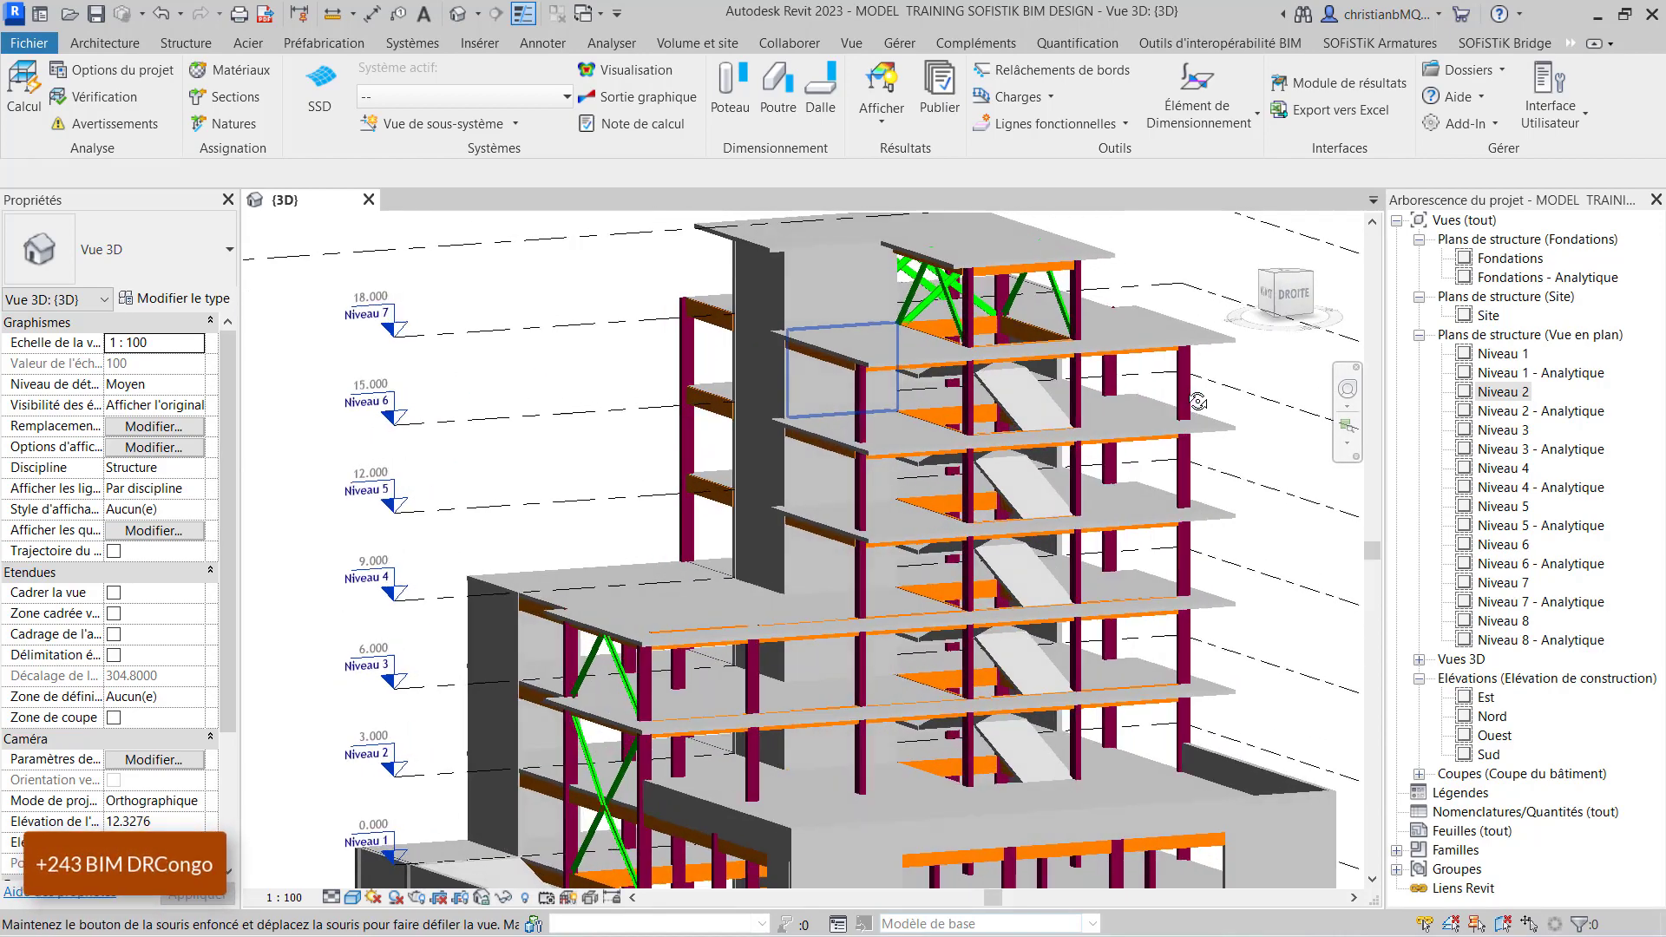
{"action": "scroll", "coordinate": [1198, 401], "scroll_direction": "down", "scroll_amount": 5}
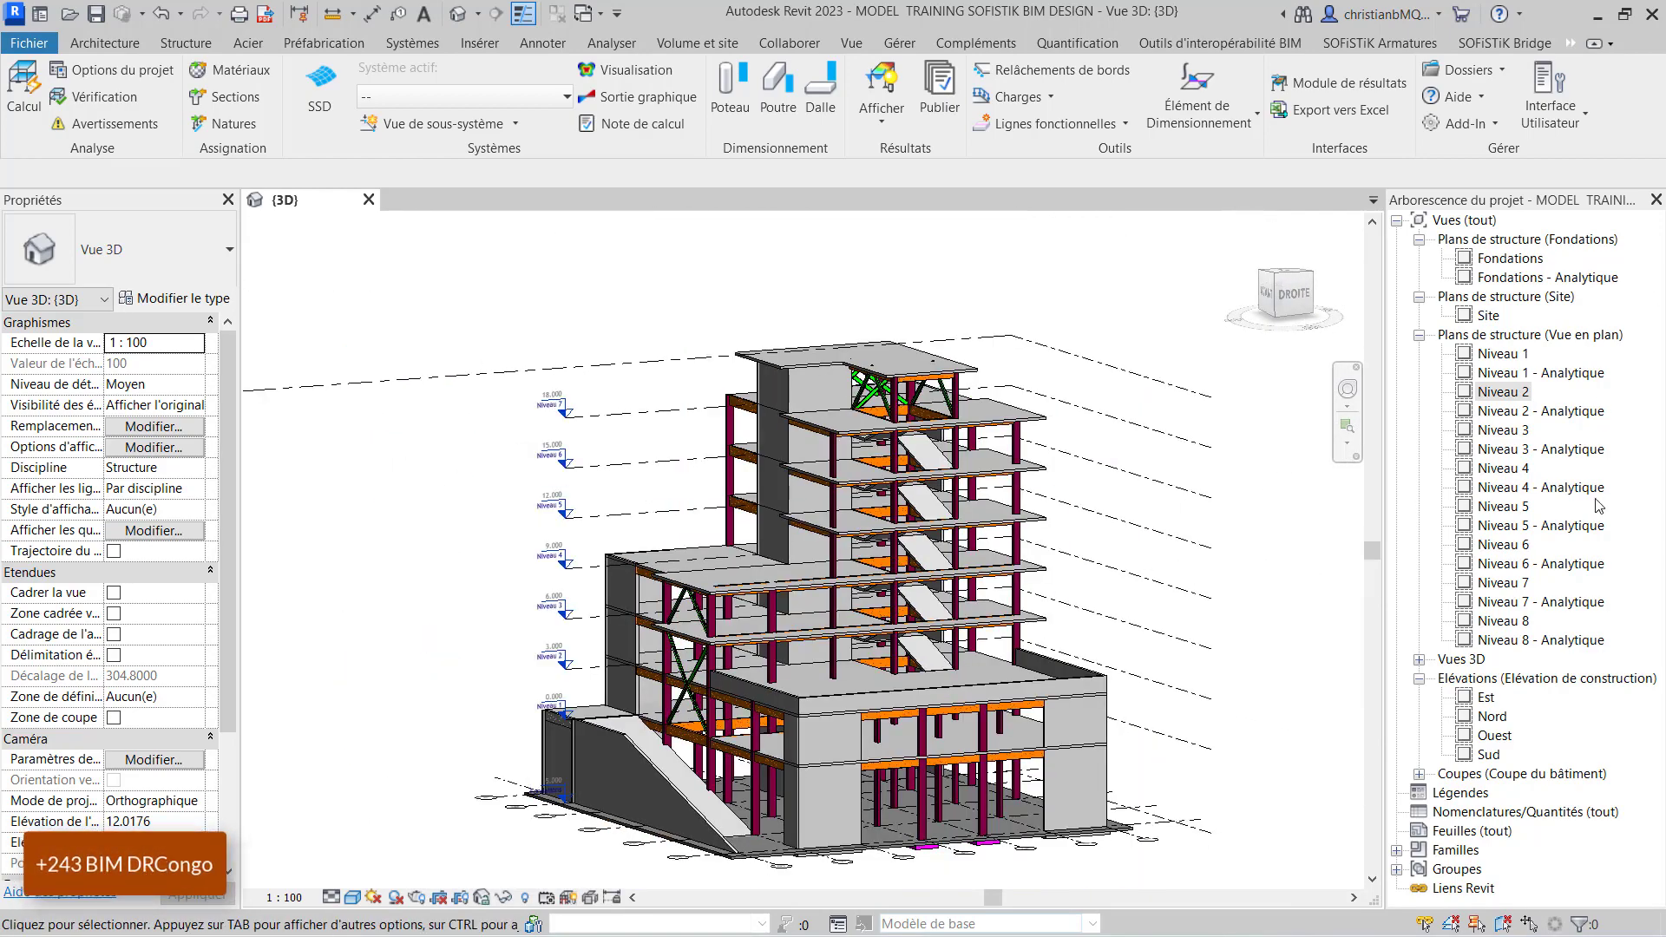
Open the Modèle analytique 3D view.
{"action": "left_click", "coordinate": [1421, 659]}
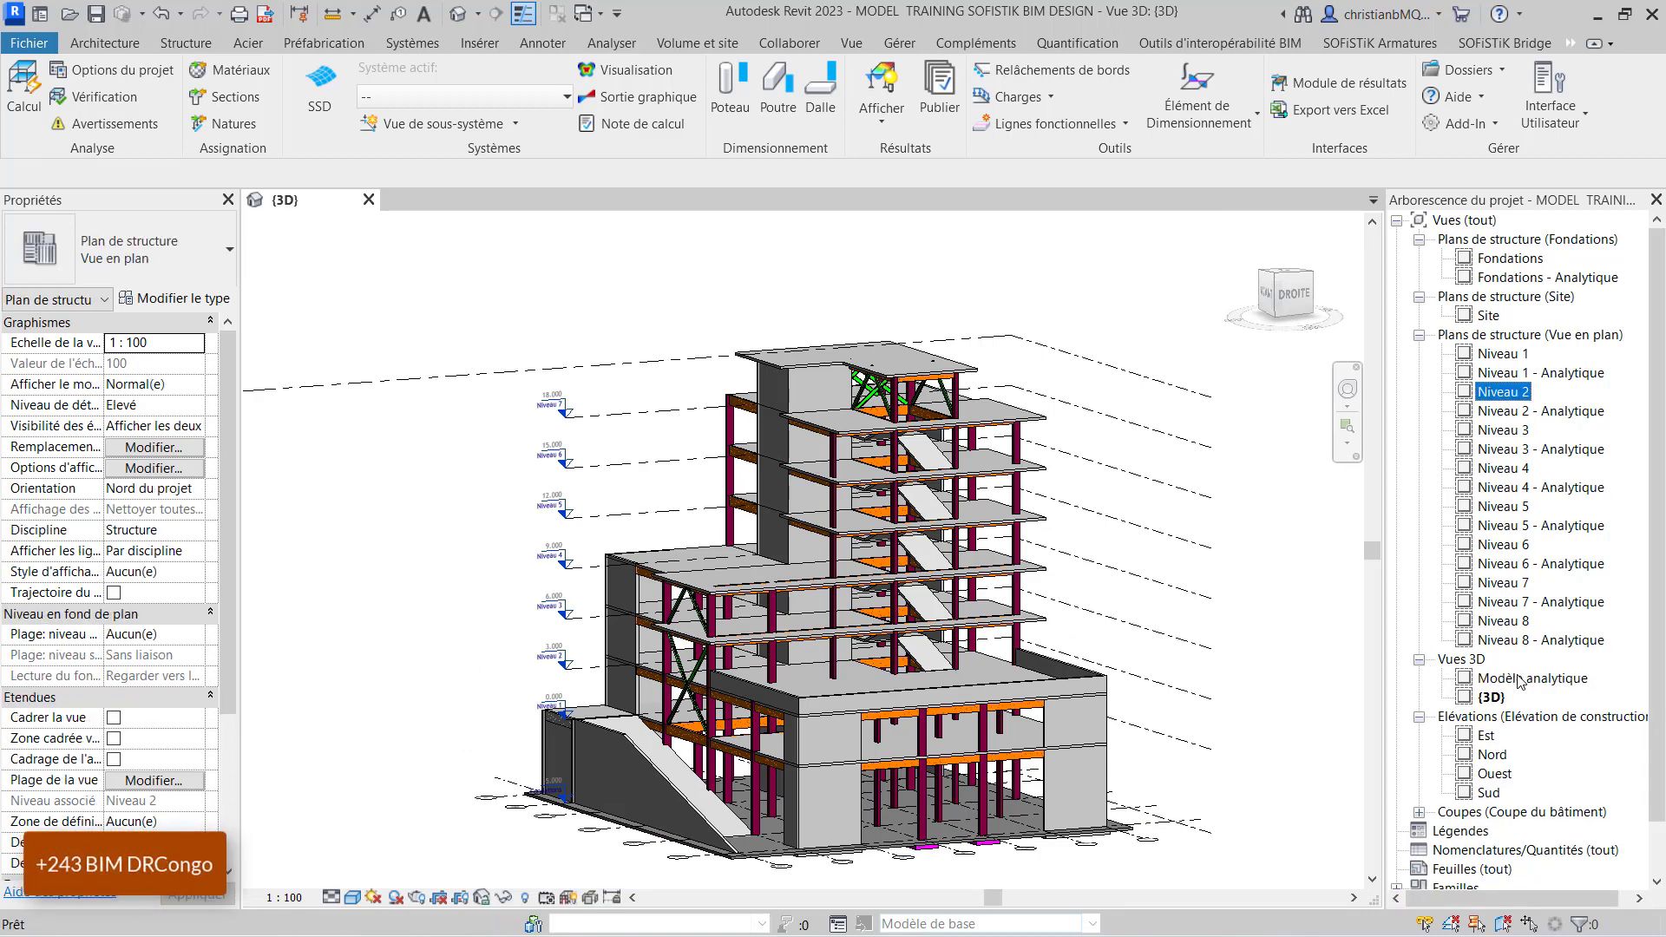
{"action": "double_click", "coordinate": [1519, 678]}
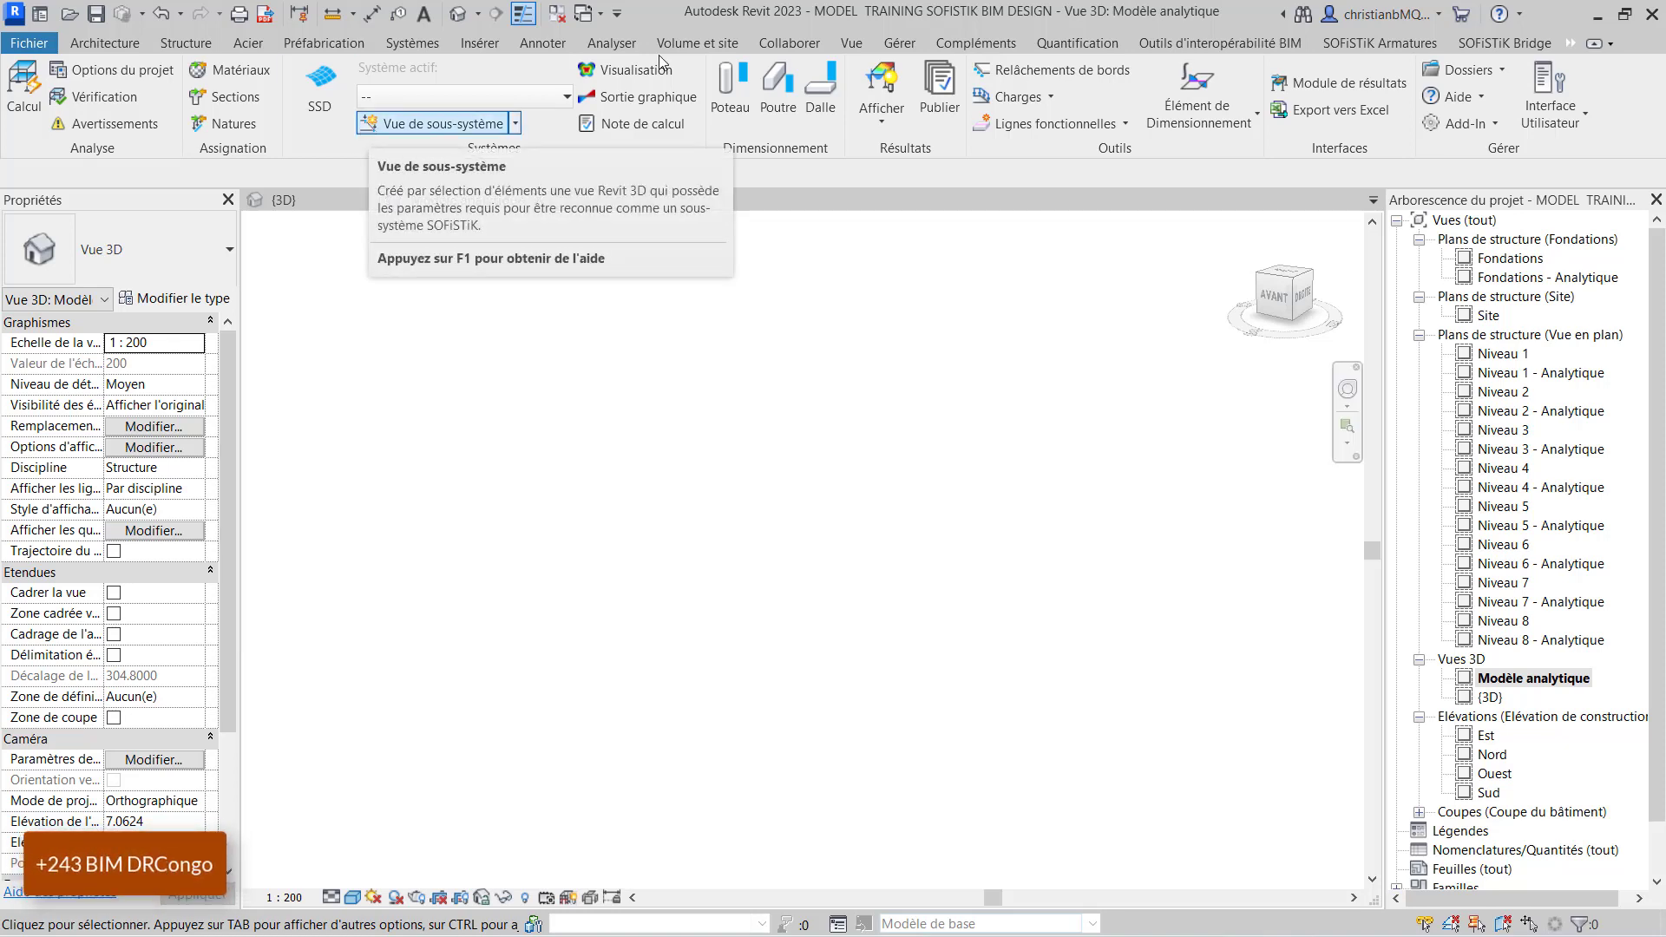
Look through the structural analysis tools, including Robot Structural Analysis and SOFiSTiK Analysis.
{"action": "left_click", "coordinate": [128, 45]}
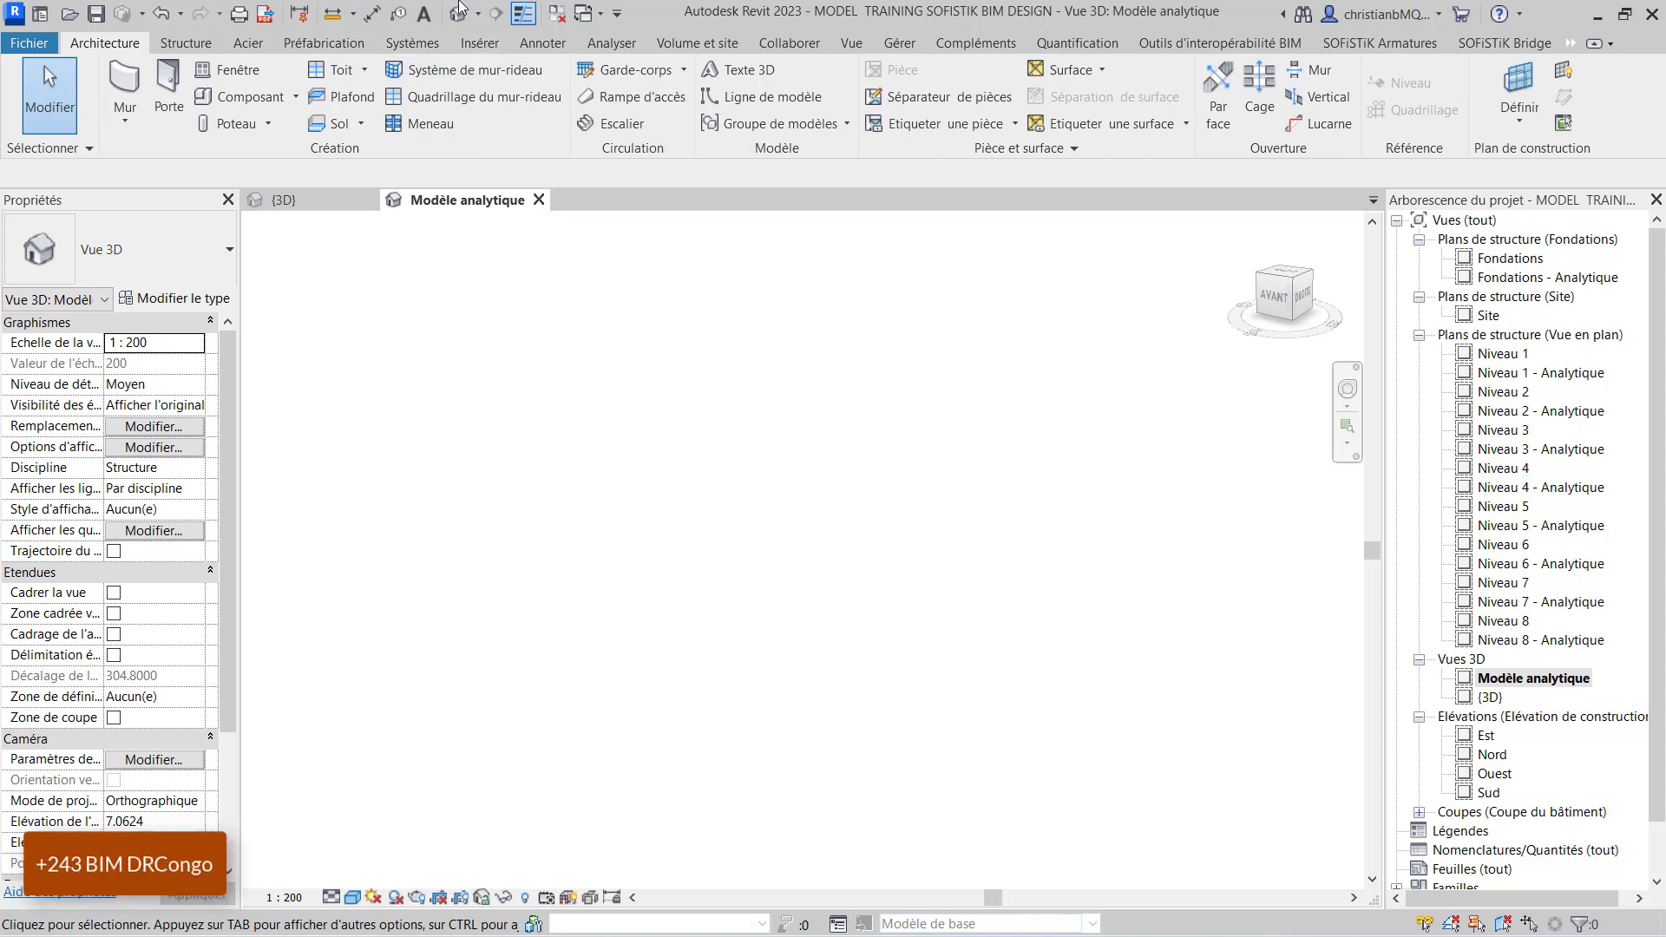
{"action": "left_click", "coordinate": [612, 43]}
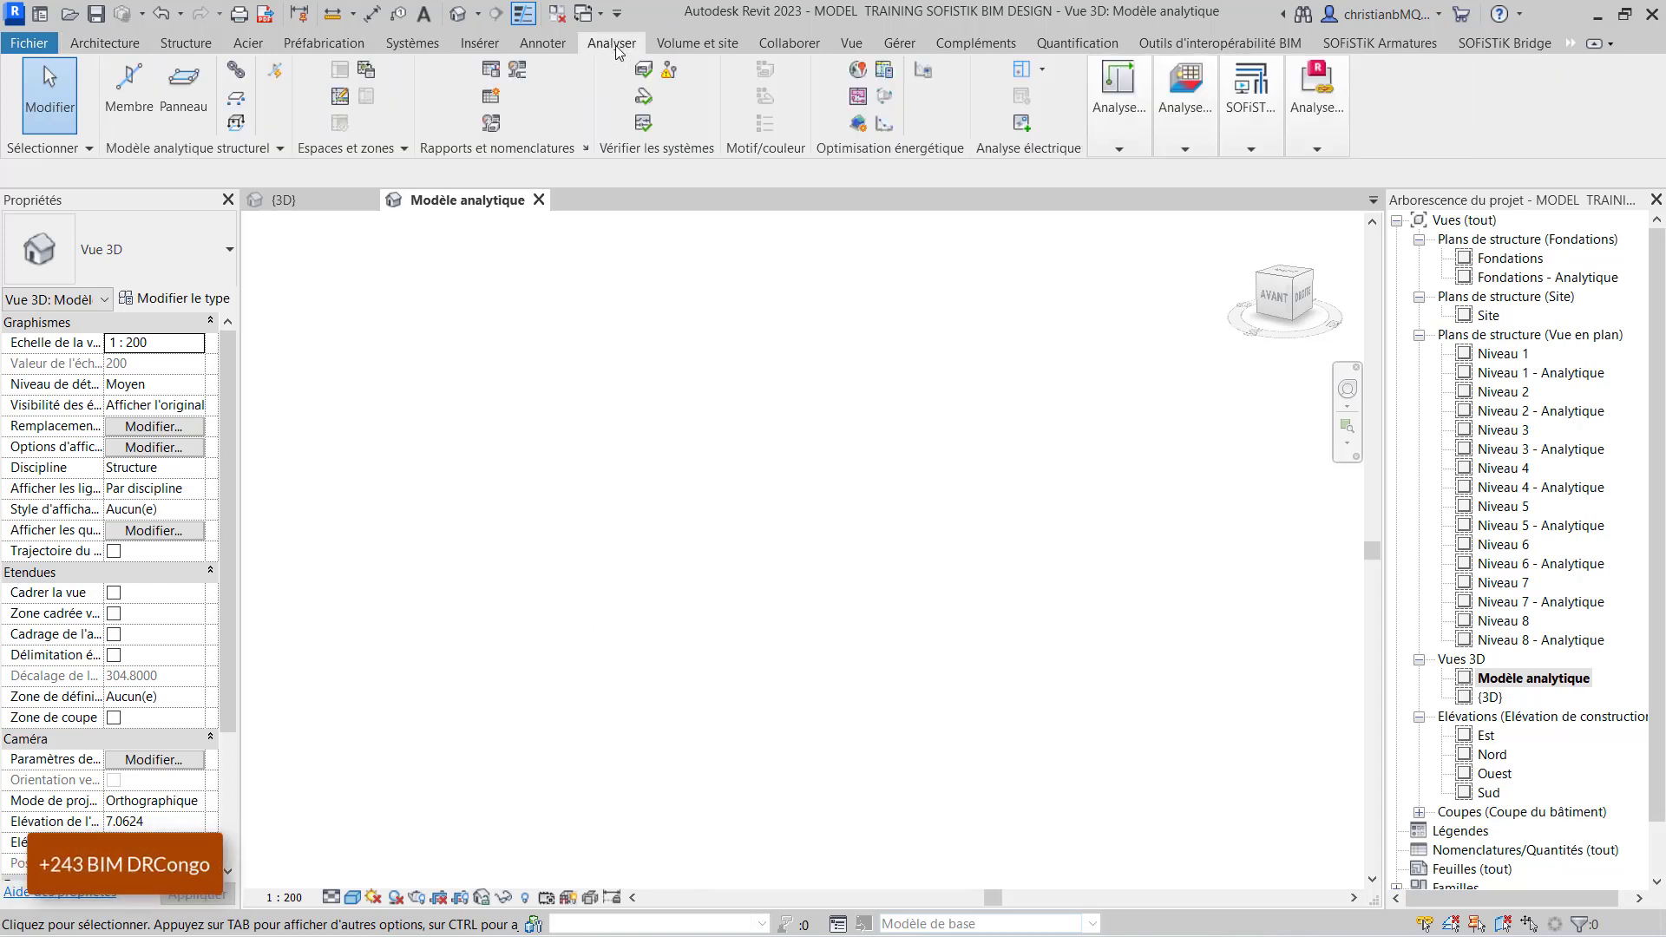
{"action": "left_click", "coordinate": [1300, 128]}
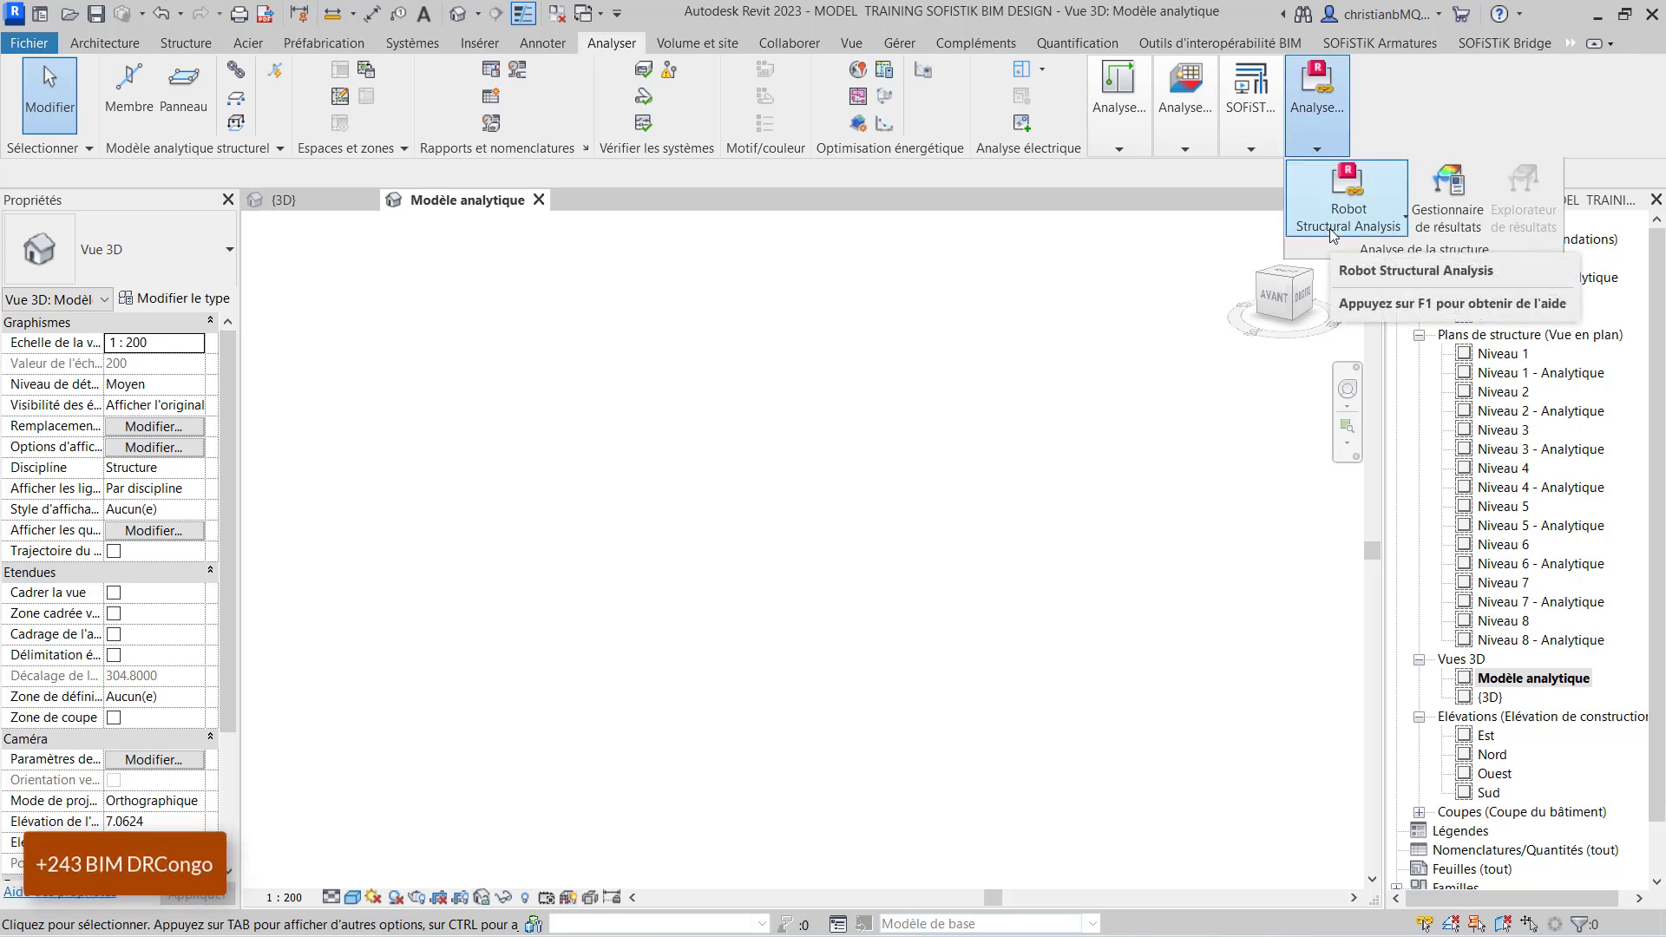
{"action": "left_click", "coordinate": [1387, 108]}
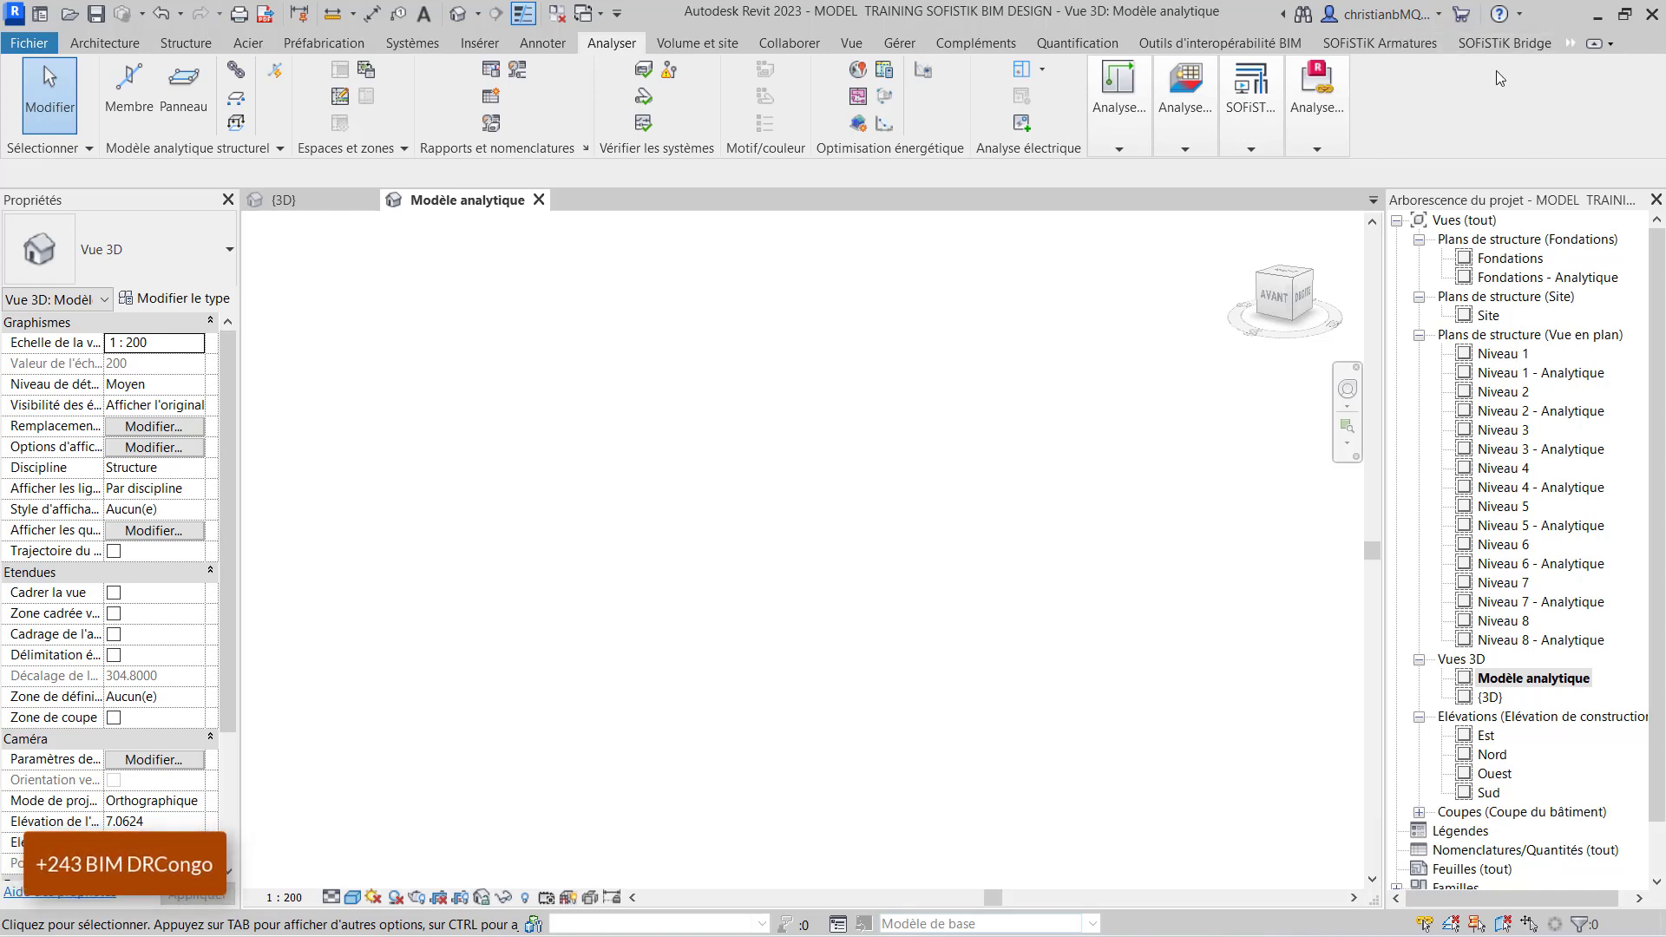
{"action": "left_click", "coordinate": [1571, 42]}
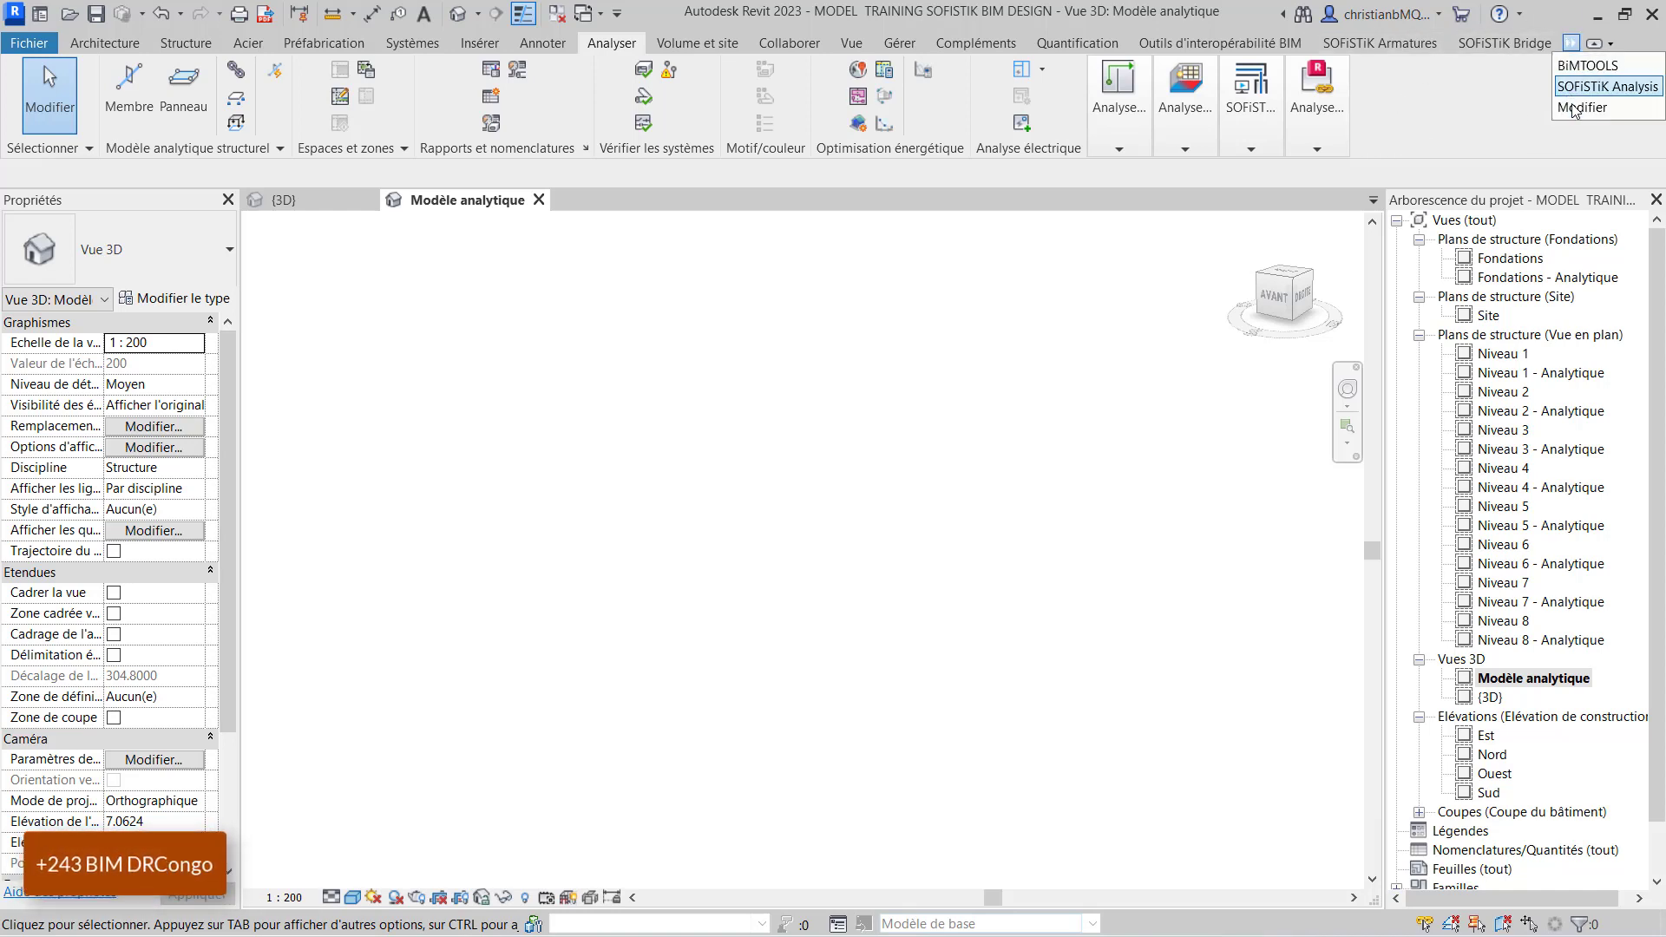
{"action": "left_click", "coordinate": [1584, 87]}
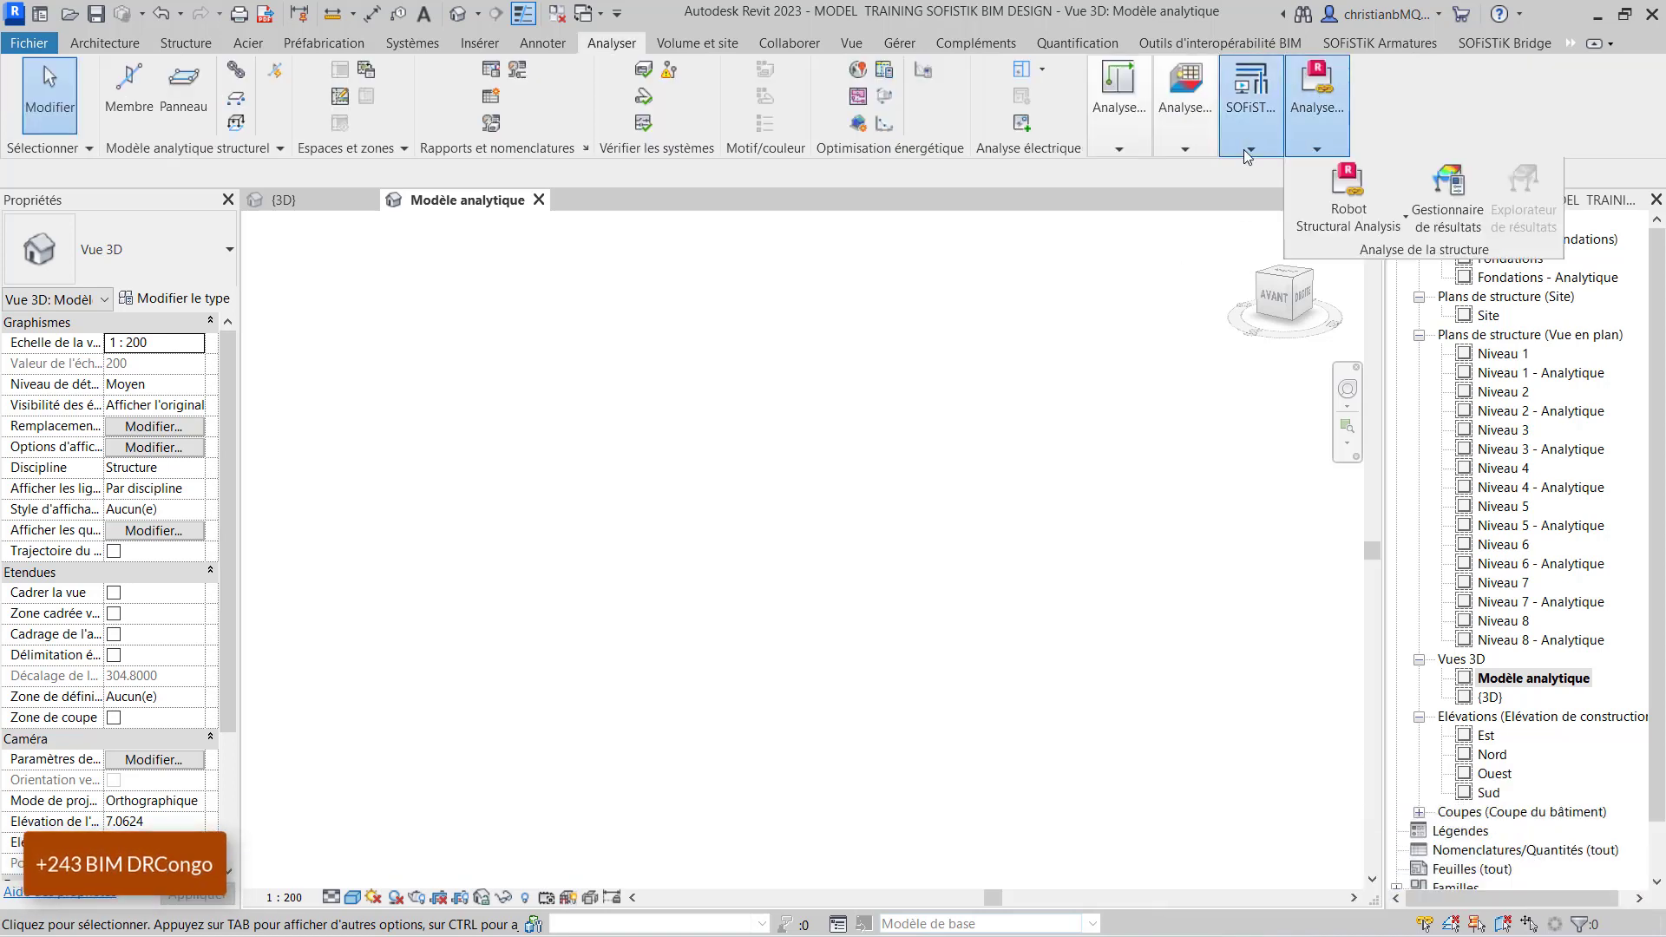
Return to the {3D} view and show the SOFiSTiK Analytical Model Generator sidepanel.
{"action": "mouse_move", "coordinate": [1249, 152]}
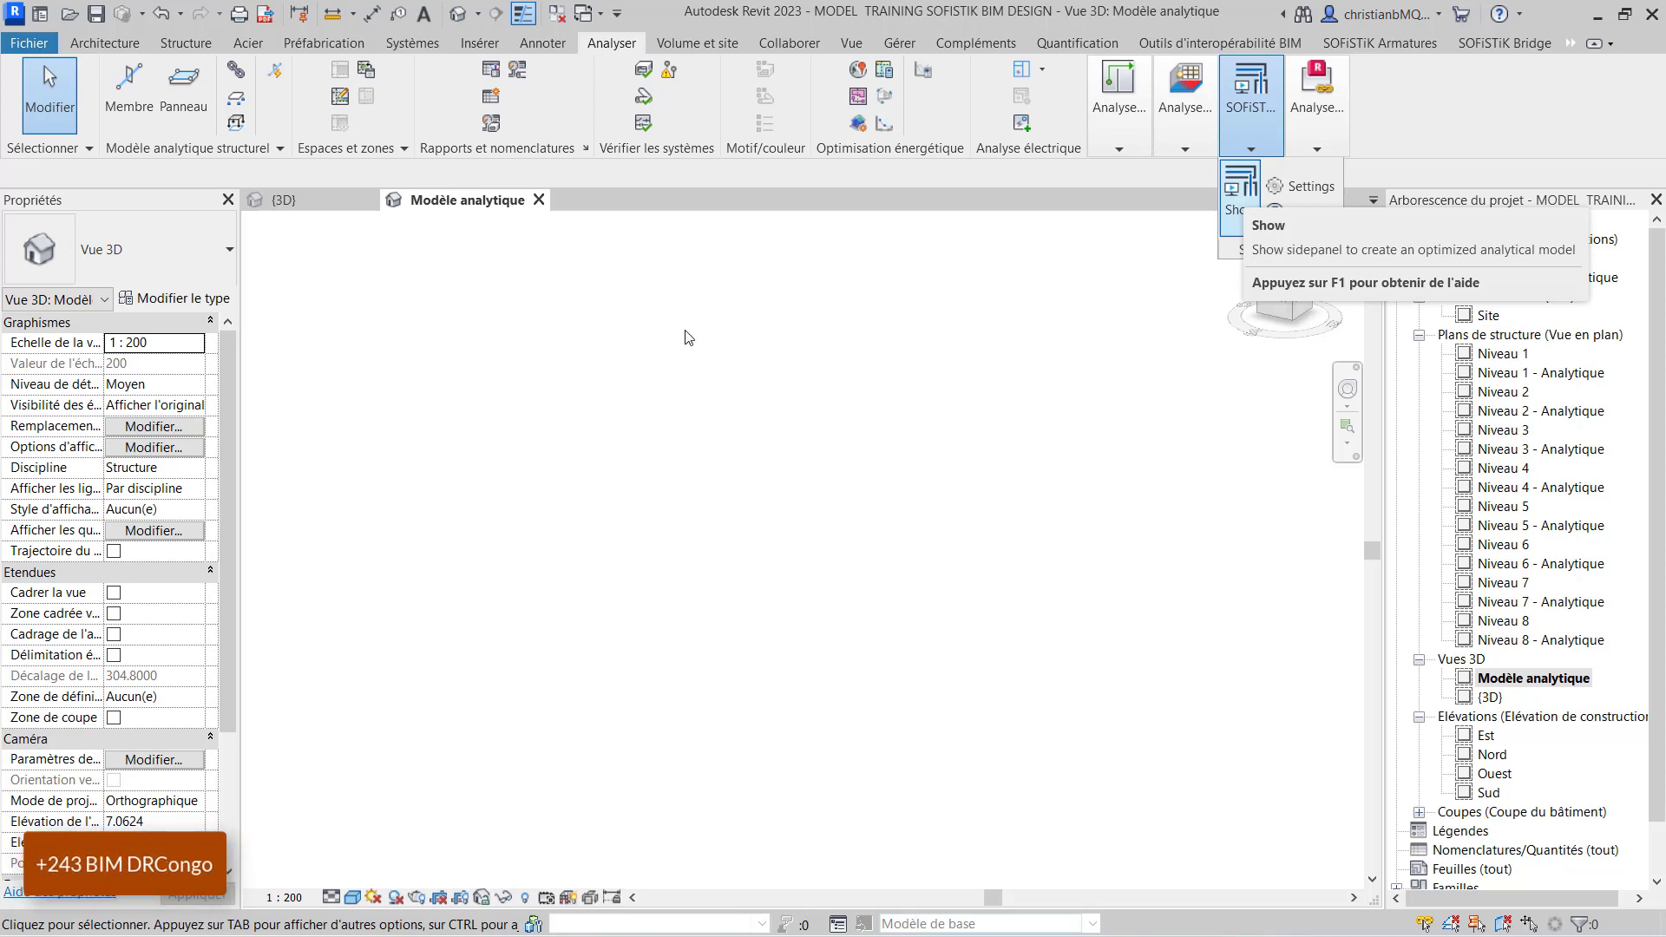
{"action": "left_click", "coordinate": [314, 206]}
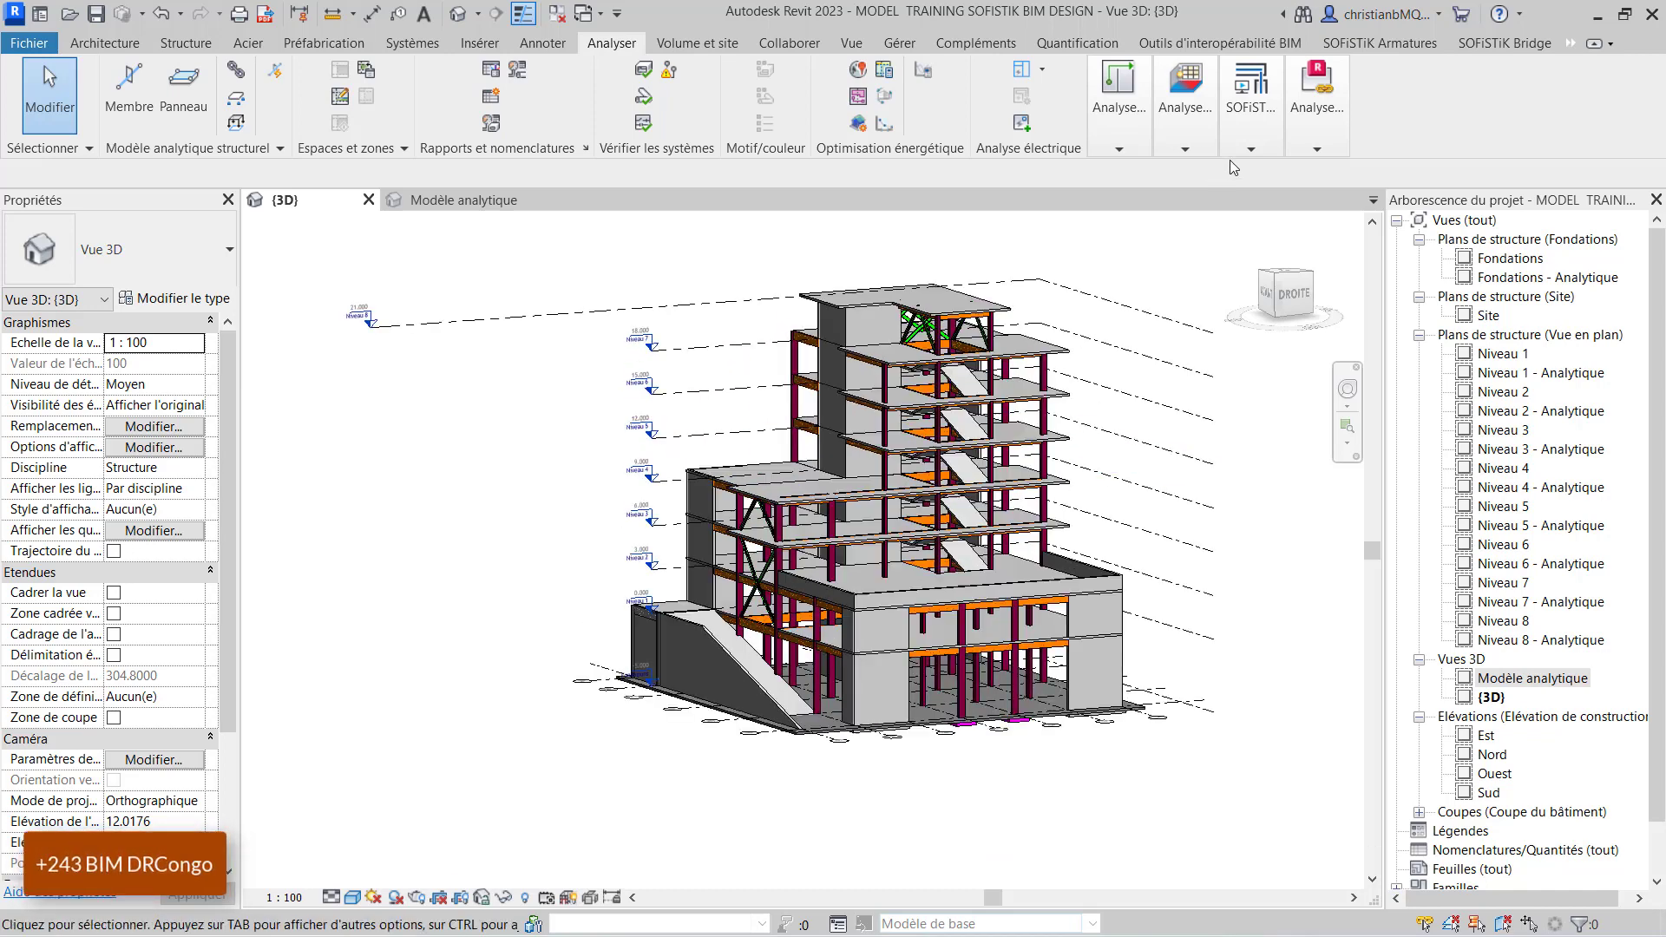
{"action": "left_click", "coordinate": [1251, 148]}
{"action": "left_click", "coordinate": [1241, 202]}
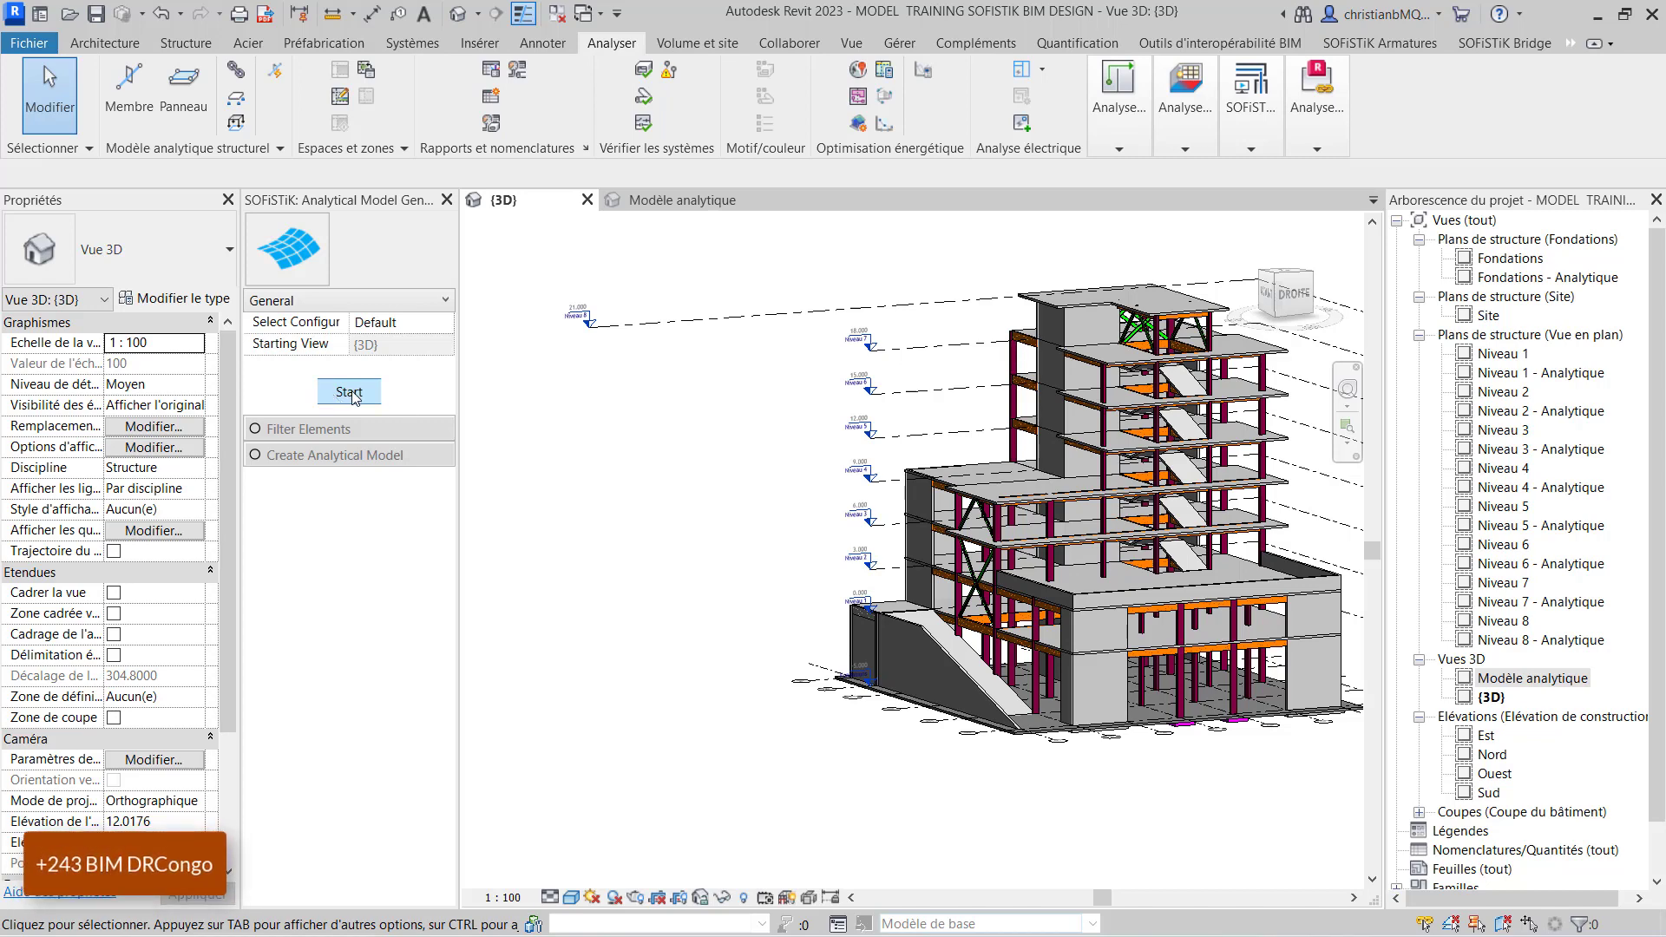
Start the analytical model generation from the {3D} view with the Default configuration.
{"action": "scroll", "coordinate": [610, 426], "scroll_direction": "down", "scroll_amount": 1}
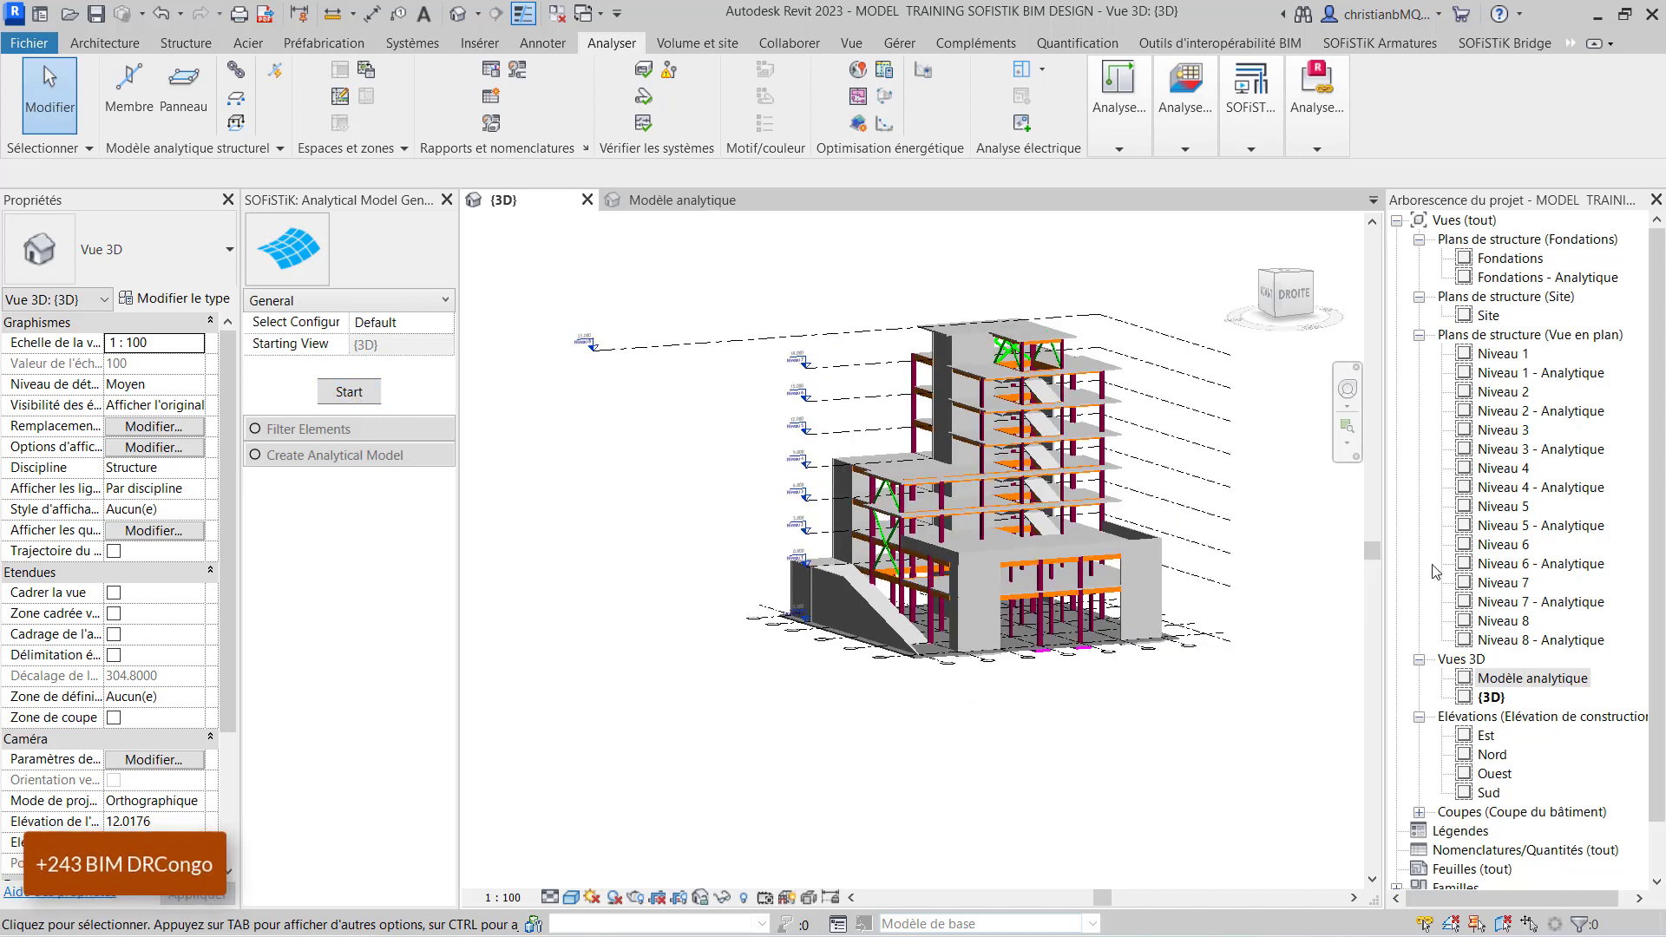
{"action": "scroll", "coordinate": [1117, 475], "scroll_direction": "up", "scroll_amount": 2}
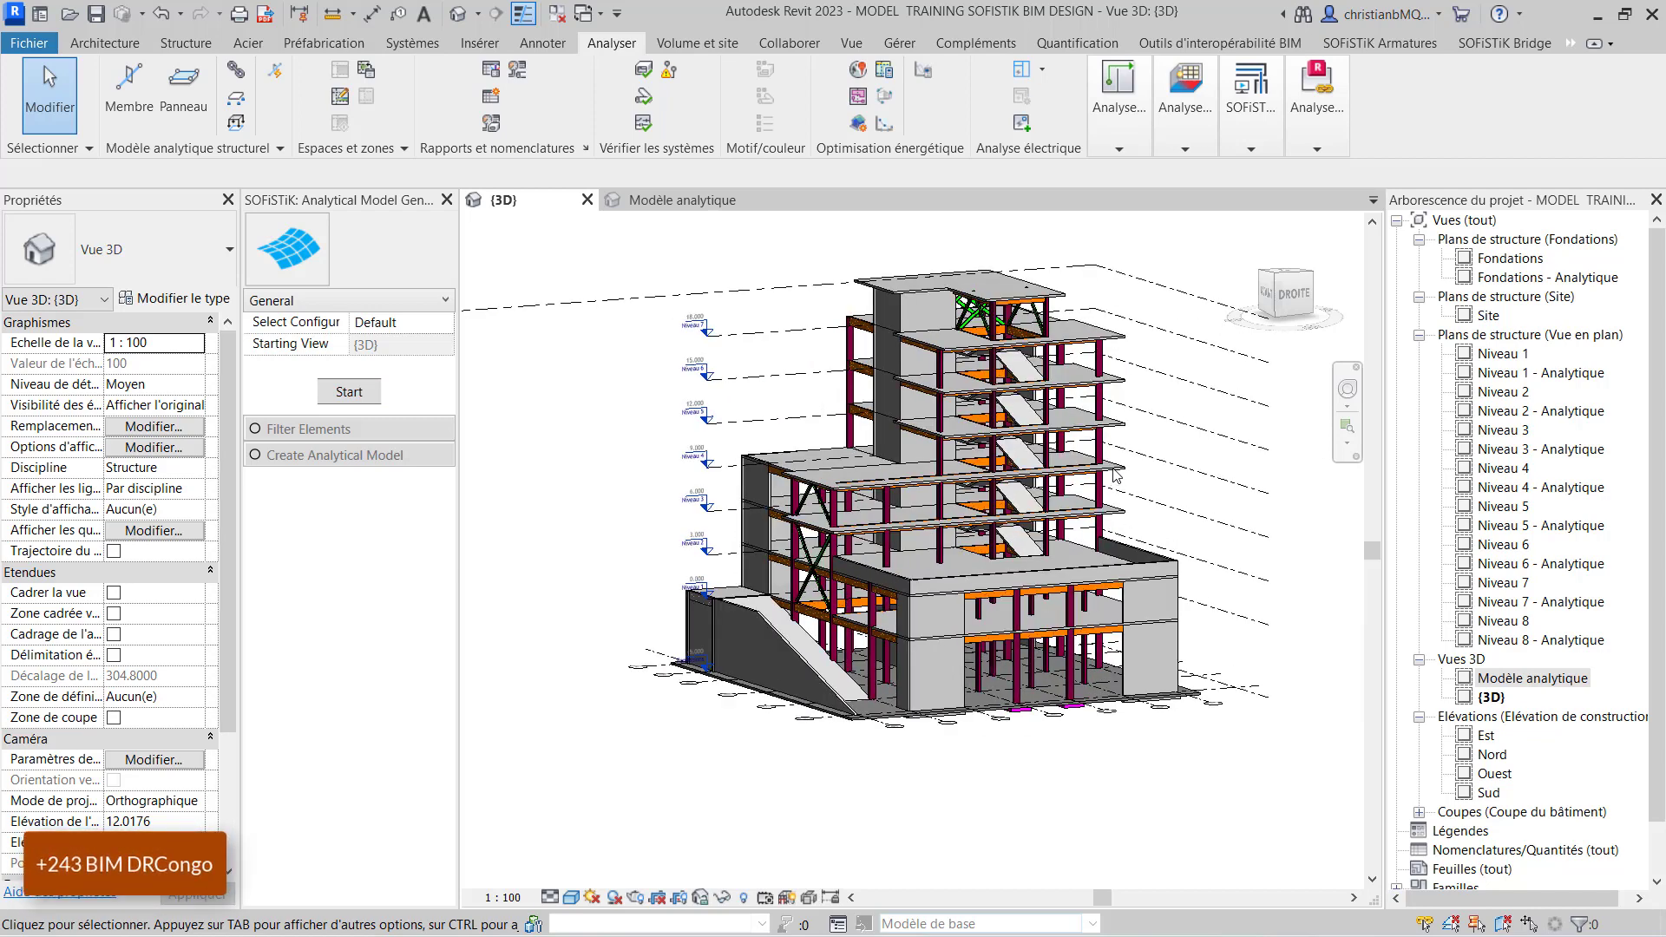
{"action": "left_click", "coordinate": [355, 399]}
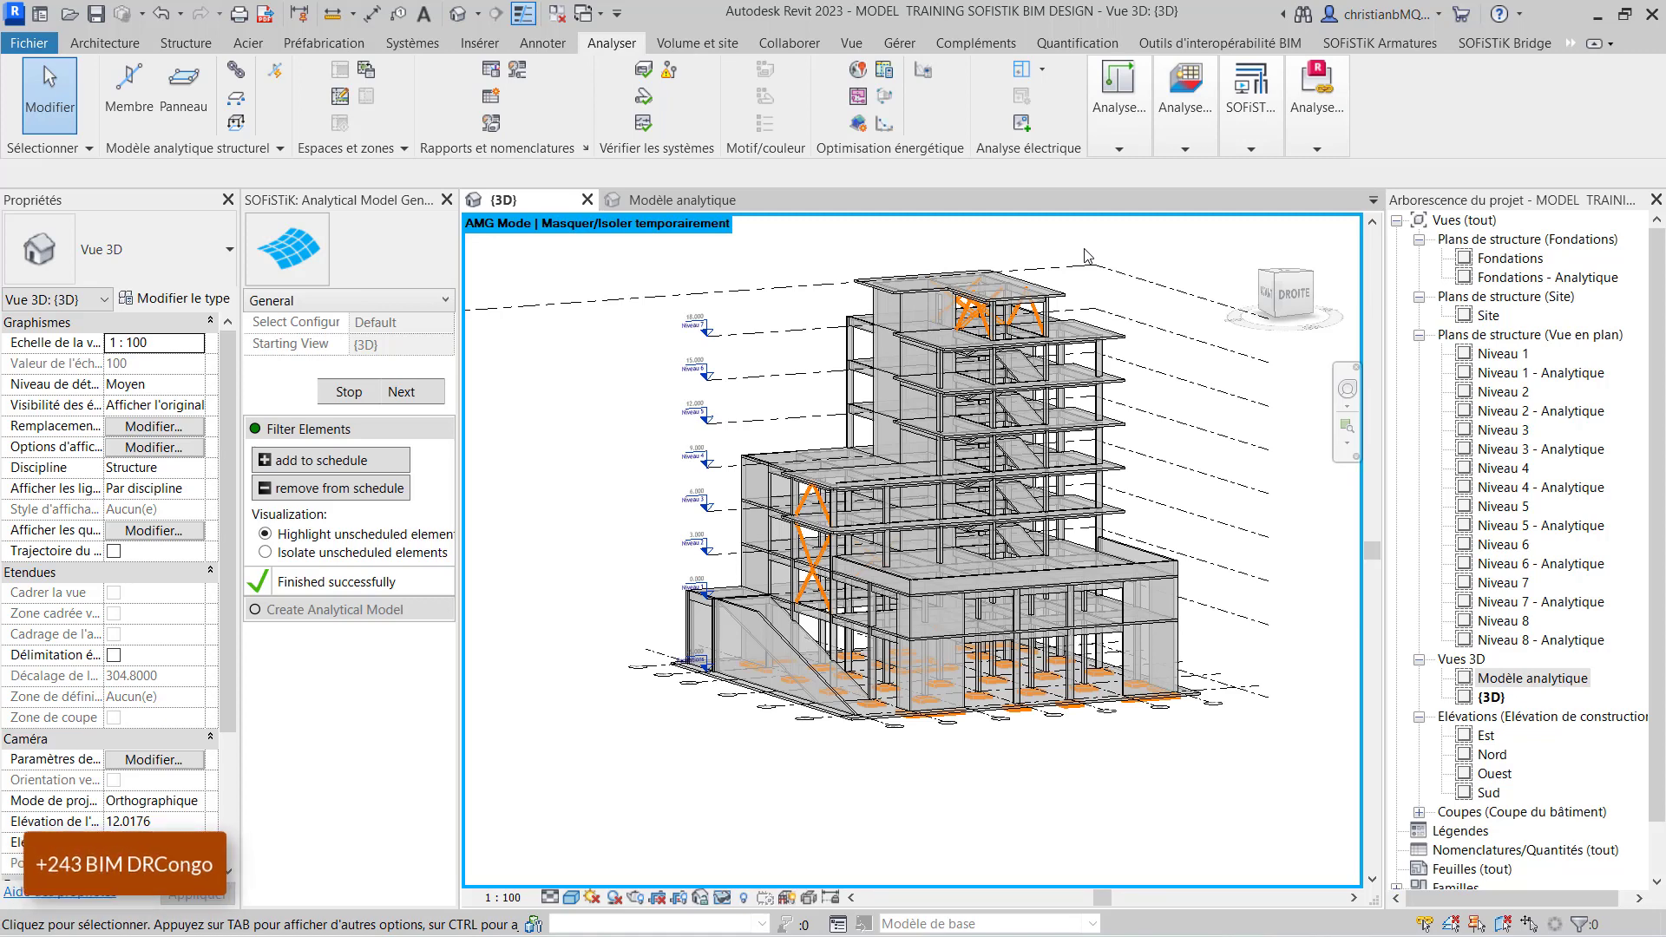
Display the SOFiSTiK Analysis tools and advance the generator from Filter Elements to Create Analytical Model.
{"action": "left_click", "coordinate": [1571, 43]}
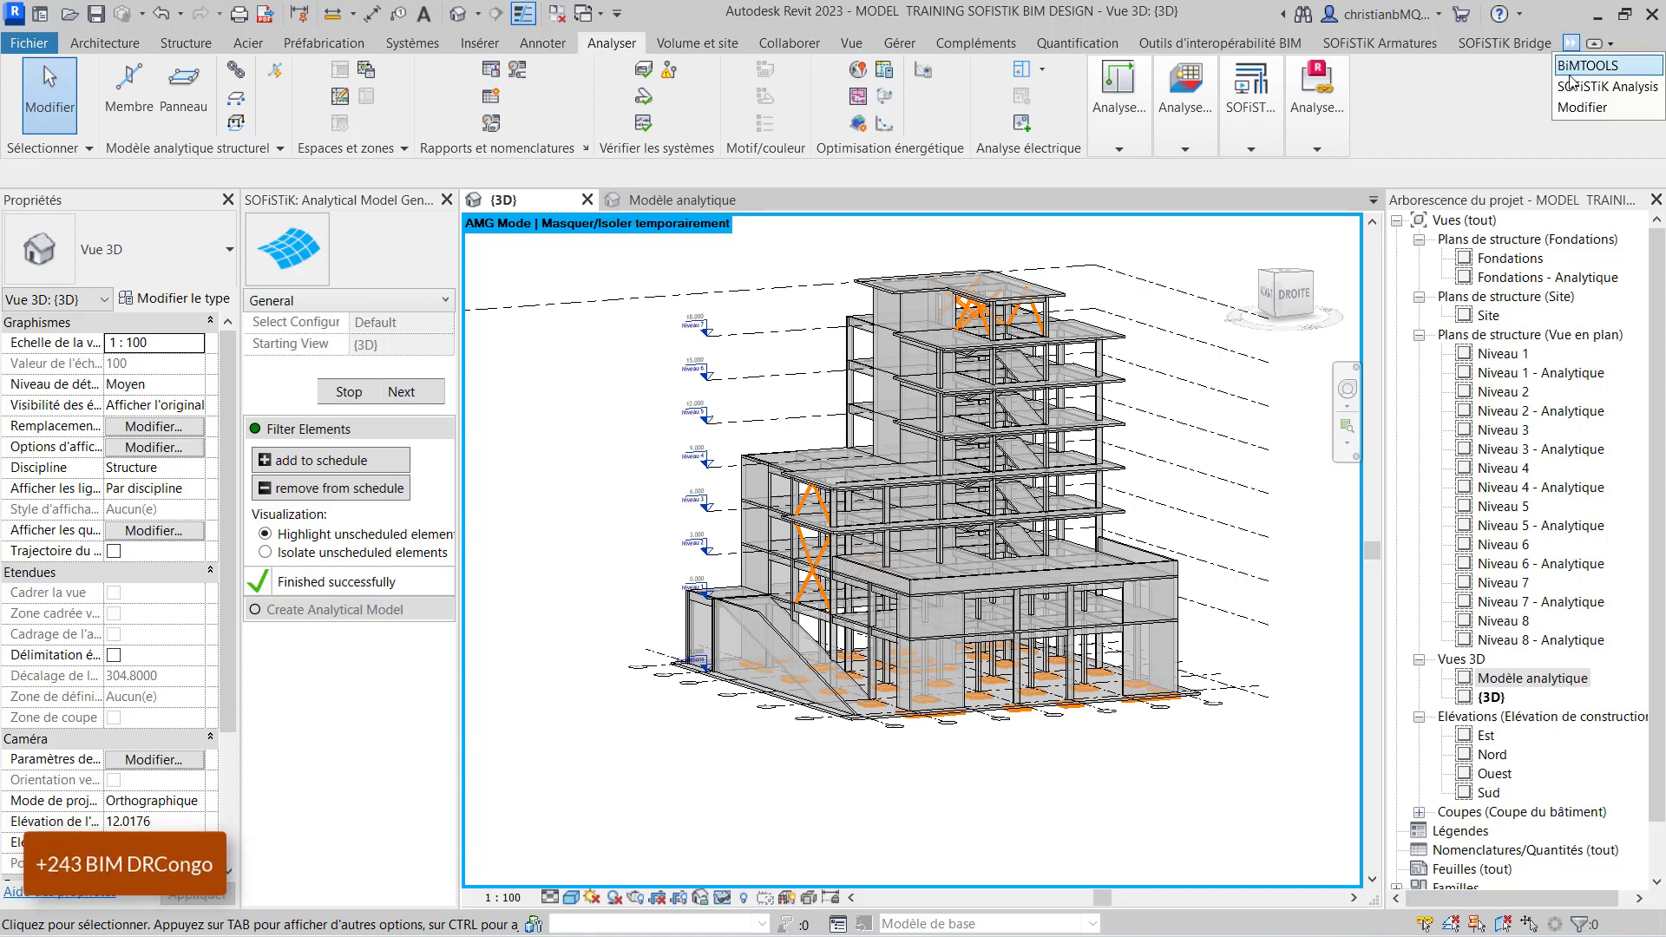
{"action": "left_click", "coordinate": [1572, 85]}
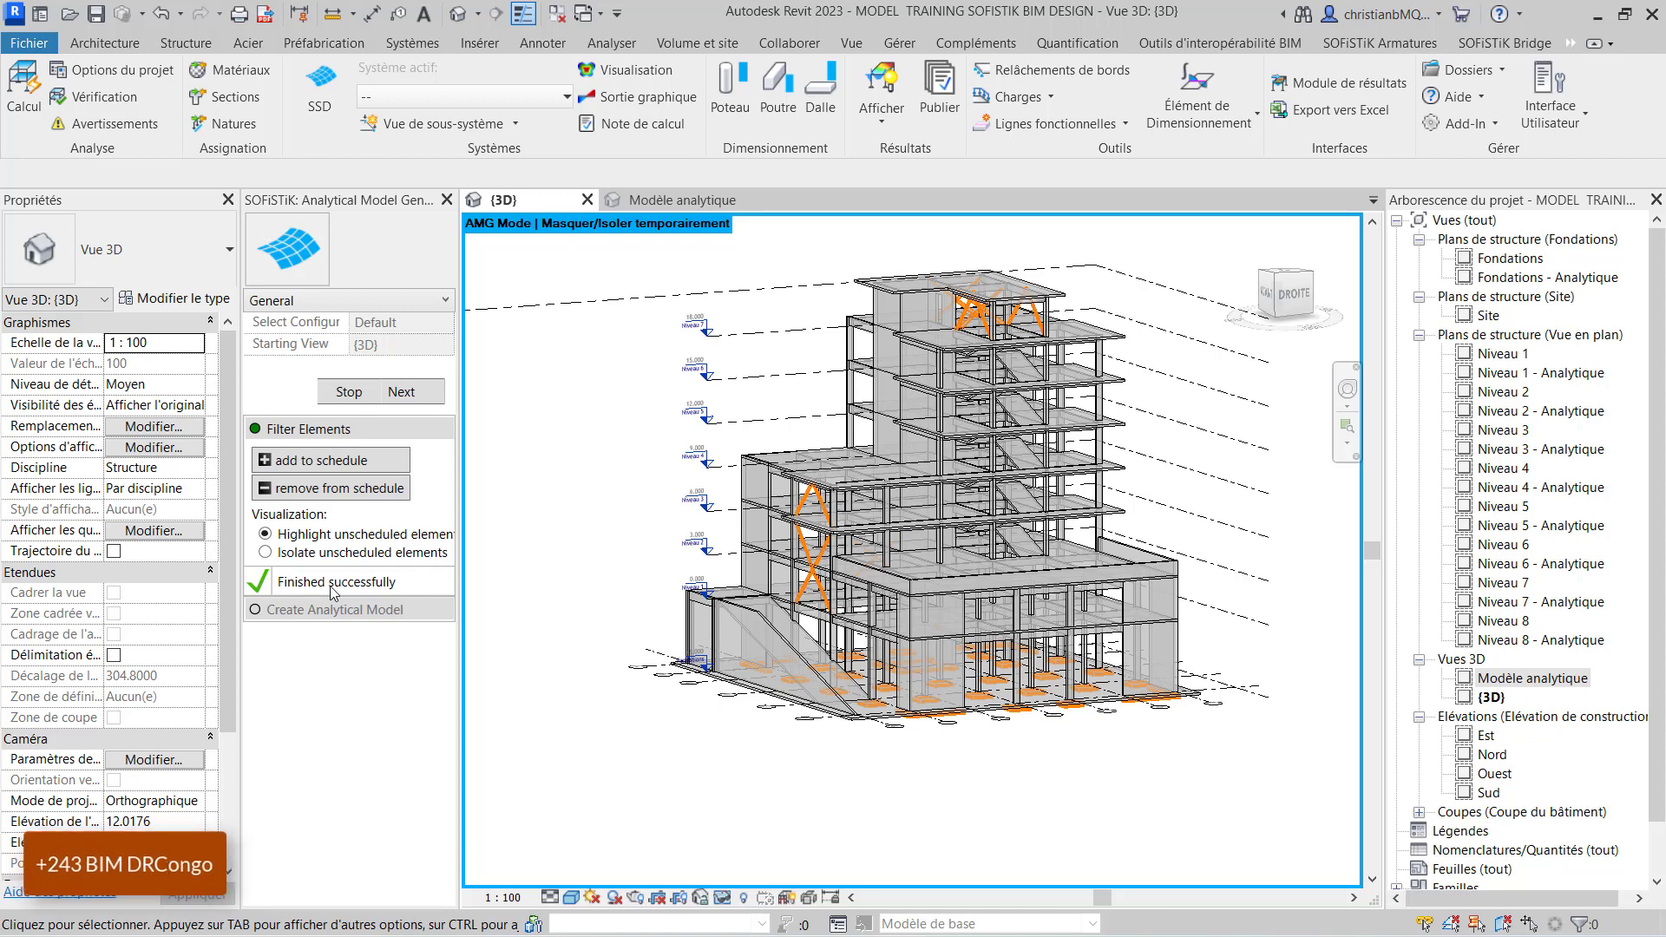
{"action": "left_click", "coordinate": [404, 393]}
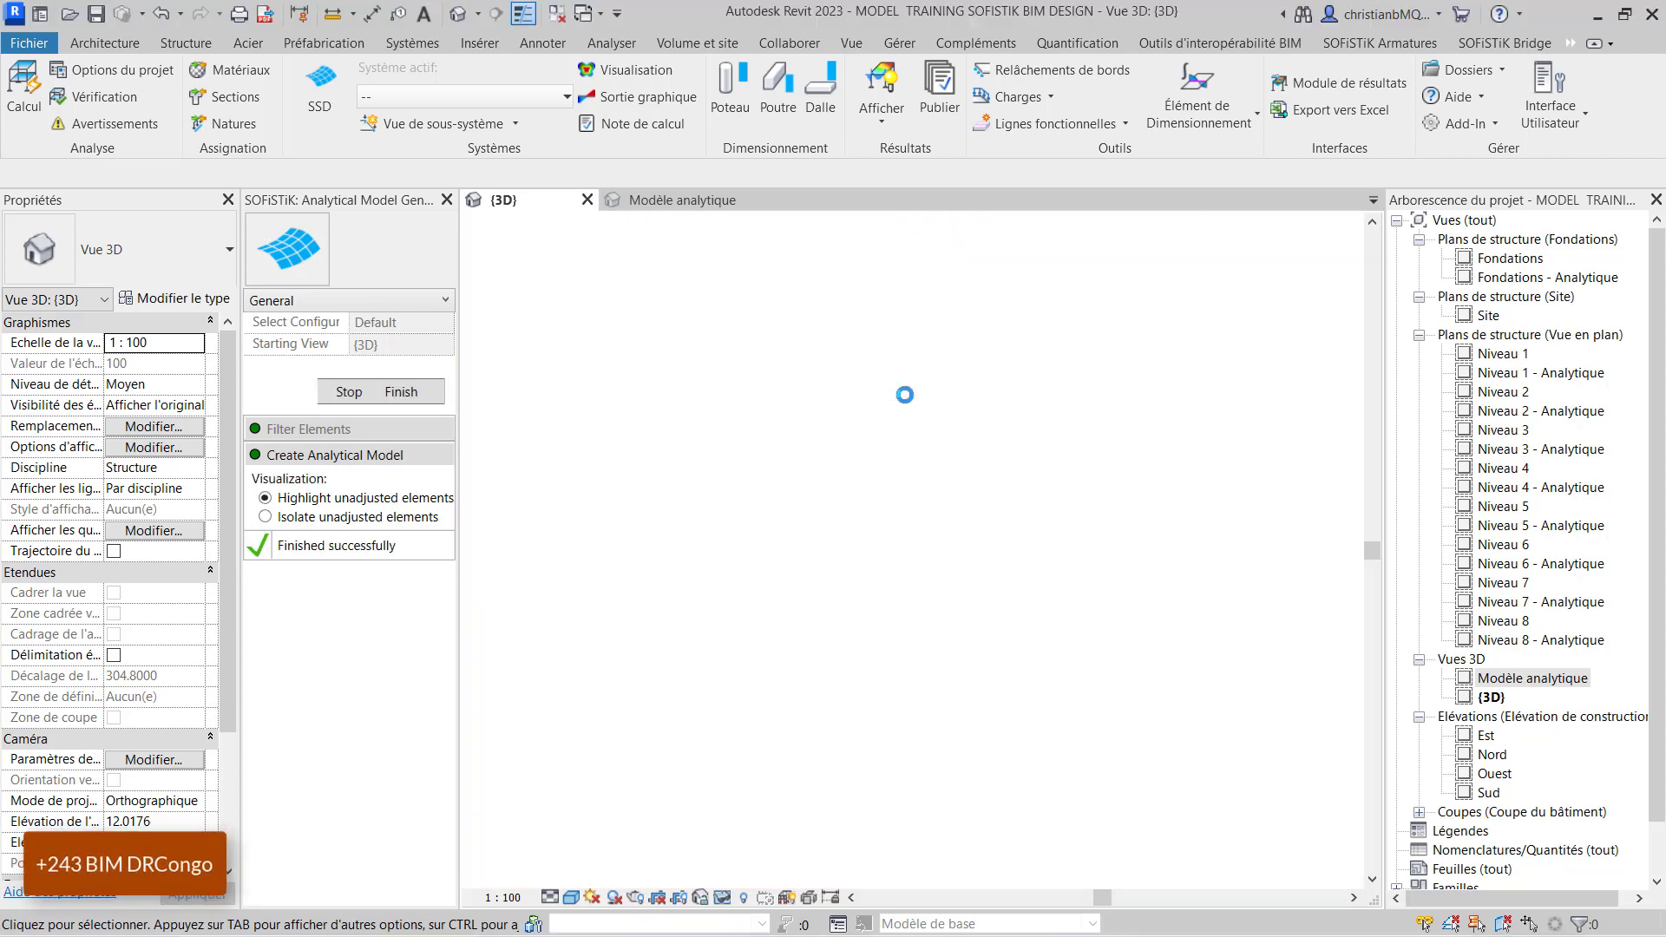
Examine the generated analytical elements and the highlighted unadjusted ramp and stair panels in 3D.
{"action": "scroll", "coordinate": [946, 729], "scroll_direction": "up", "scroll_amount": 2}
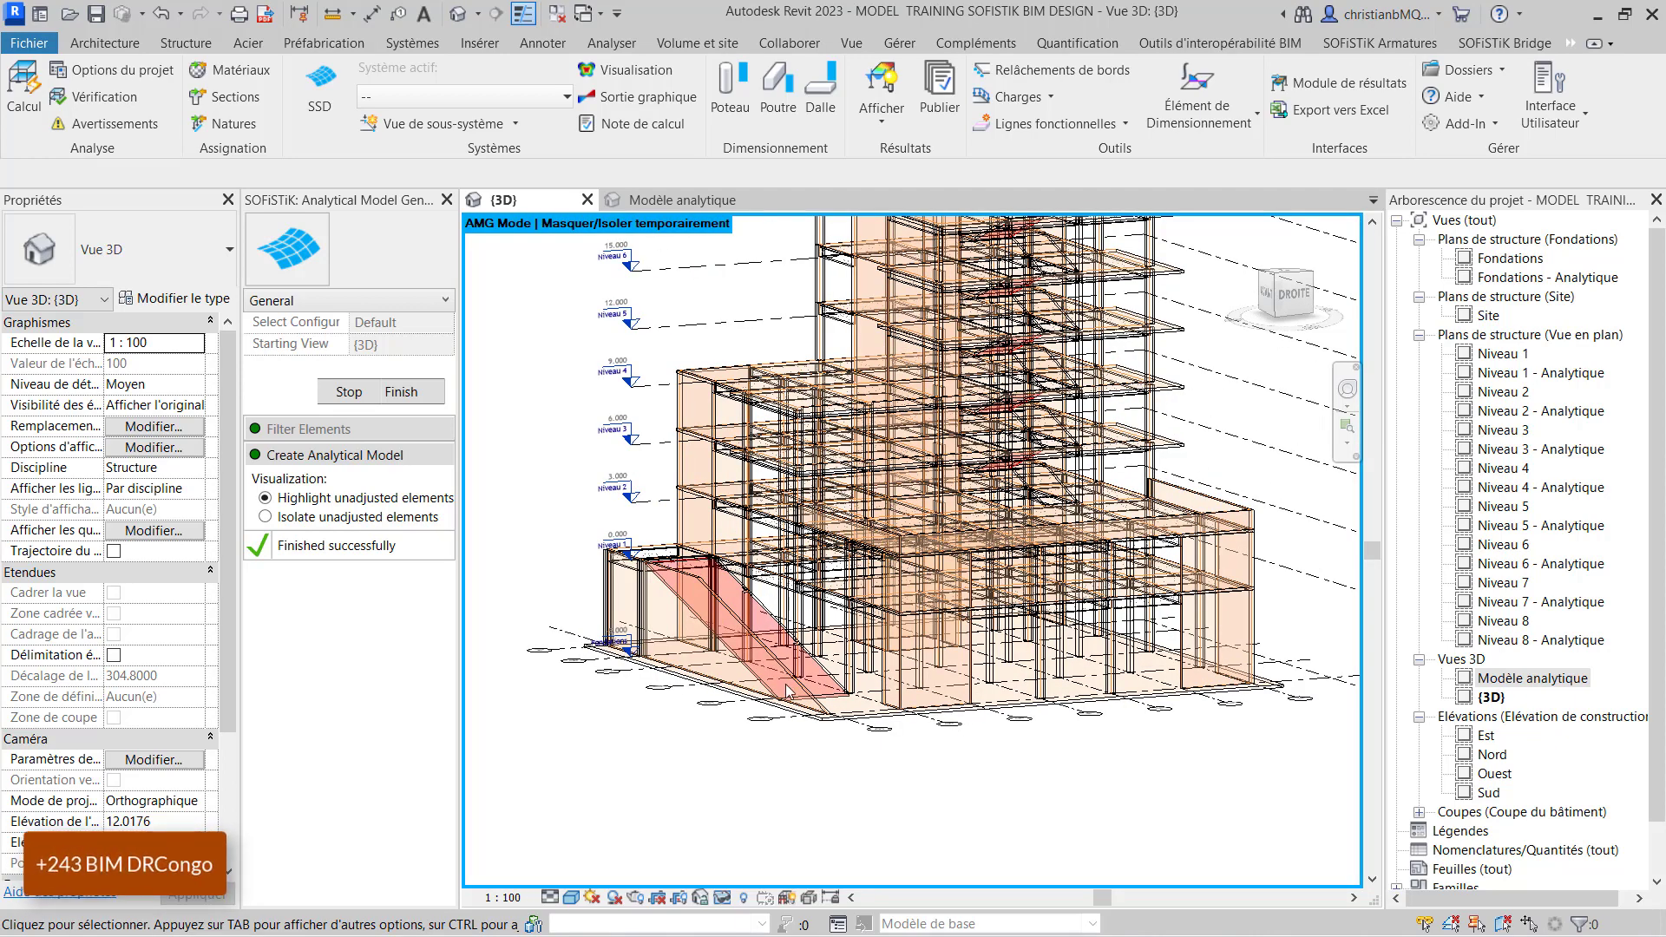
{"action": "scroll", "coordinate": [775, 799], "scroll_direction": "down", "scroll_amount": 2}
{"action": "scroll", "coordinate": [1005, 387], "scroll_direction": "up", "scroll_amount": 2}
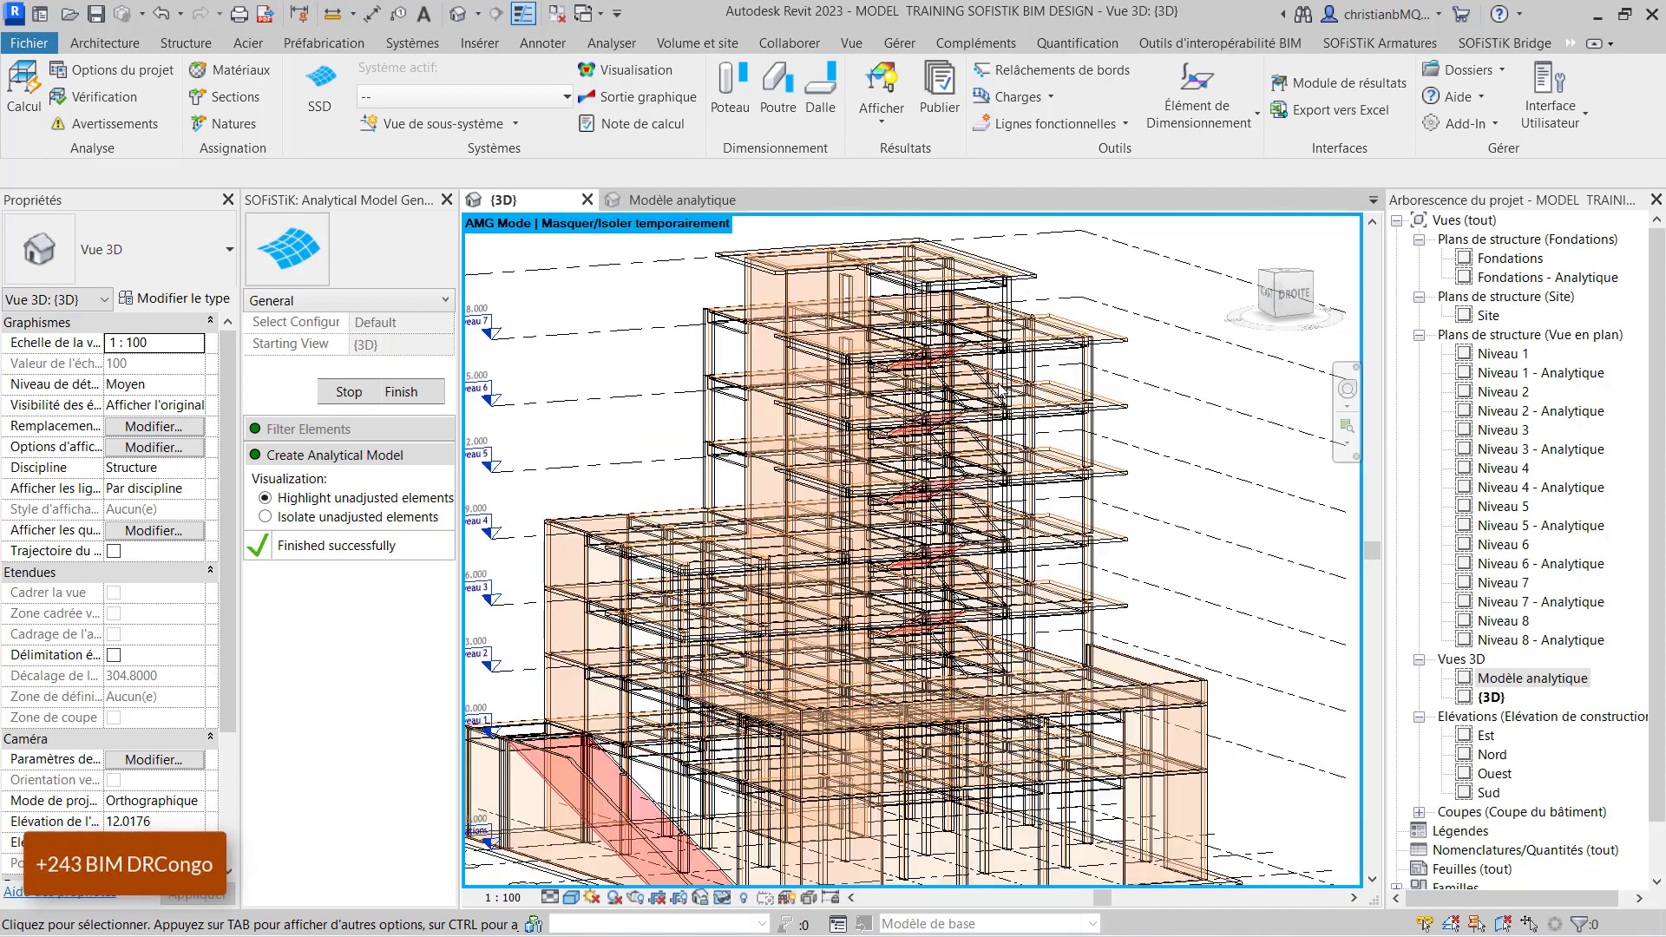
{"action": "middle_click_drag", "start_coordinate": [1157, 462], "coordinate": [1216, 495], "text": "shift"}
{"action": "scroll", "coordinate": [1188, 497], "scroll_direction": "down", "scroll_amount": 2}
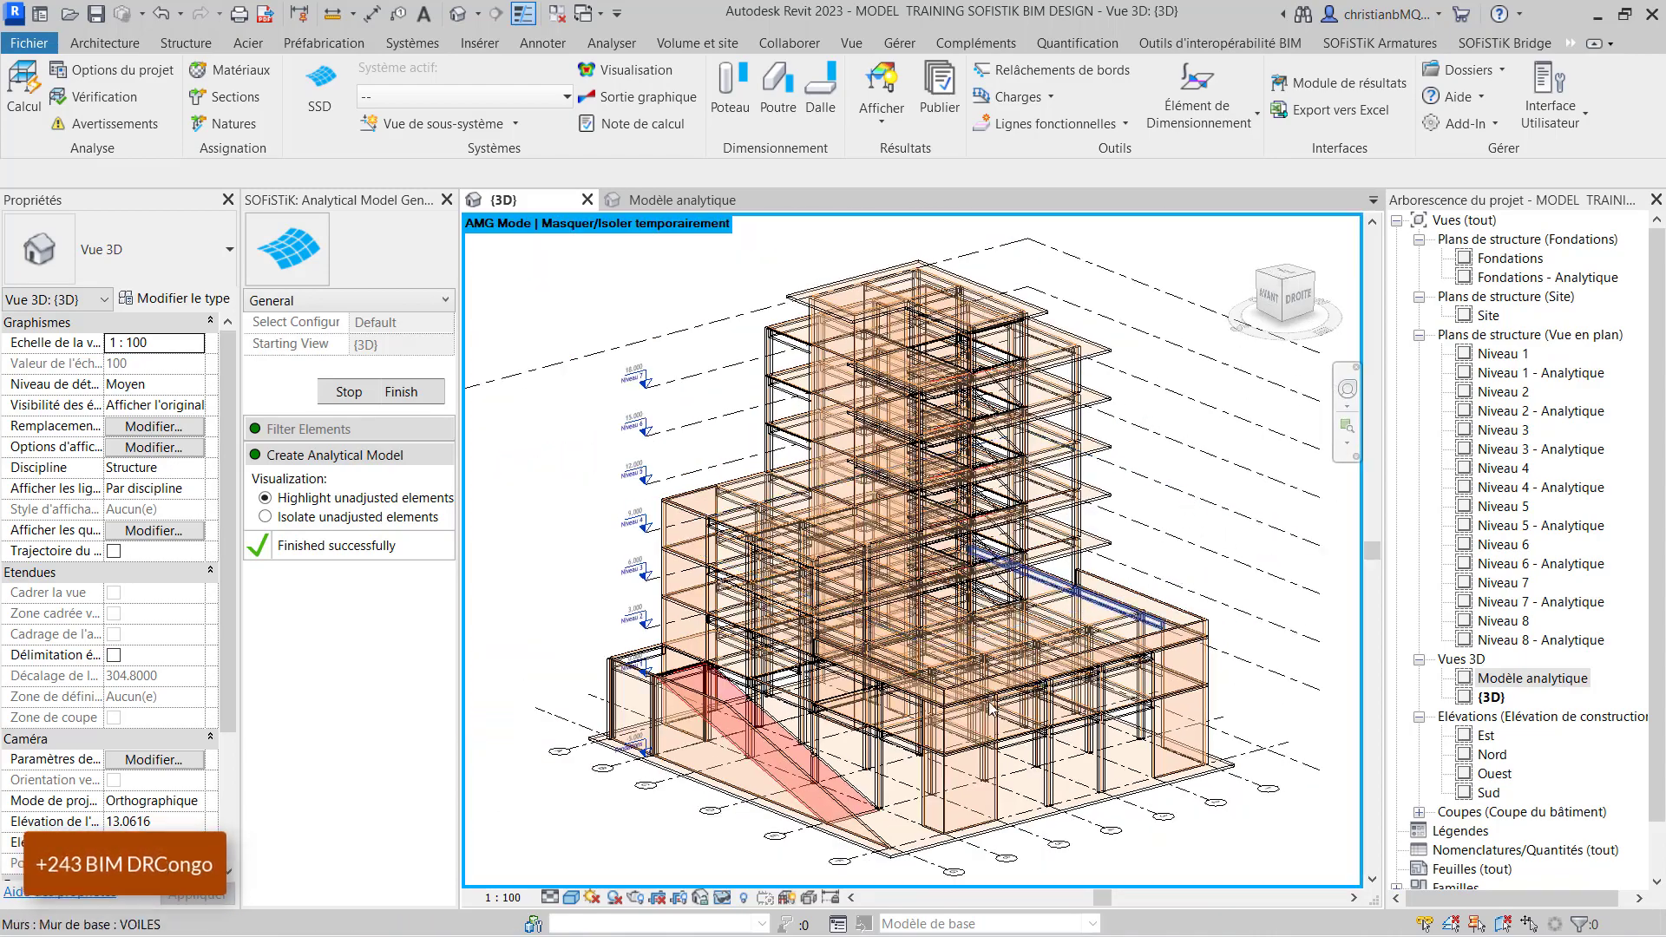
{"action": "scroll", "coordinate": [777, 831], "scroll_direction": "up", "scroll_amount": 3}
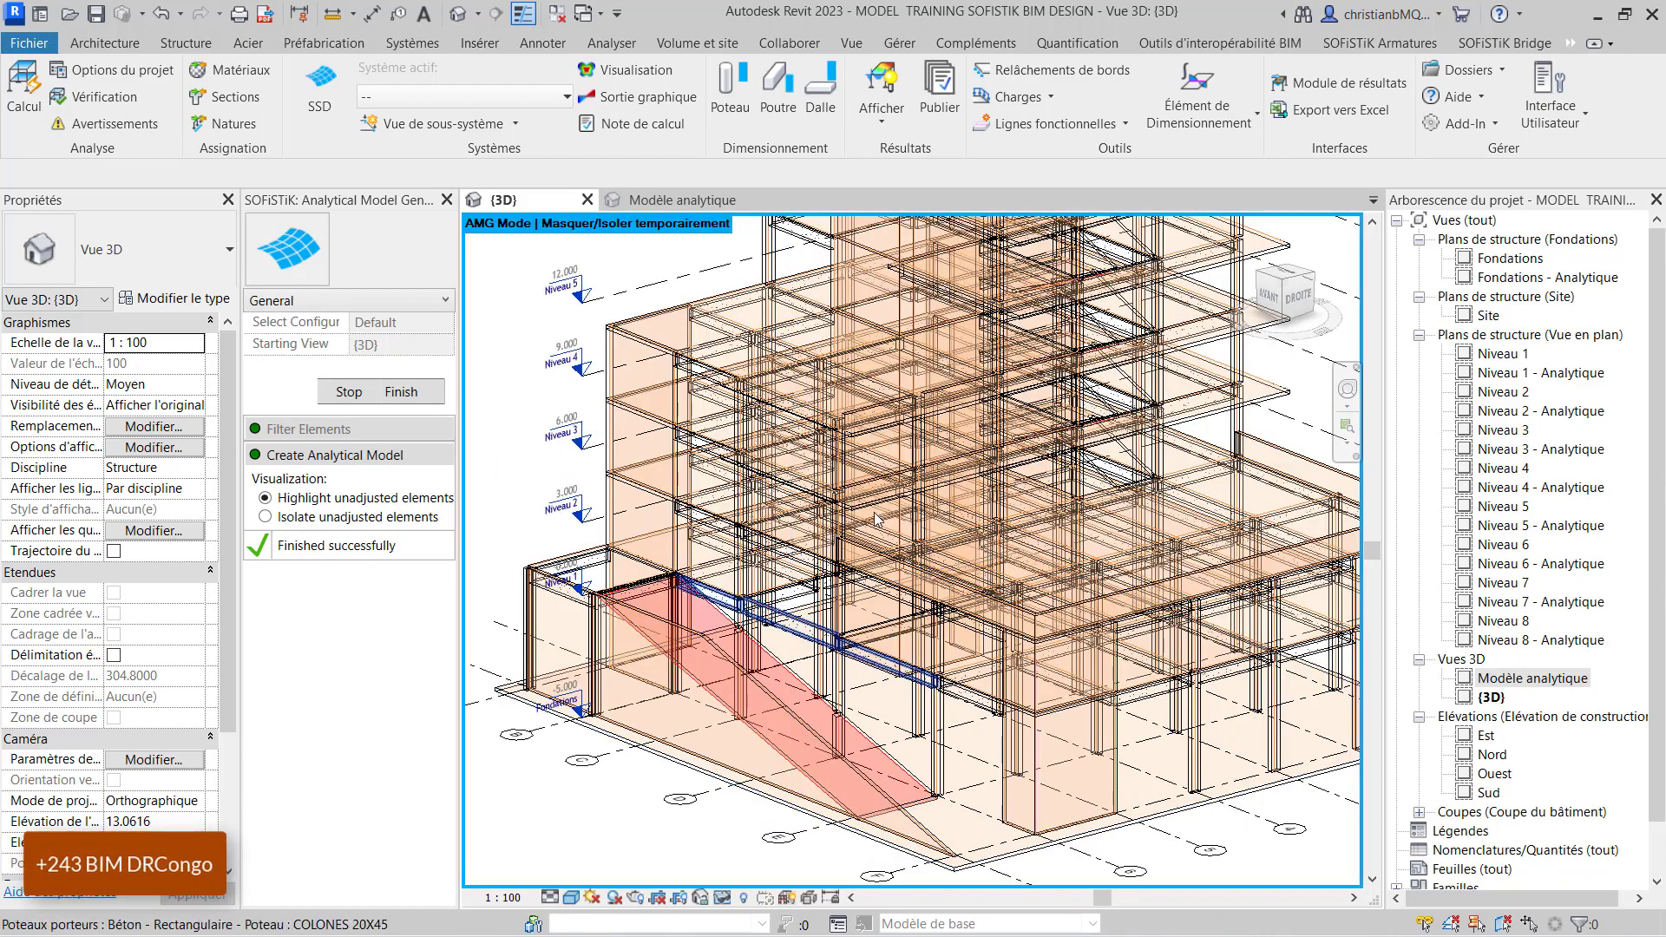
{"action": "scroll", "coordinate": [909, 562], "scroll_direction": "down", "scroll_amount": 1}
{"action": "scroll", "coordinate": [909, 562], "scroll_direction": "down", "scroll_amount": 3}
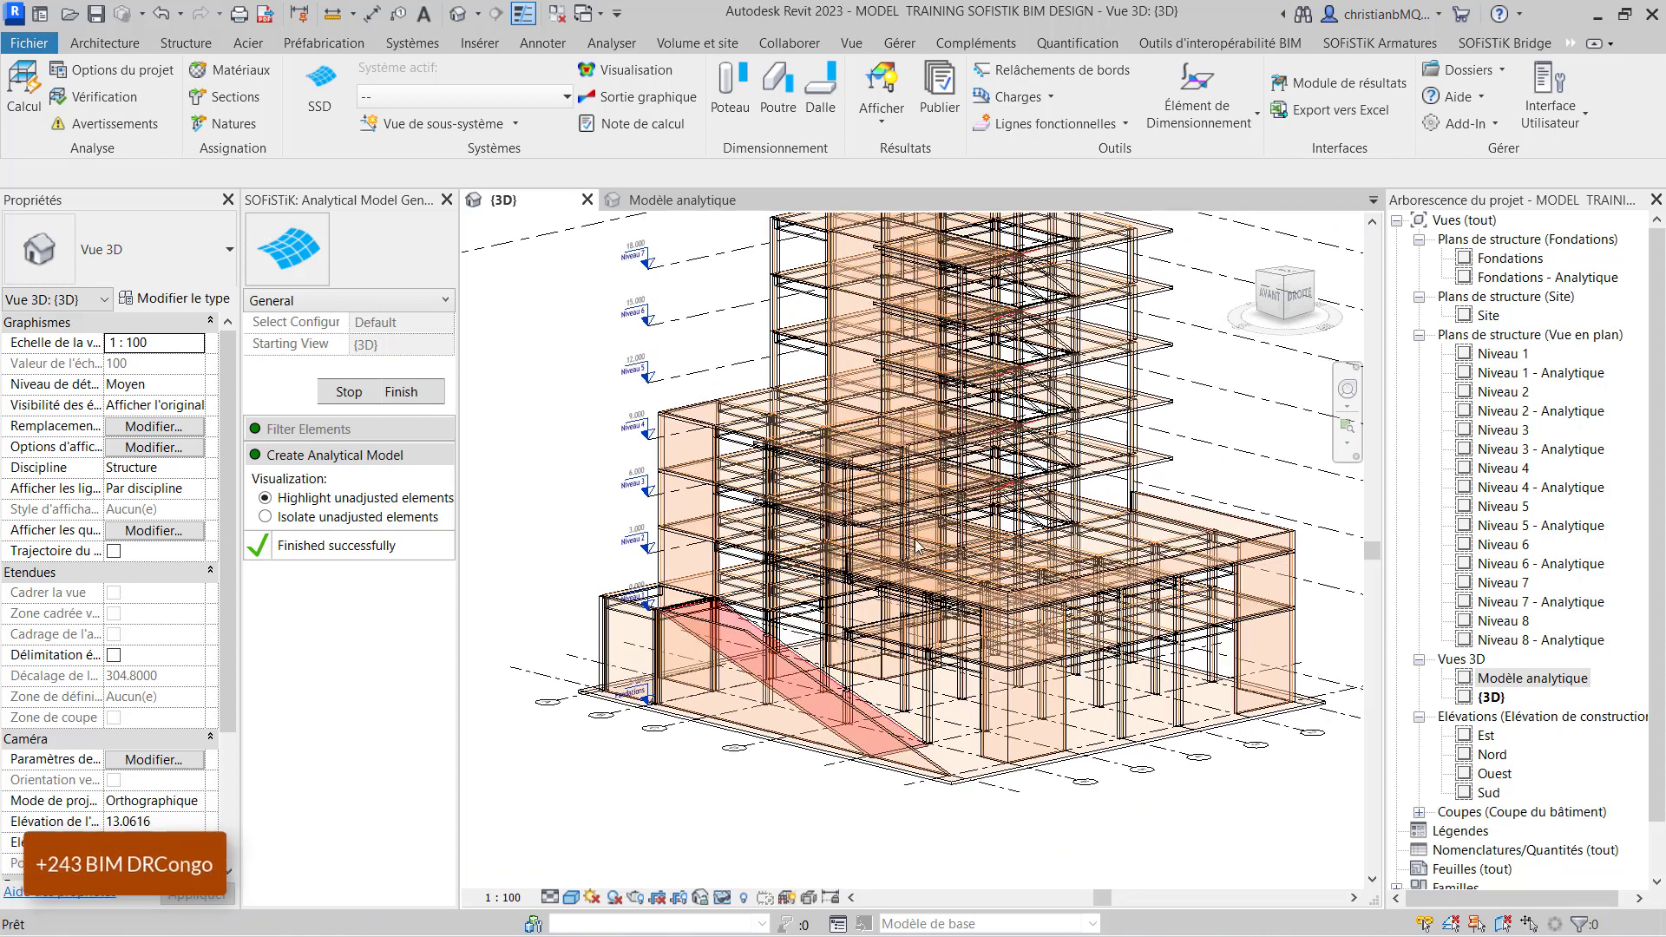
{"action": "scroll", "coordinate": [974, 425], "scroll_direction": "up", "scroll_amount": 1}
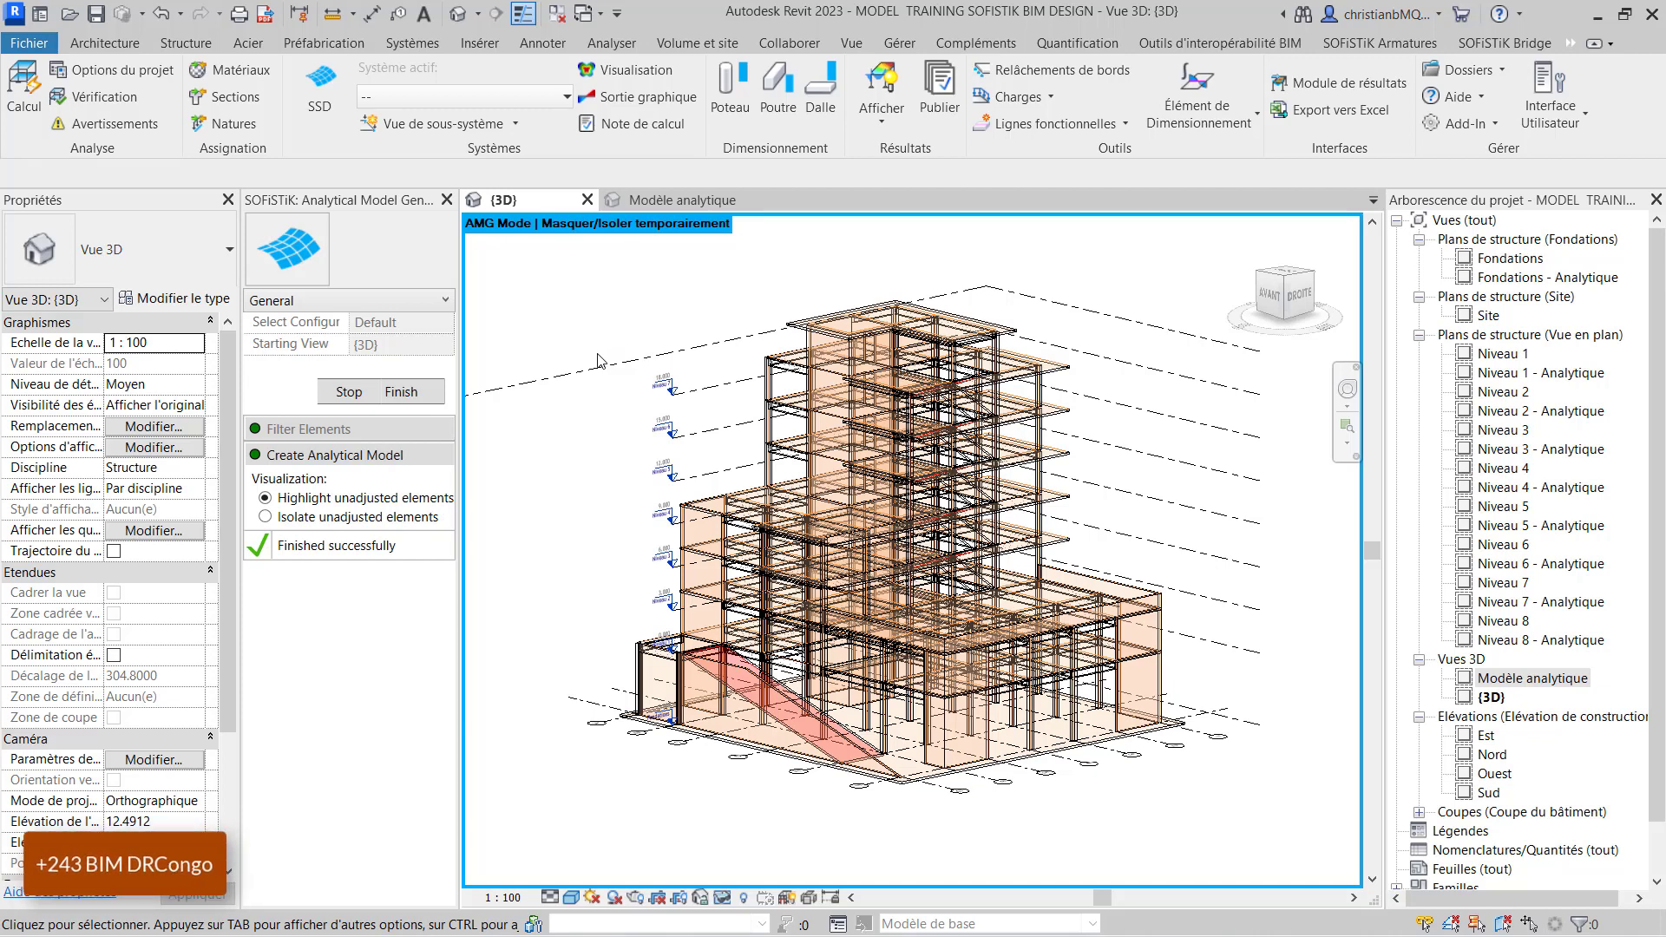
Finish the analytical model generation and save the current view as a new view named 3D Adjusted Analytical.
{"action": "left_click", "coordinate": [418, 393]}
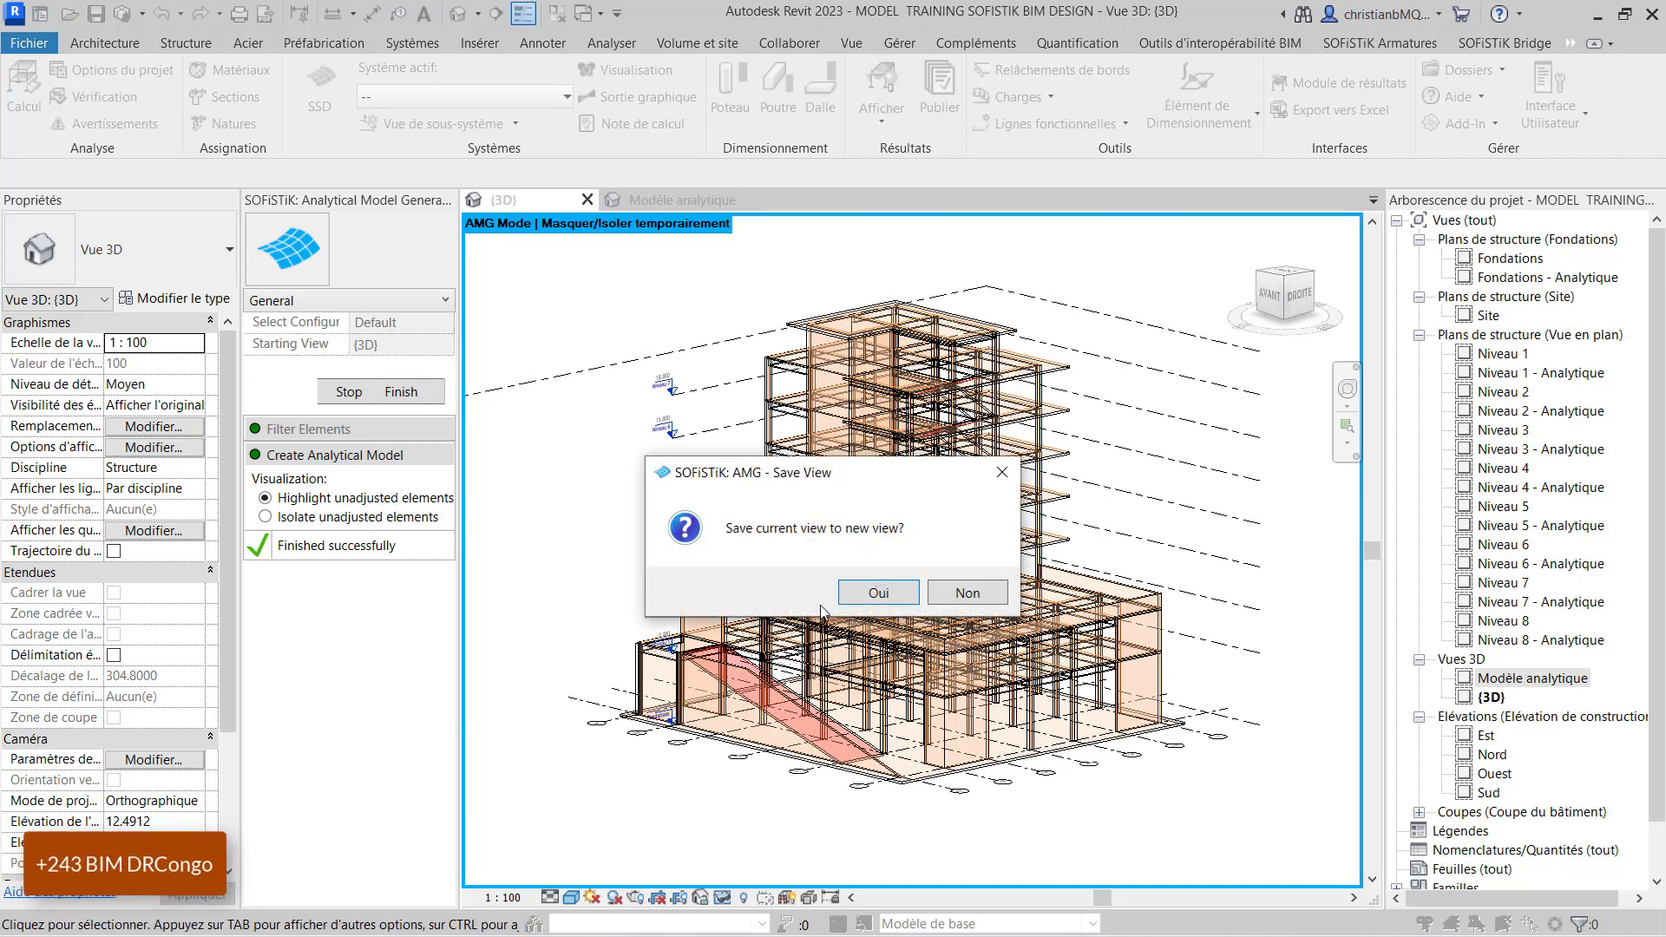
{"action": "left_click", "coordinate": [885, 593]}
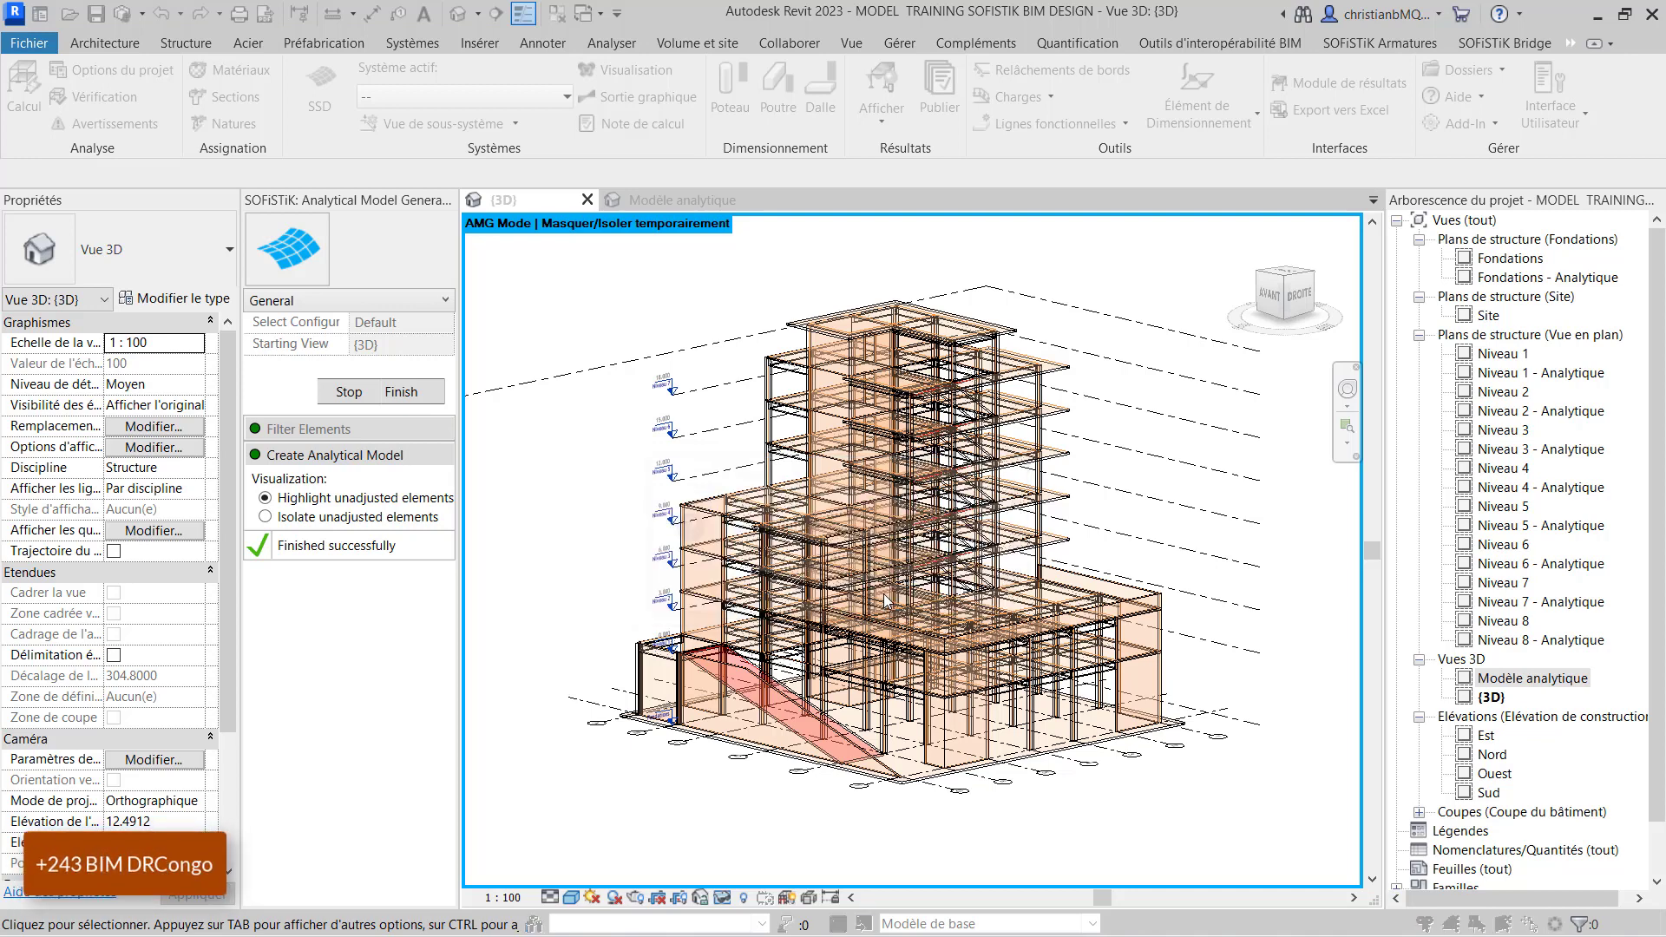
{"action": "left_click", "coordinate": [900, 532]}
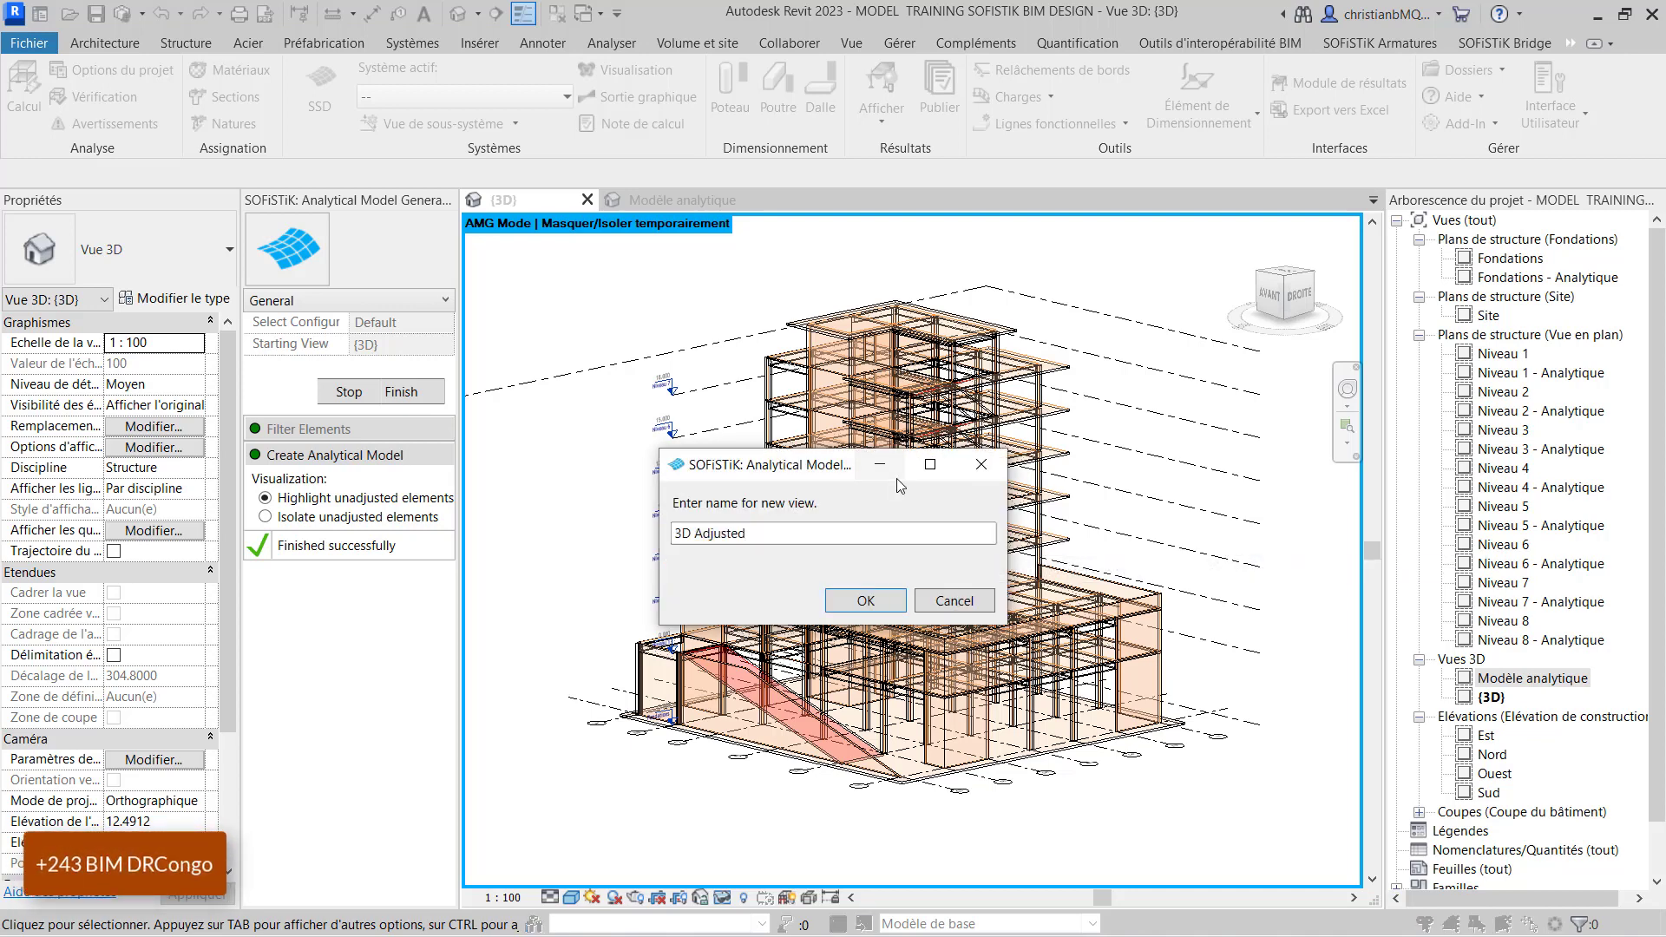
{"action": "type", "text": "Analytical"}
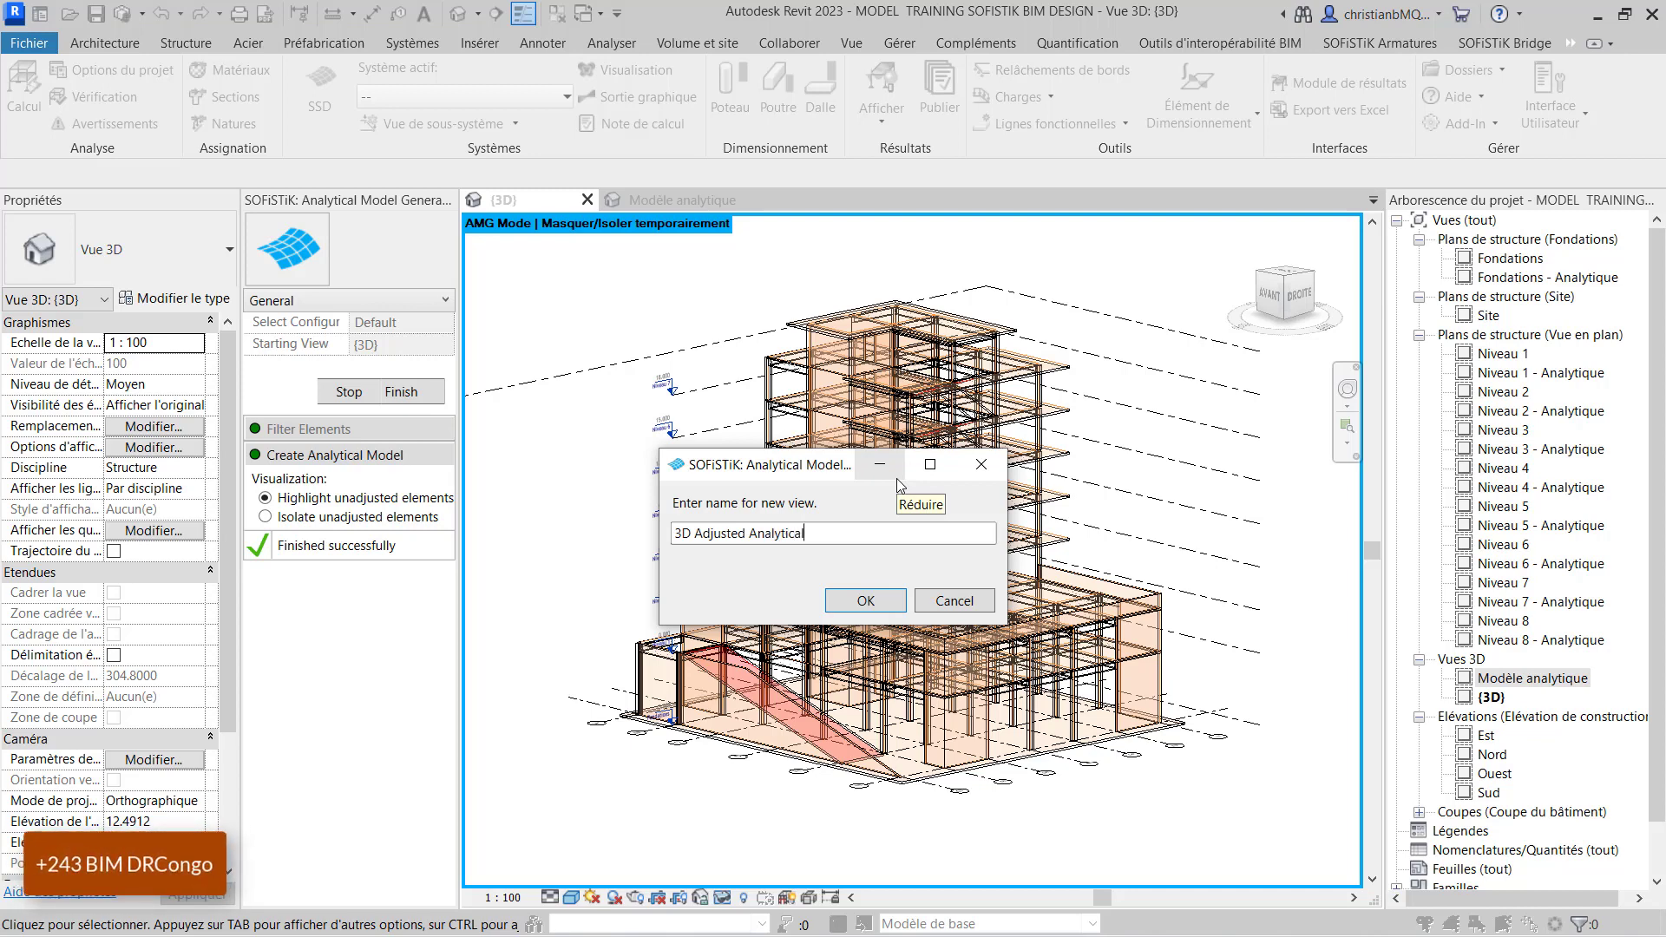
{"action": "left_click", "coordinate": [868, 600]}
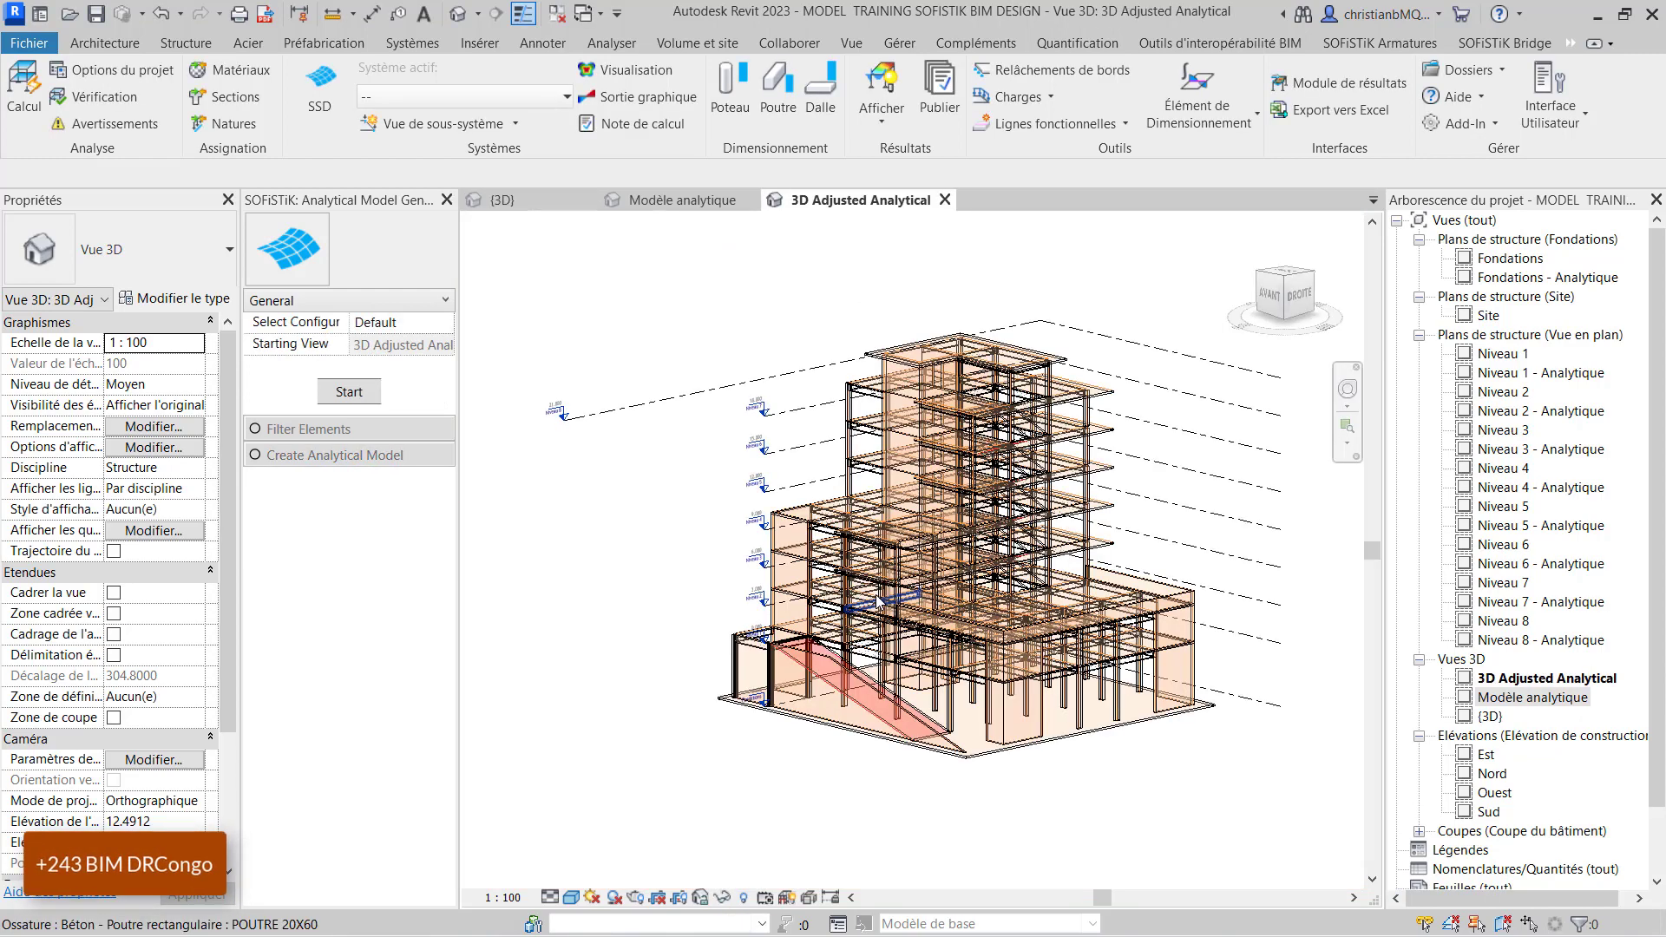
Inspect the access ramp slab and the neighbouring walls in the 3D Adjusted Analytical view.
{"action": "scroll", "coordinate": [1068, 508], "scroll_direction": "up", "scroll_amount": 3}
{"action": "scroll", "coordinate": [749, 501], "scroll_direction": "down", "scroll_amount": 3}
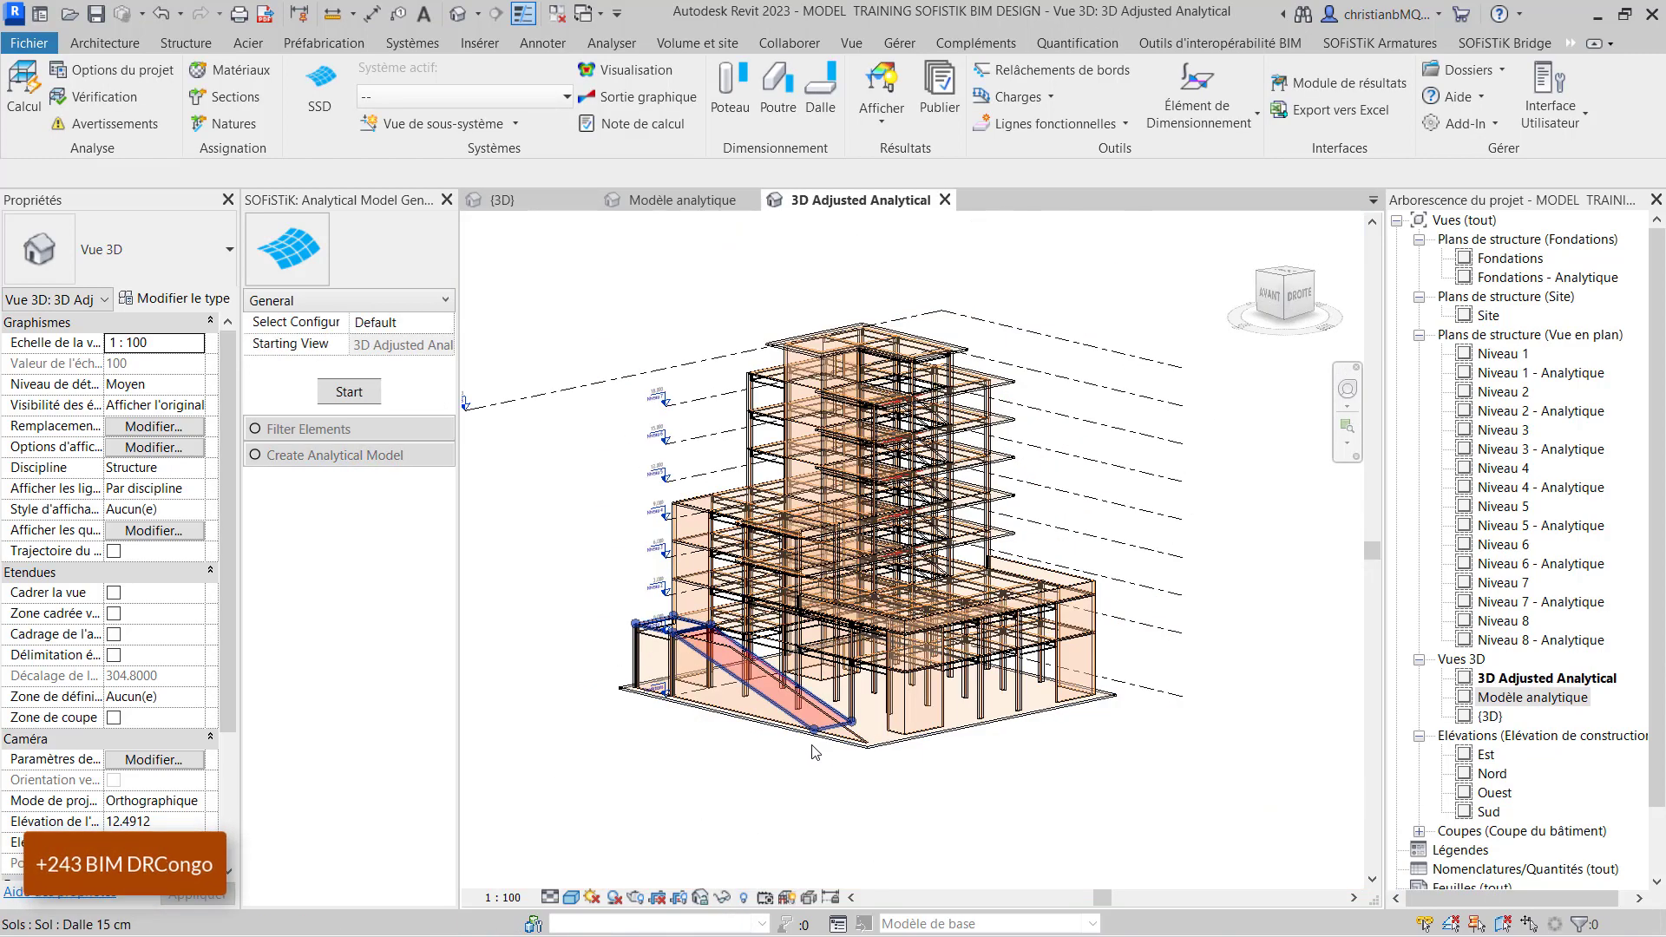
{"action": "scroll", "coordinate": [836, 751], "scroll_direction": "up", "scroll_amount": 3}
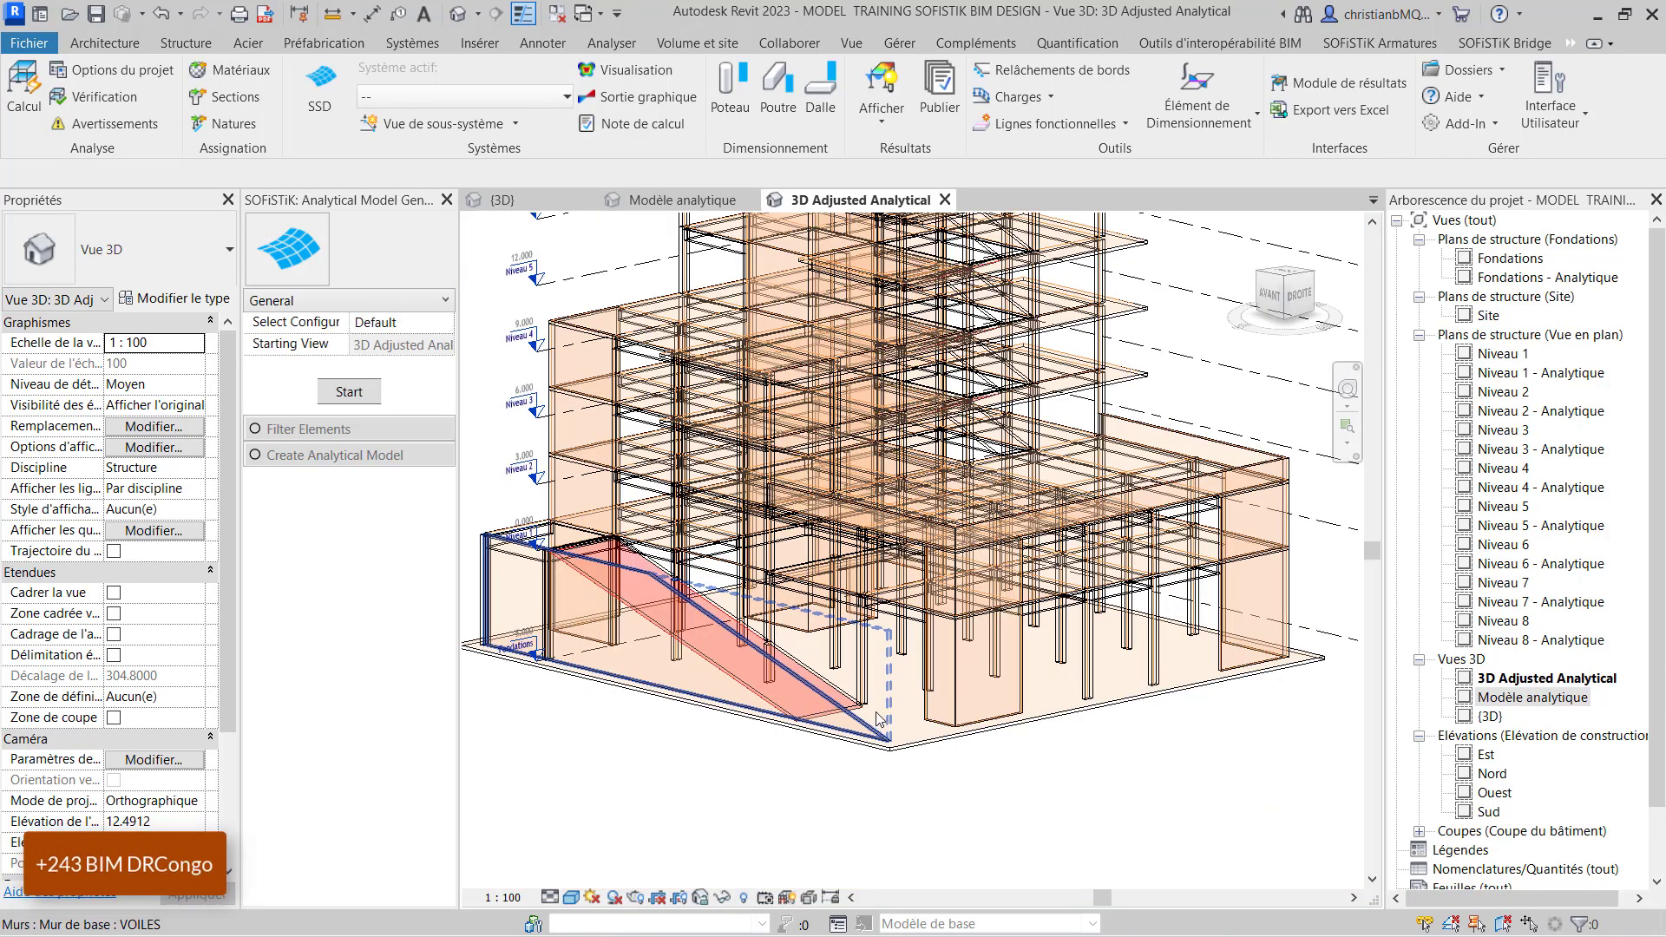
{"action": "left_click", "coordinate": [949, 719]}
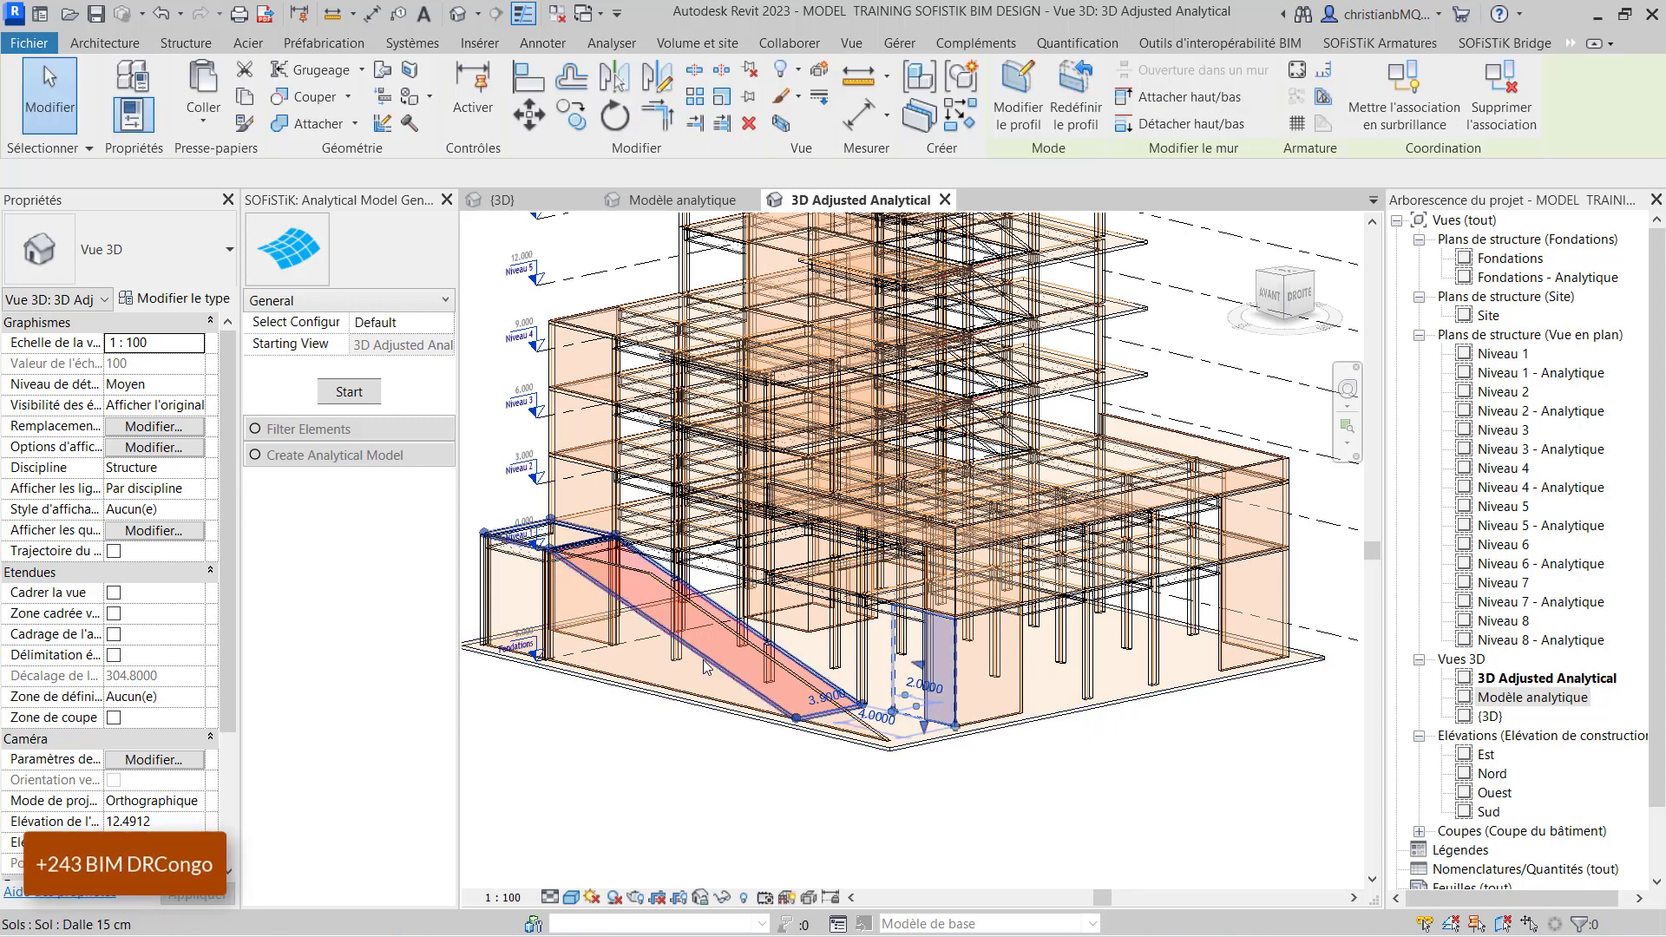
{"action": "left_click", "coordinate": [709, 790]}
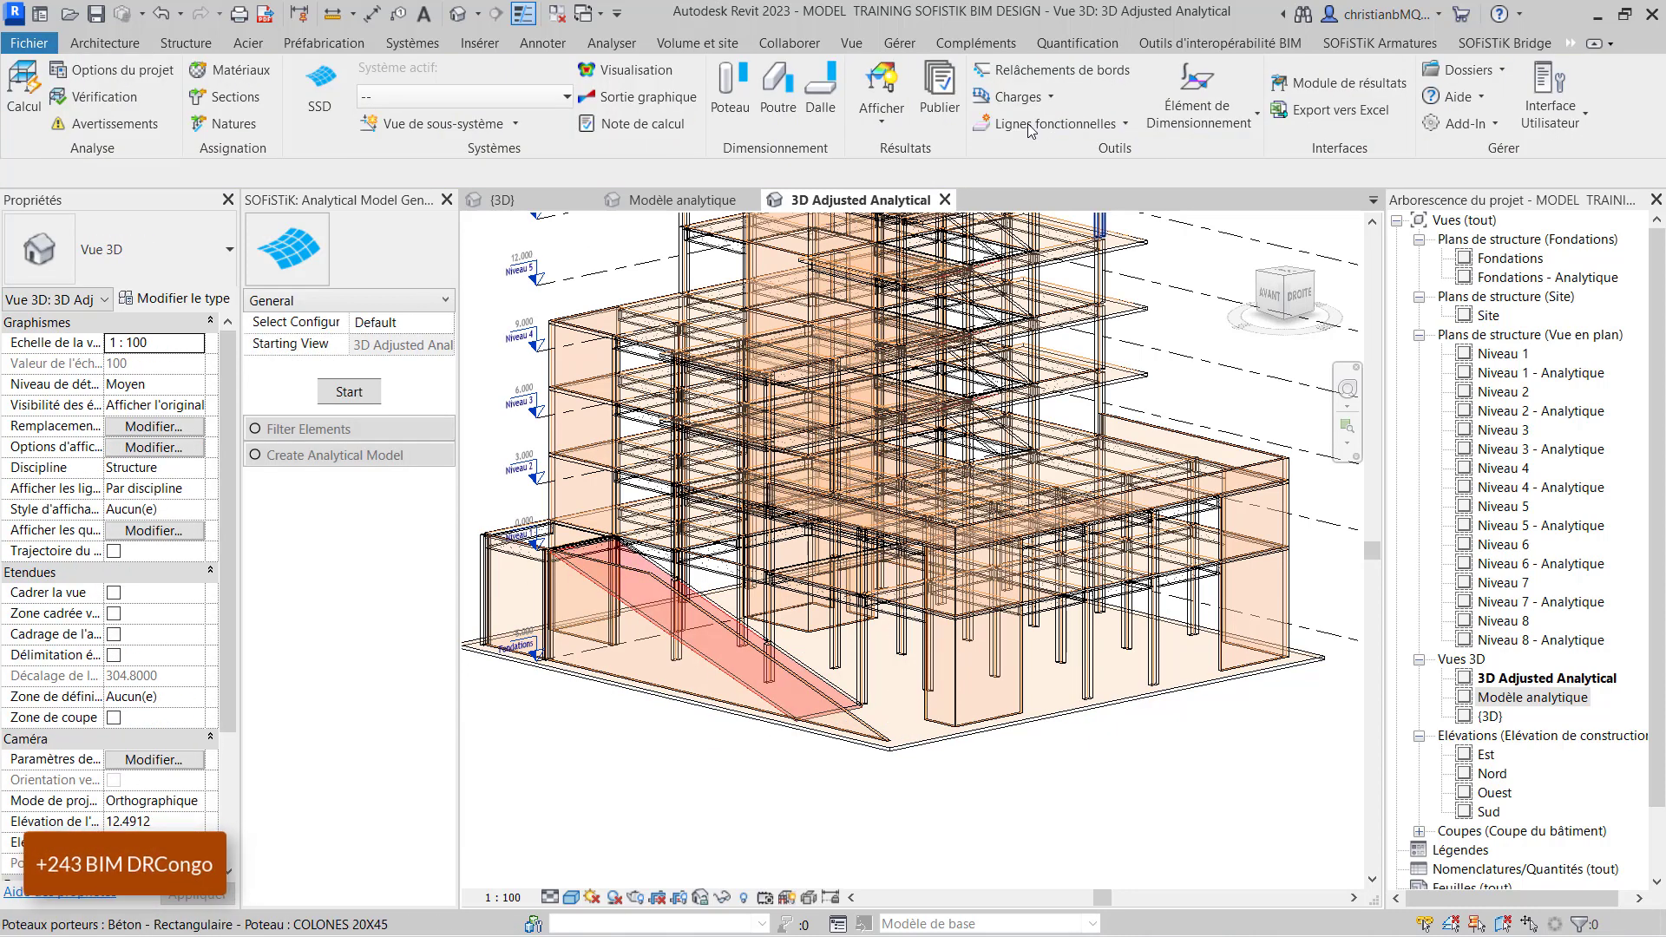
Open the Modèle analytique 3D view and examine the whole generated analytical model from the front and right side.
{"action": "left_click", "coordinate": [675, 202]}
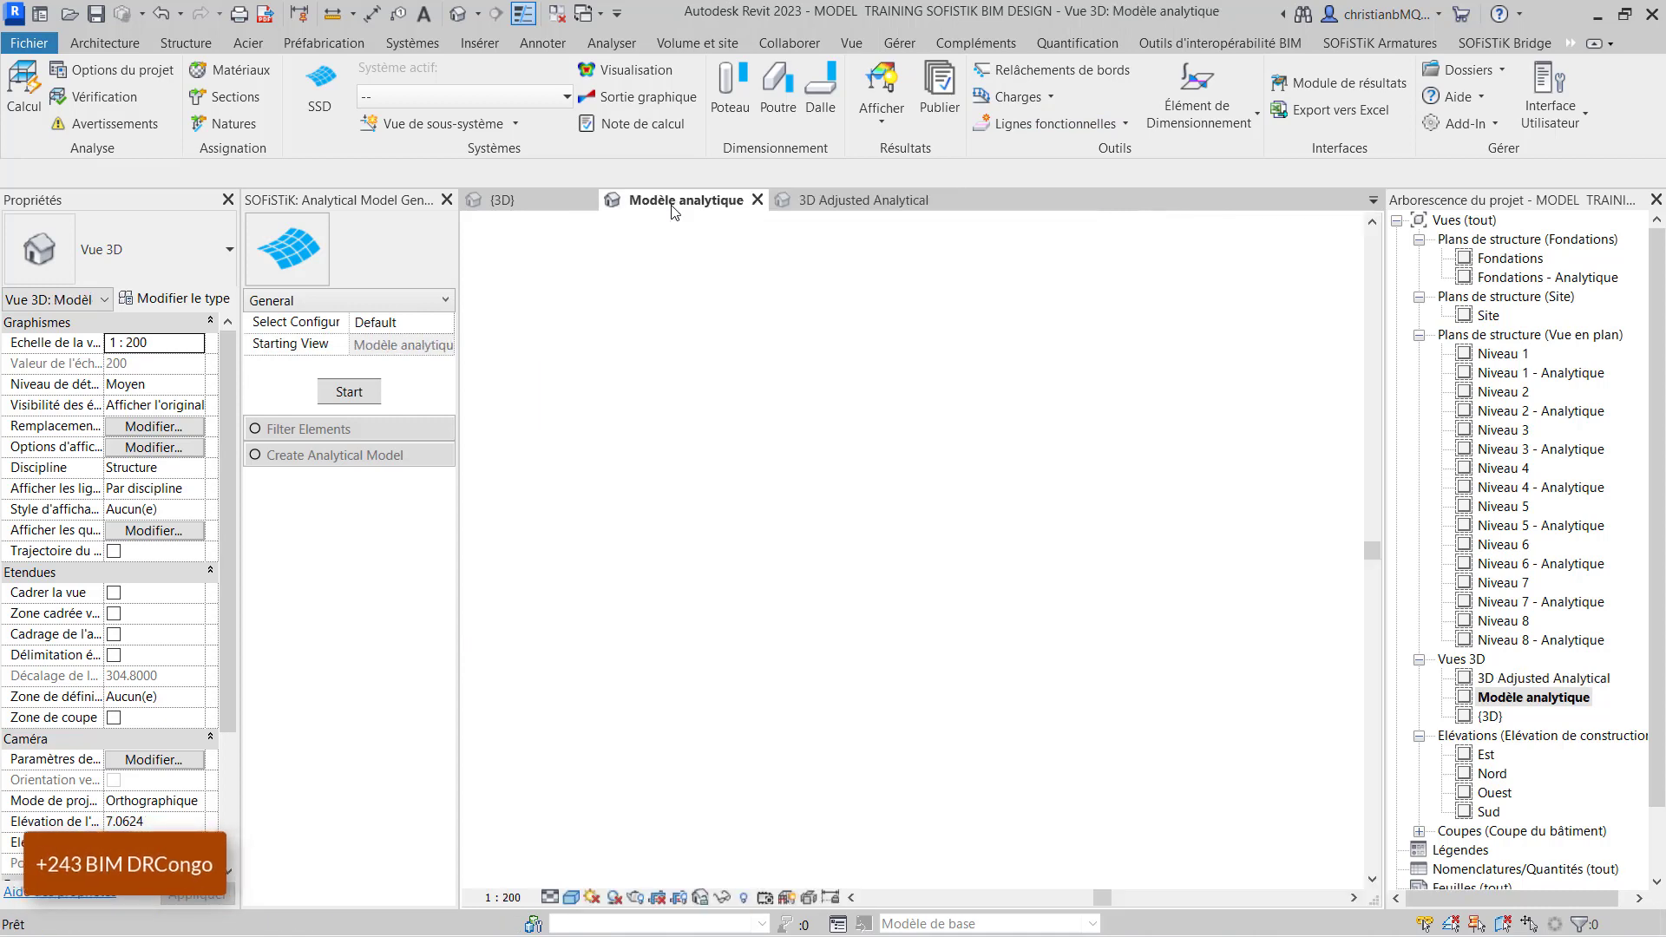
{"action": "scroll", "coordinate": [802, 474], "scroll_direction": "down", "scroll_amount": 8}
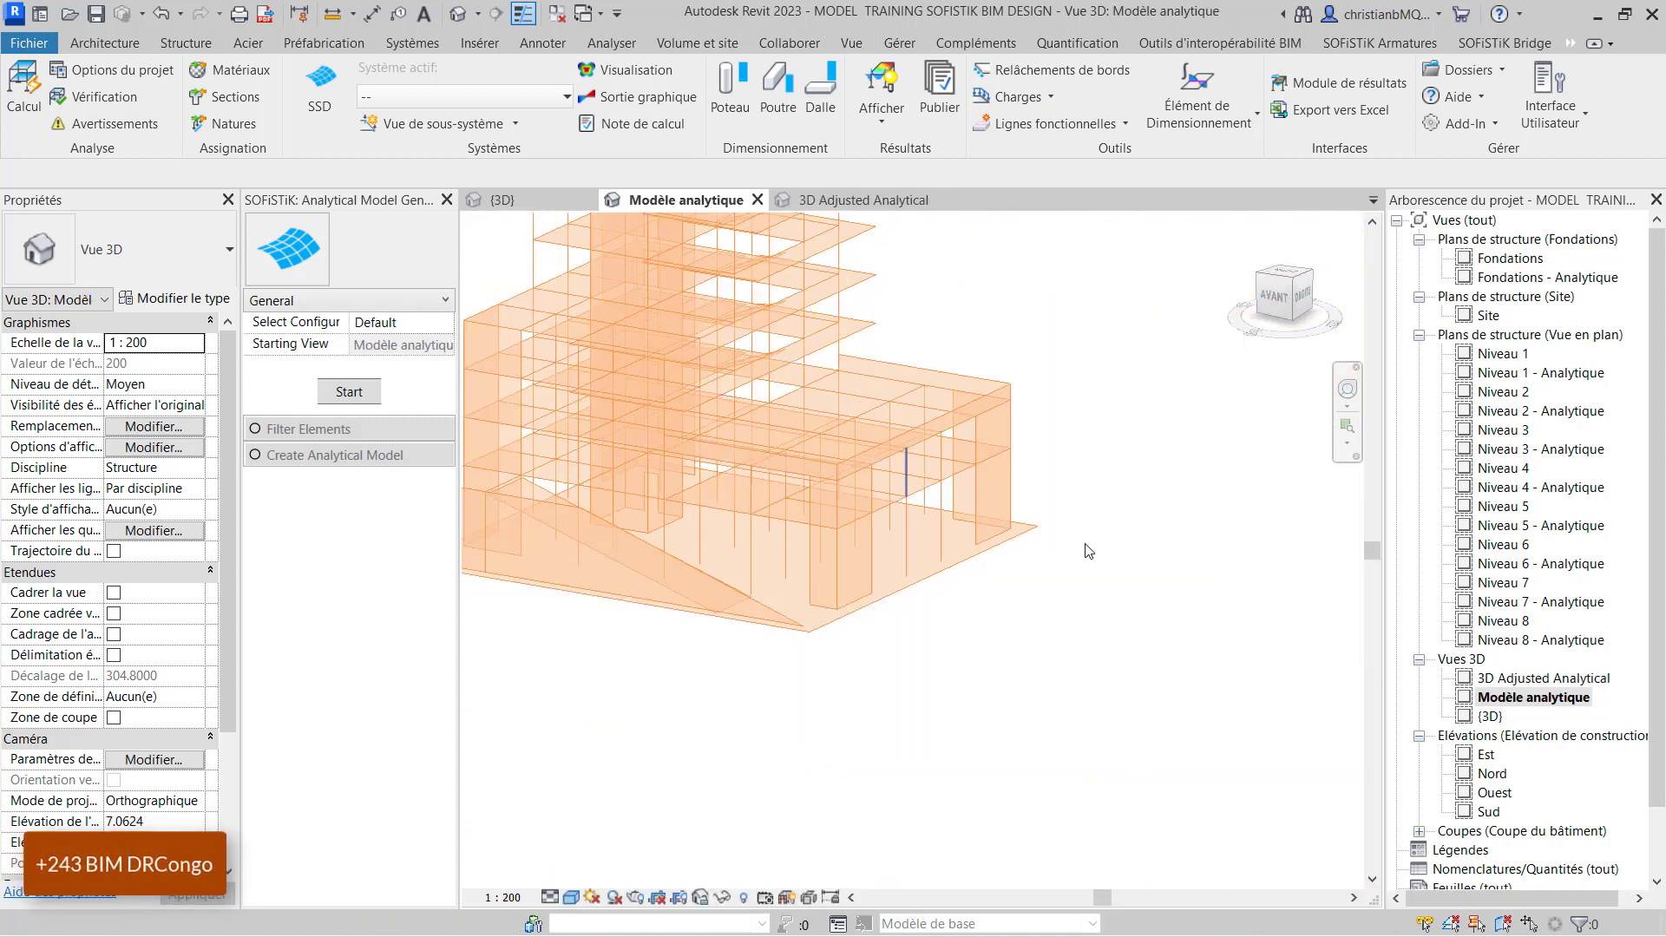
{"action": "scroll", "coordinate": [762, 225], "scroll_direction": "up", "scroll_amount": 2}
{"action": "scroll", "coordinate": [982, 588], "scroll_direction": "down", "scroll_amount": 2}
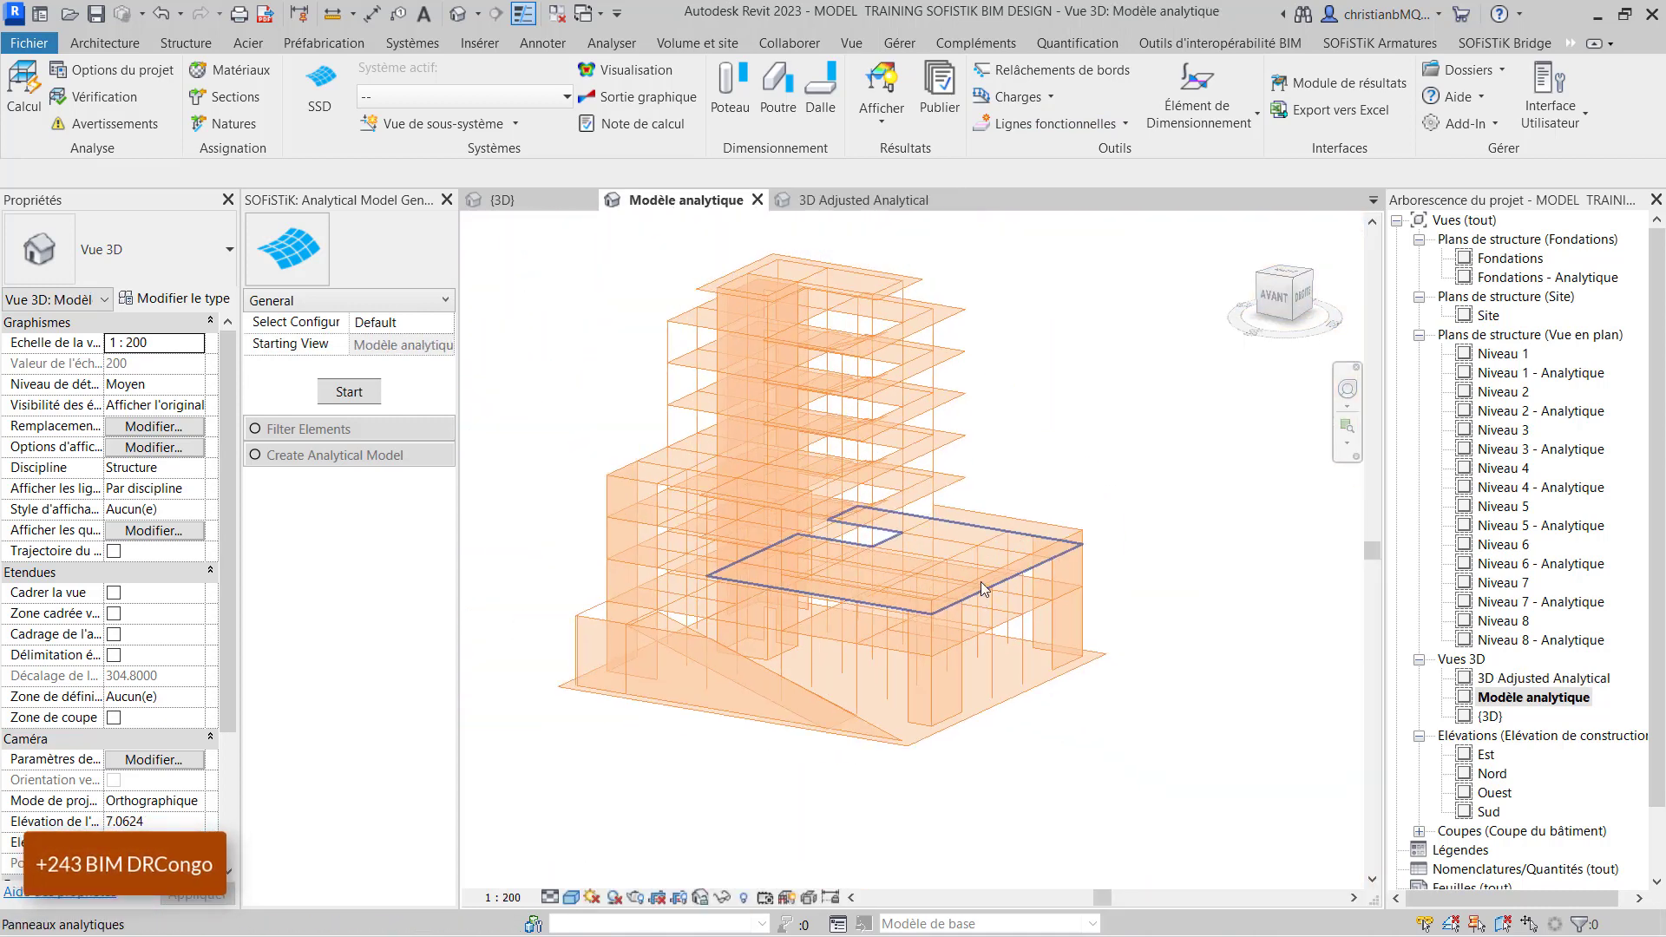
{"action": "middle_click_drag", "start_coordinate": [1020, 525], "coordinate": [874, 473], "text": "shift"}
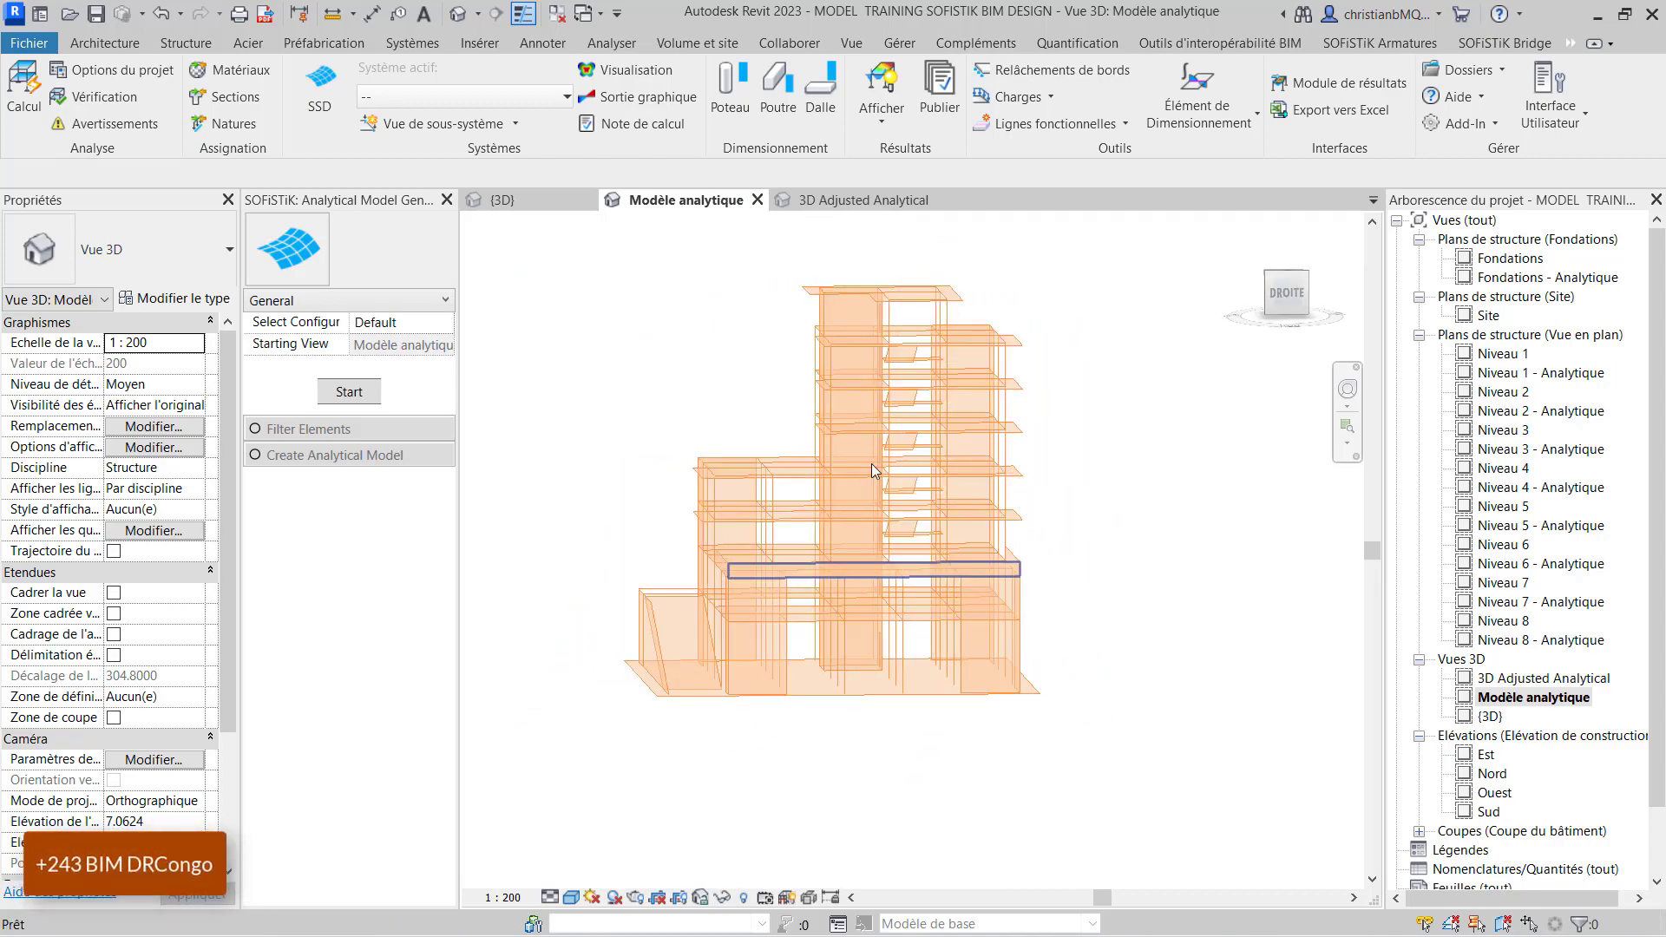
Examine the analytical staircases, core walls and floor panels of the upper storeys from the rear.
{"action": "scroll", "coordinate": [968, 342], "scroll_direction": "up", "scroll_amount": 2}
{"action": "middle_click_drag", "start_coordinate": [968, 343], "coordinate": [691, 454], "text": "shift"}
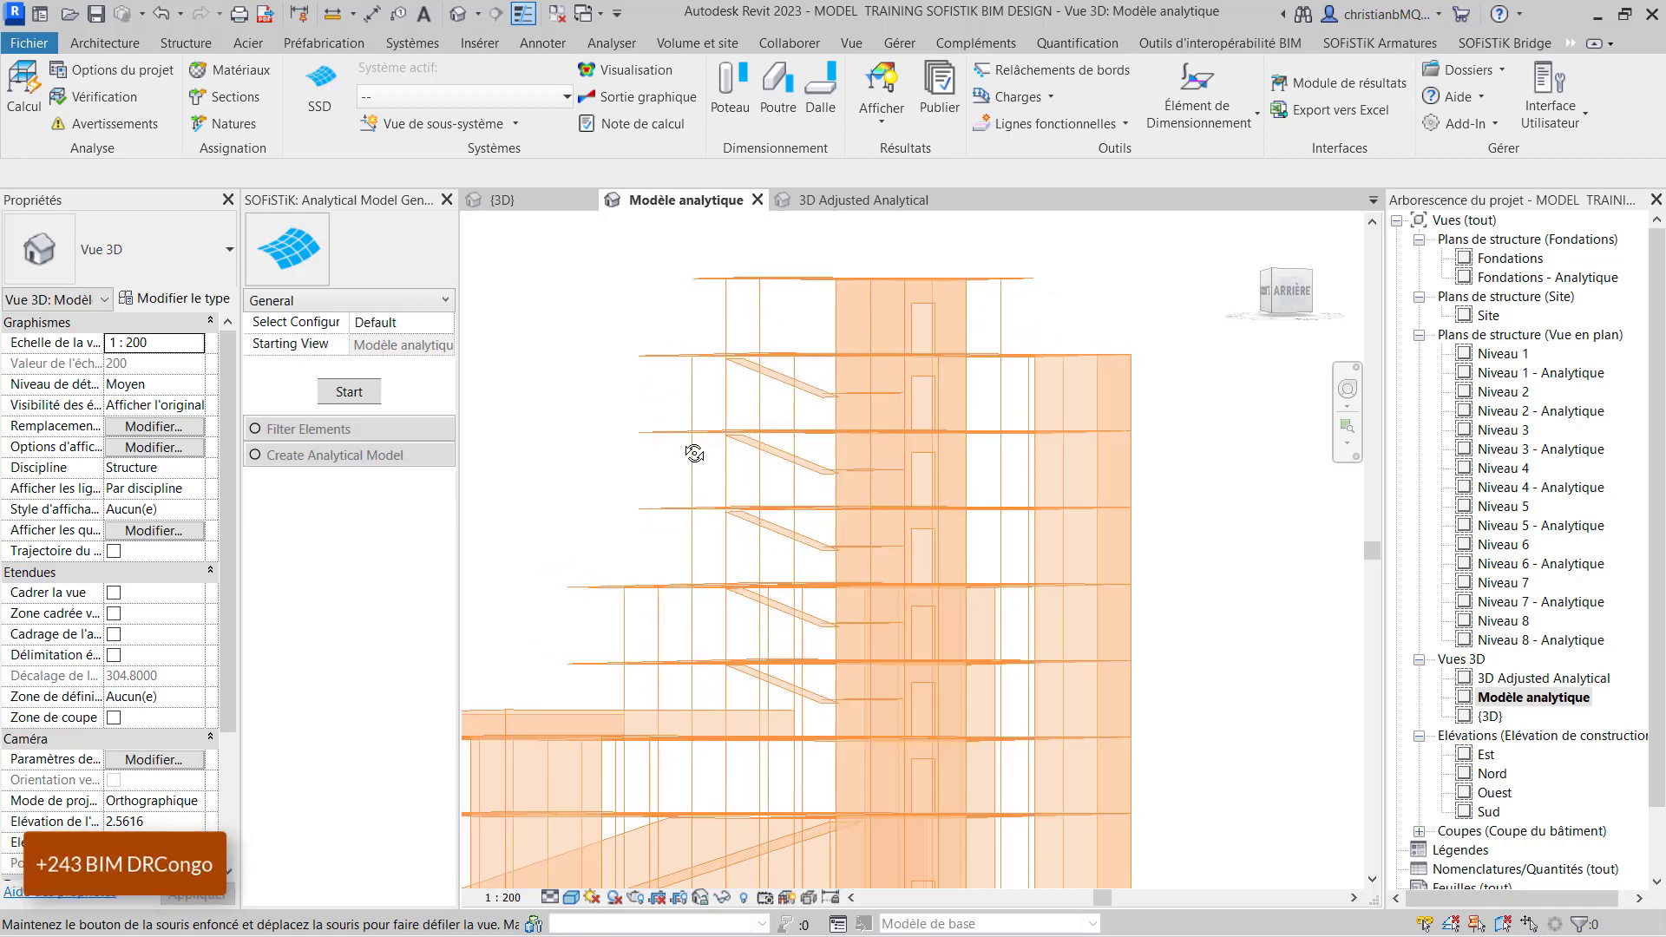
{"action": "scroll", "coordinate": [864, 452], "scroll_direction": "up", "scroll_amount": 2}
{"action": "middle_click_drag", "start_coordinate": [864, 451], "coordinate": [781, 563], "text": "shift"}
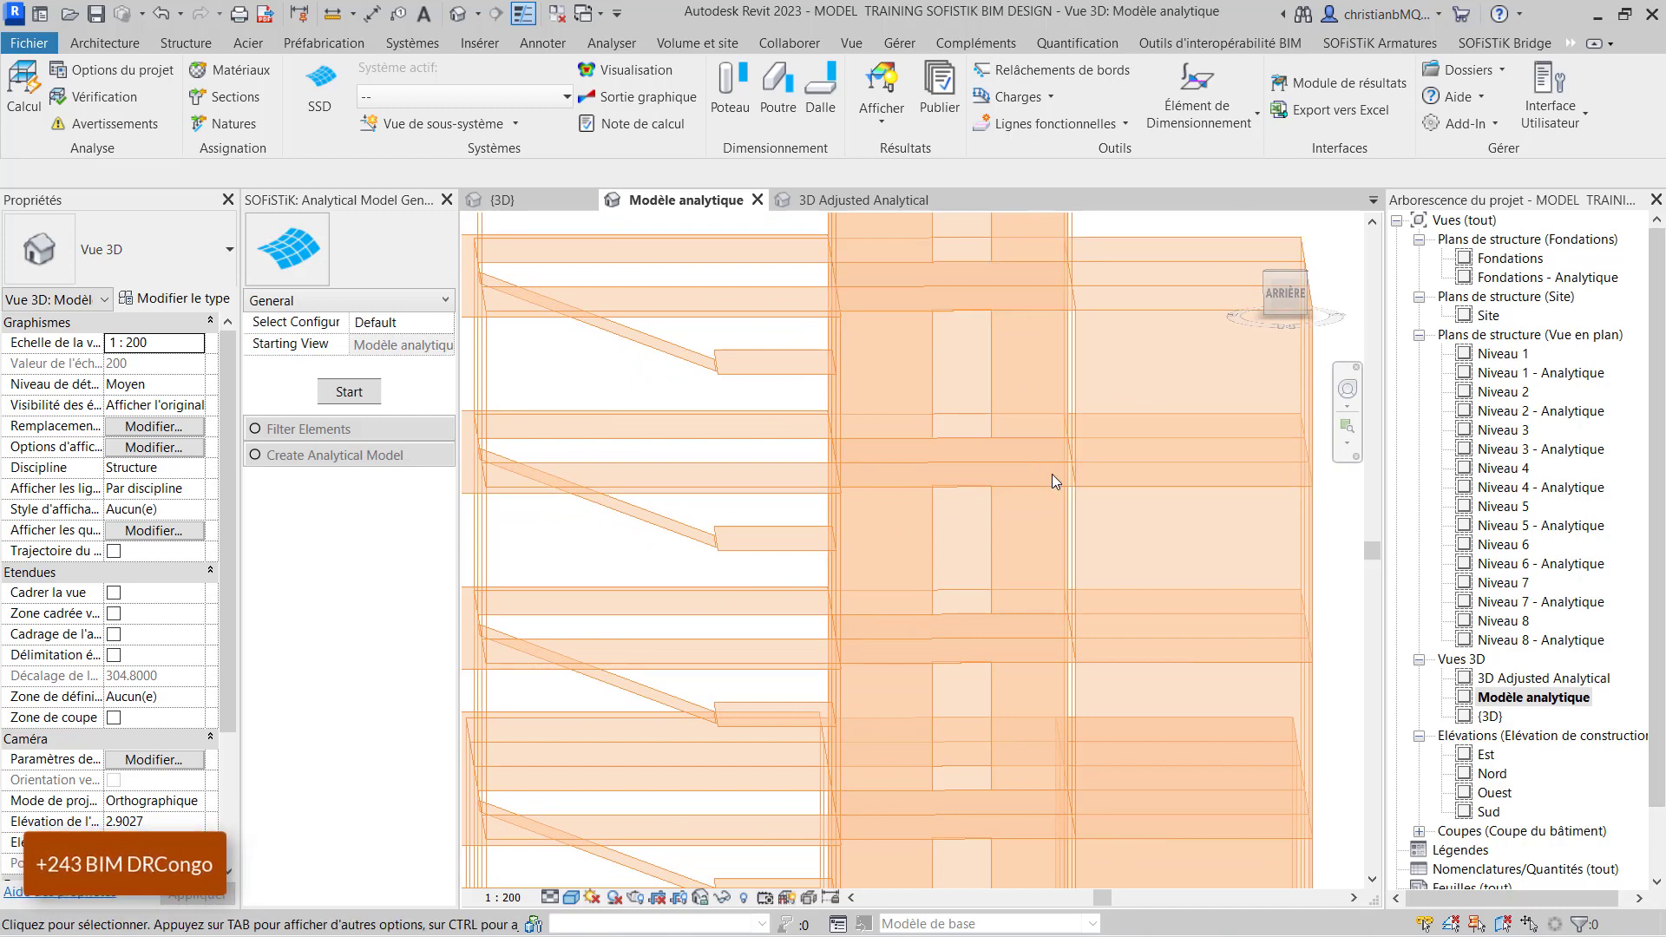
{"action": "scroll", "coordinate": [1052, 473], "scroll_direction": "down", "scroll_amount": 5}
{"action": "middle_click_drag", "start_coordinate": [913, 605], "coordinate": [1144, 510], "text": "shift"}
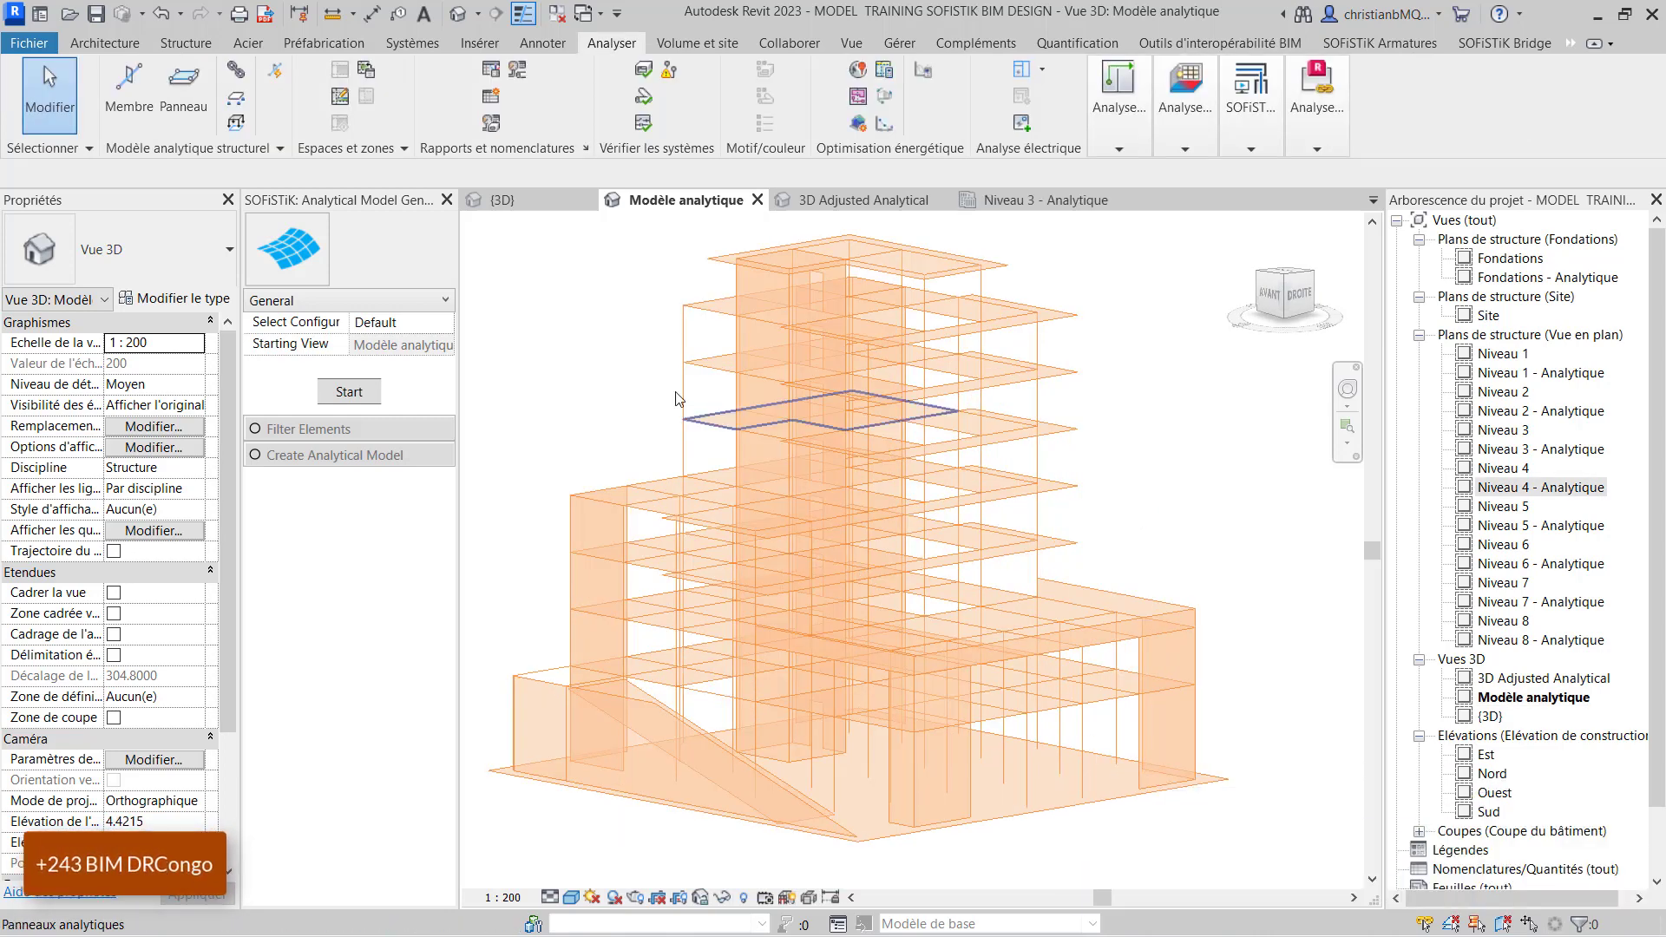
Check the properties and adjustment status of the access ramp's analytical panel and the foundation slab's panel.
{"action": "scroll", "coordinate": [1089, 367], "scroll_direction": "down", "scroll_amount": 4}
{"action": "scroll", "coordinate": [789, 587], "scroll_direction": "up", "scroll_amount": 3}
{"action": "middle_click_drag", "start_coordinate": [1080, 527], "coordinate": [743, 581], "text": "shift"}
{"action": "scroll", "coordinate": [777, 583], "scroll_direction": "down", "scroll_amount": 3}
{"action": "scroll", "coordinate": [867, 543], "scroll_direction": "up", "scroll_amount": 3}
{"action": "middle_click_drag", "start_coordinate": [867, 543], "coordinate": [1060, 547], "text": "shift"}
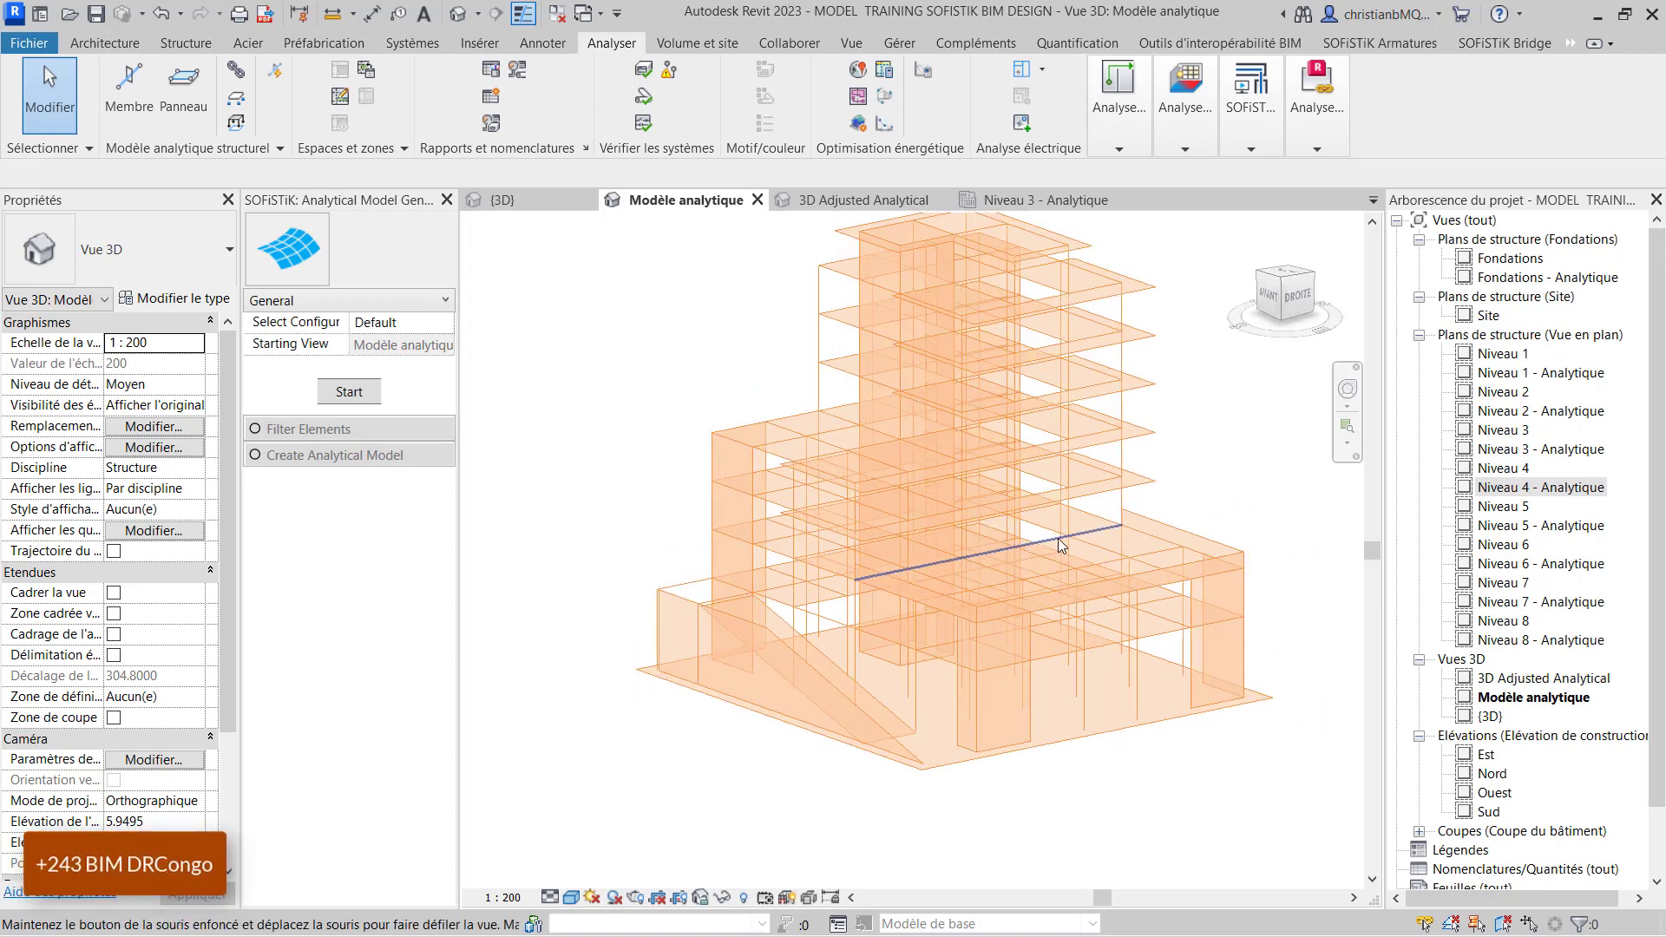
{"action": "left_click", "coordinate": [879, 690]}
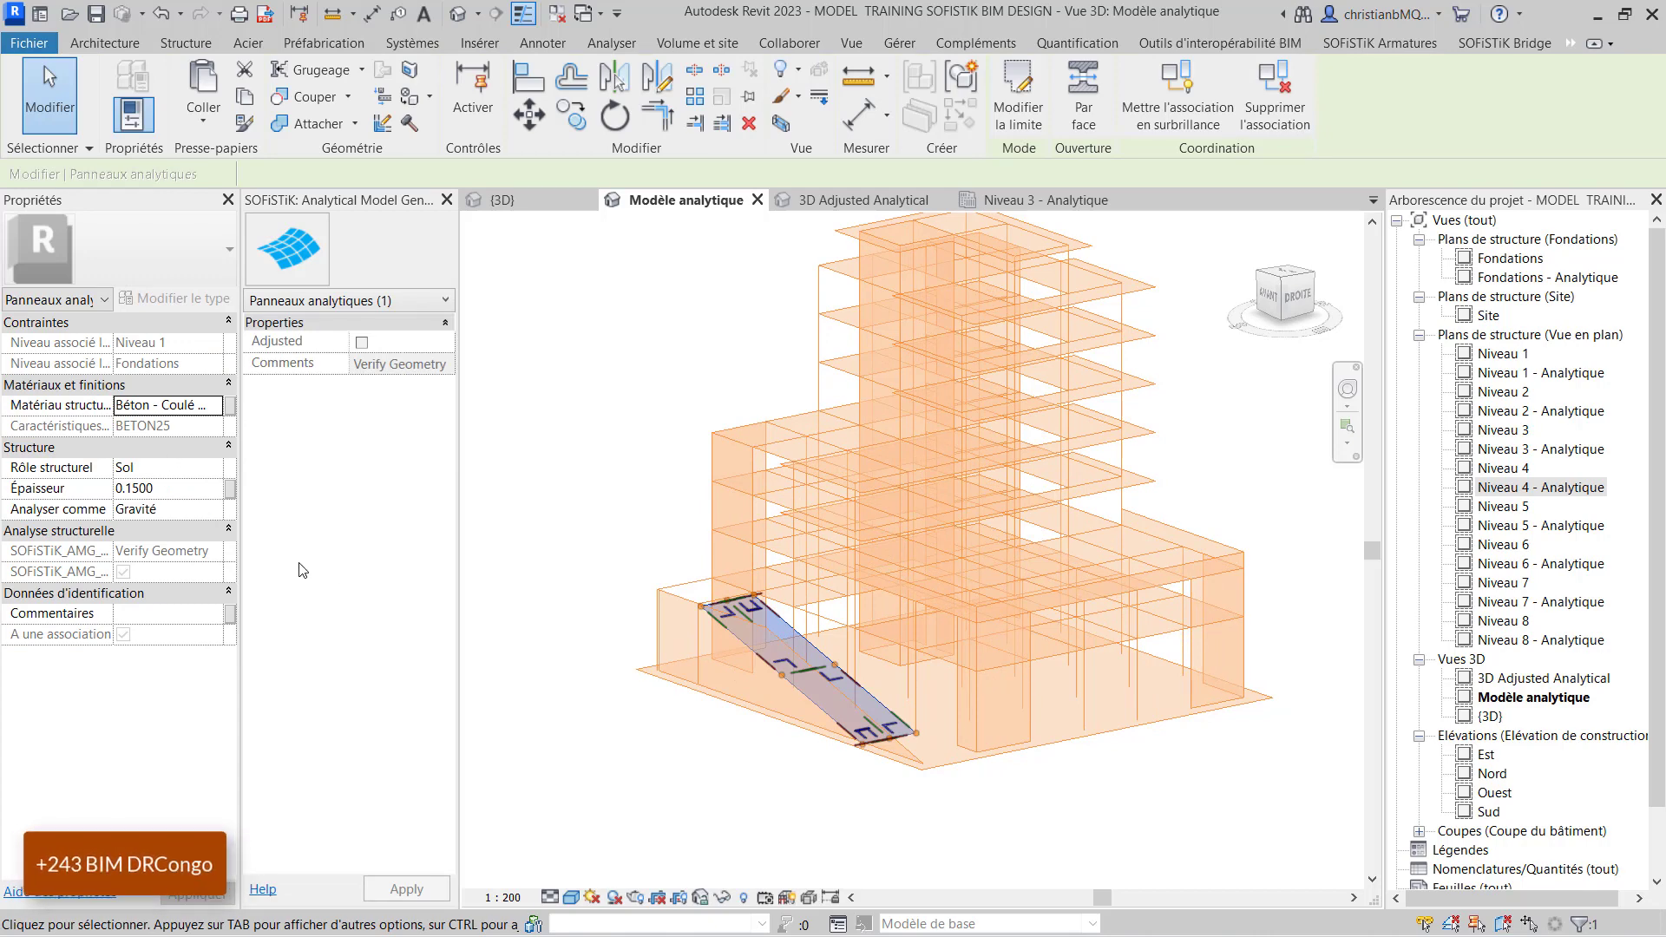
{"action": "left_click", "coordinate": [944, 791]}
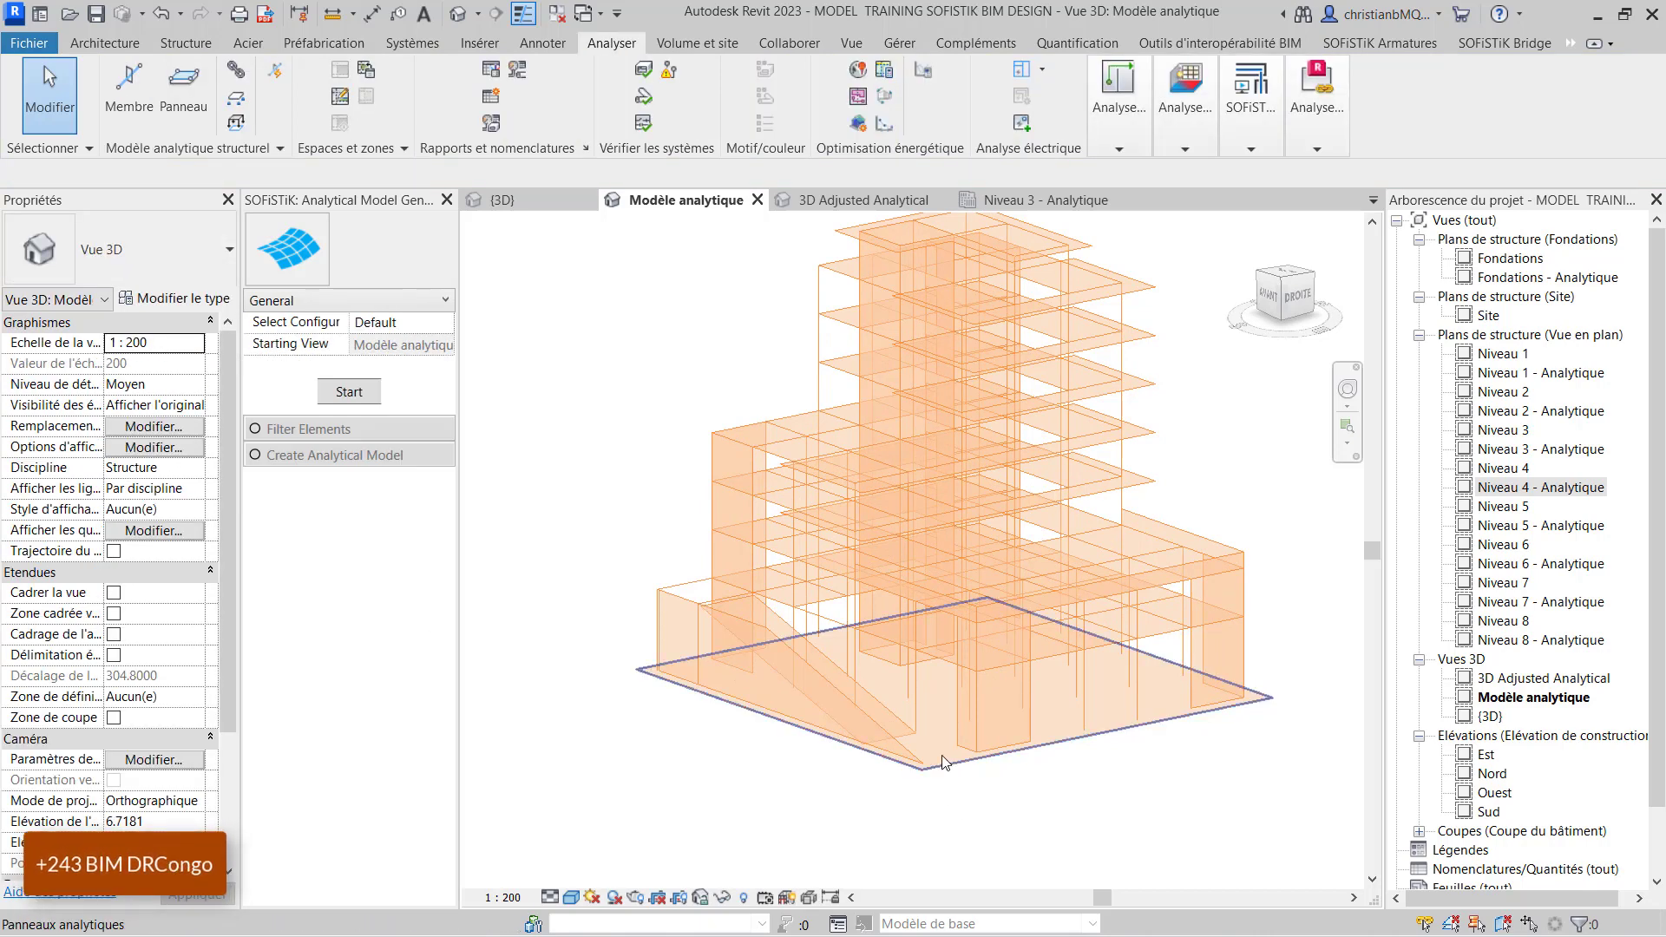
{"action": "left_click", "coordinate": [949, 762]}
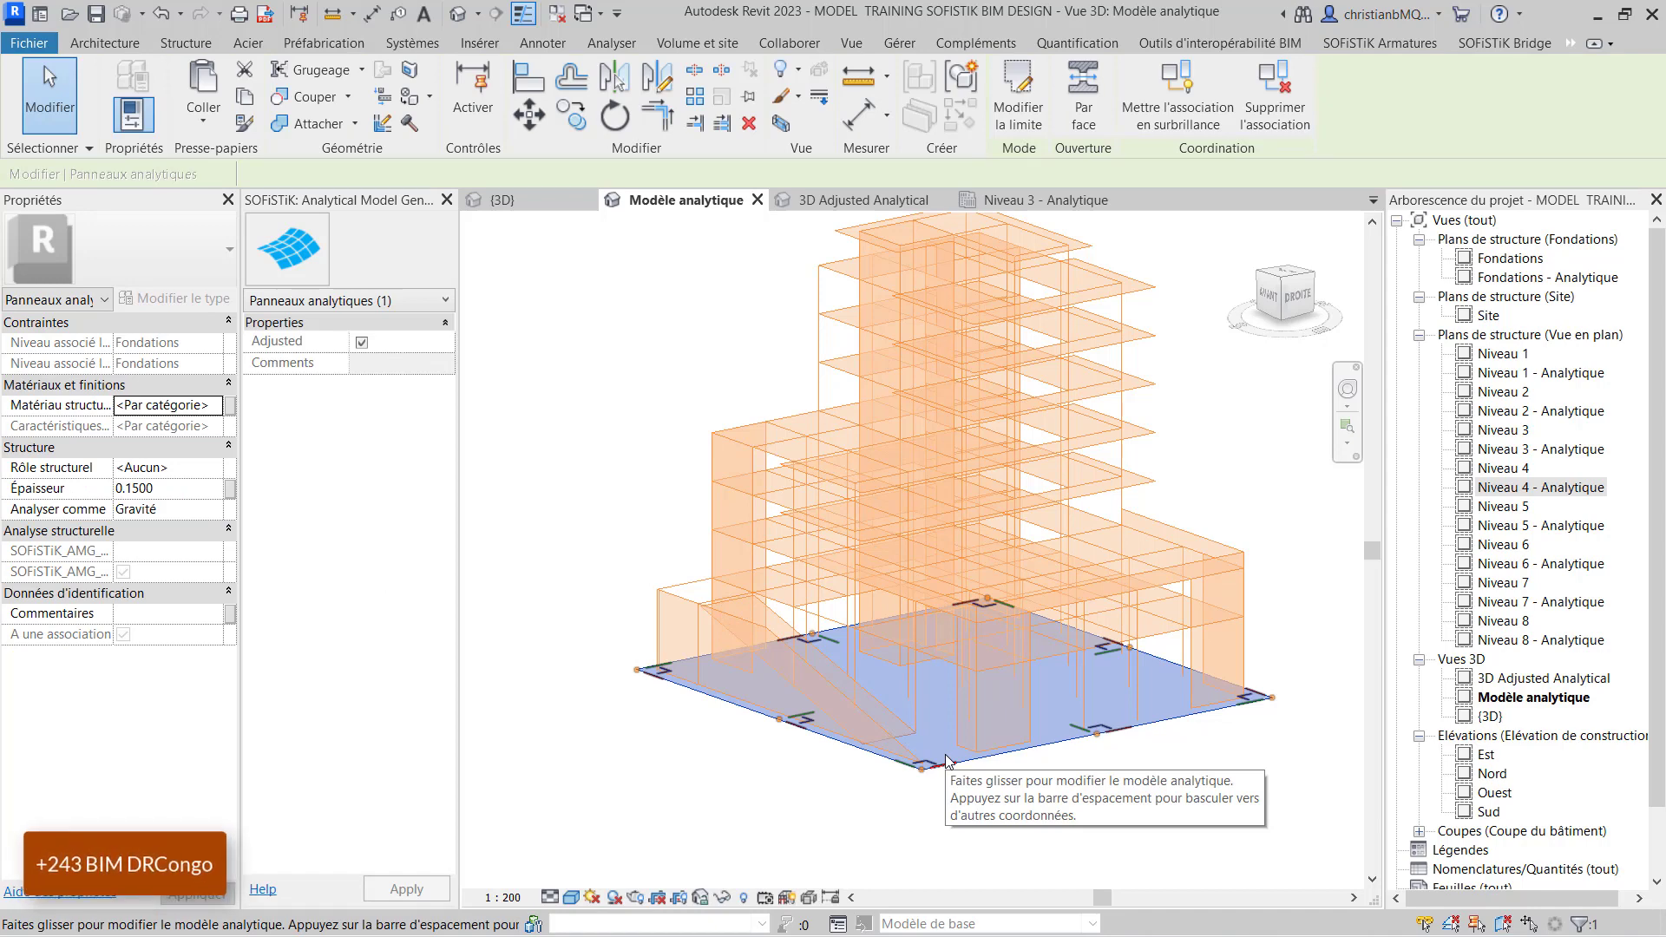
Set the foundation slab panel's structural role to Sol.
{"action": "left_click", "coordinate": [215, 470]}
{"action": "left_click", "coordinate": [212, 469]}
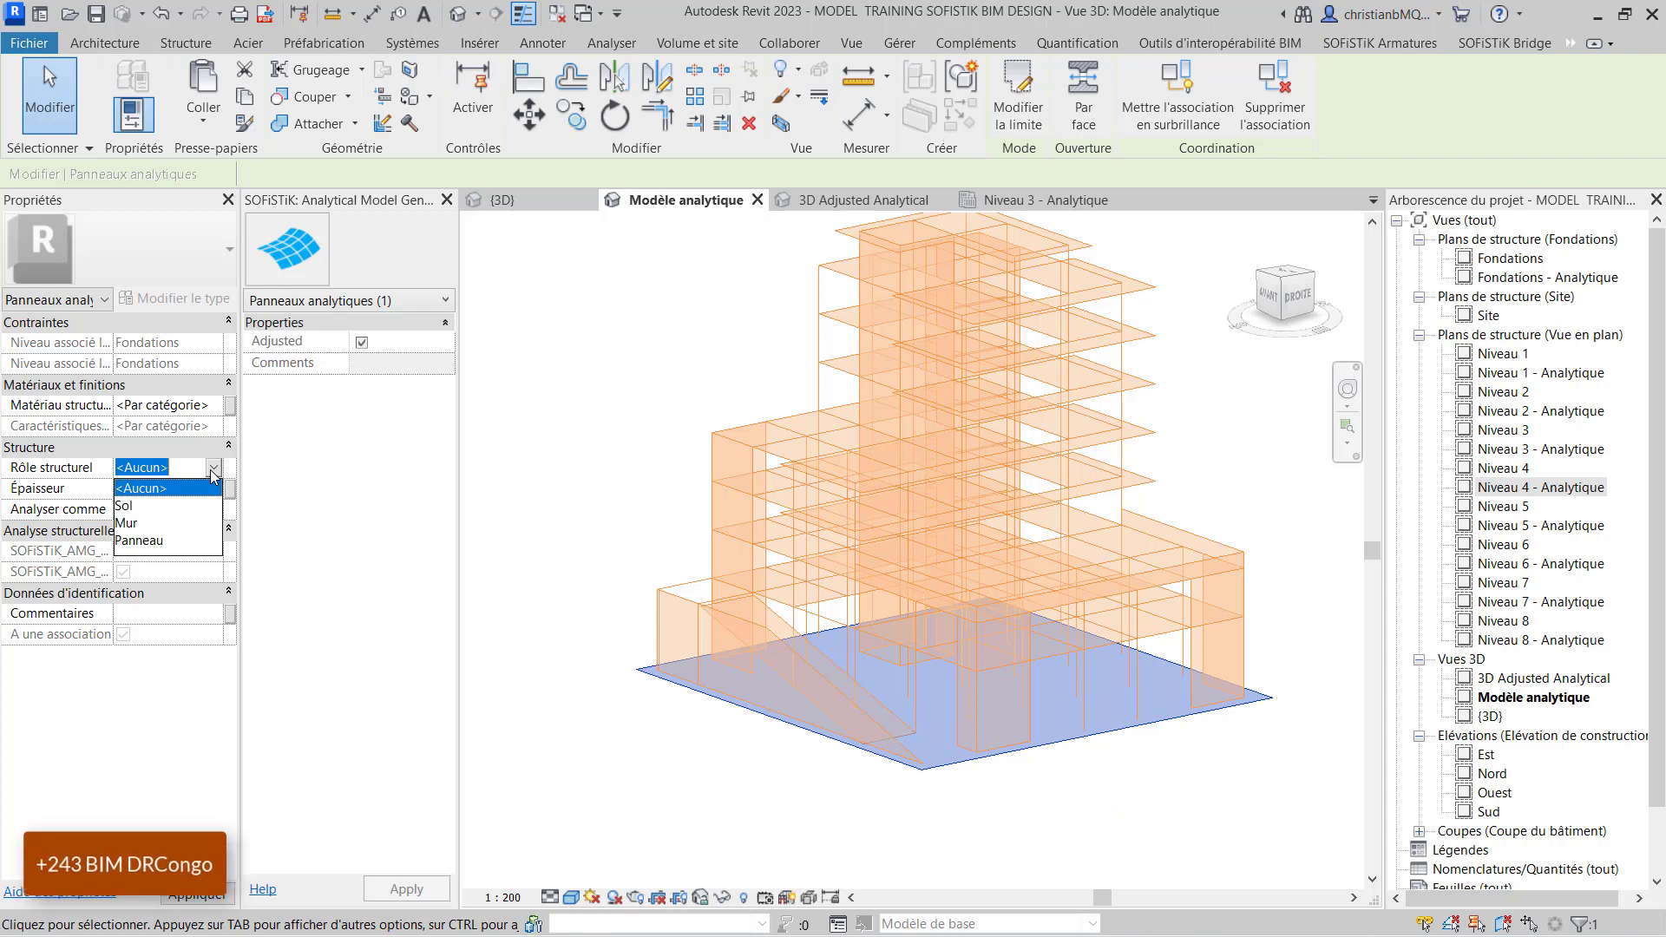
{"action": "left_click", "coordinate": [139, 506]}
{"action": "left_click", "coordinate": [614, 739]}
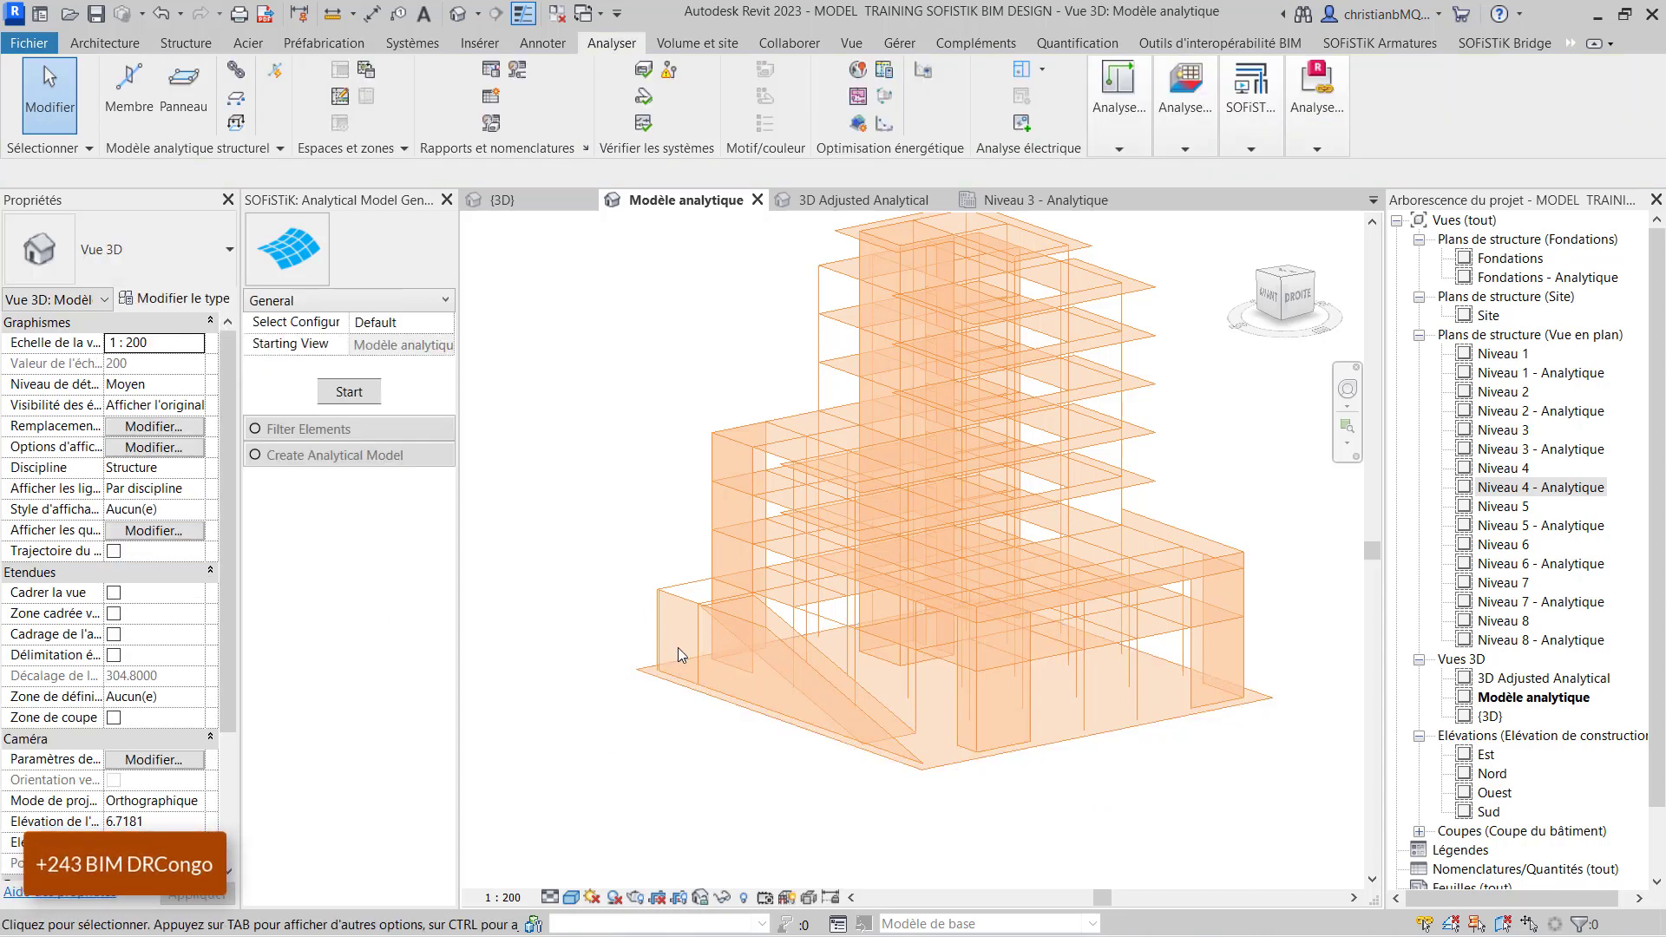
Check the properties and adjustment status of the ramp's side wall panel and the Niveau 1 floor panel.
{"action": "left_click", "coordinate": [676, 601]}
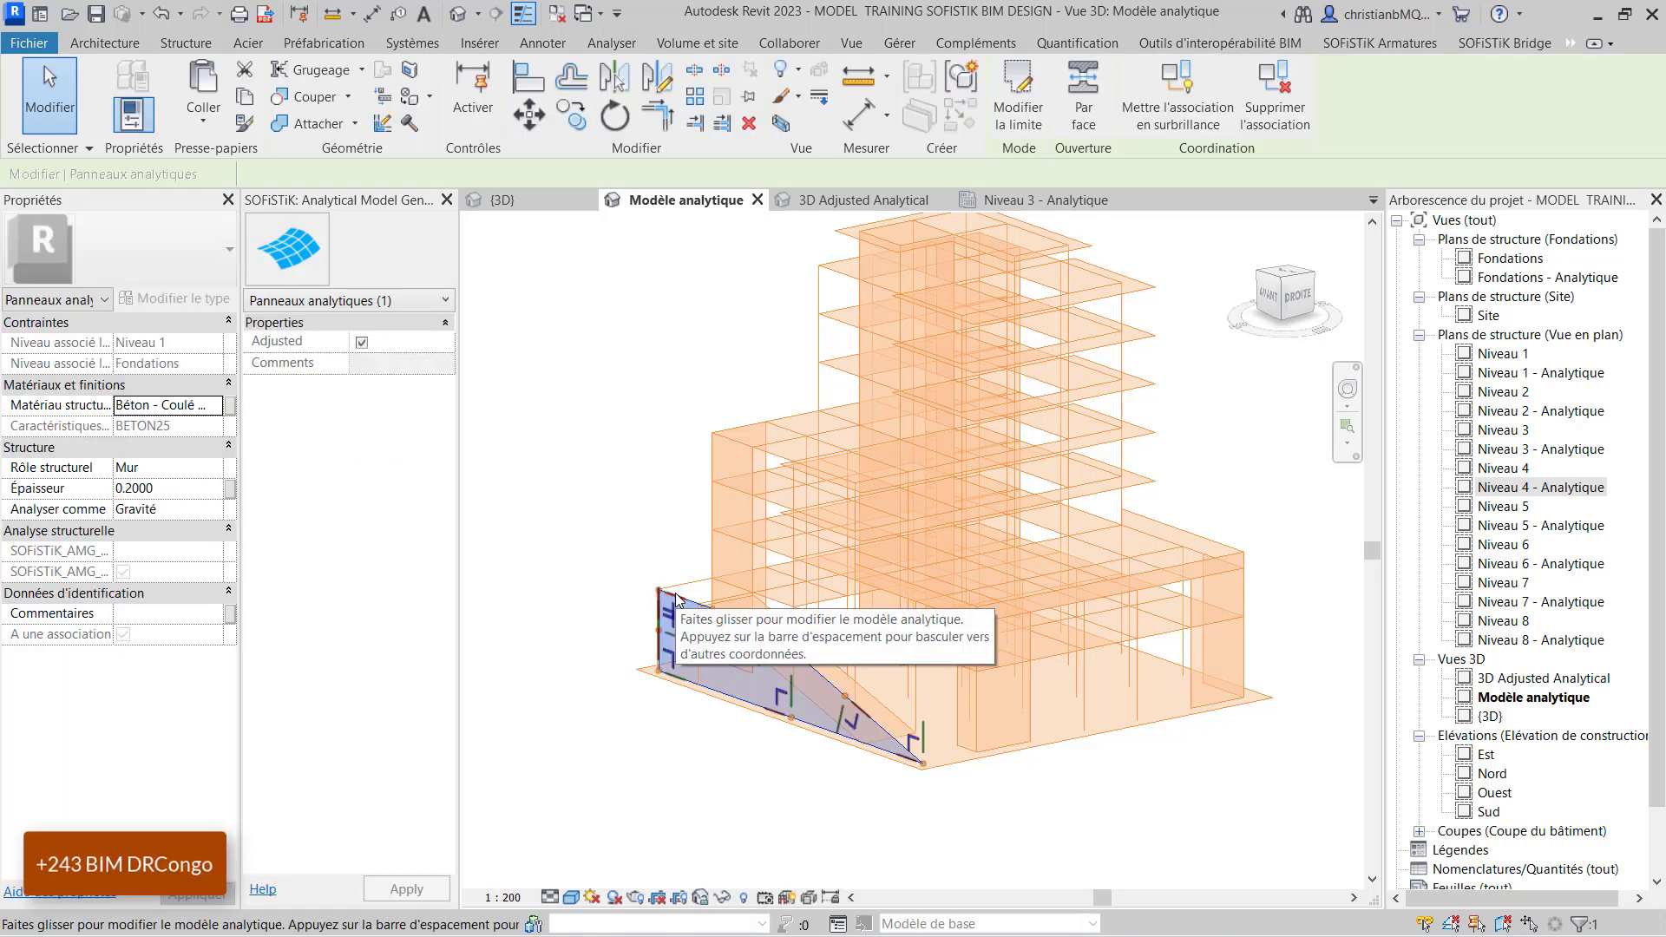
{"action": "left_click", "coordinate": [1203, 735]}
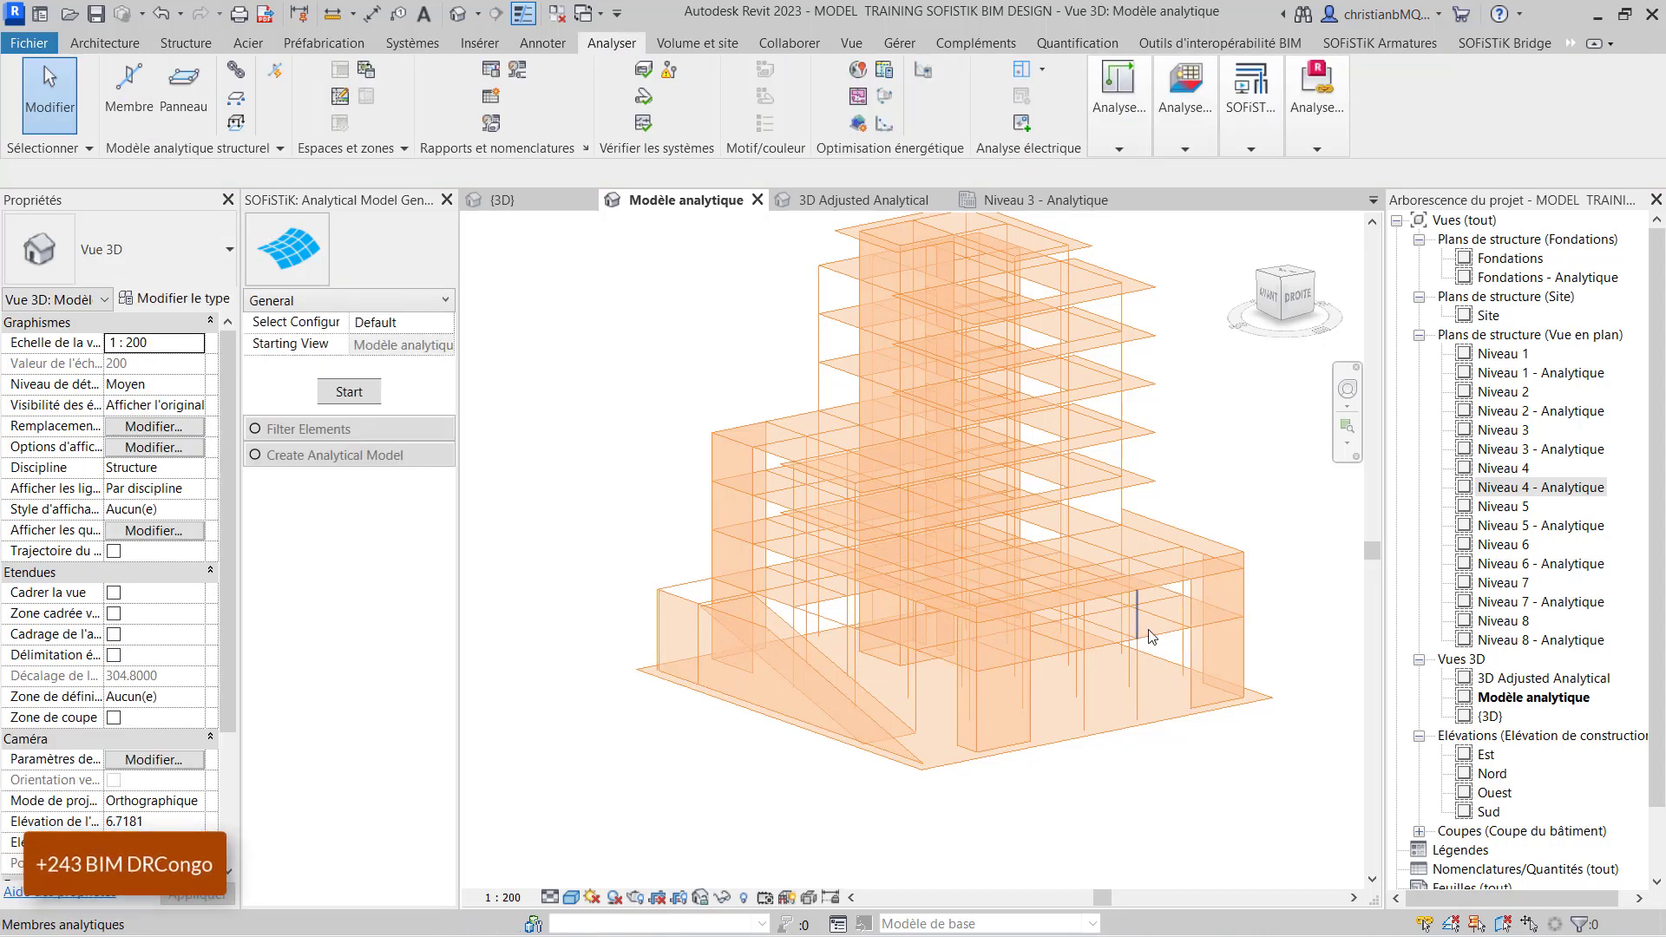
{"action": "left_click", "coordinate": [1159, 635]}
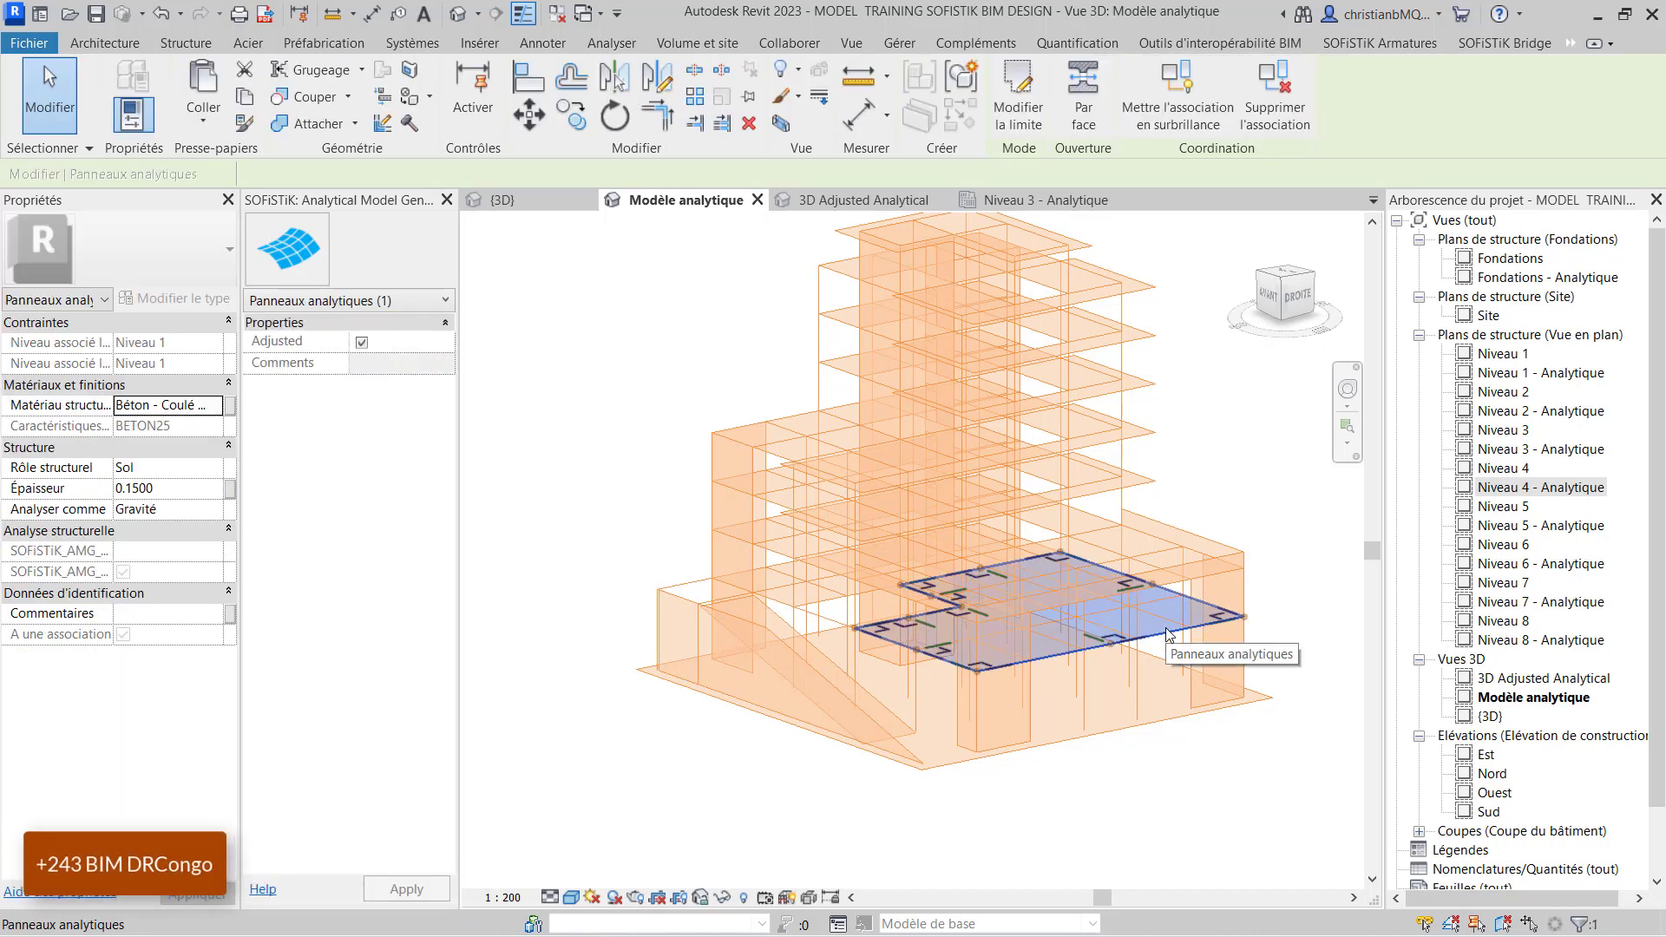
{"action": "left_click", "coordinate": [550, 788]}
Apply an Articulé surface boundary condition to the foundation slab's analytical panel.
{"action": "scroll", "coordinate": [585, 825], "scroll_direction": "down", "scroll_amount": 2}
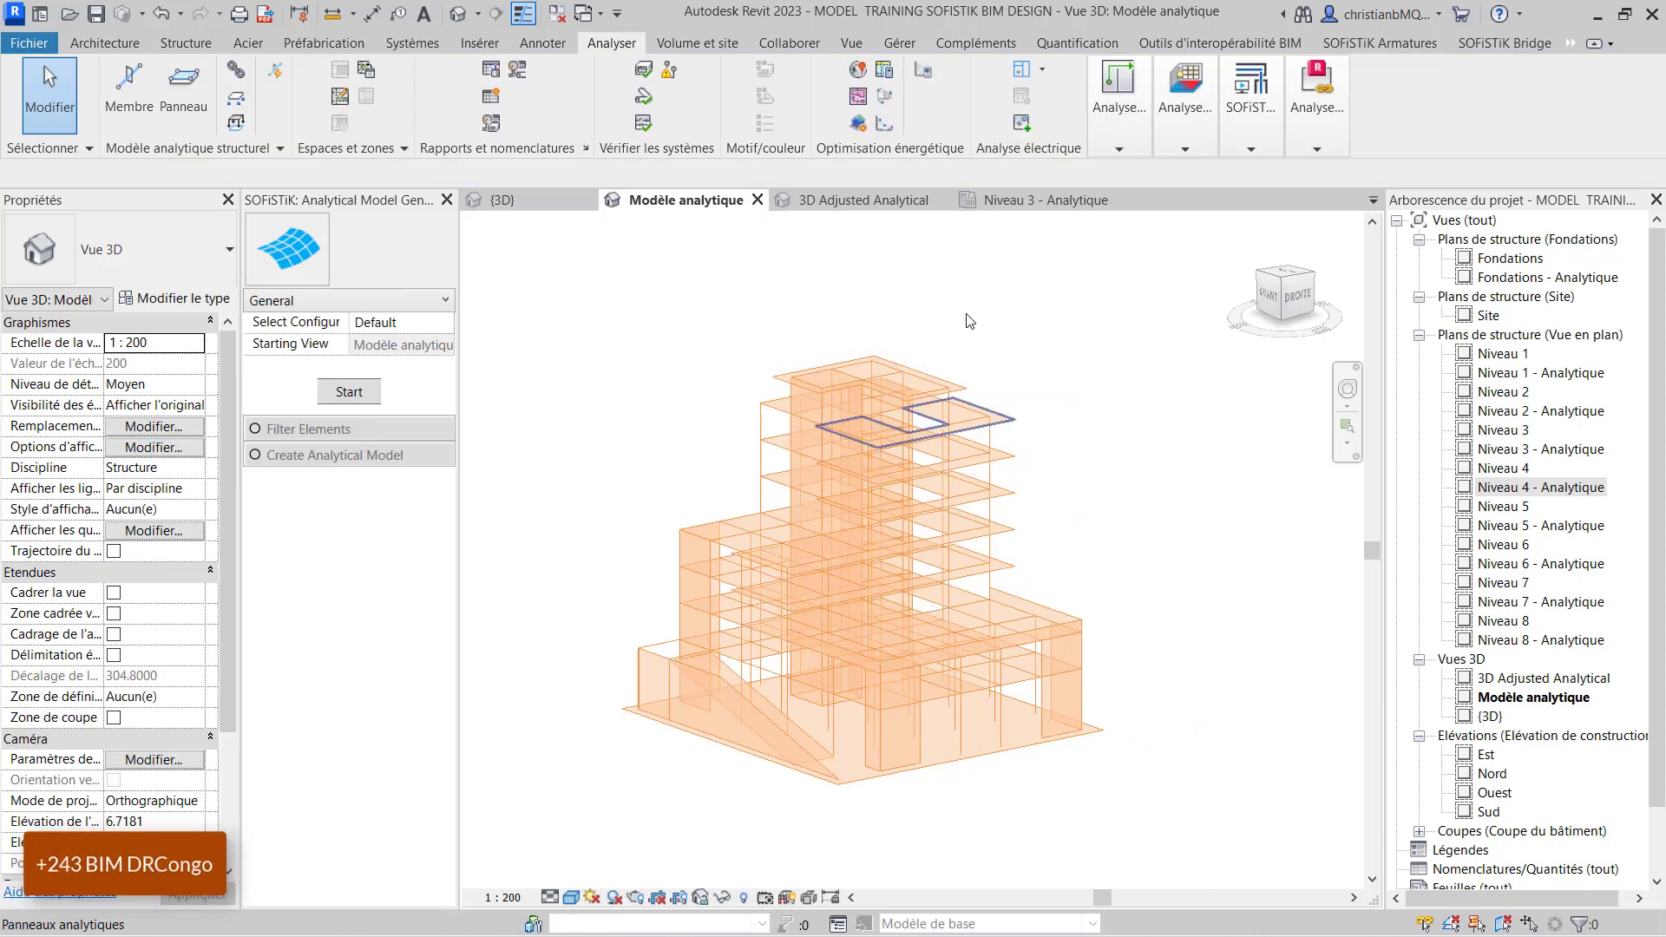
{"action": "scroll", "coordinate": [969, 321], "scroll_direction": "up", "scroll_amount": 2}
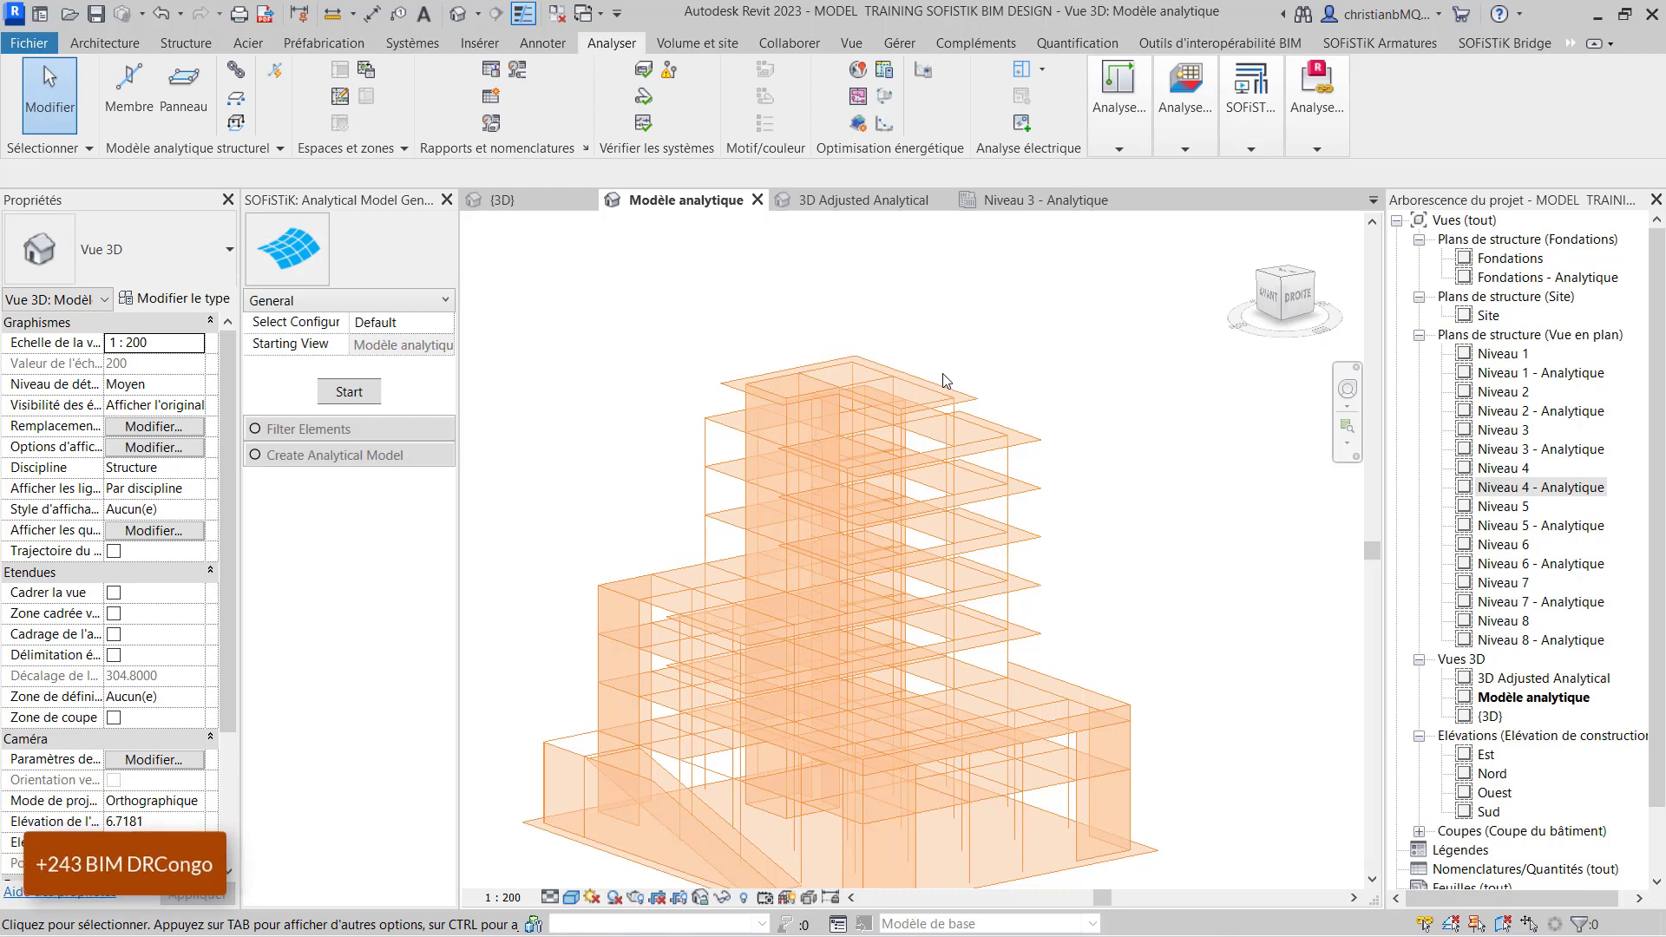
{"action": "scroll", "coordinate": [884, 362], "scroll_direction": "down", "scroll_amount": 1}
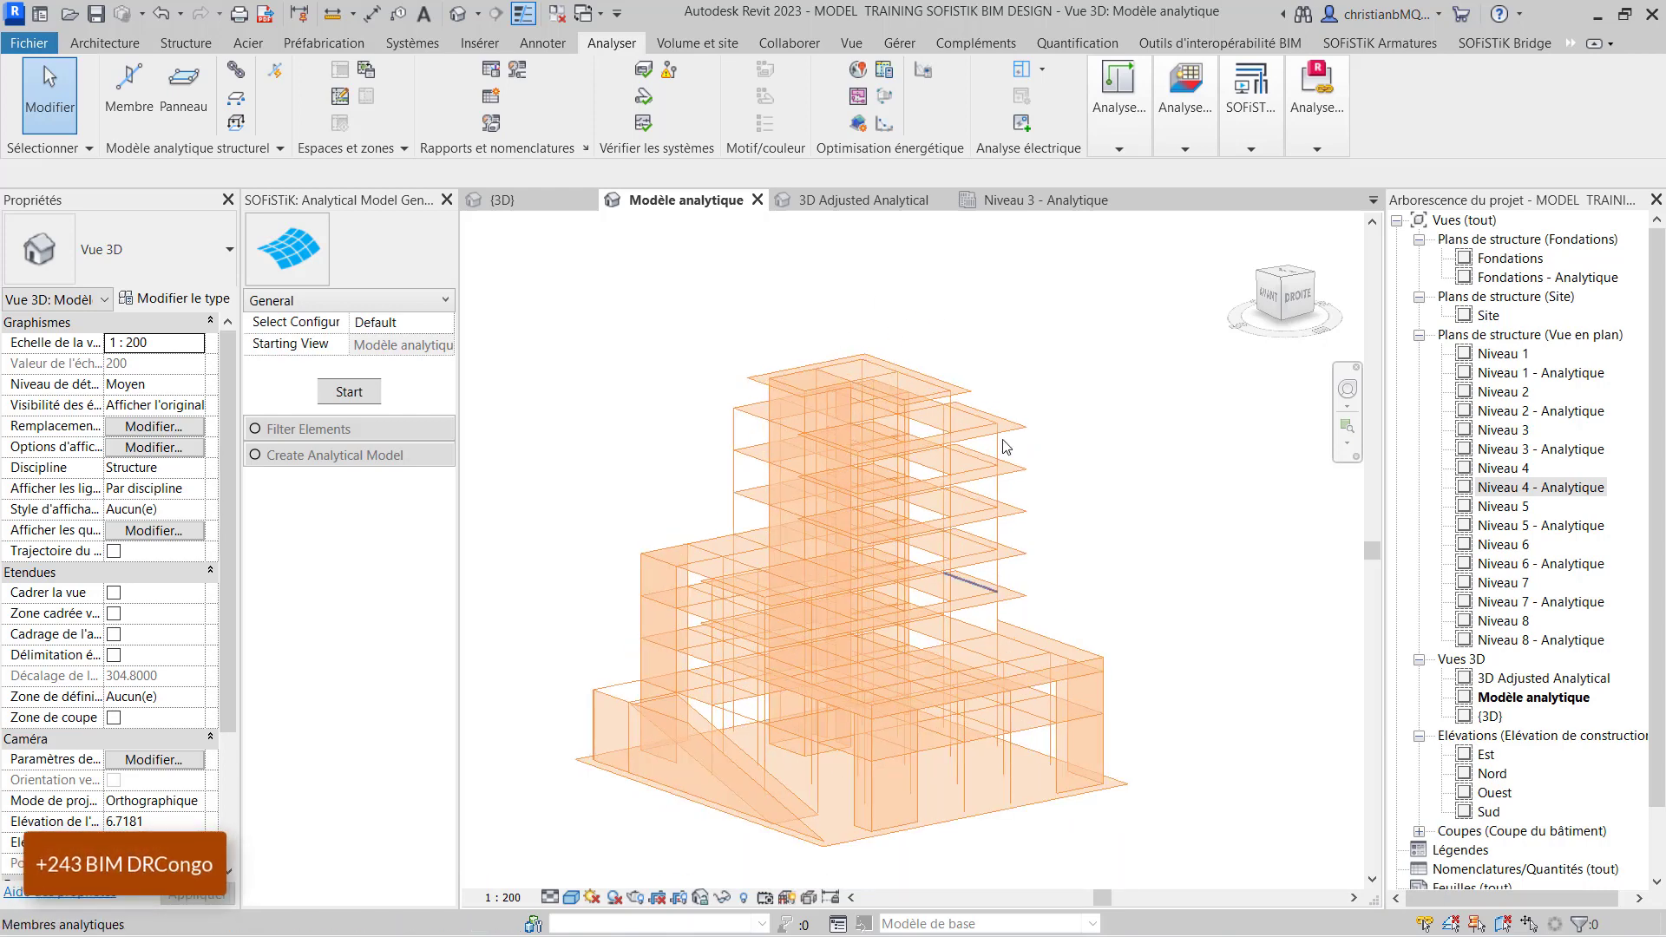
{"action": "scroll", "coordinate": [1007, 426], "scroll_direction": "down", "scroll_amount": 1}
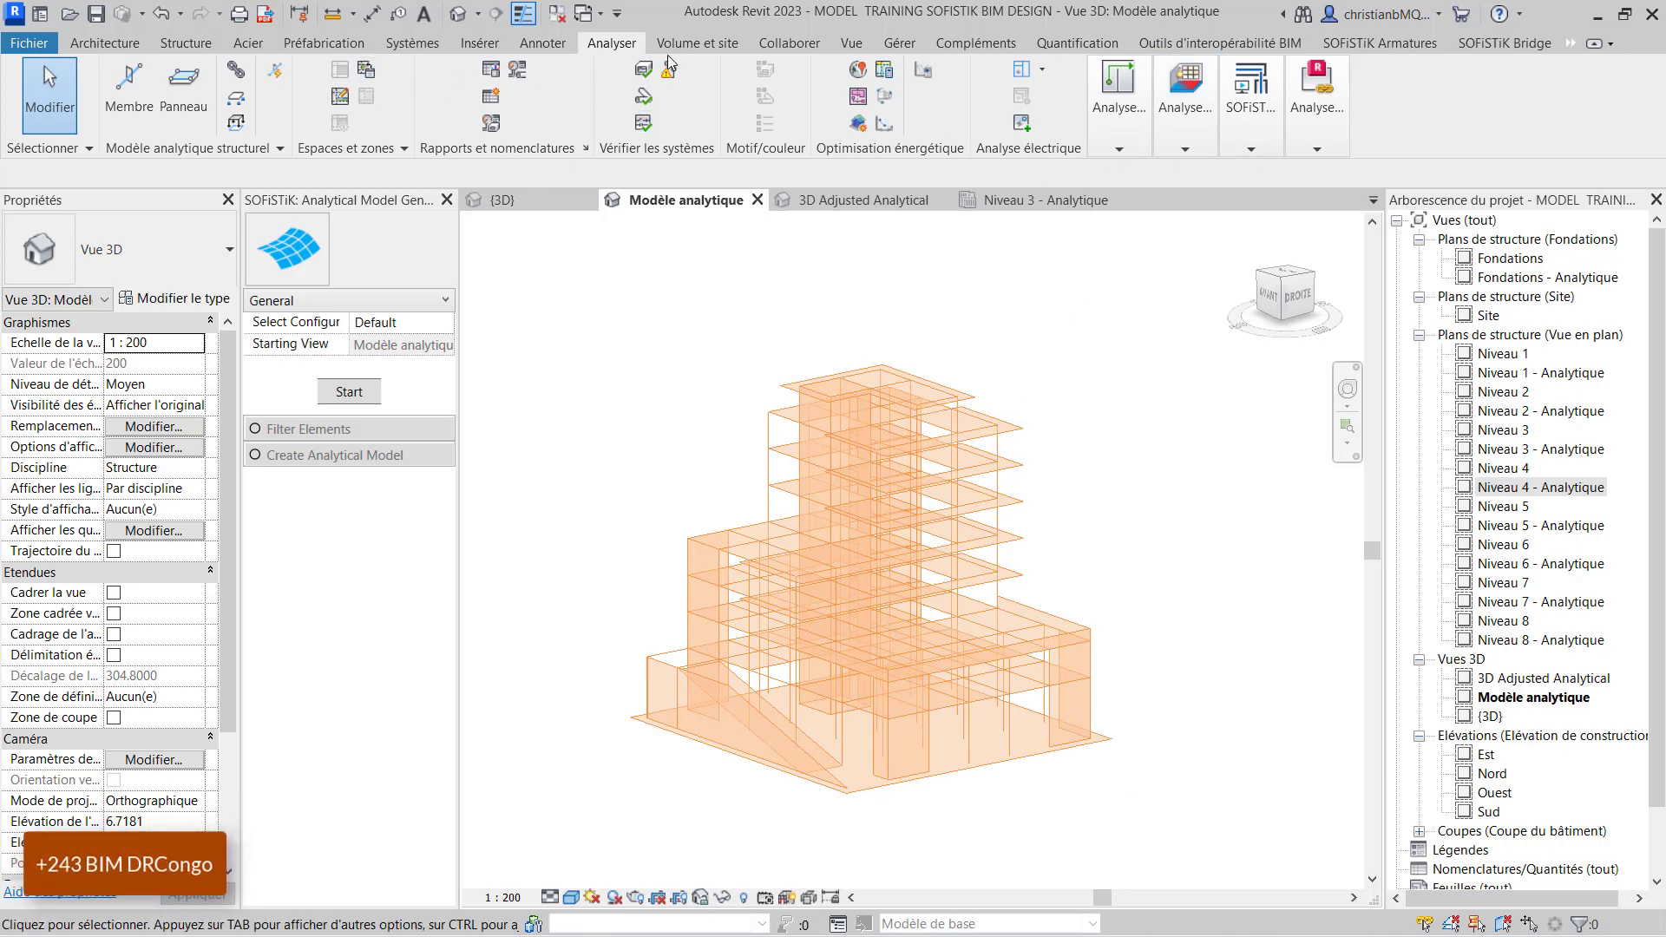
{"action": "left_click", "coordinate": [241, 97]}
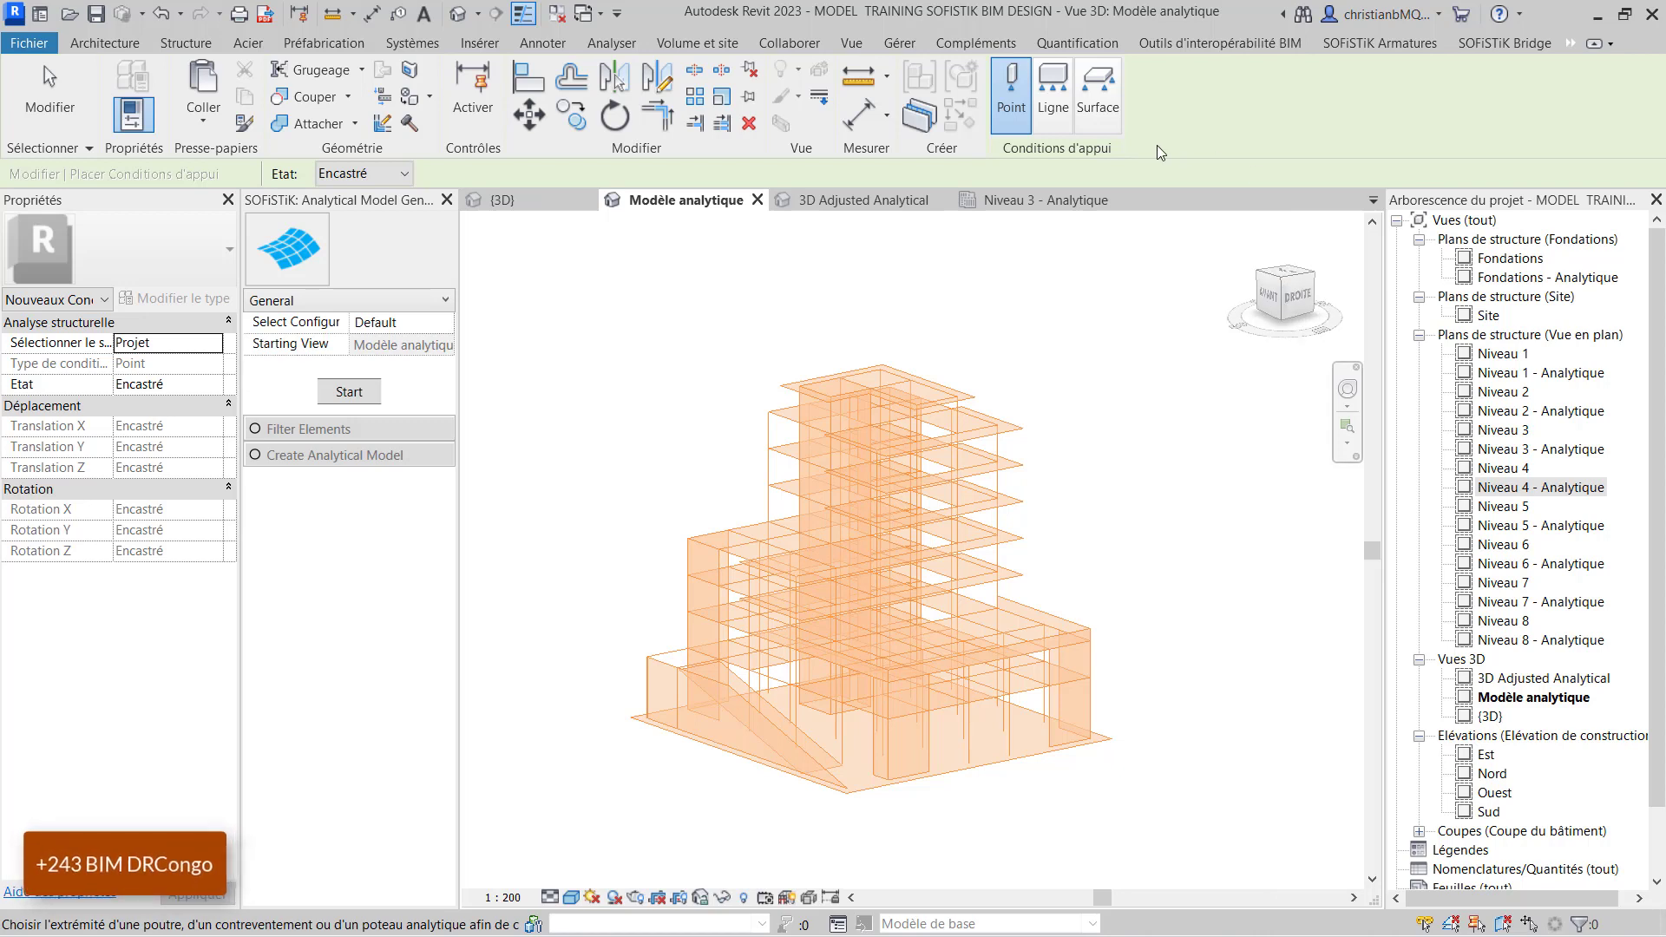
{"action": "left_click", "coordinate": [1090, 91]}
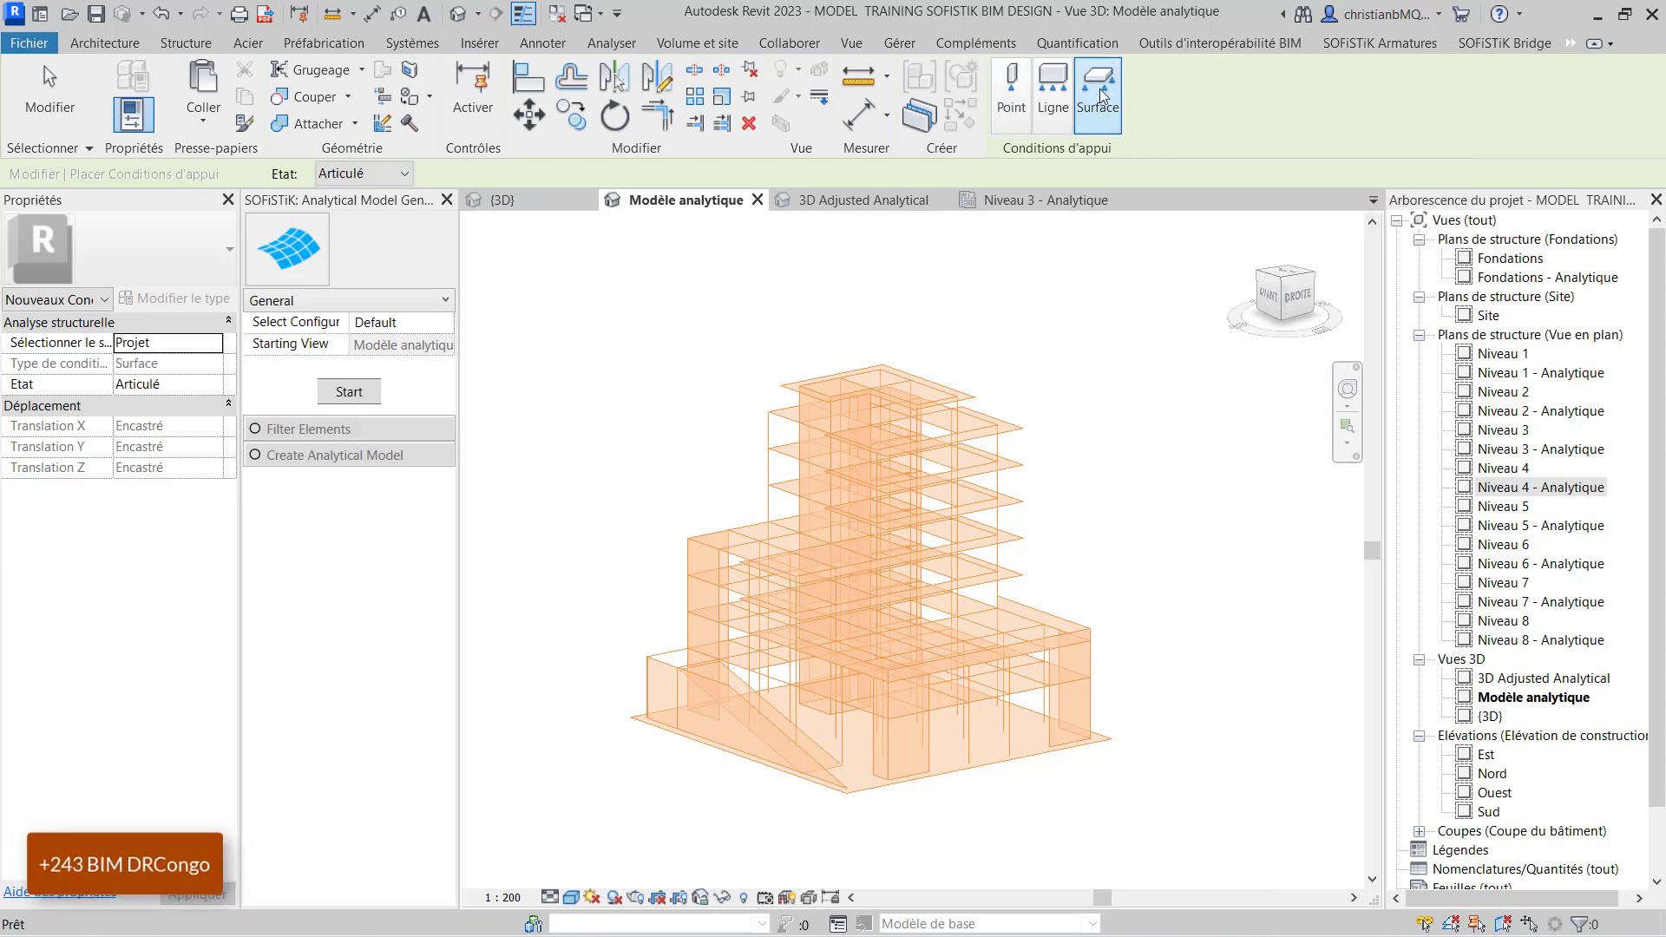
{"action": "left_click", "coordinate": [948, 768]}
{"action": "scroll", "coordinate": [850, 800], "scroll_direction": "up", "scroll_amount": 3}
{"action": "scroll", "coordinate": [849, 803], "scroll_direction": "up", "scroll_amount": 2}
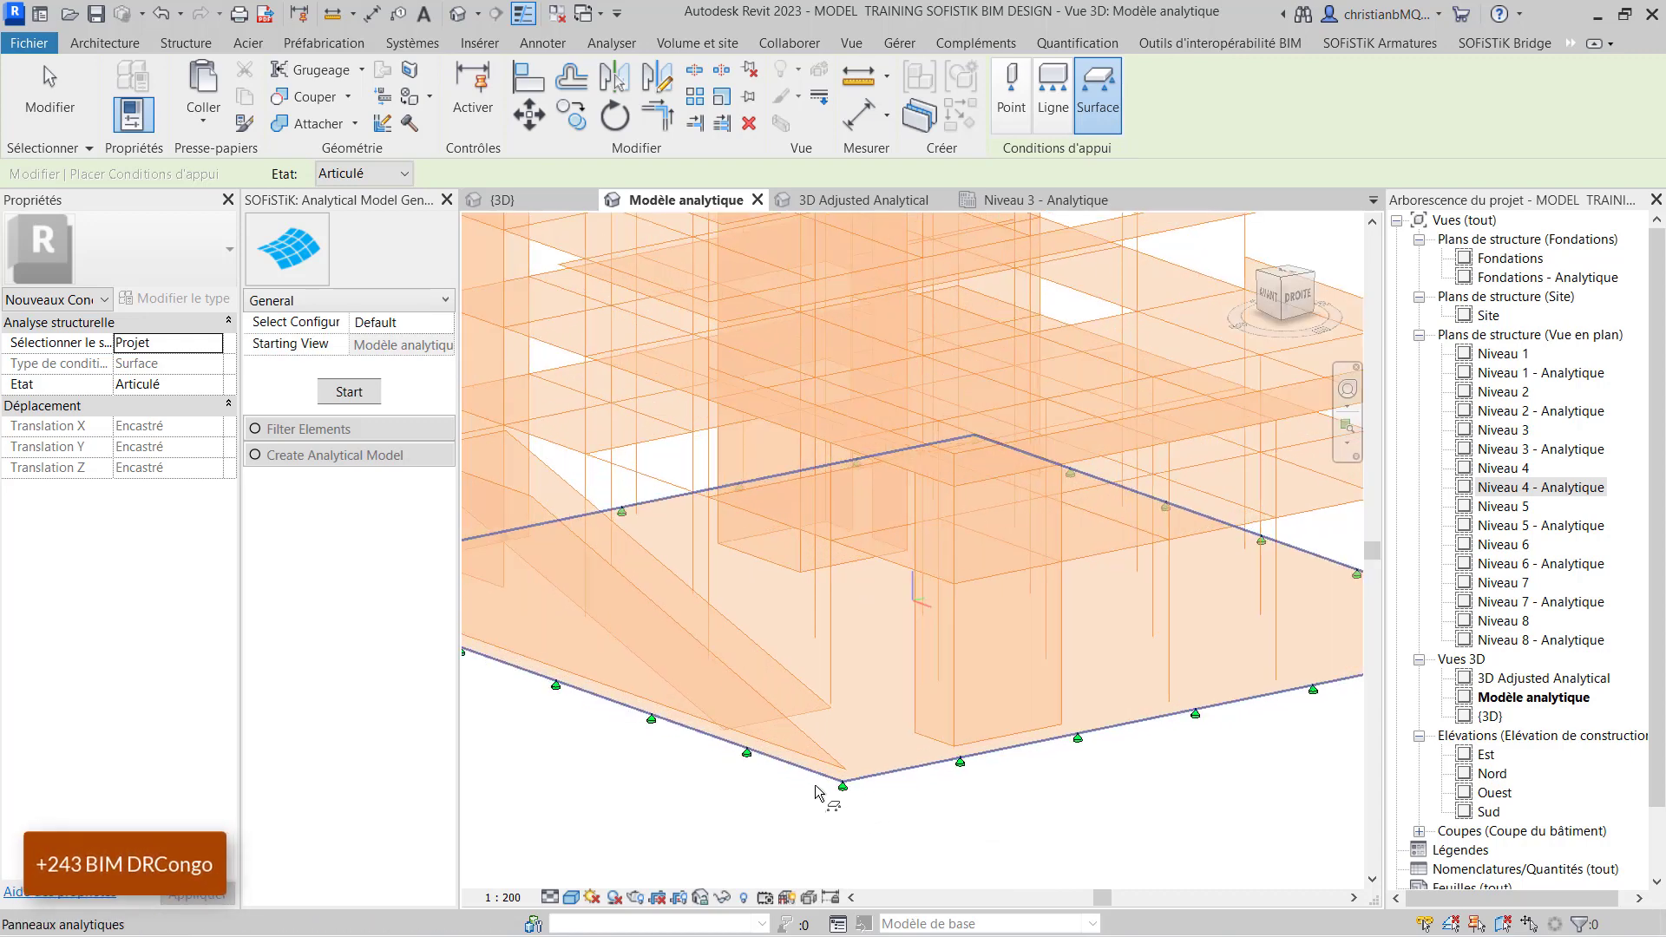
Check the available surface support states and inspect the supports around the foundation slab, ending the boundary condition command.
{"action": "left_click", "coordinate": [217, 387]}
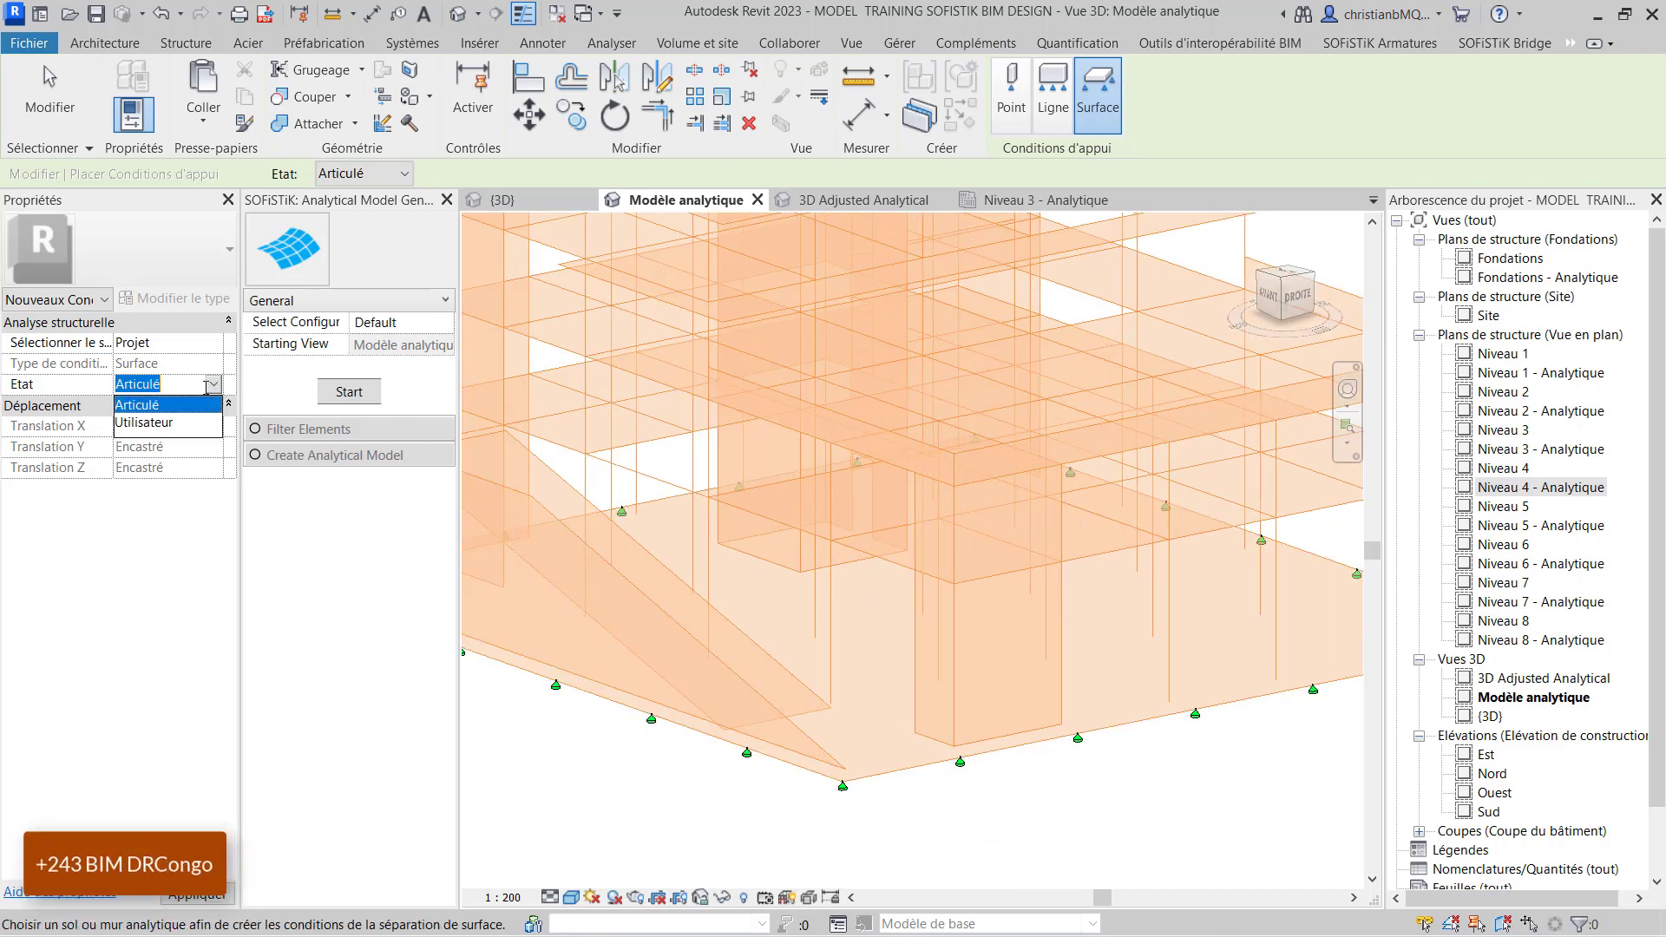
{"action": "scroll", "coordinate": [771, 862], "scroll_direction": "down", "scroll_amount": 5}
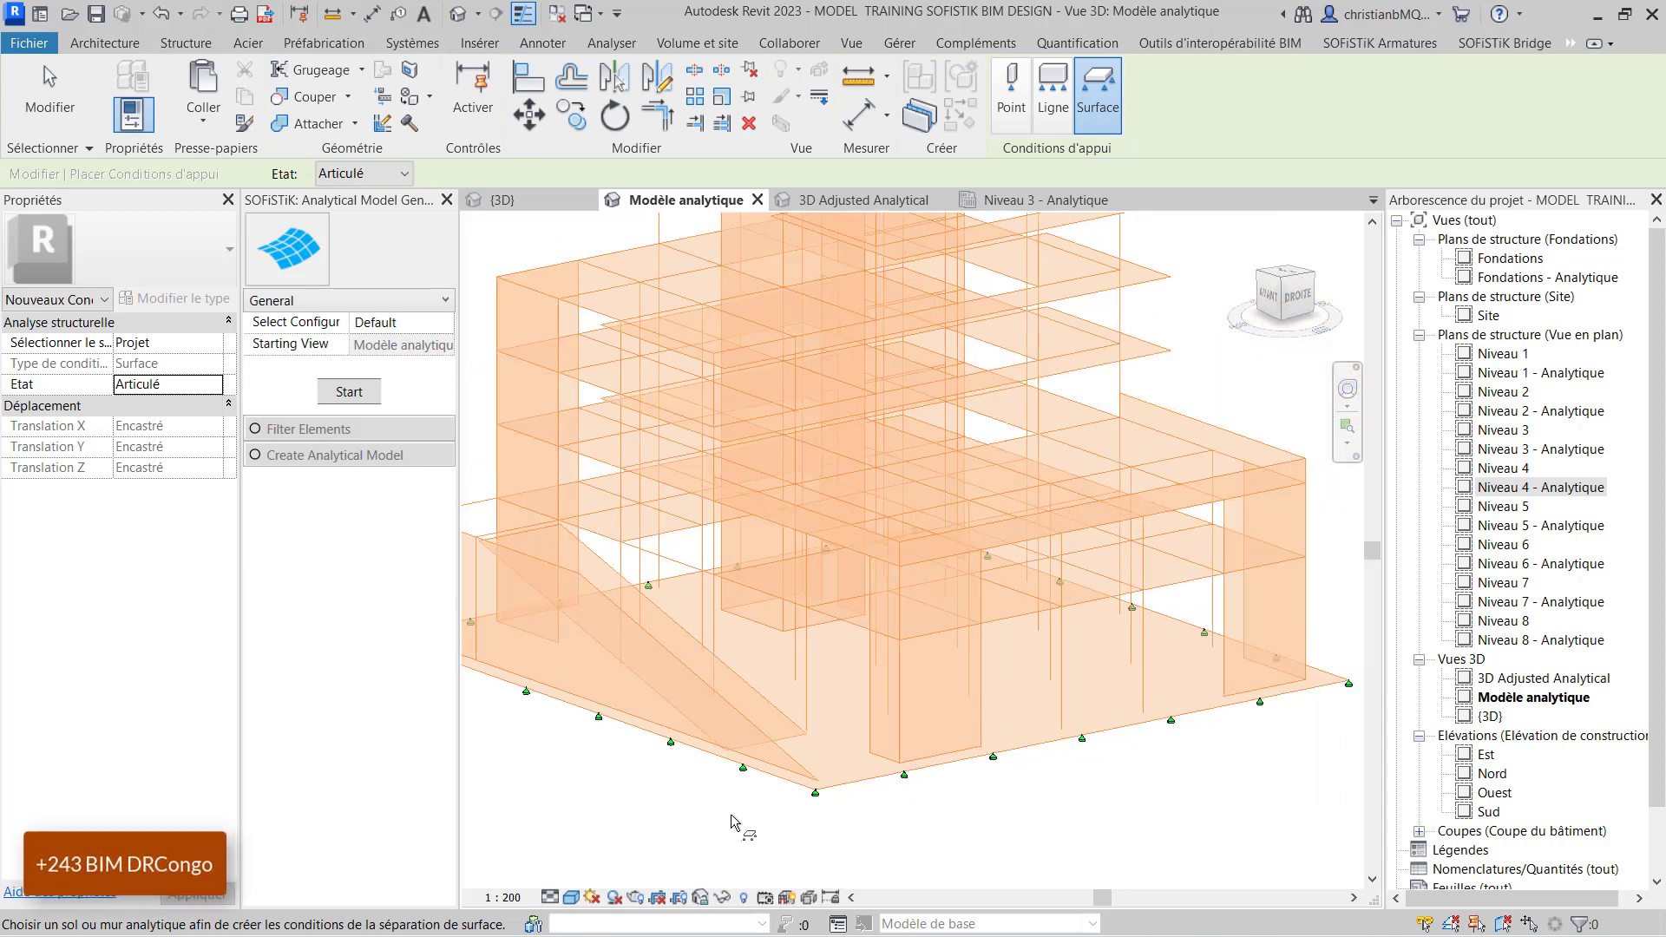
{"action": "scroll", "coordinate": [1205, 622], "scroll_direction": "down", "scroll_amount": 3}
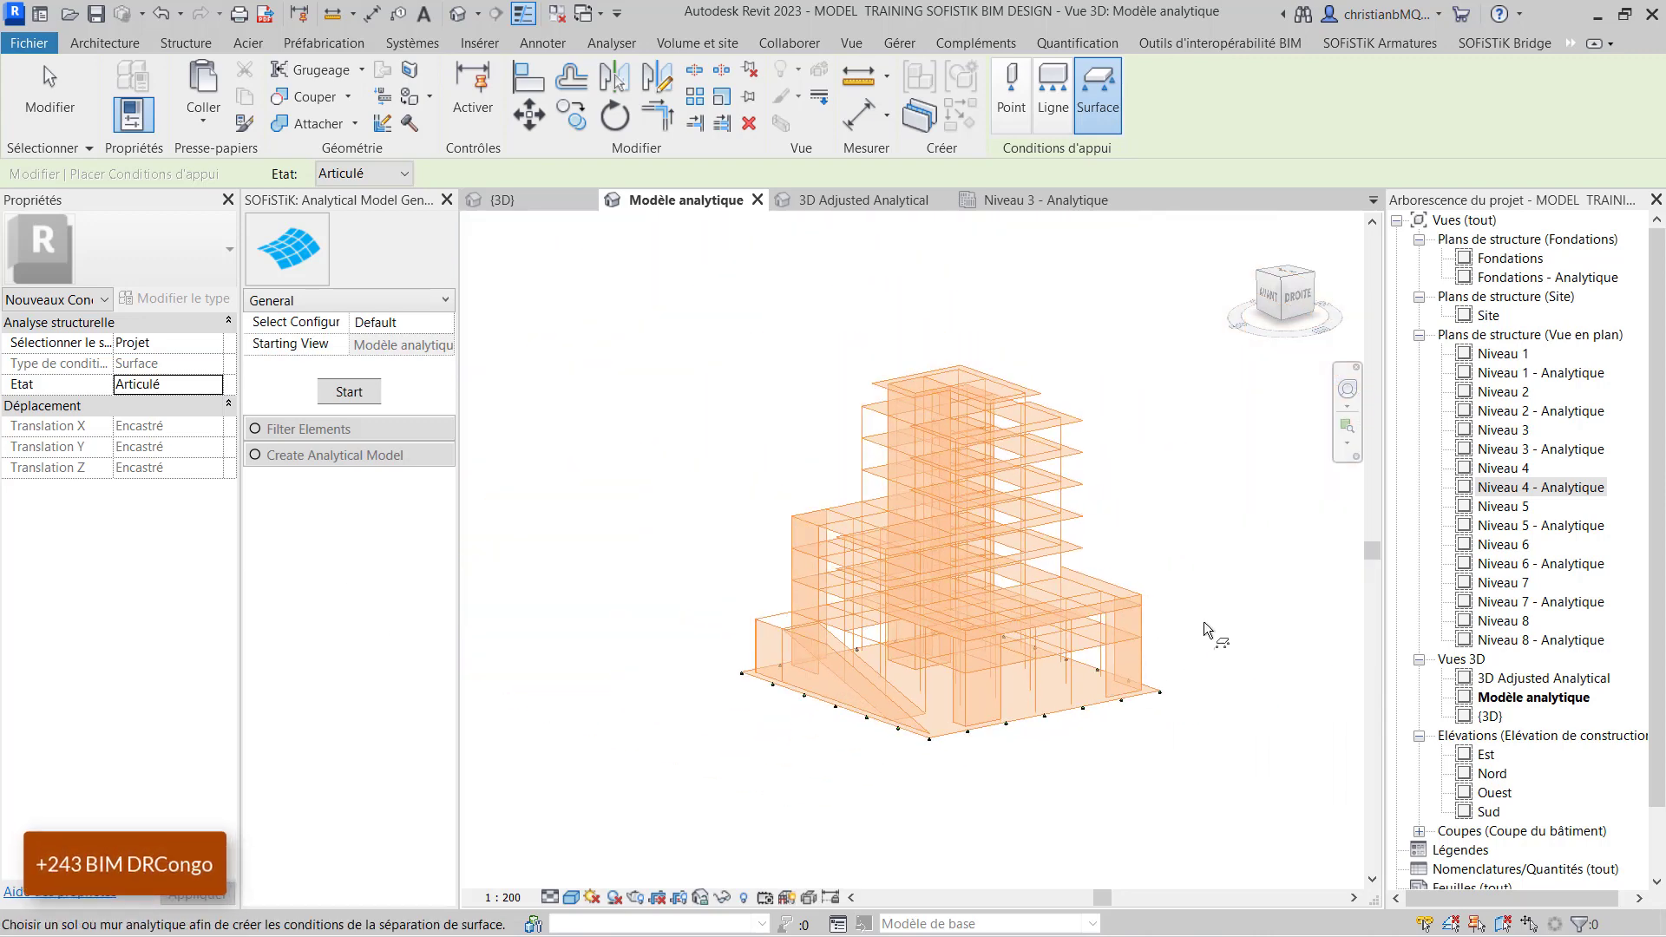
{"action": "scroll", "coordinate": [939, 707], "scroll_direction": "up", "scroll_amount": 2}
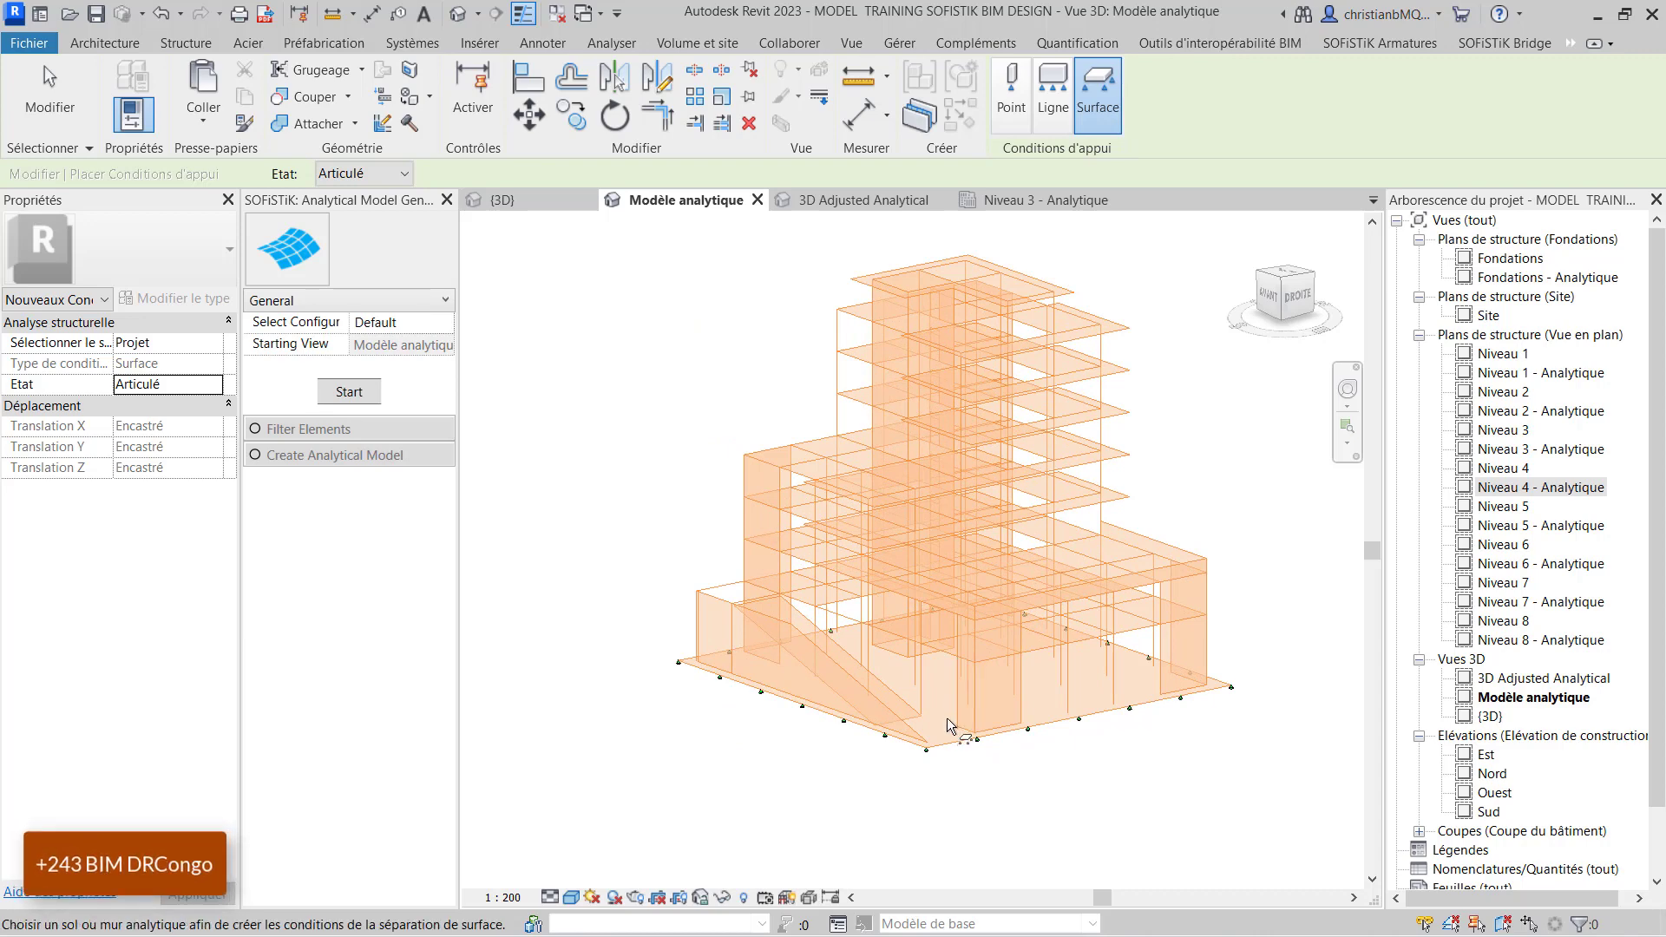
{"action": "mouse_move", "coordinate": [893, 725]}
{"action": "middle_mouse_down", "text": "shift"}
{"action": "mouse_move", "coordinate": [819, 721]}
{"action": "mouse_move", "coordinate": [885, 732]}
{"action": "mouse_move", "coordinate": [868, 738]}
{"action": "middle_mouse_up", "text": "shift"}
{"action": "scroll", "coordinate": [825, 763], "scroll_direction": "up", "scroll_amount": 3}
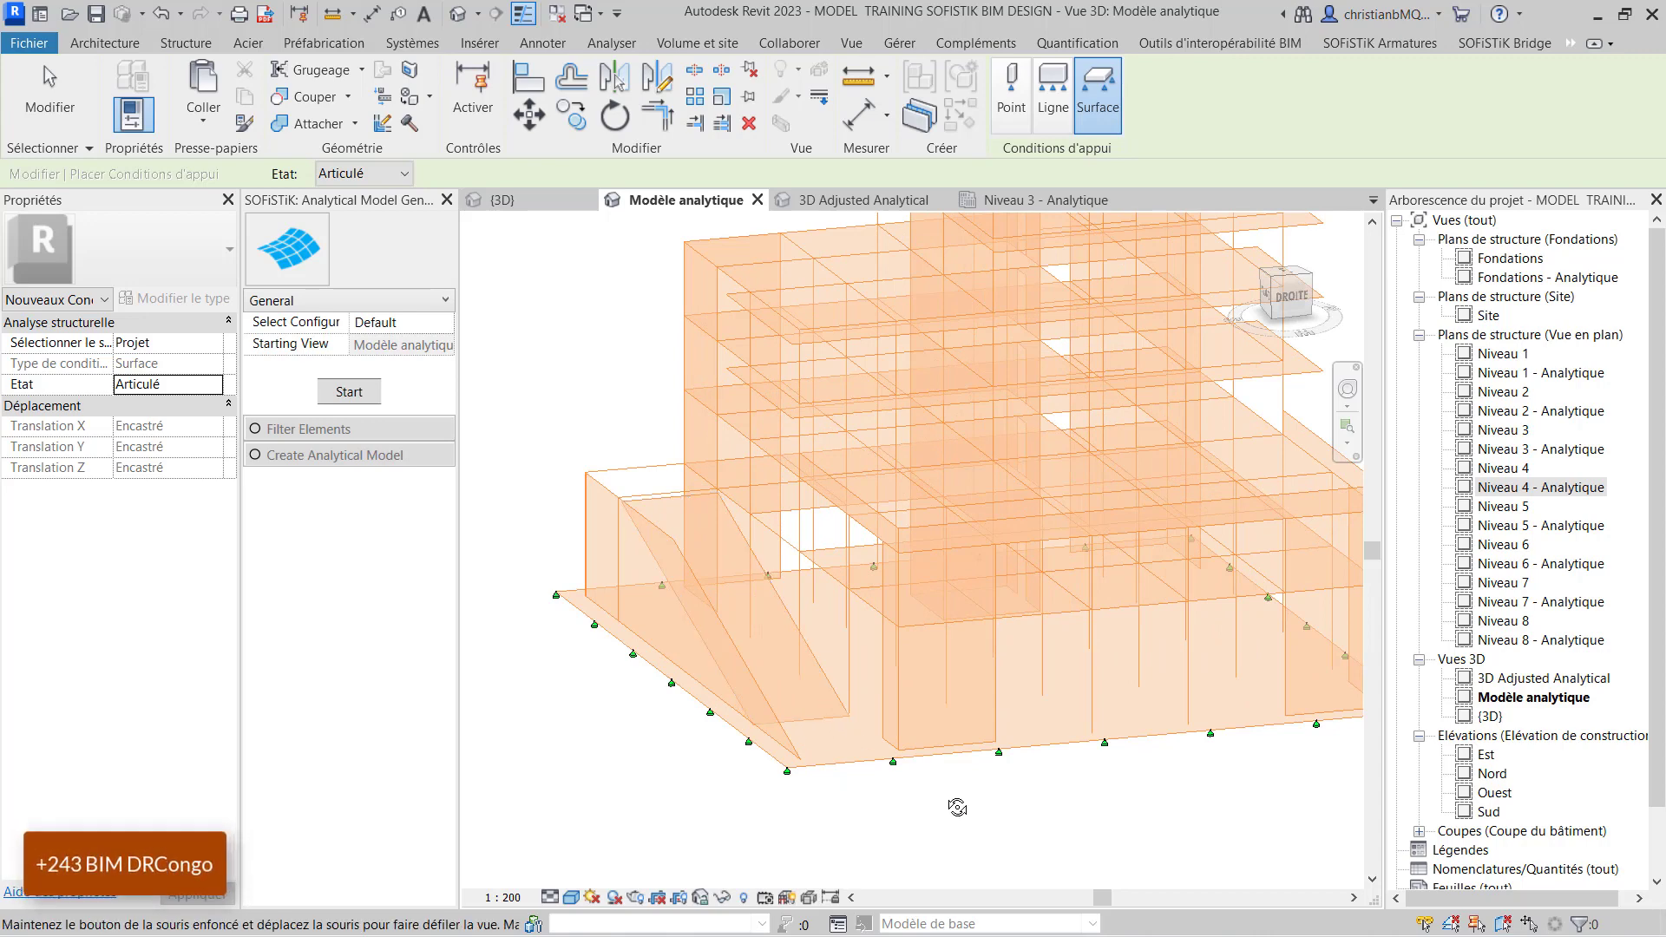
{"action": "middle_click_drag", "start_coordinate": [955, 804], "coordinate": [980, 816], "text": "shift"}
{"action": "scroll", "coordinate": [748, 595], "scroll_direction": "up", "scroll_amount": 6}
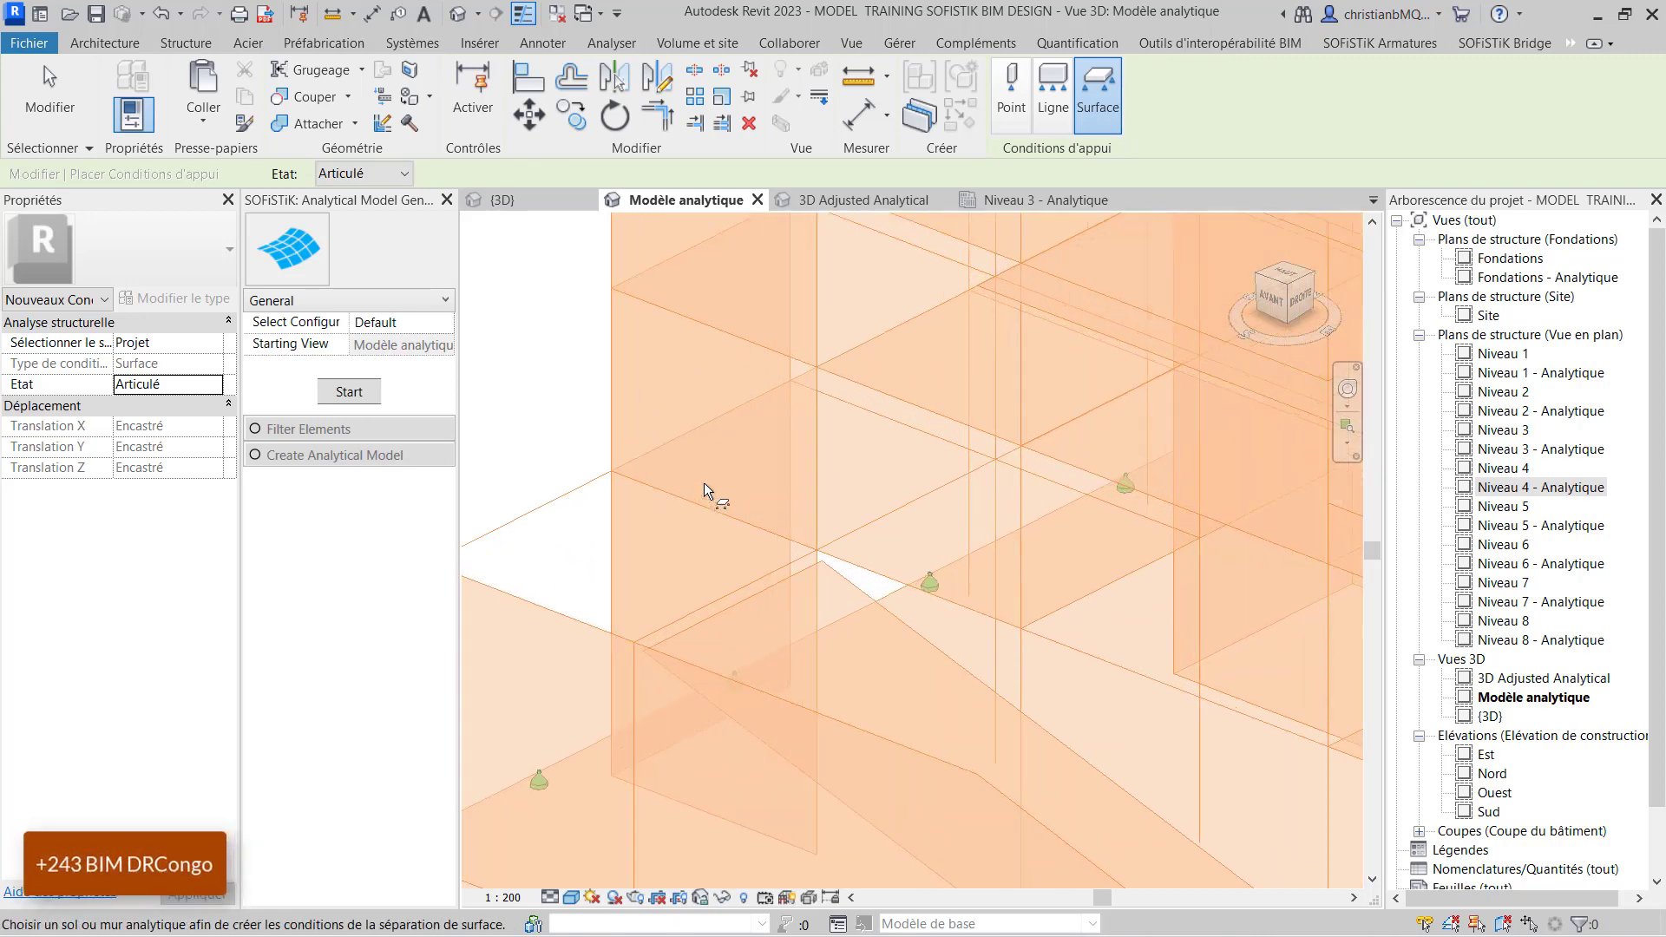
{"action": "key", "text": "Escape"}
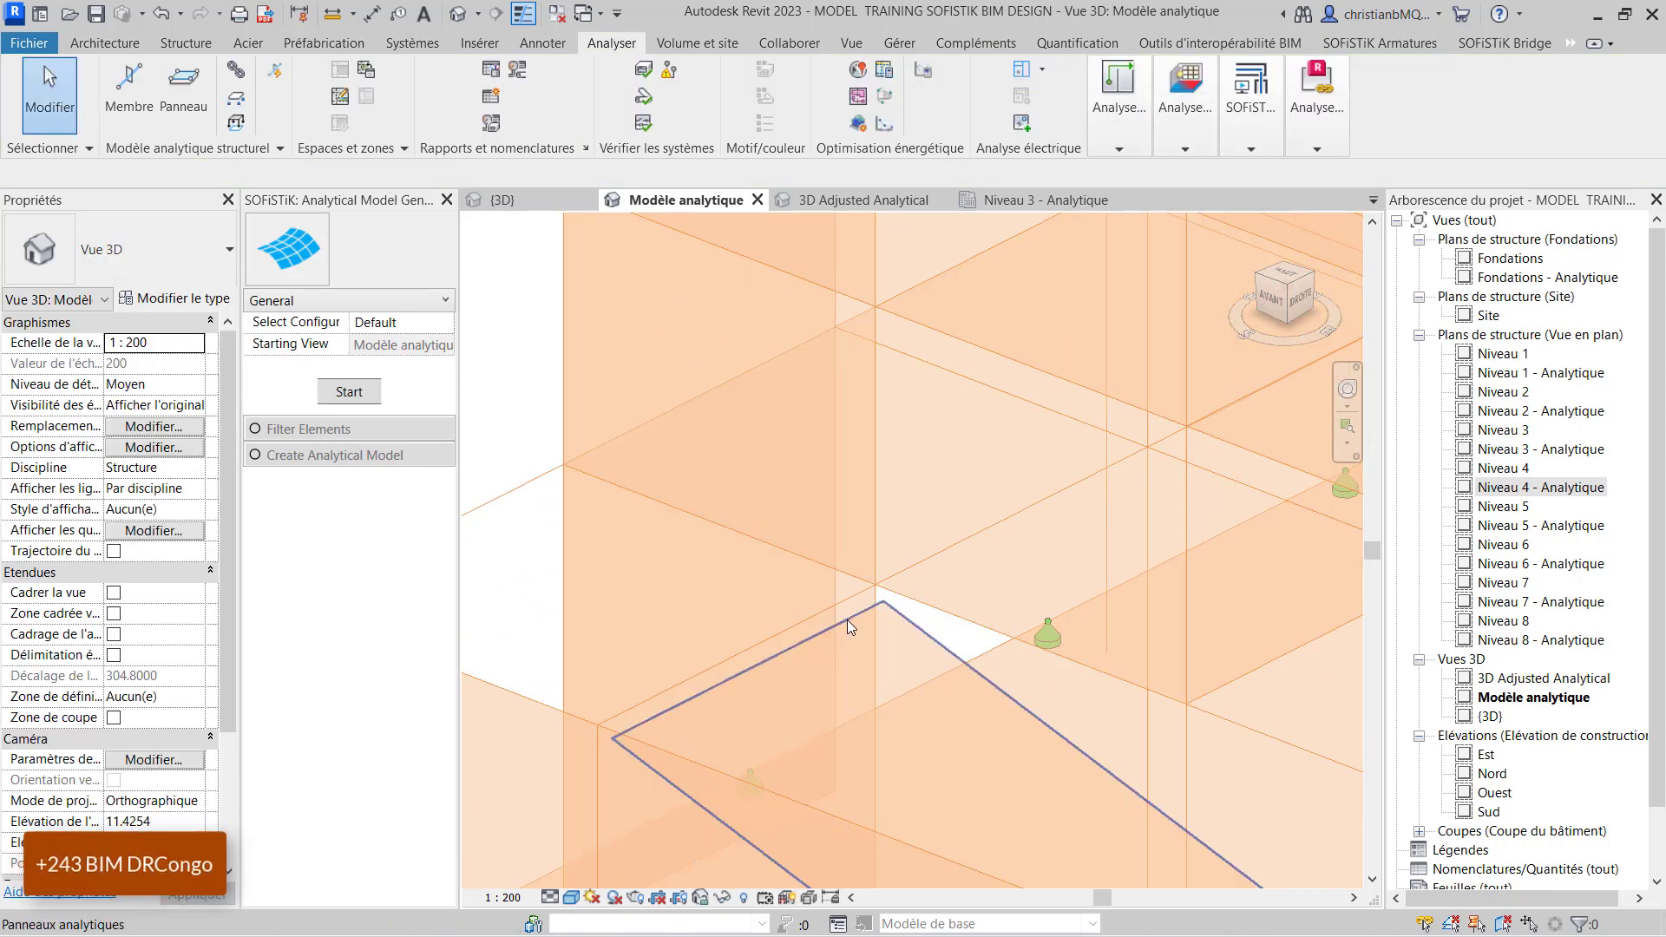
Check the properties and adjustment status of the ramp slab panel and of the Niveau 1 beam at its upper edge.
{"action": "left_click", "coordinate": [842, 616]}
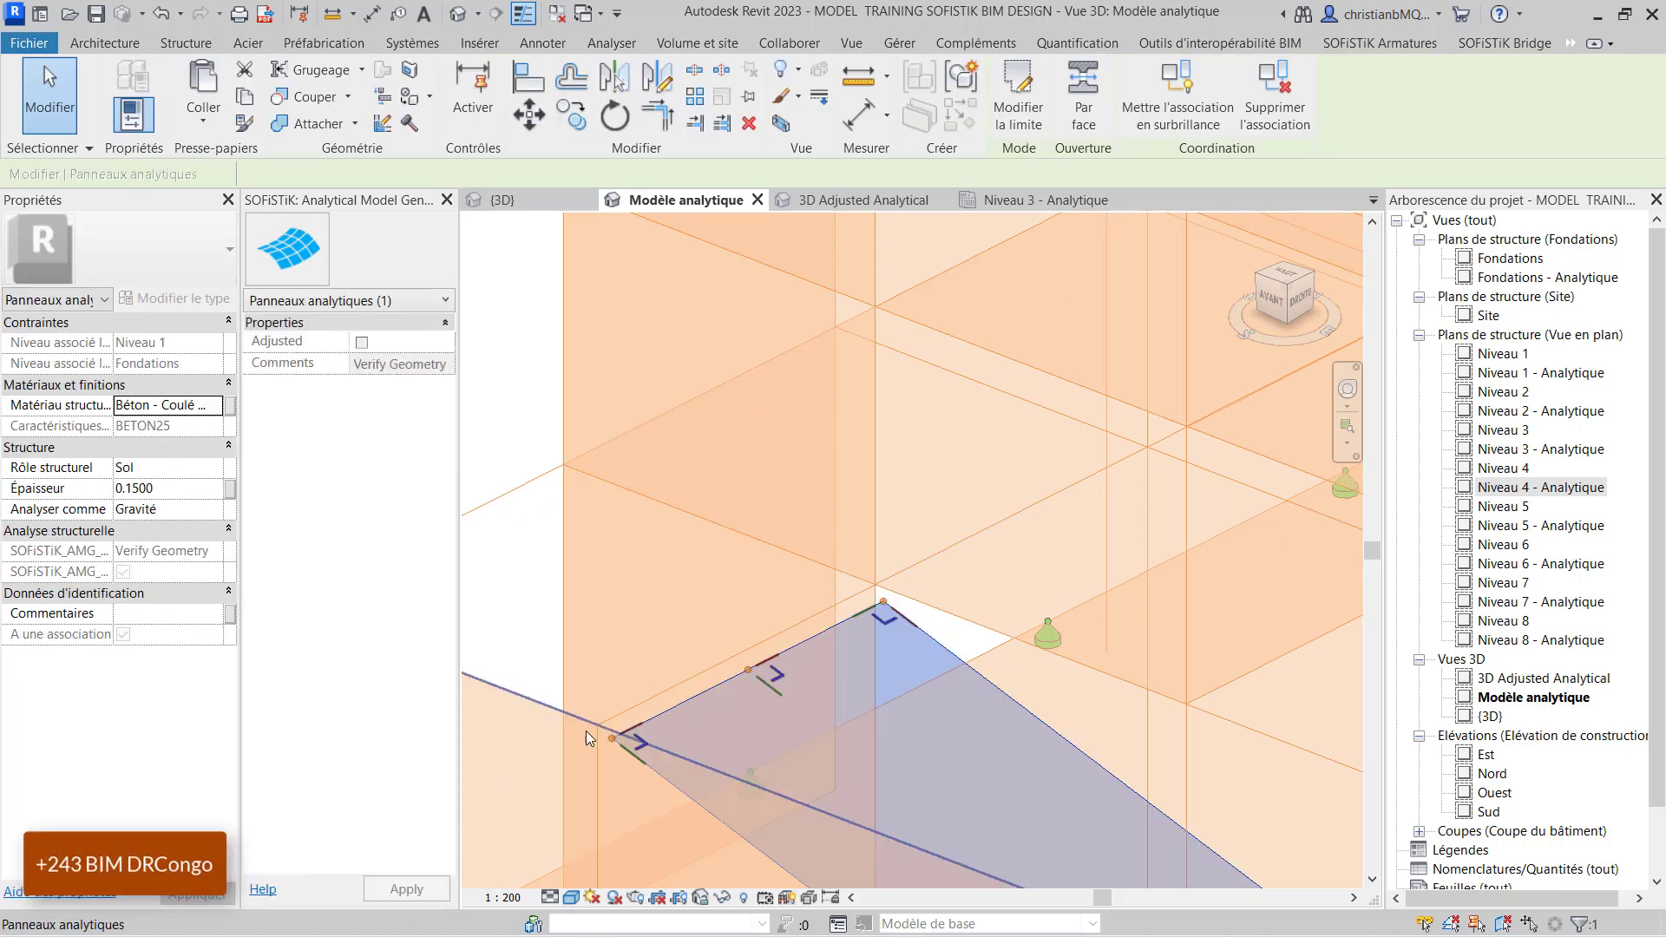
{"action": "scroll", "coordinate": [586, 731], "scroll_direction": "up", "scroll_amount": 2}
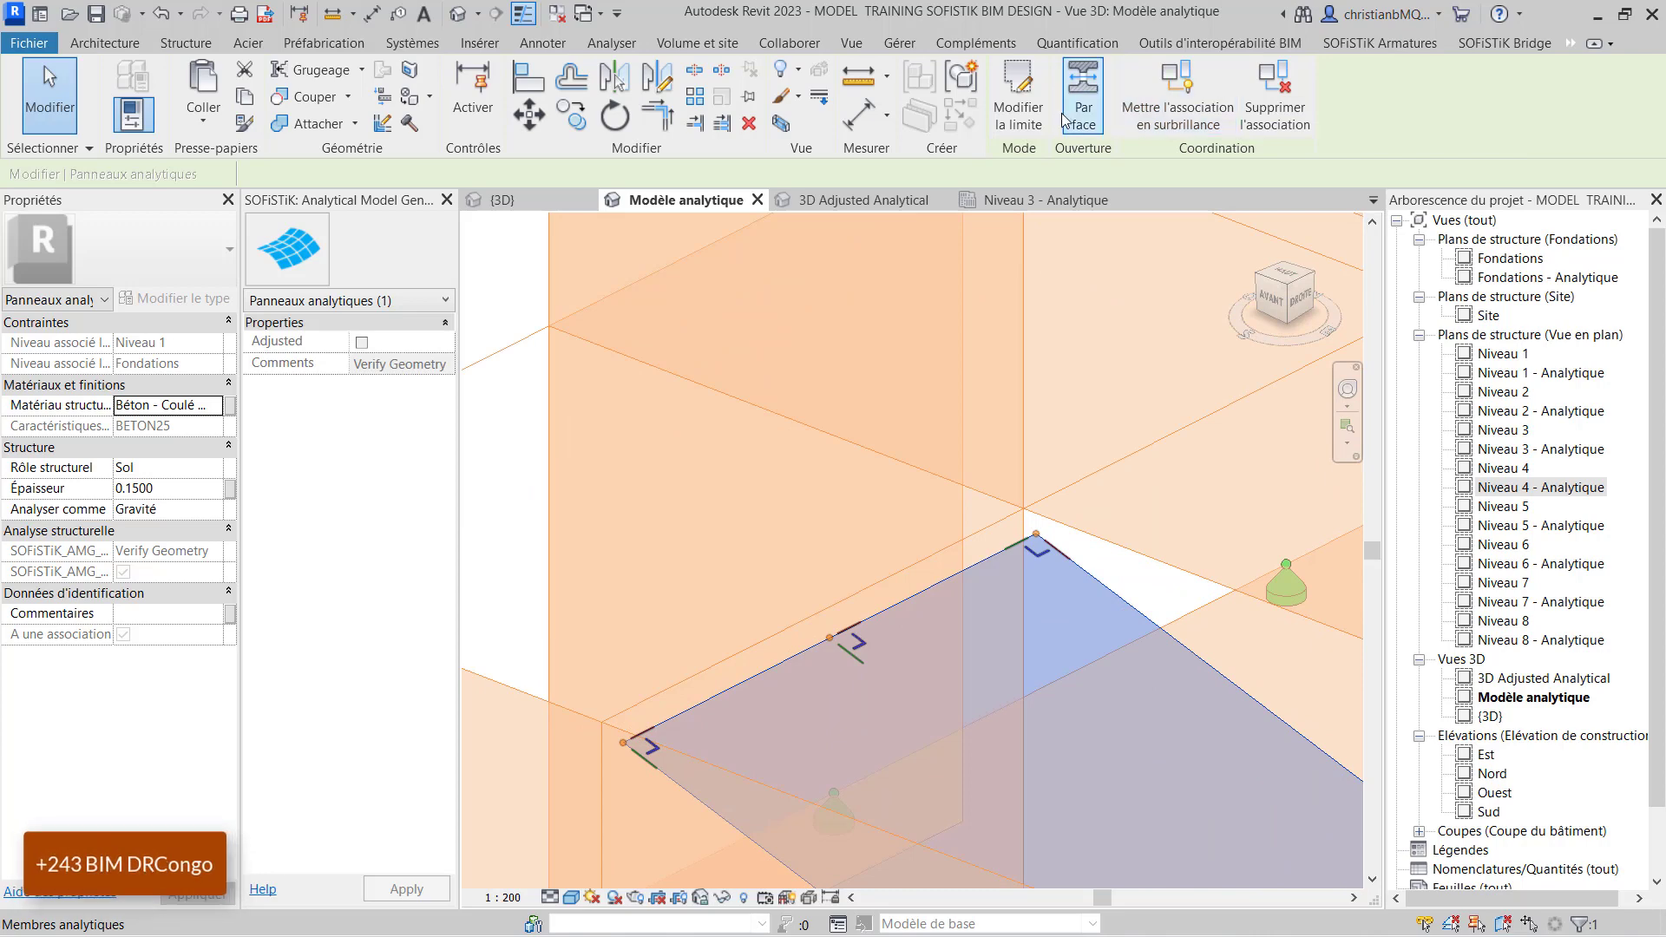
{"action": "left_click", "coordinate": [842, 627]}
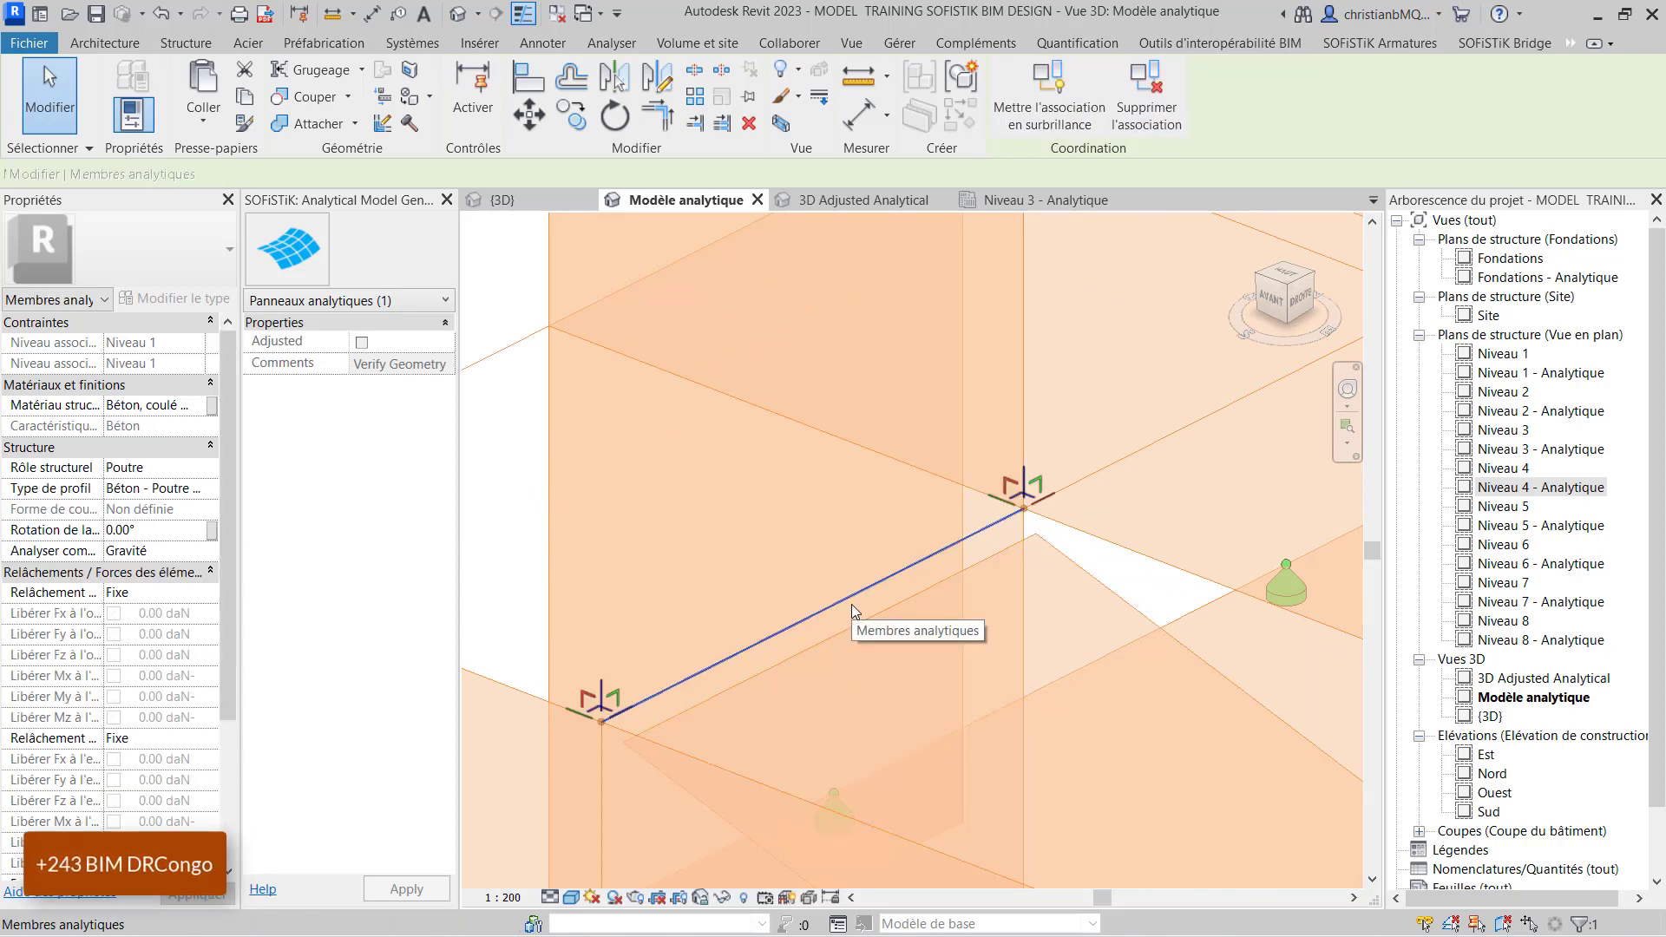
{"action": "scroll", "coordinate": [862, 292], "scroll_direction": "down", "scroll_amount": 3}
{"action": "scroll", "coordinate": [862, 292], "scroll_direction": "down", "scroll_amount": 1}
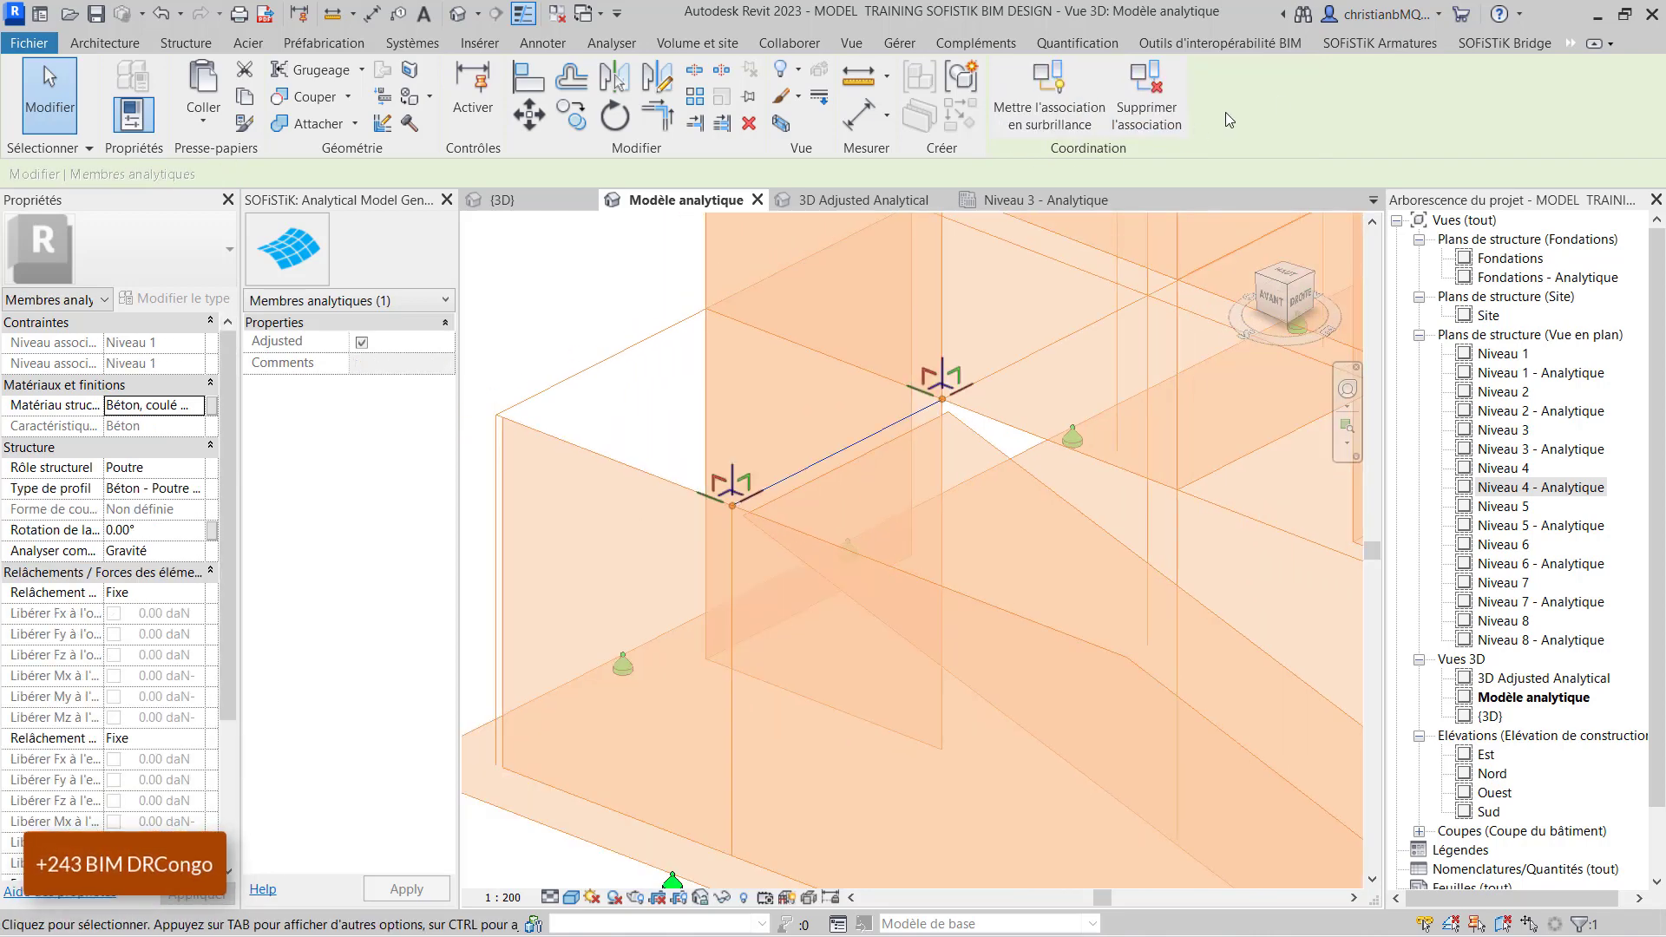
{"action": "left_click", "coordinate": [1047, 487]}
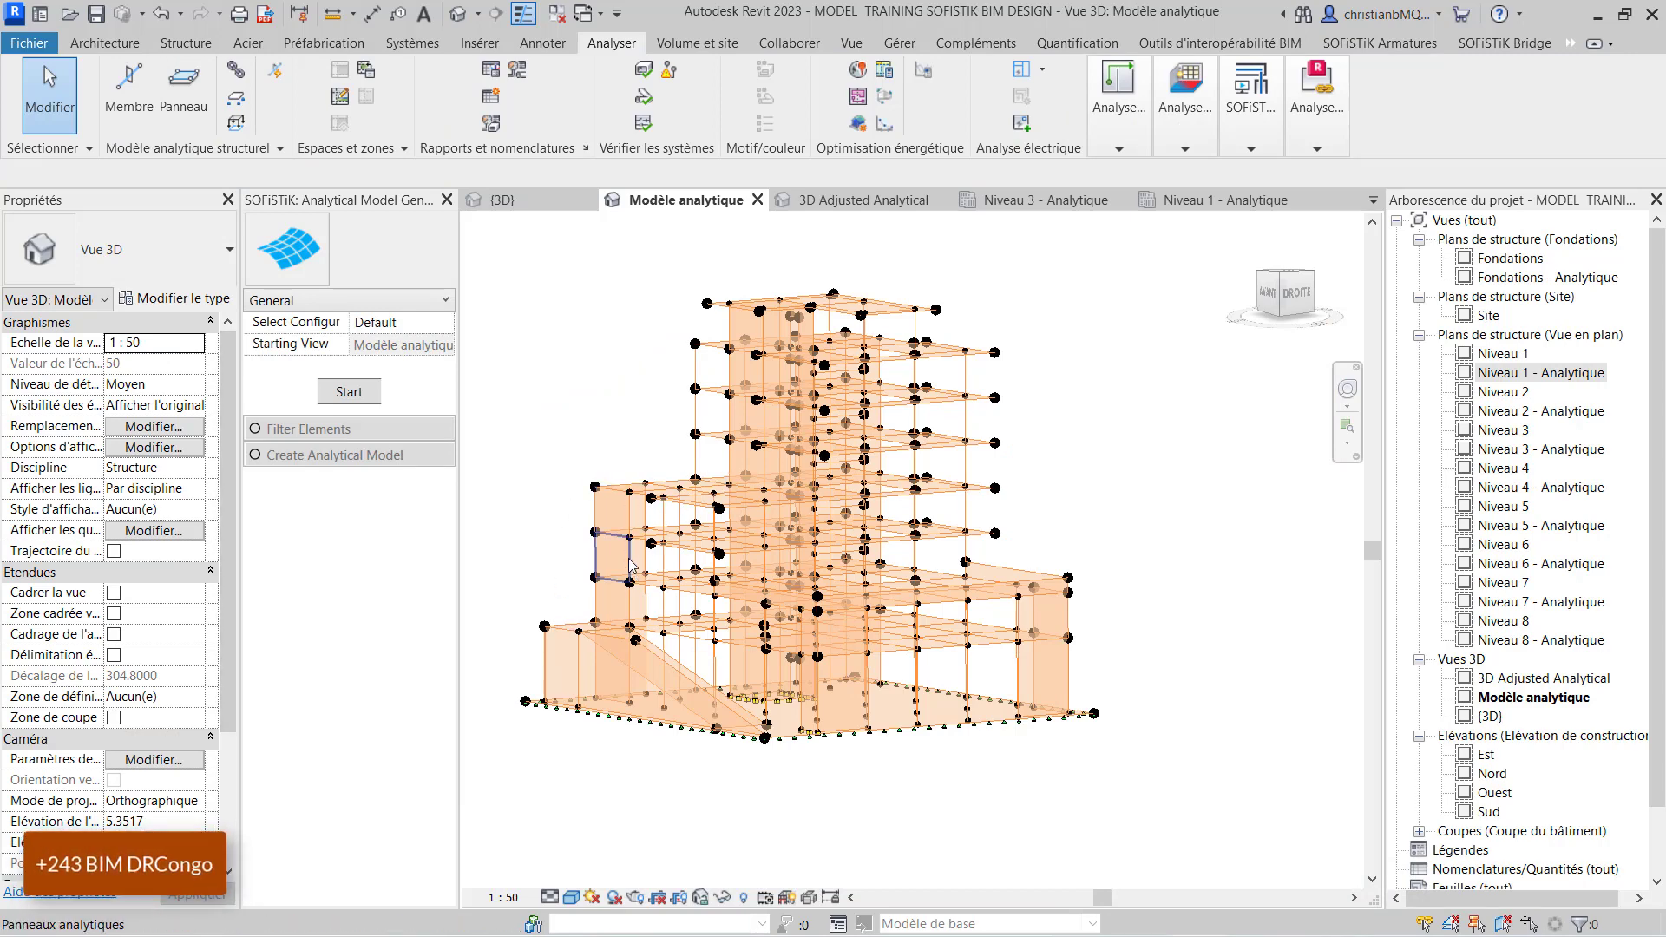
Examine the analytical nodes and the surface and line supports at the base of the model.
{"action": "middle_click_drag", "start_coordinate": [629, 568], "coordinate": [593, 626], "text": "shift"}
{"action": "scroll", "coordinate": [593, 627], "scroll_direction": "up", "scroll_amount": 3}
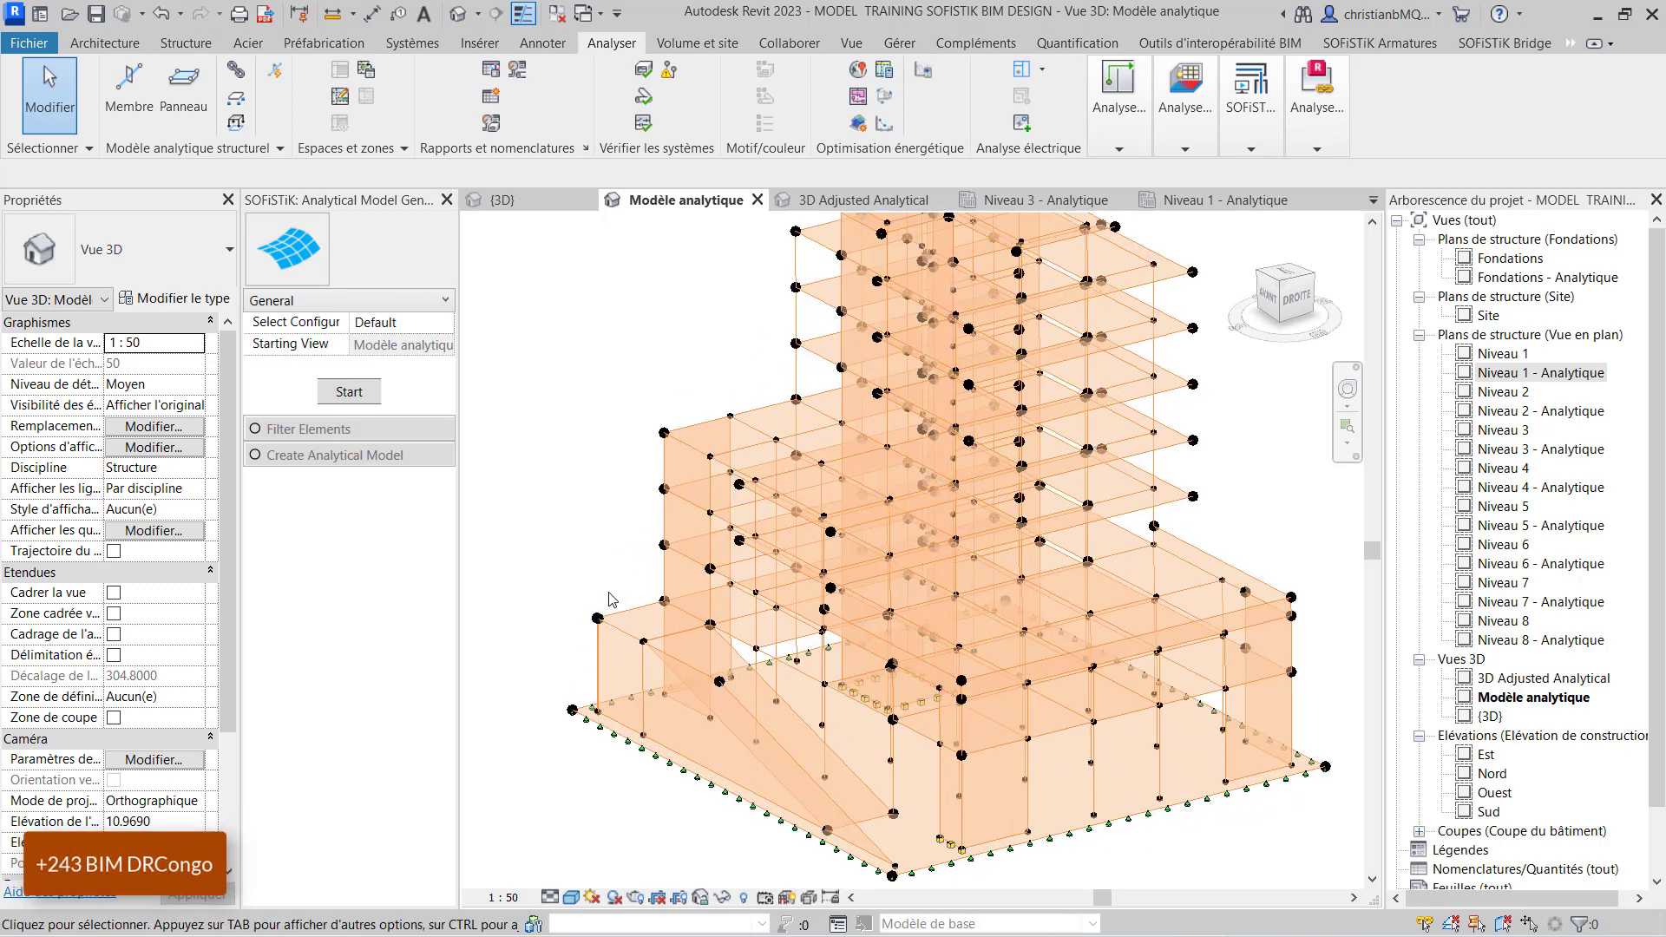
{"action": "scroll", "coordinate": [612, 603], "scroll_direction": "down", "scroll_amount": 3}
{"action": "middle_click_drag", "start_coordinate": [705, 641], "coordinate": [652, 611], "text": "shift"}
{"action": "scroll", "coordinate": [631, 671], "scroll_direction": "up", "scroll_amount": 4}
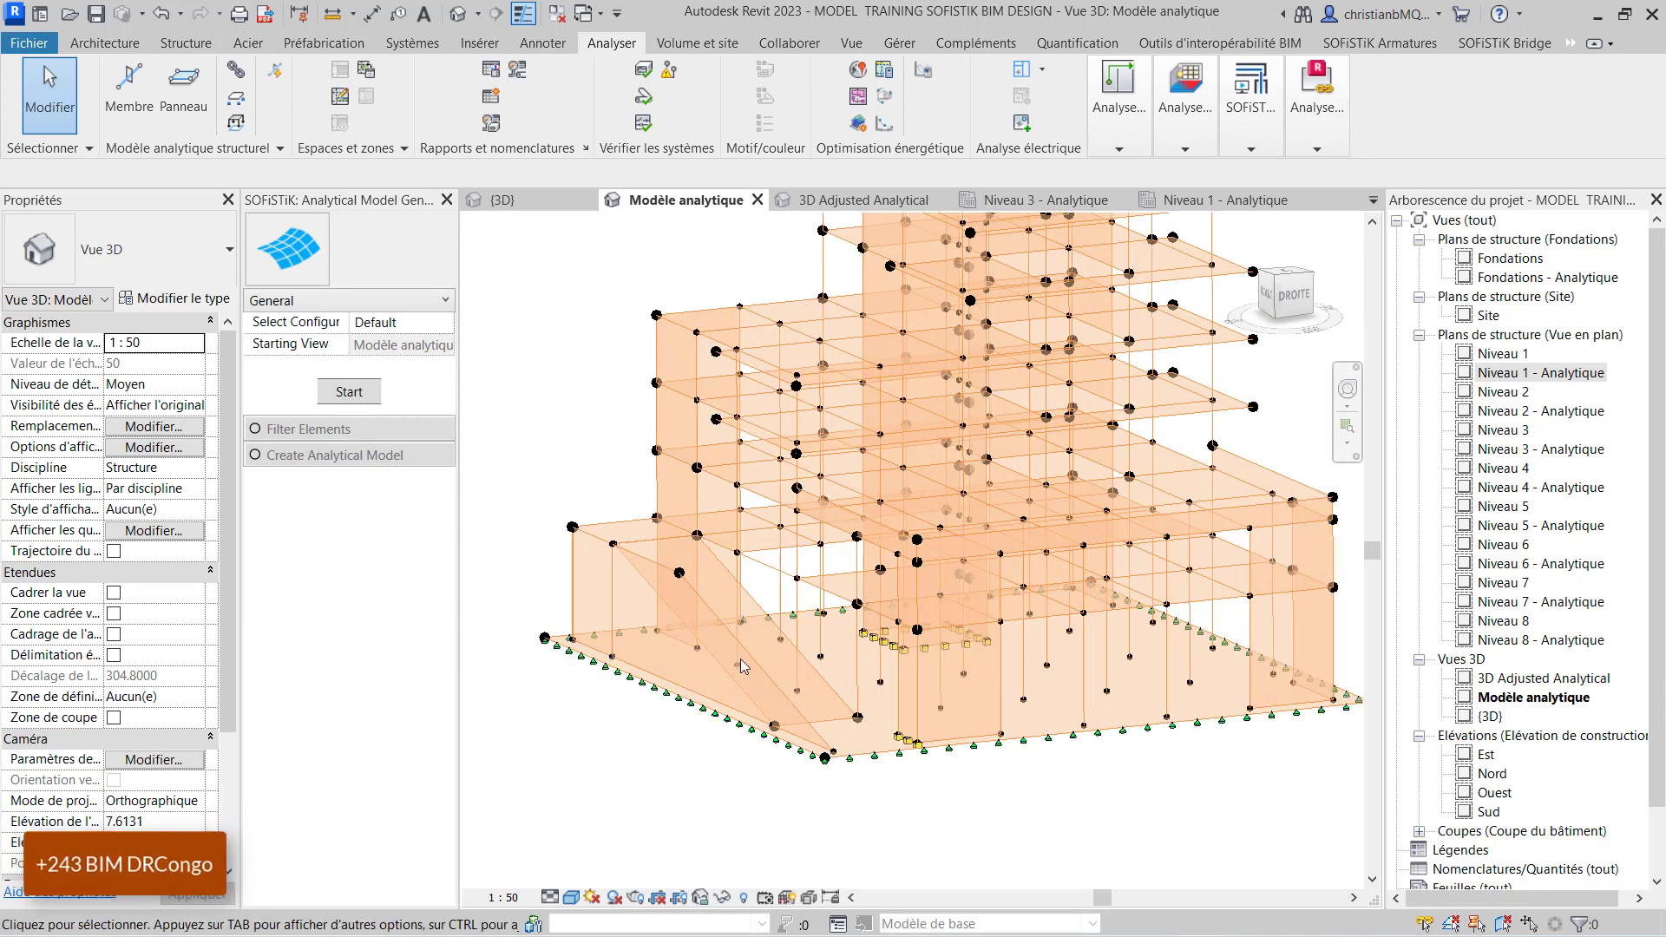
{"action": "scroll", "coordinate": [979, 748], "scroll_direction": "up", "scroll_amount": 3}
{"action": "scroll", "coordinate": [986, 750], "scroll_direction": "down", "scroll_amount": 3}
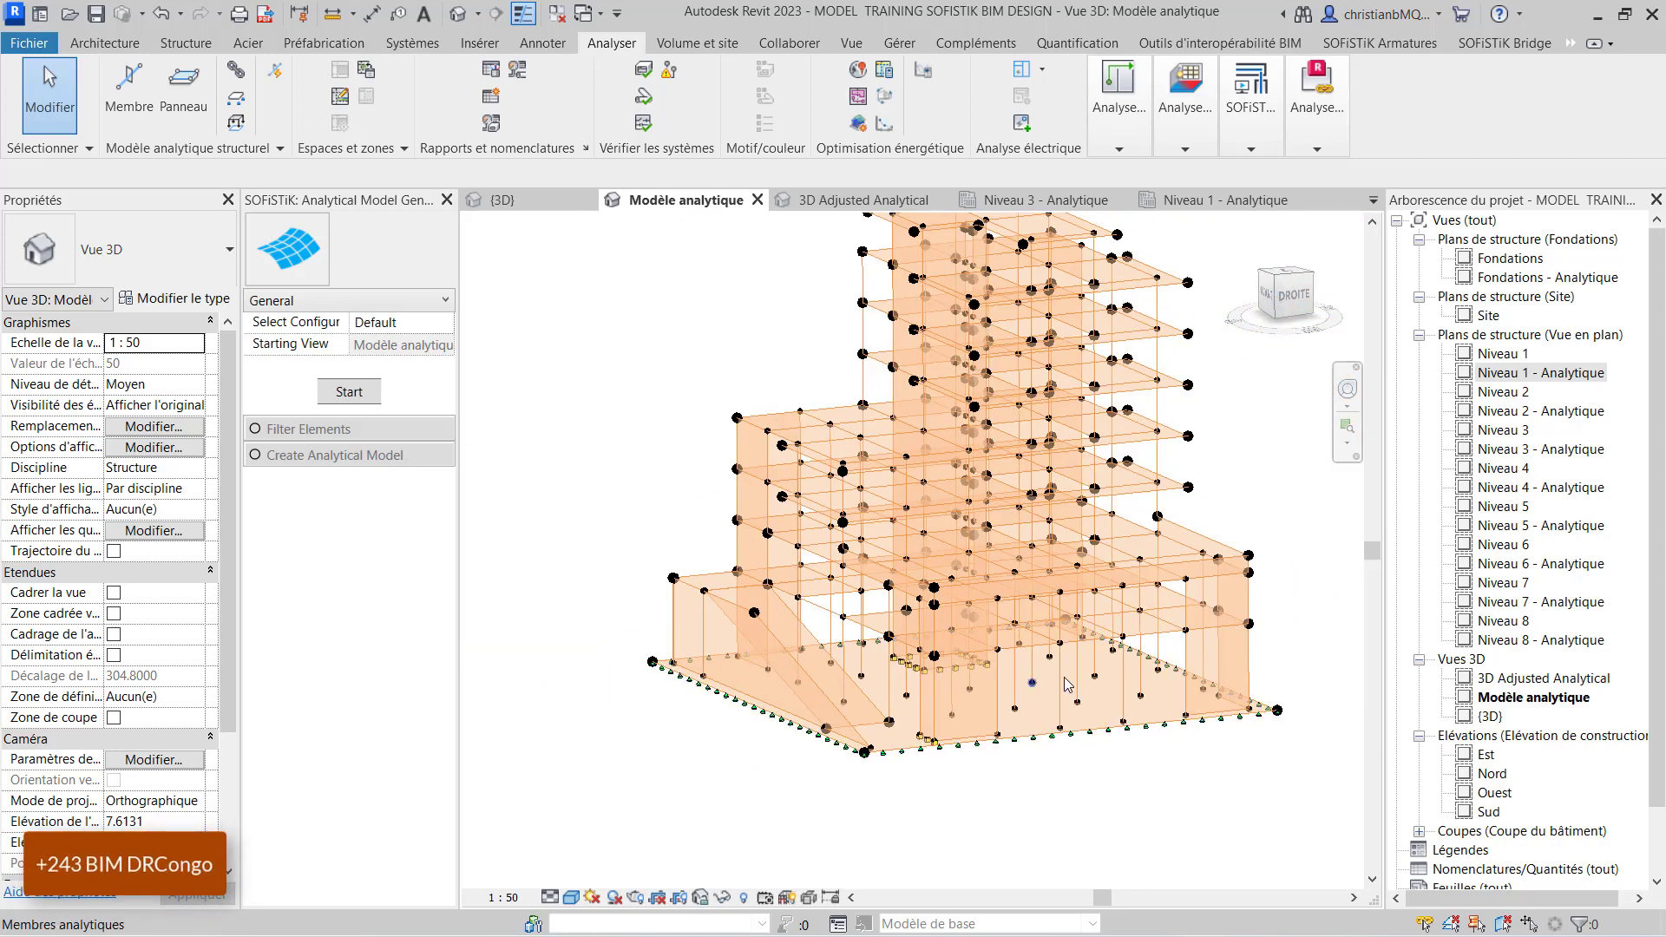
{"action": "scroll", "coordinate": [1066, 727], "scroll_direction": "up", "scroll_amount": 1}
{"action": "scroll", "coordinate": [1061, 738], "scroll_direction": "up", "scroll_amount": 2}
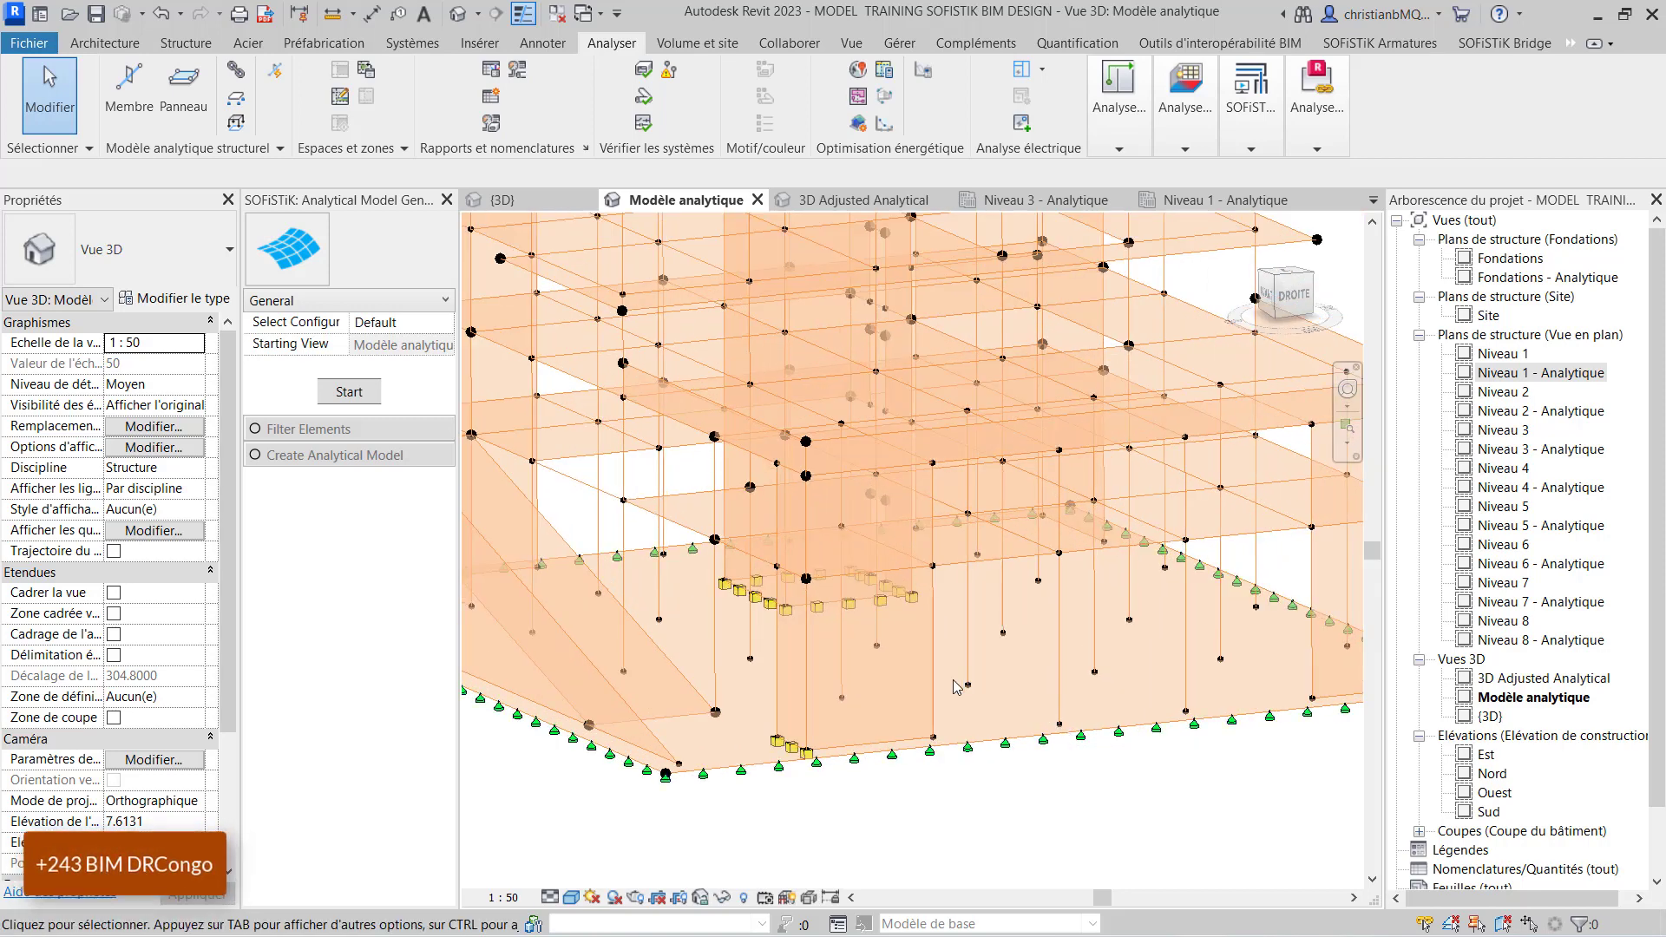
{"action": "scroll", "coordinate": [956, 688], "scroll_direction": "up", "scroll_amount": 5}
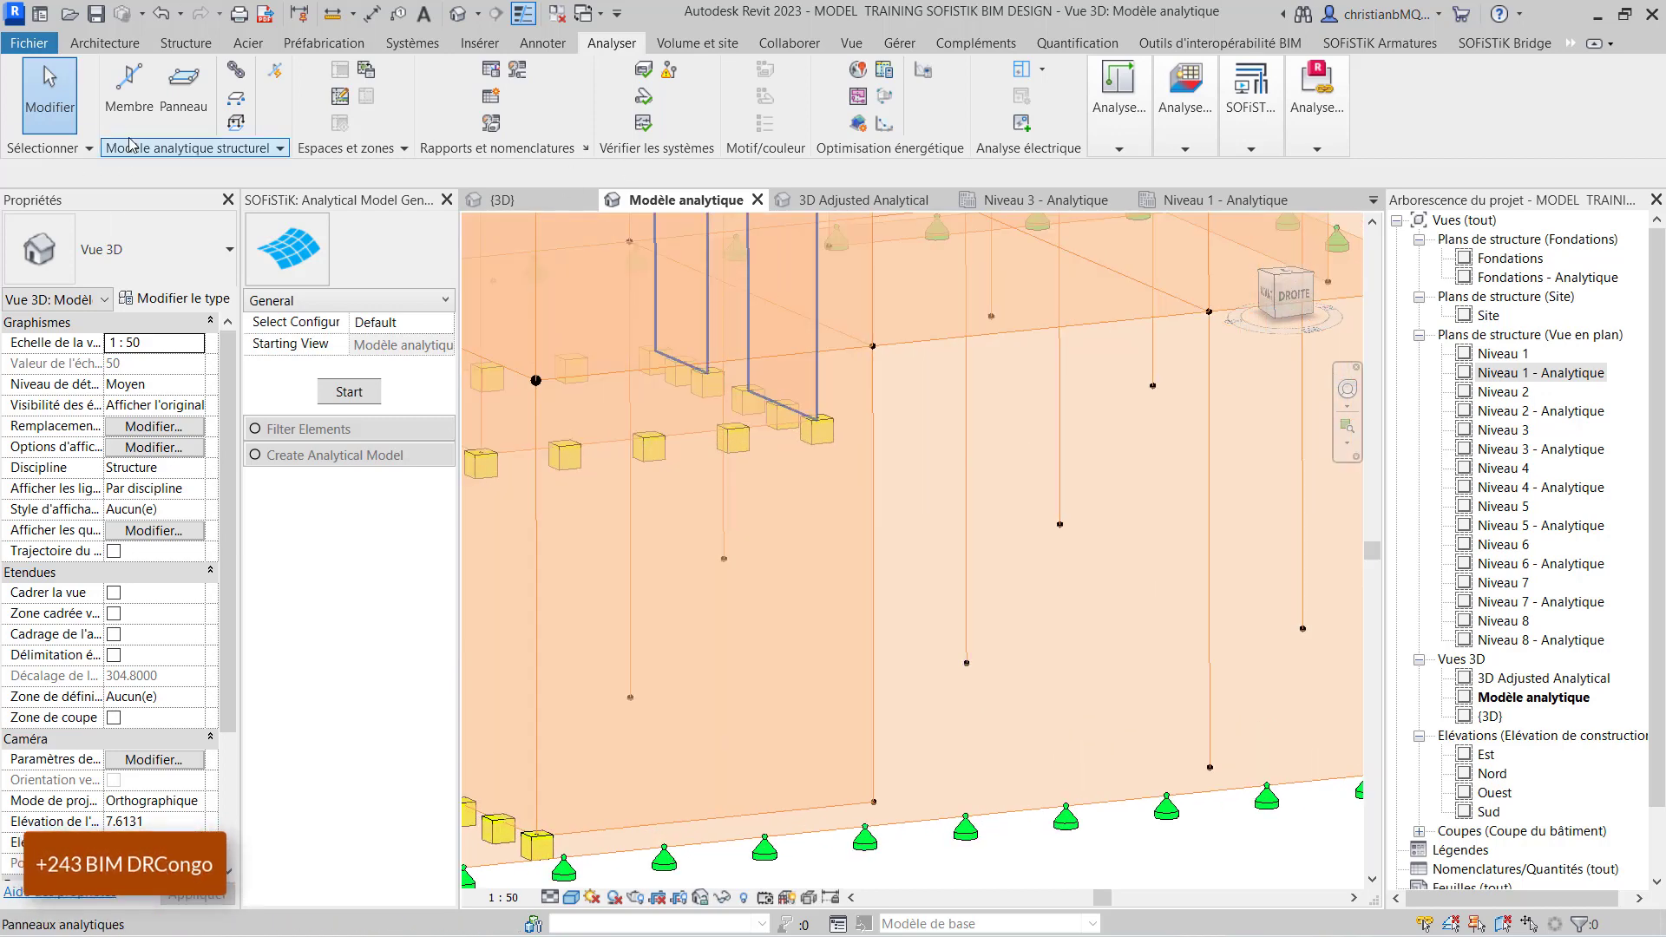
Place an Encastré point boundary condition at the base of a column standing on the foundation slab.
{"action": "left_click", "coordinate": [237, 96]}
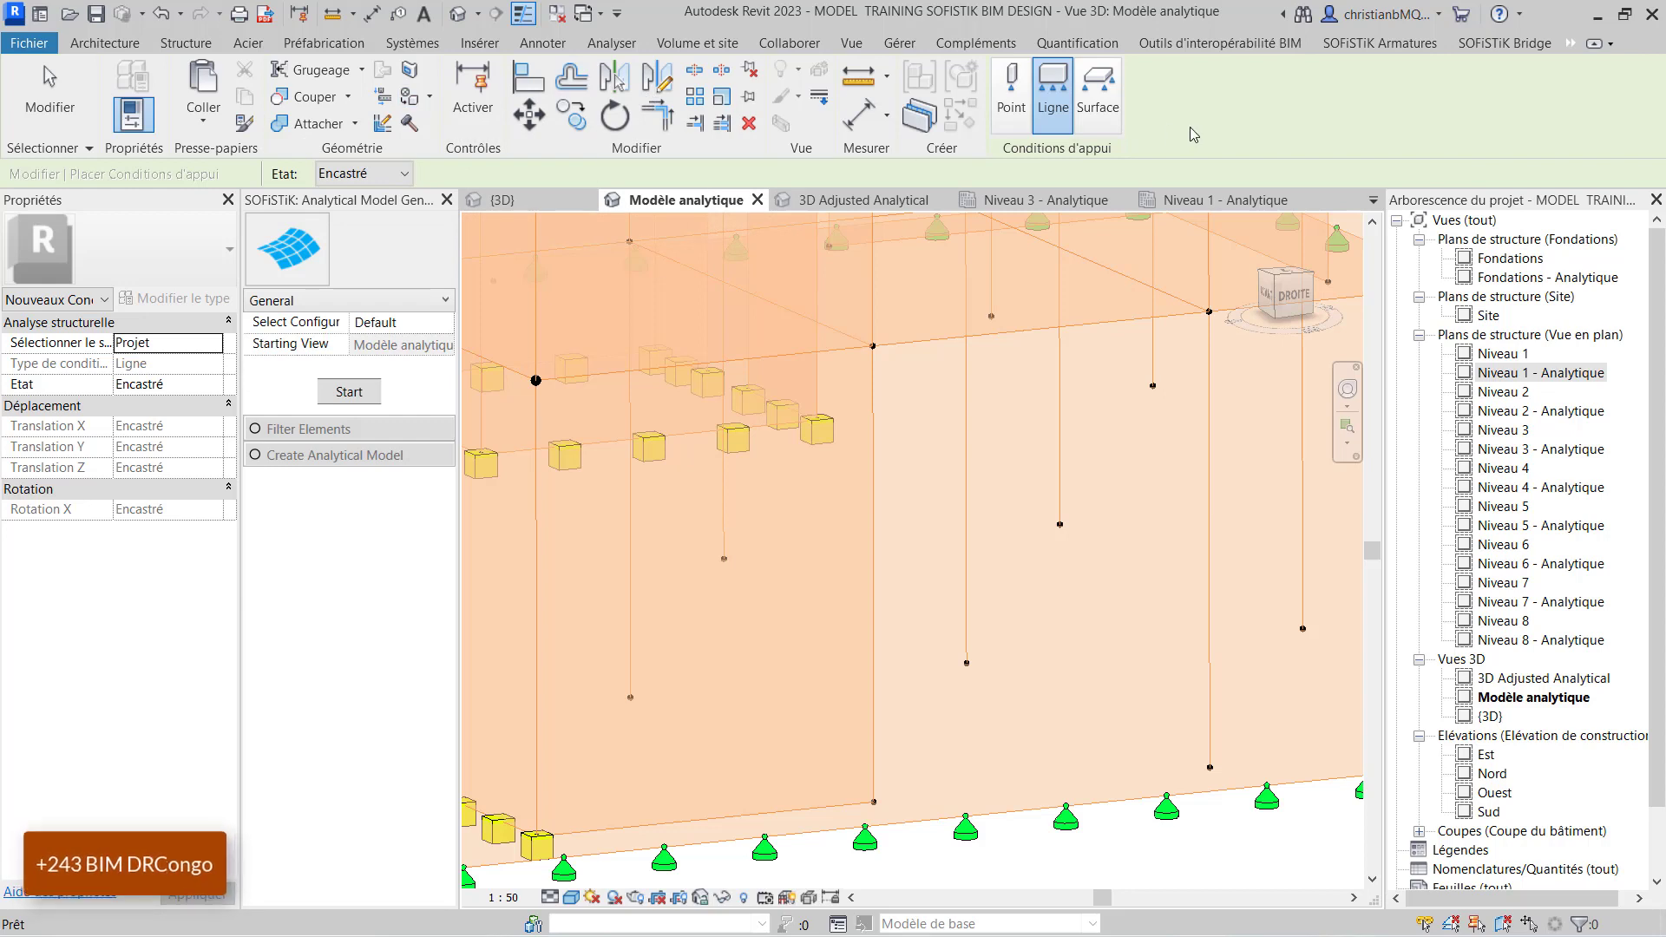
{"action": "left_click", "coordinate": [1007, 90]}
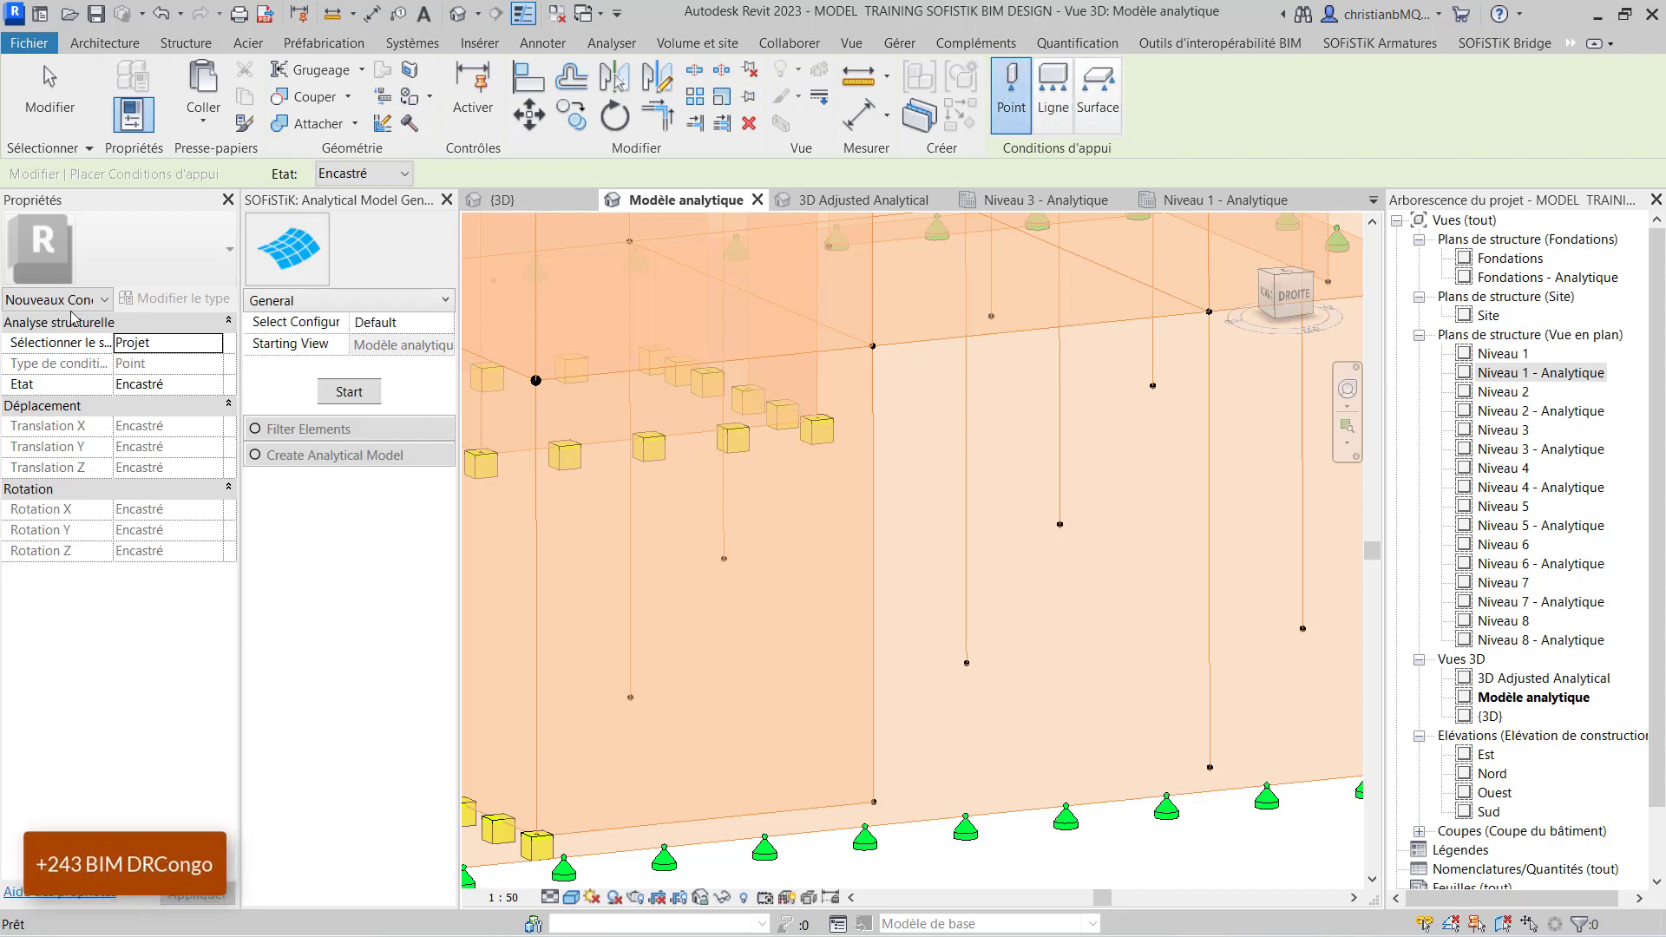
{"action": "left_click", "coordinate": [970, 669]}
{"action": "scroll", "coordinate": [982, 625], "scroll_direction": "down", "scroll_amount": 5}
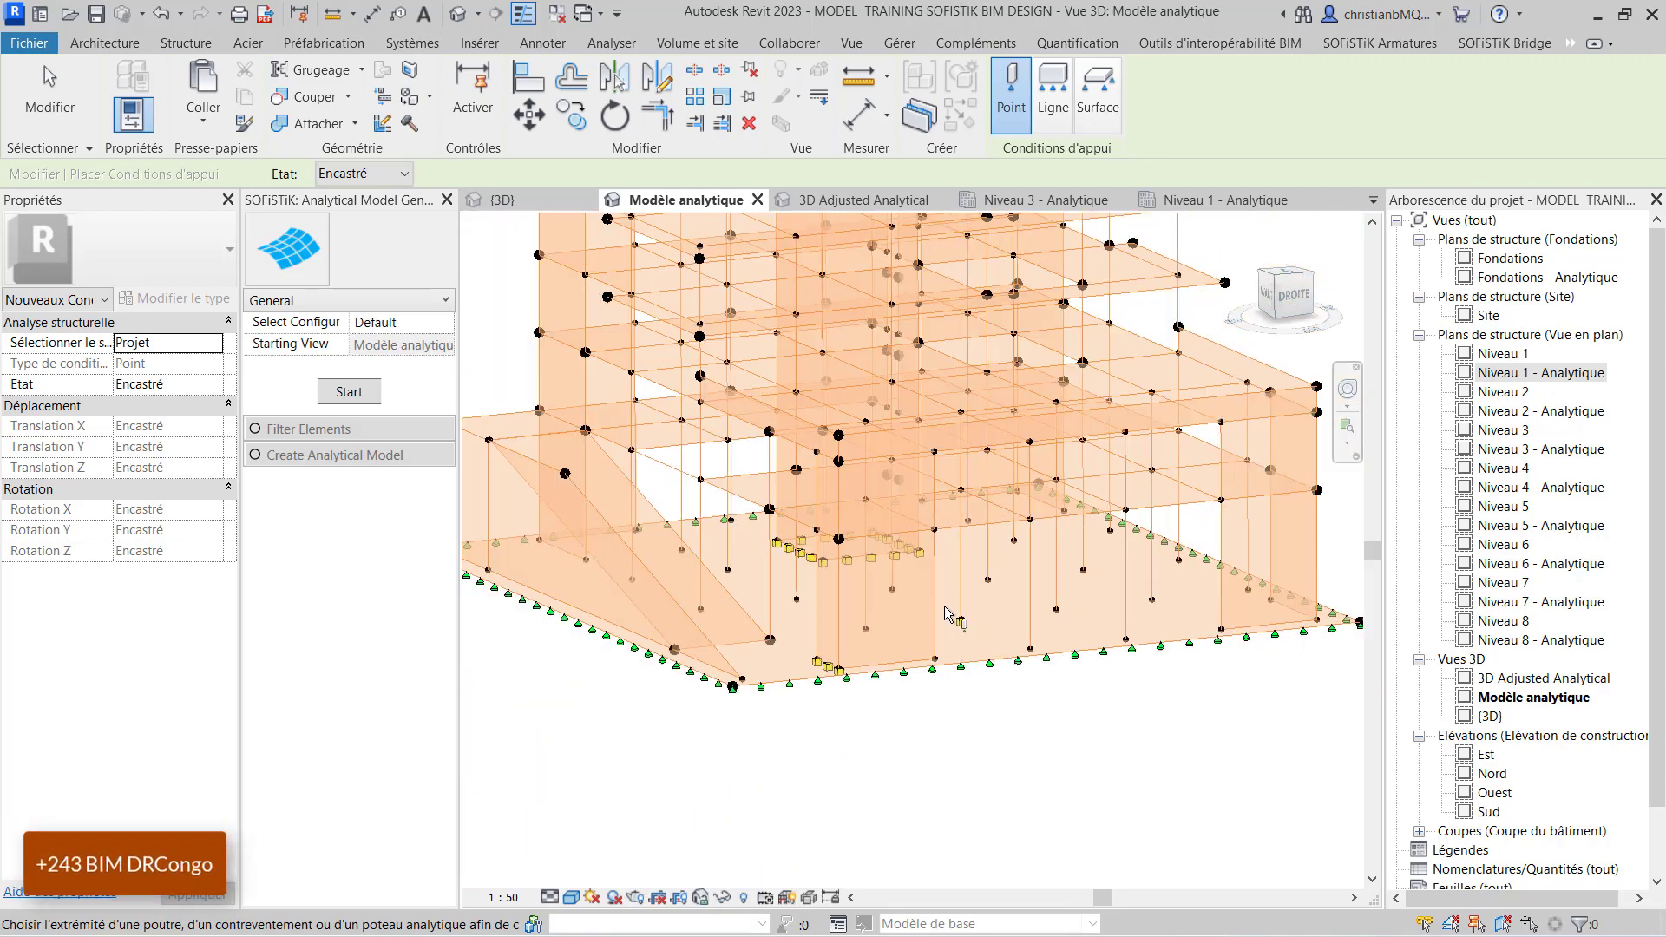
{"action": "key", "text": "Escape"}
Delete the line support under the short wall near the foundation slab's front corner.
{"action": "scroll", "coordinate": [959, 642], "scroll_direction": "up", "scroll_amount": 3}
{"action": "middle_click_drag", "start_coordinate": [959, 642], "coordinate": [769, 753], "text": "shift"}
{"action": "scroll", "coordinate": [768, 753], "scroll_direction": "up", "scroll_amount": 3}
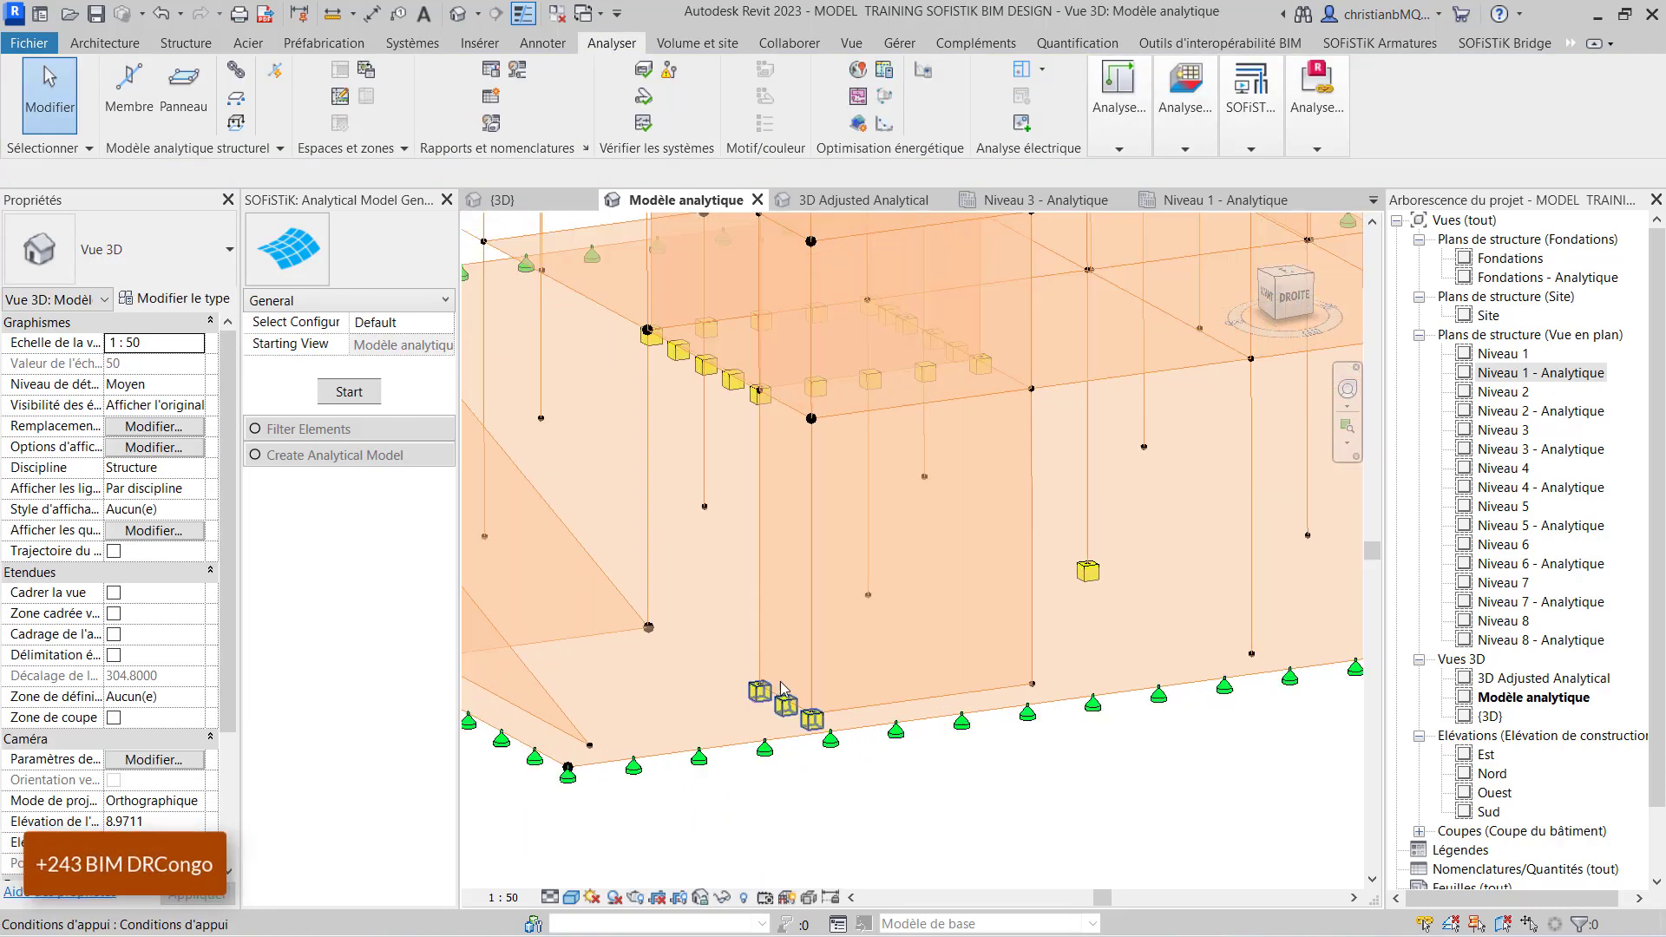
{"action": "left_click", "coordinate": [790, 711]}
{"action": "key", "text": "Escape"}
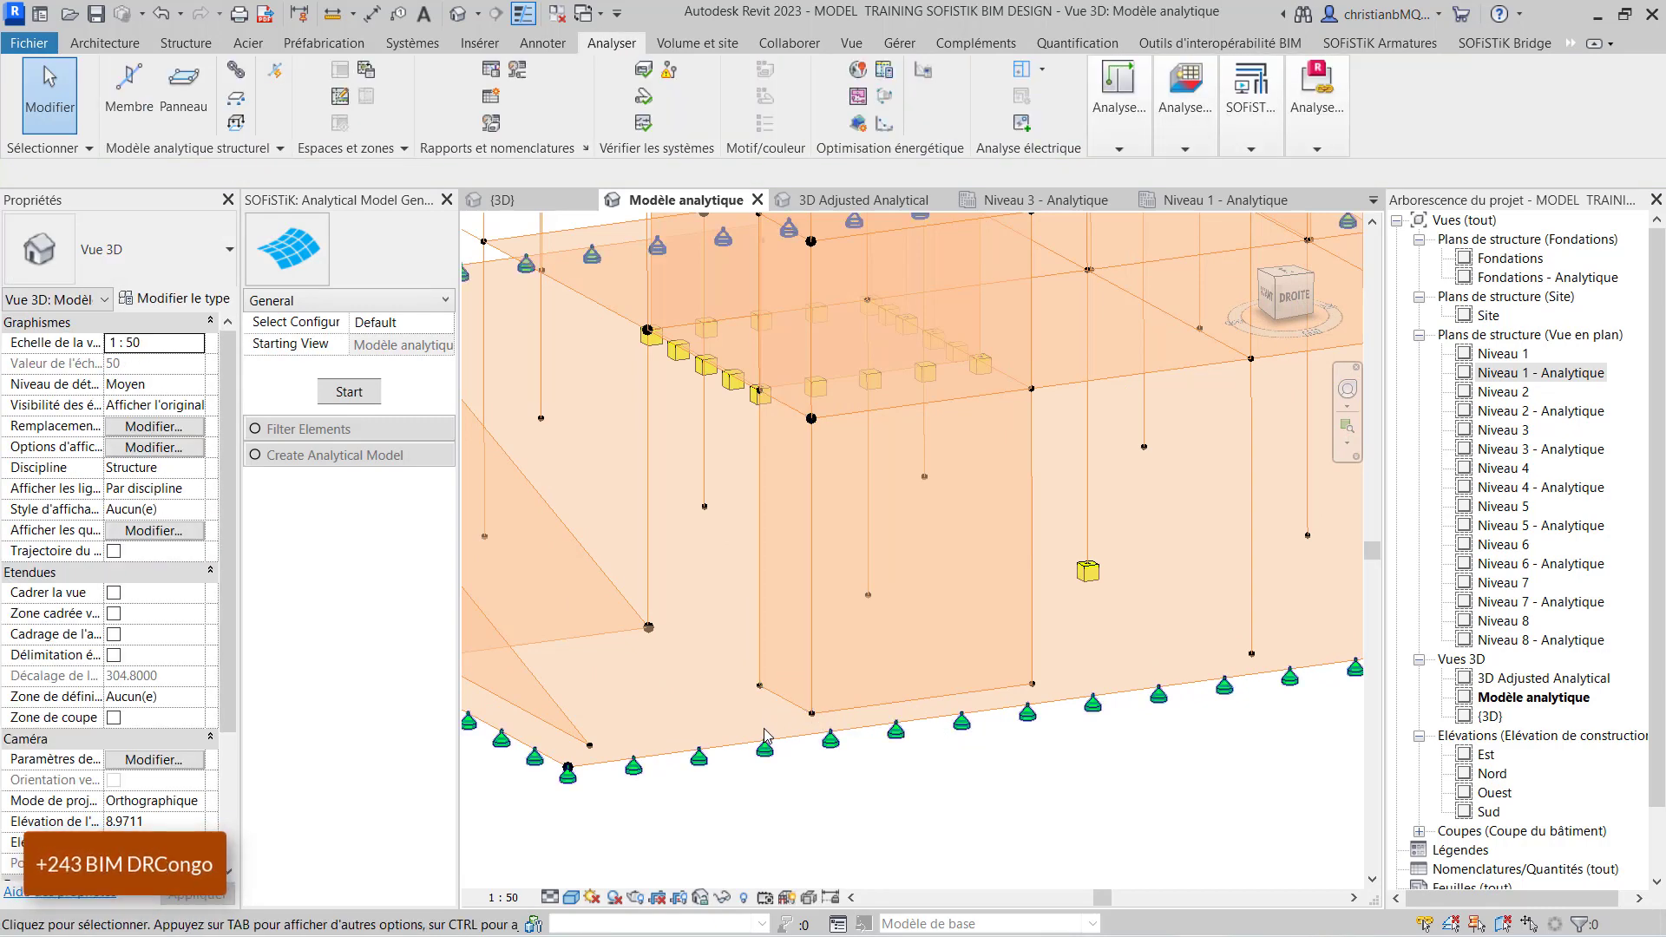
{"action": "scroll", "coordinate": [776, 725], "scroll_direction": "down", "scroll_amount": 3}
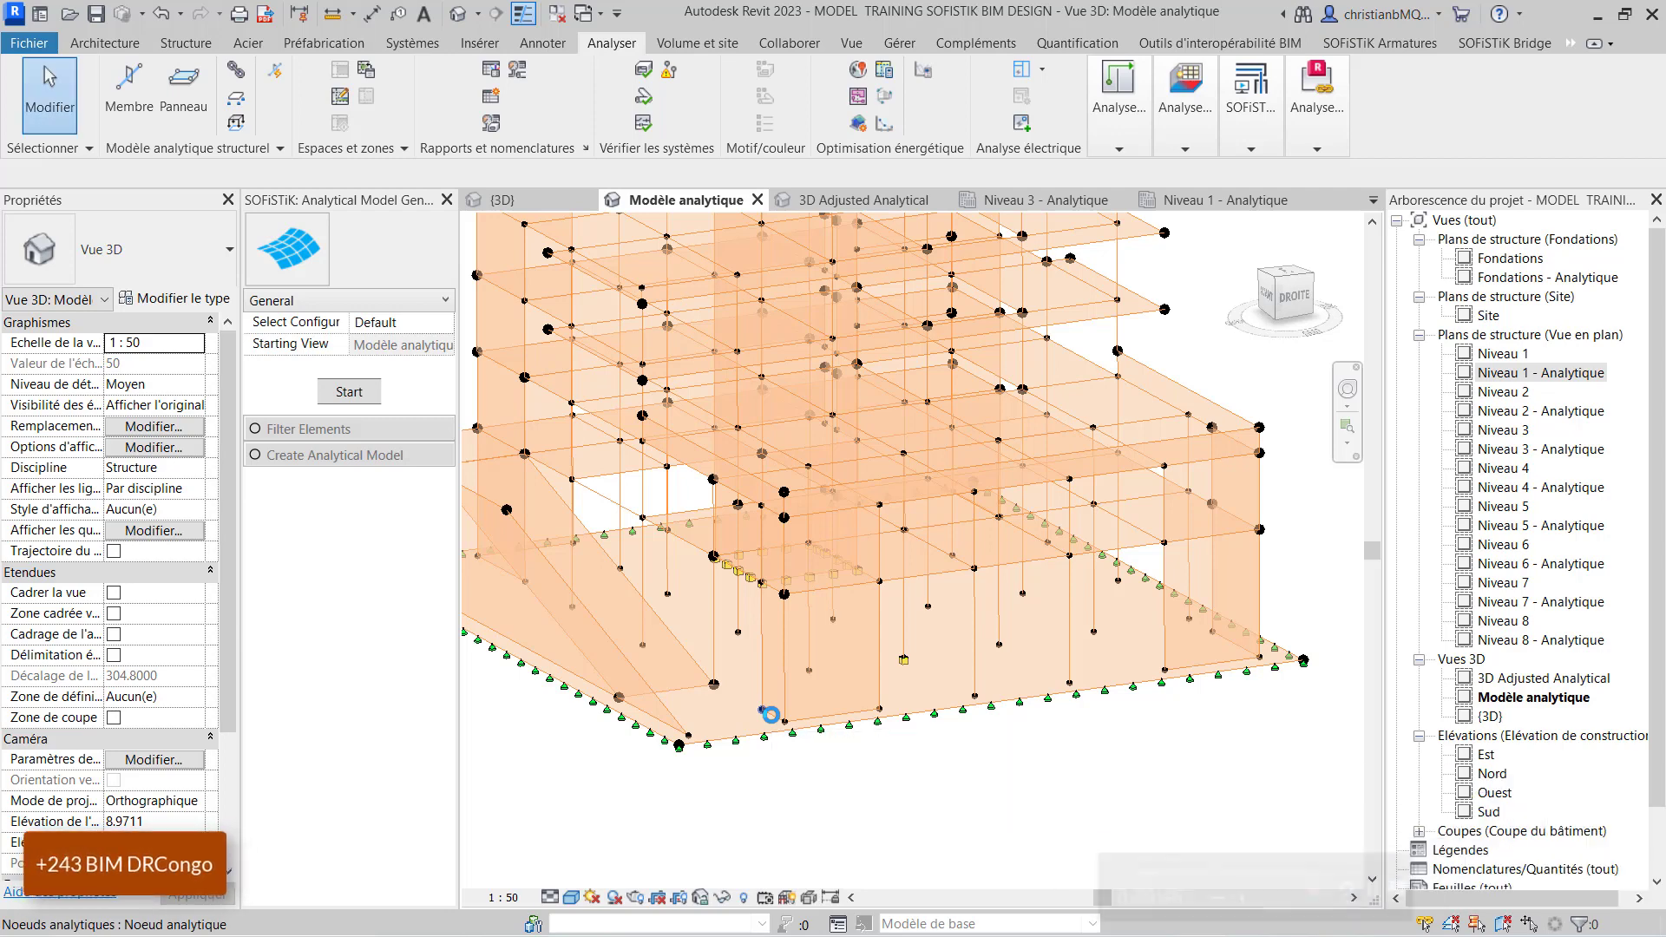
Start placing a concentrated load on the analytical model and check its type properties and the available load cases.
{"action": "scroll", "coordinate": [876, 723], "scroll_direction": "down", "scroll_amount": 5}
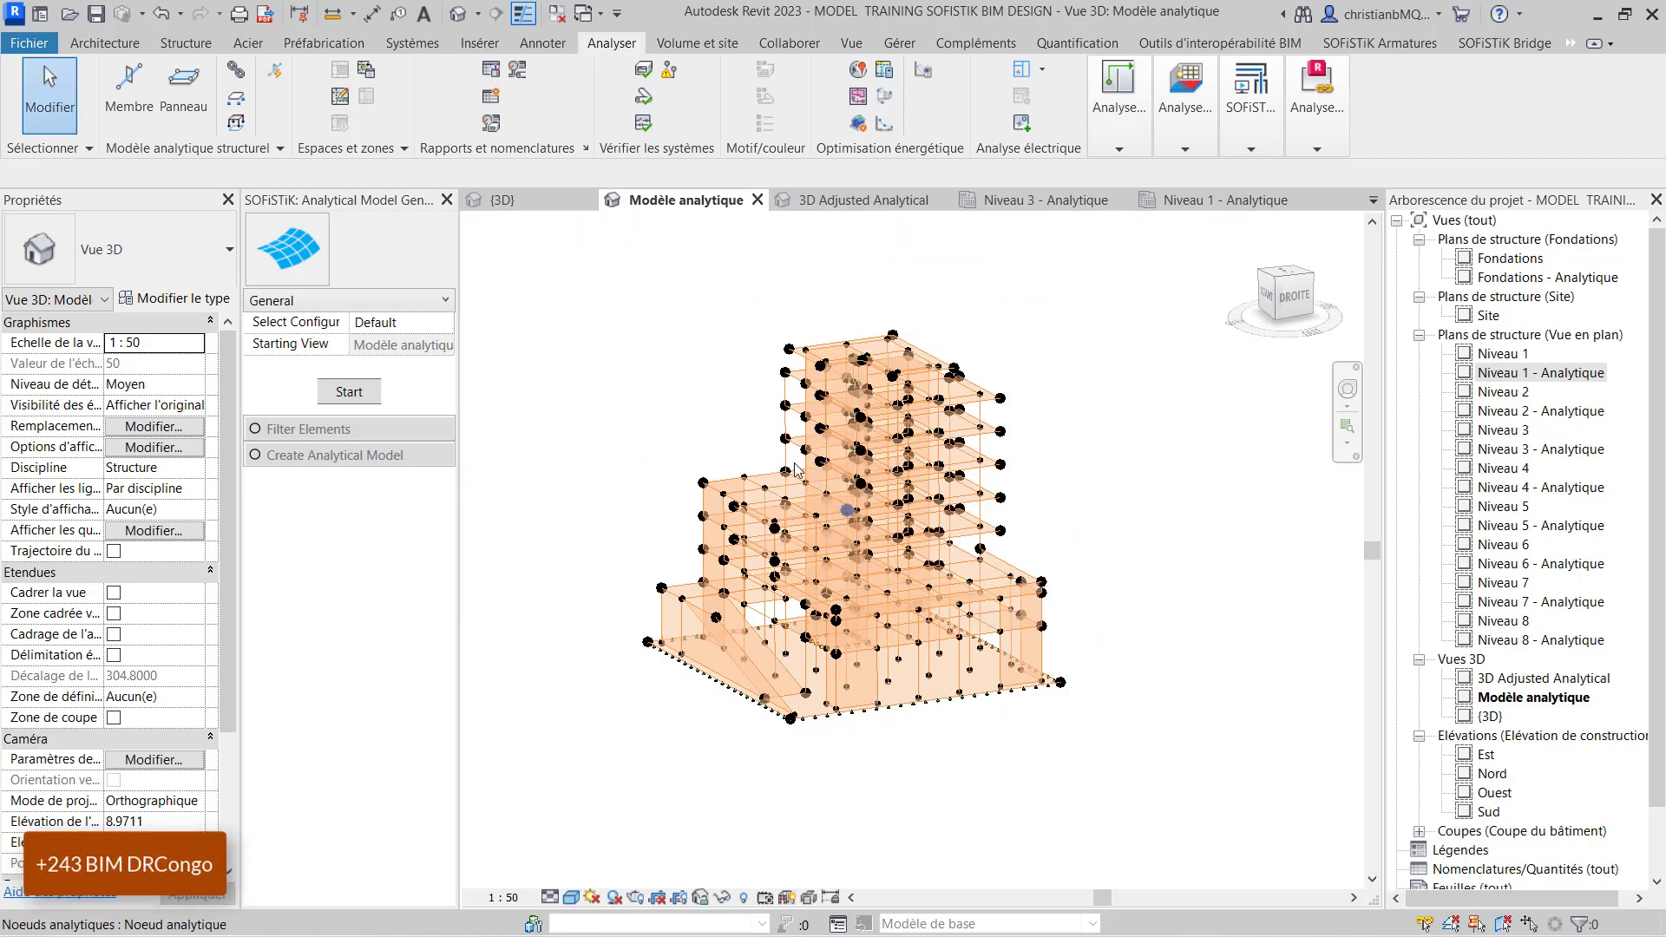
{"action": "scroll", "coordinate": [727, 605], "scroll_direction": "up", "scroll_amount": 2}
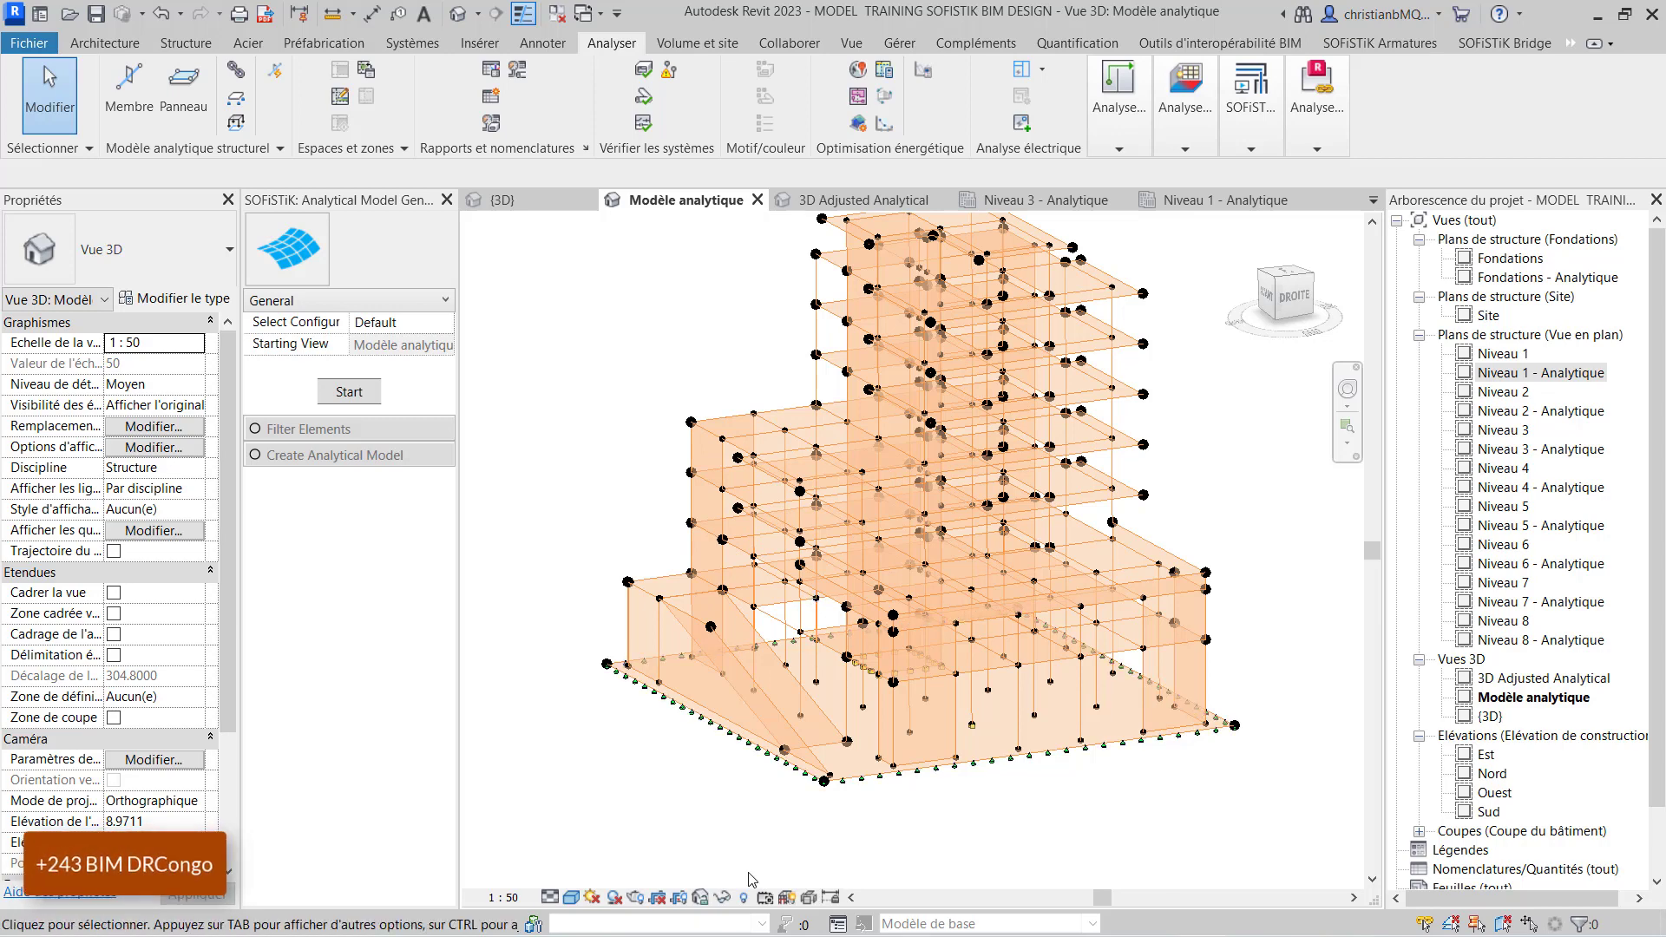
{"action": "scroll", "coordinate": [805, 727], "scroll_direction": "down", "scroll_amount": 2}
{"action": "middle_click_drag", "start_coordinate": [766, 616], "coordinate": [834, 599], "text": "shift"}
{"action": "scroll", "coordinate": [951, 336], "scroll_direction": "up", "scroll_amount": 1}
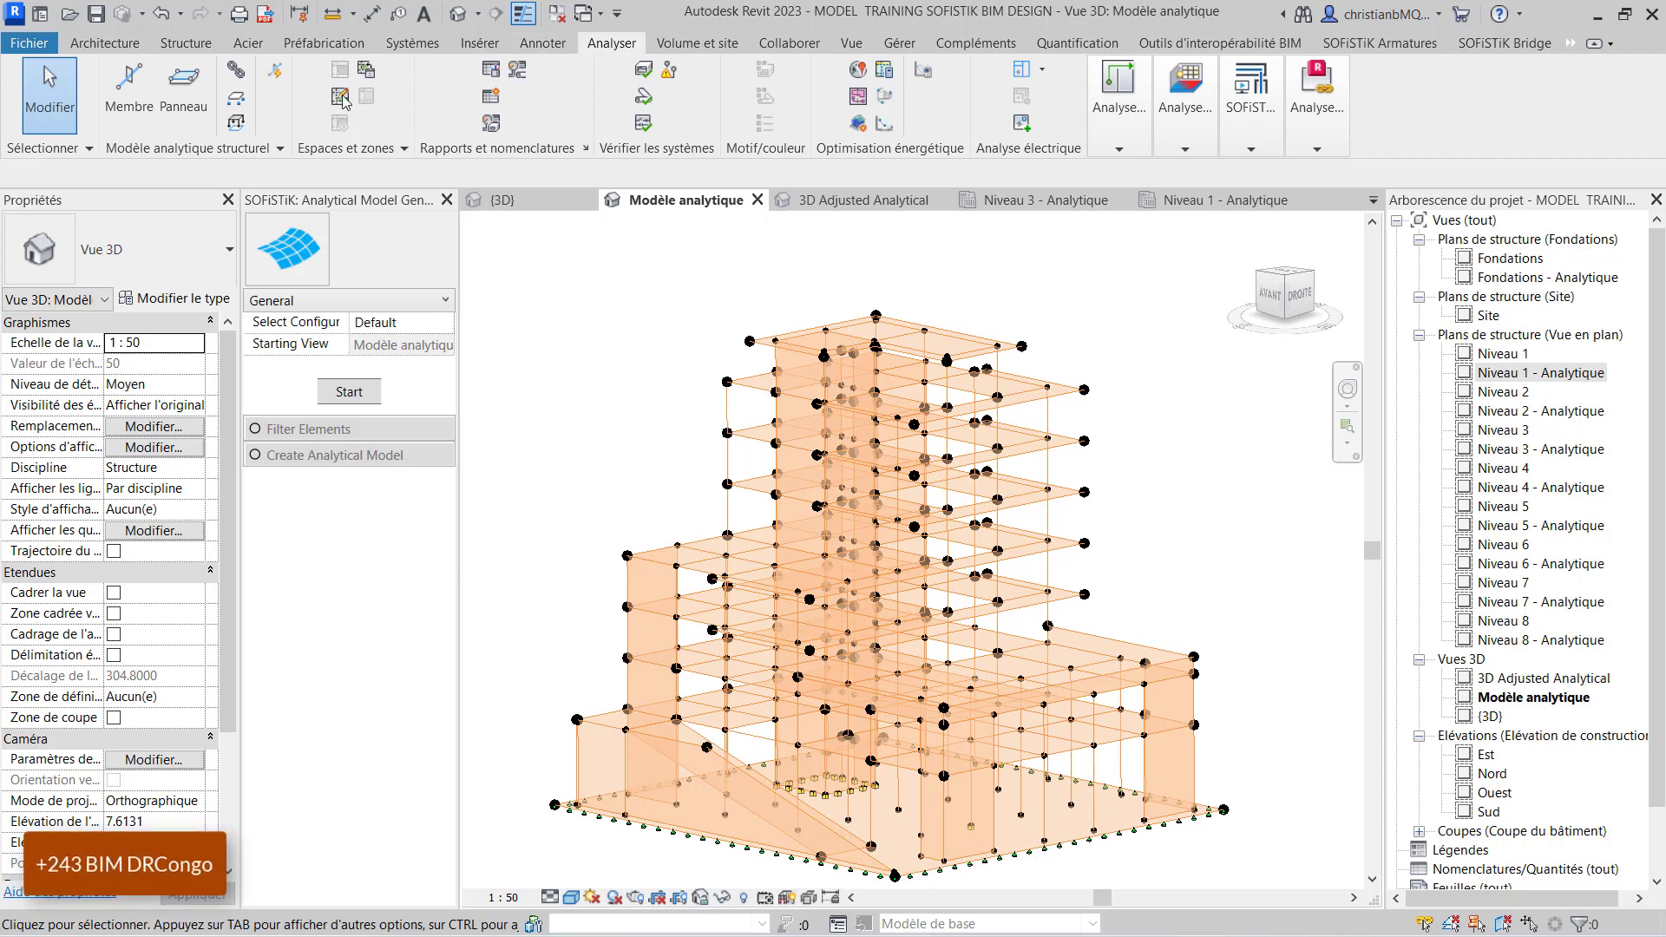
{"action": "left_click", "coordinate": [239, 124]}
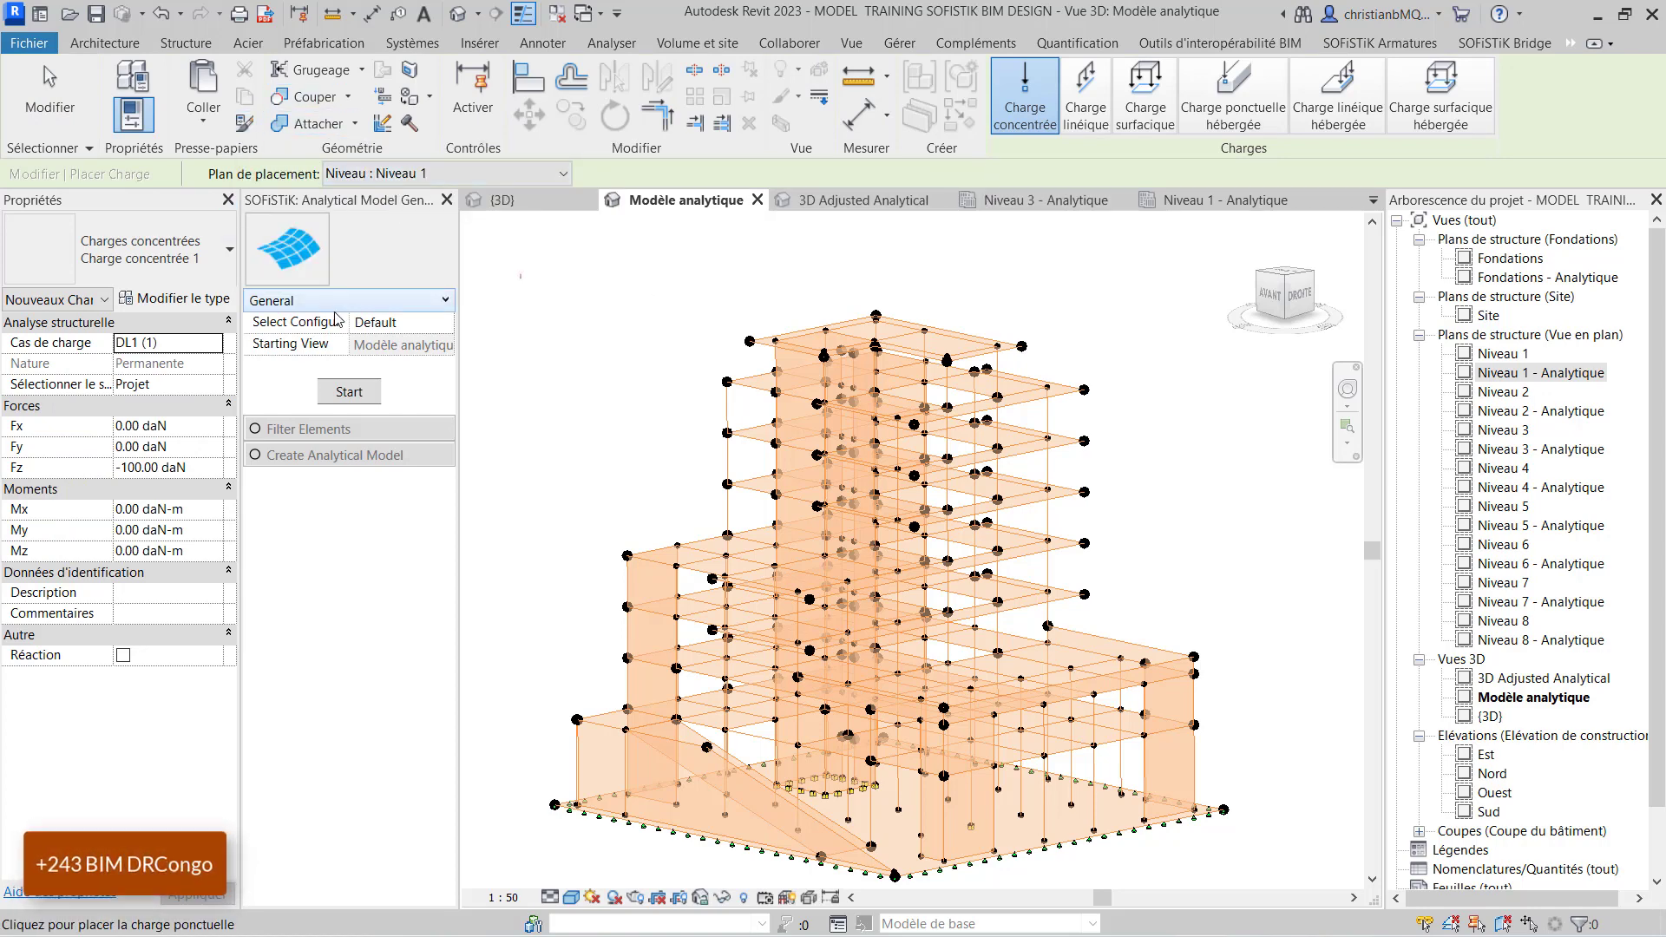
{"action": "left_click", "coordinate": [211, 304]}
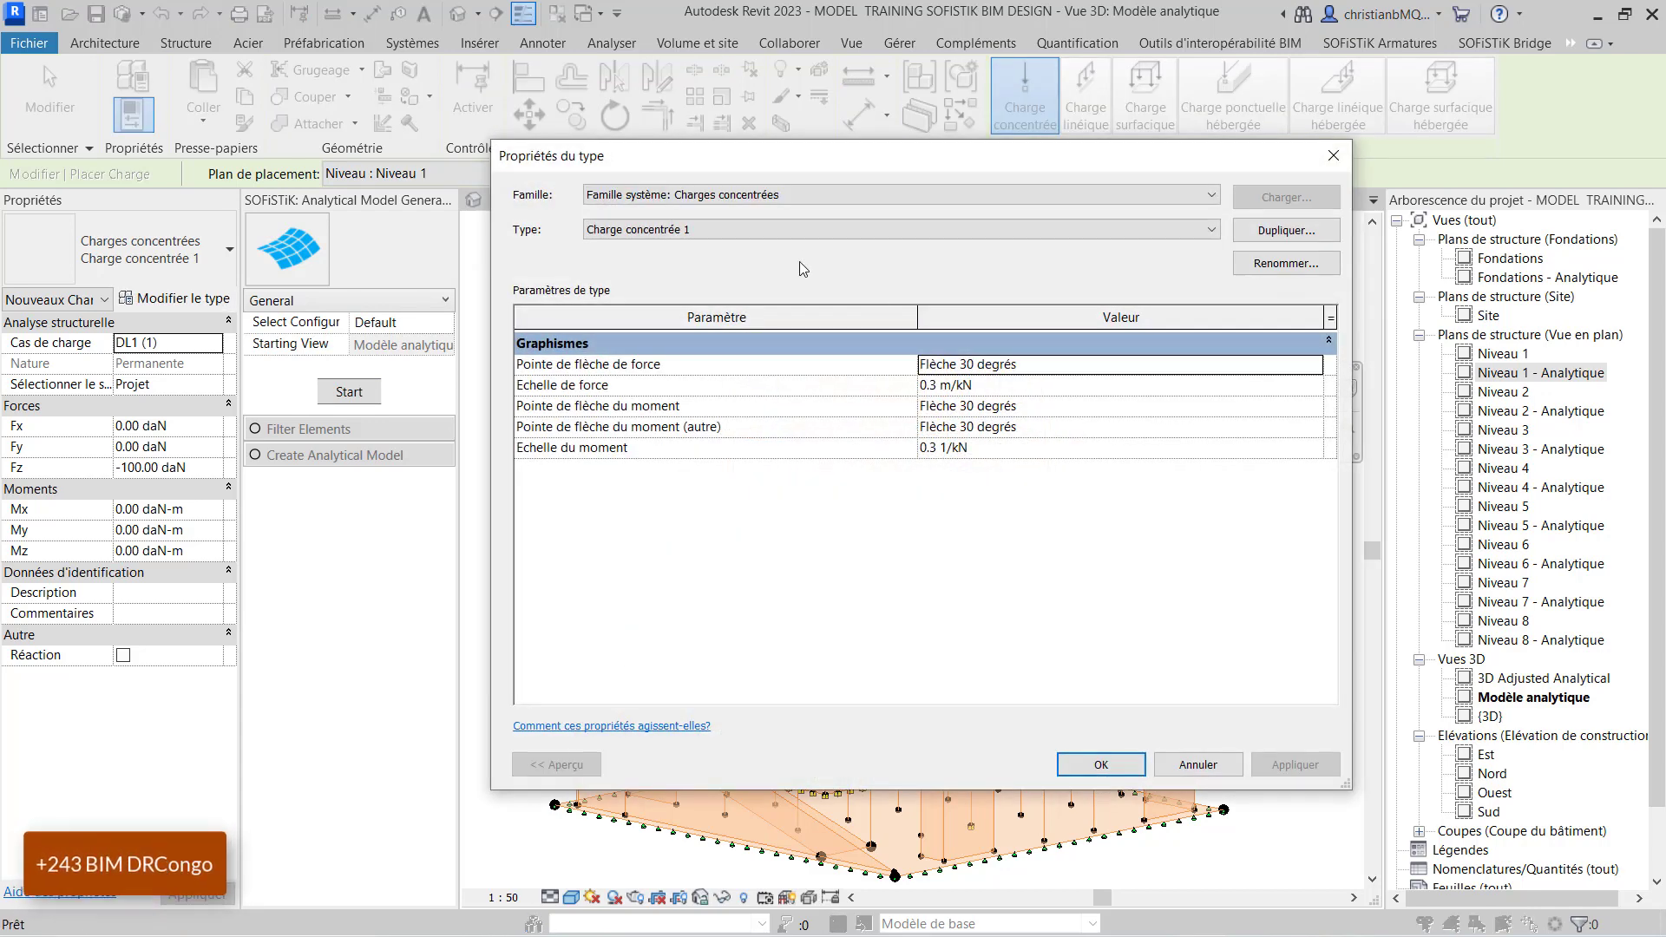
{"action": "left_click", "coordinate": [1333, 156]}
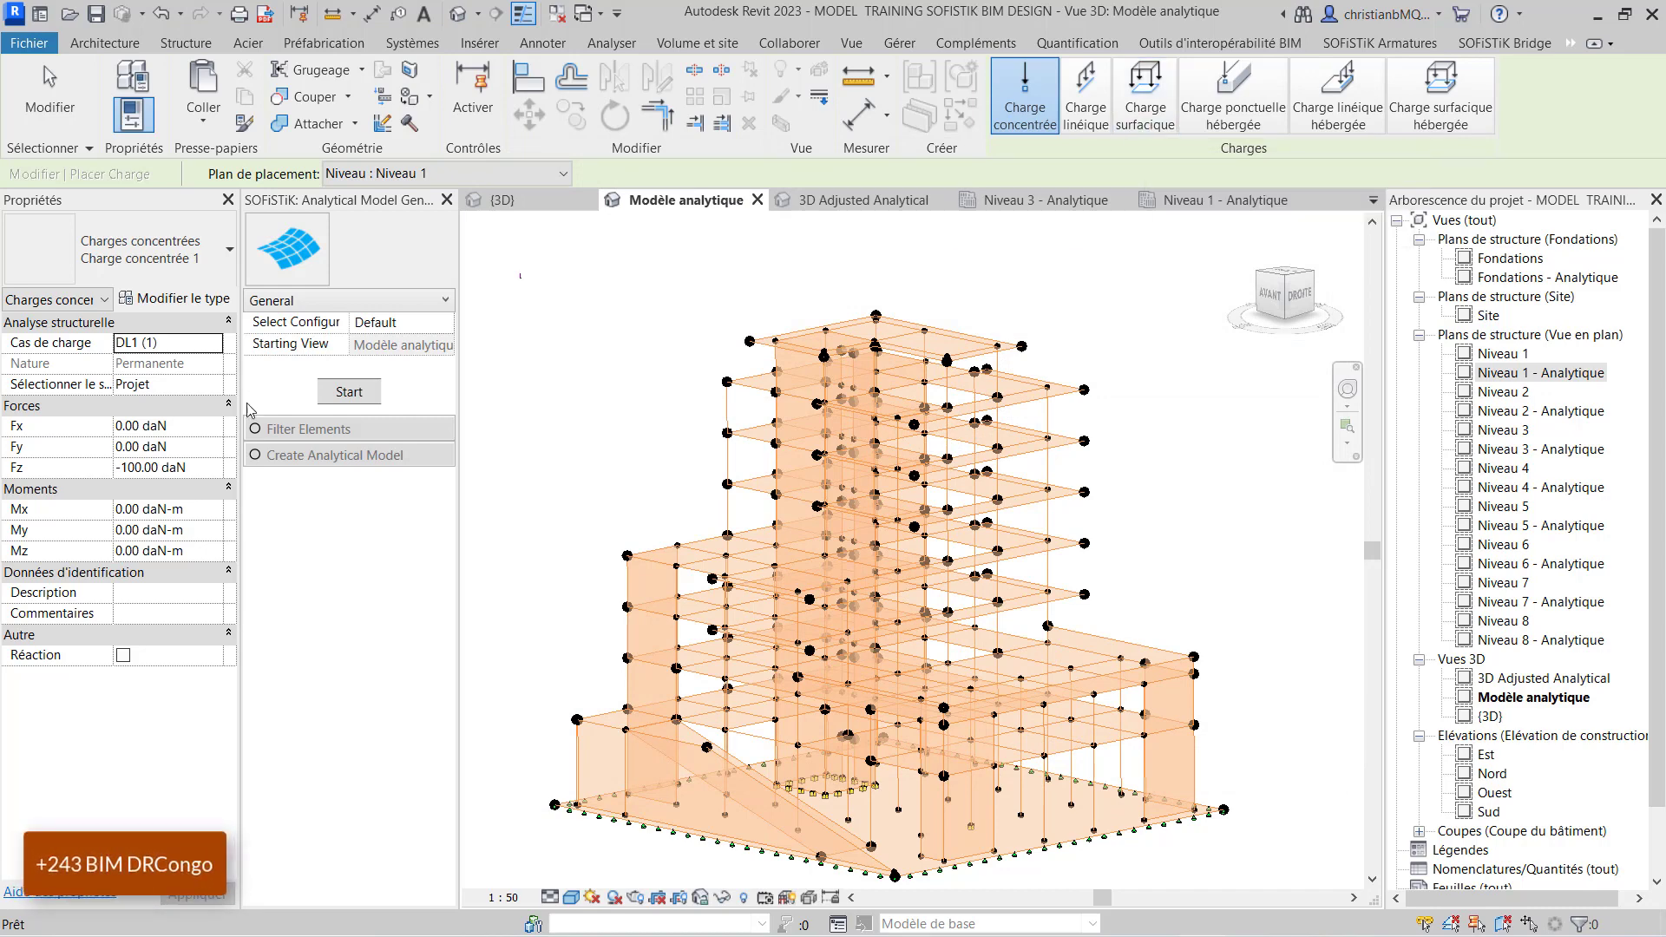
{"action": "left_click", "coordinate": [200, 344]}
{"action": "left_click", "coordinate": [212, 345]}
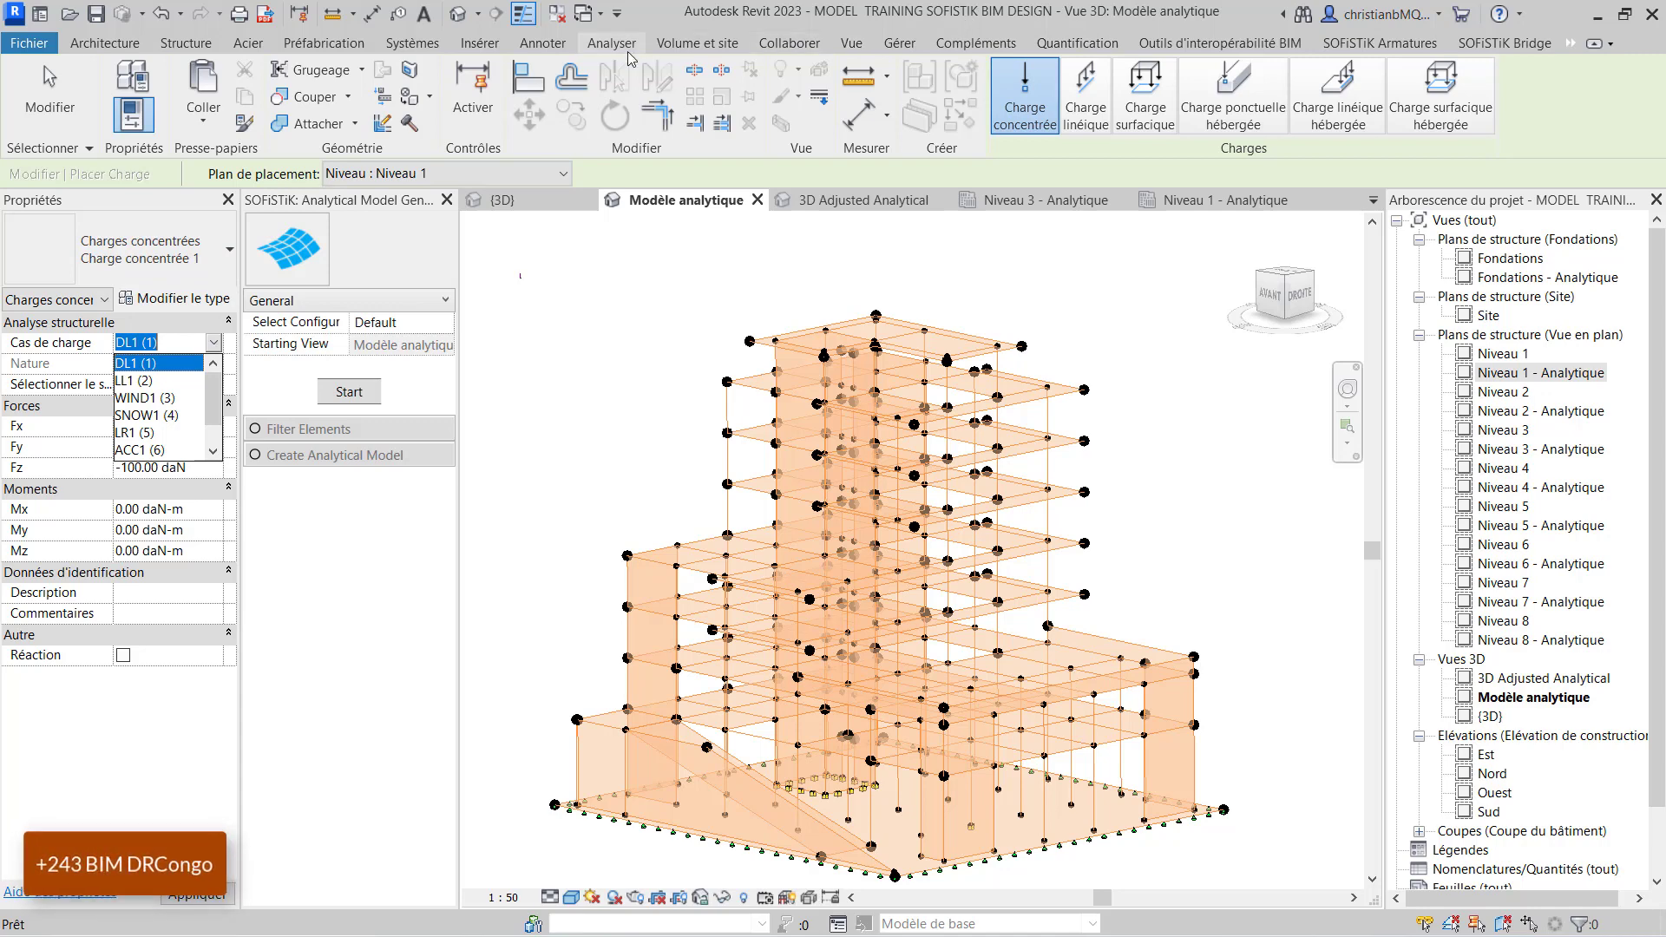
In the structural load case settings, rename the roof live load case LR1 as LR1 Toiture.
{"action": "left_click", "coordinate": [612, 43]}
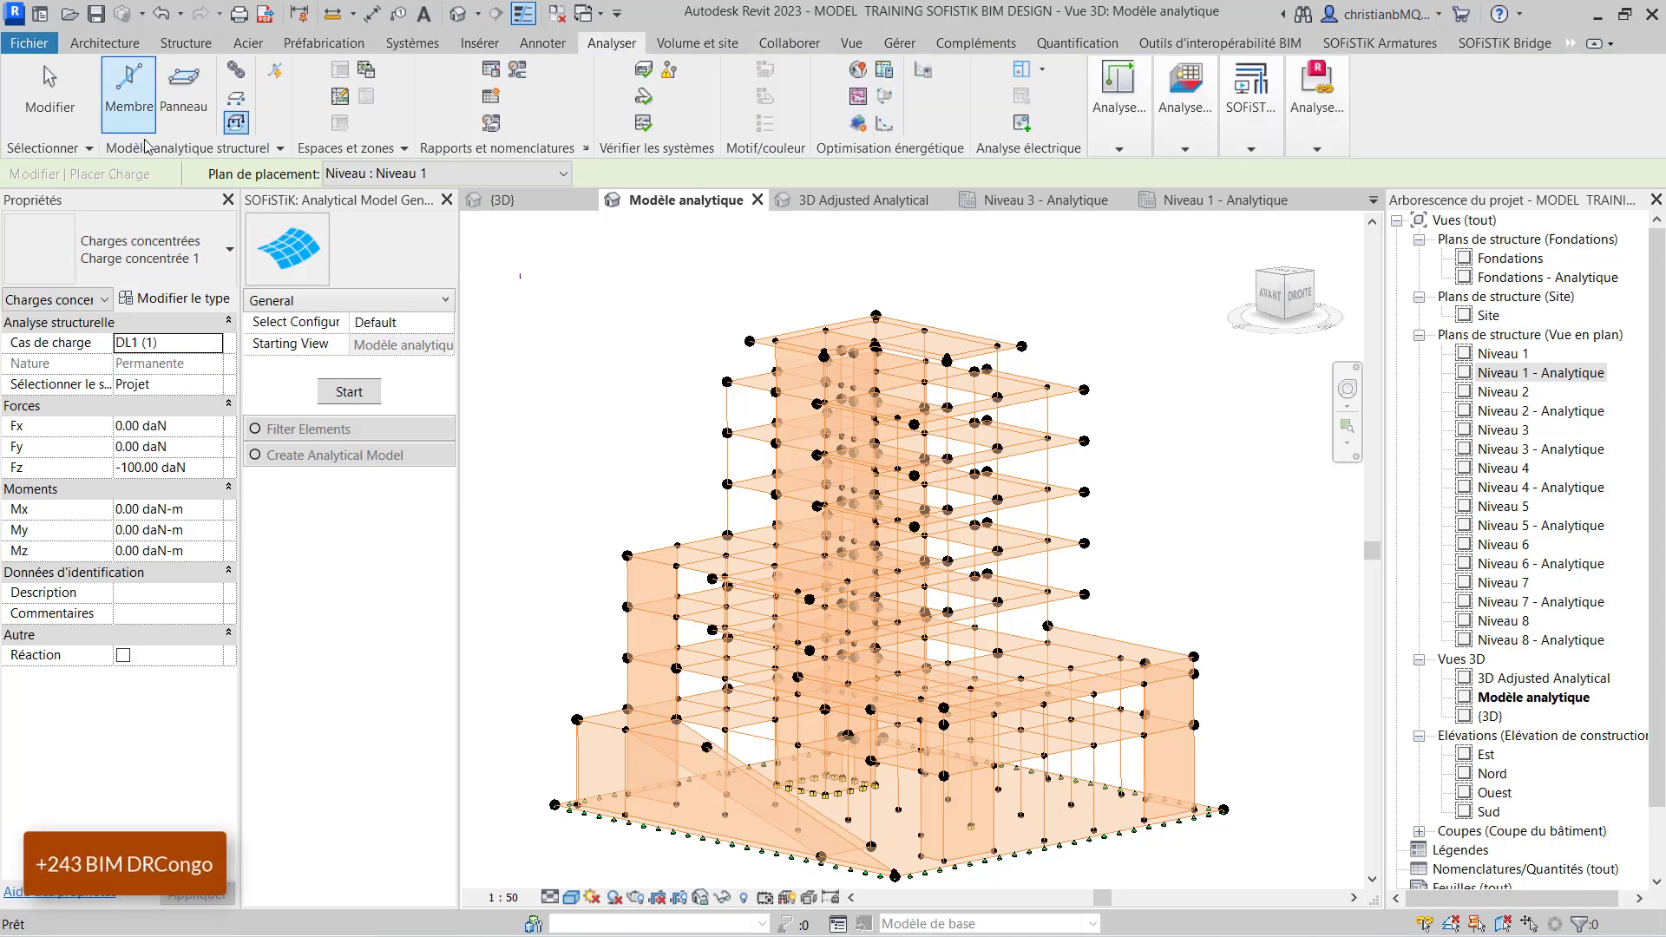
{"action": "left_click", "coordinate": [271, 149]}
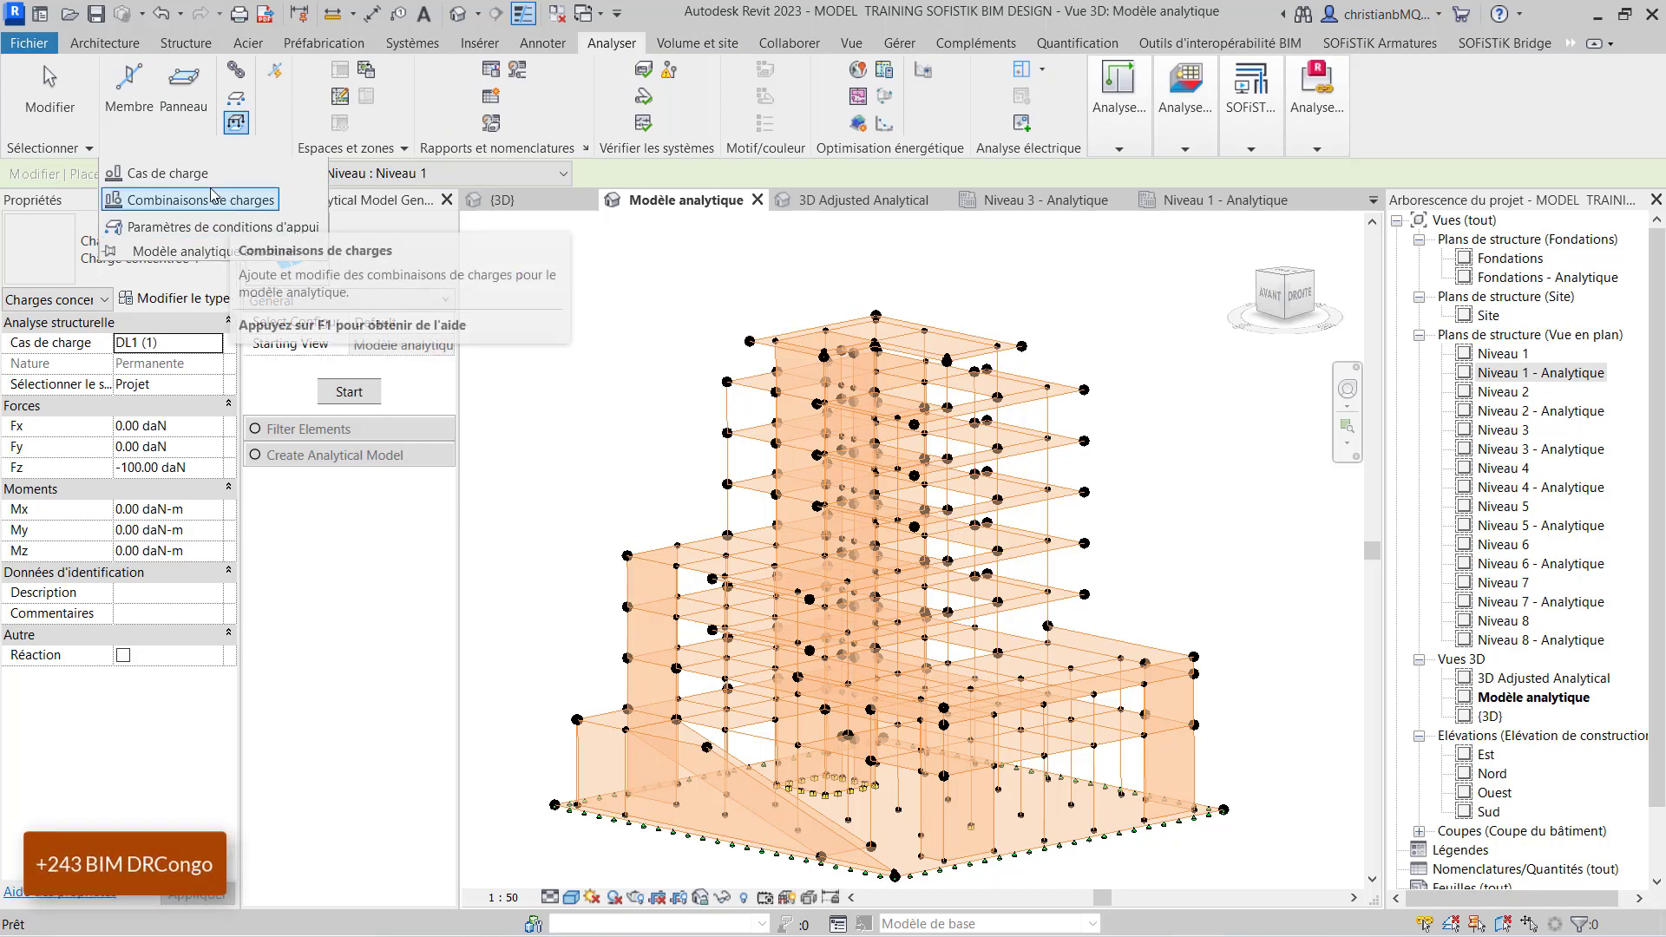
{"action": "left_click", "coordinate": [168, 173]}
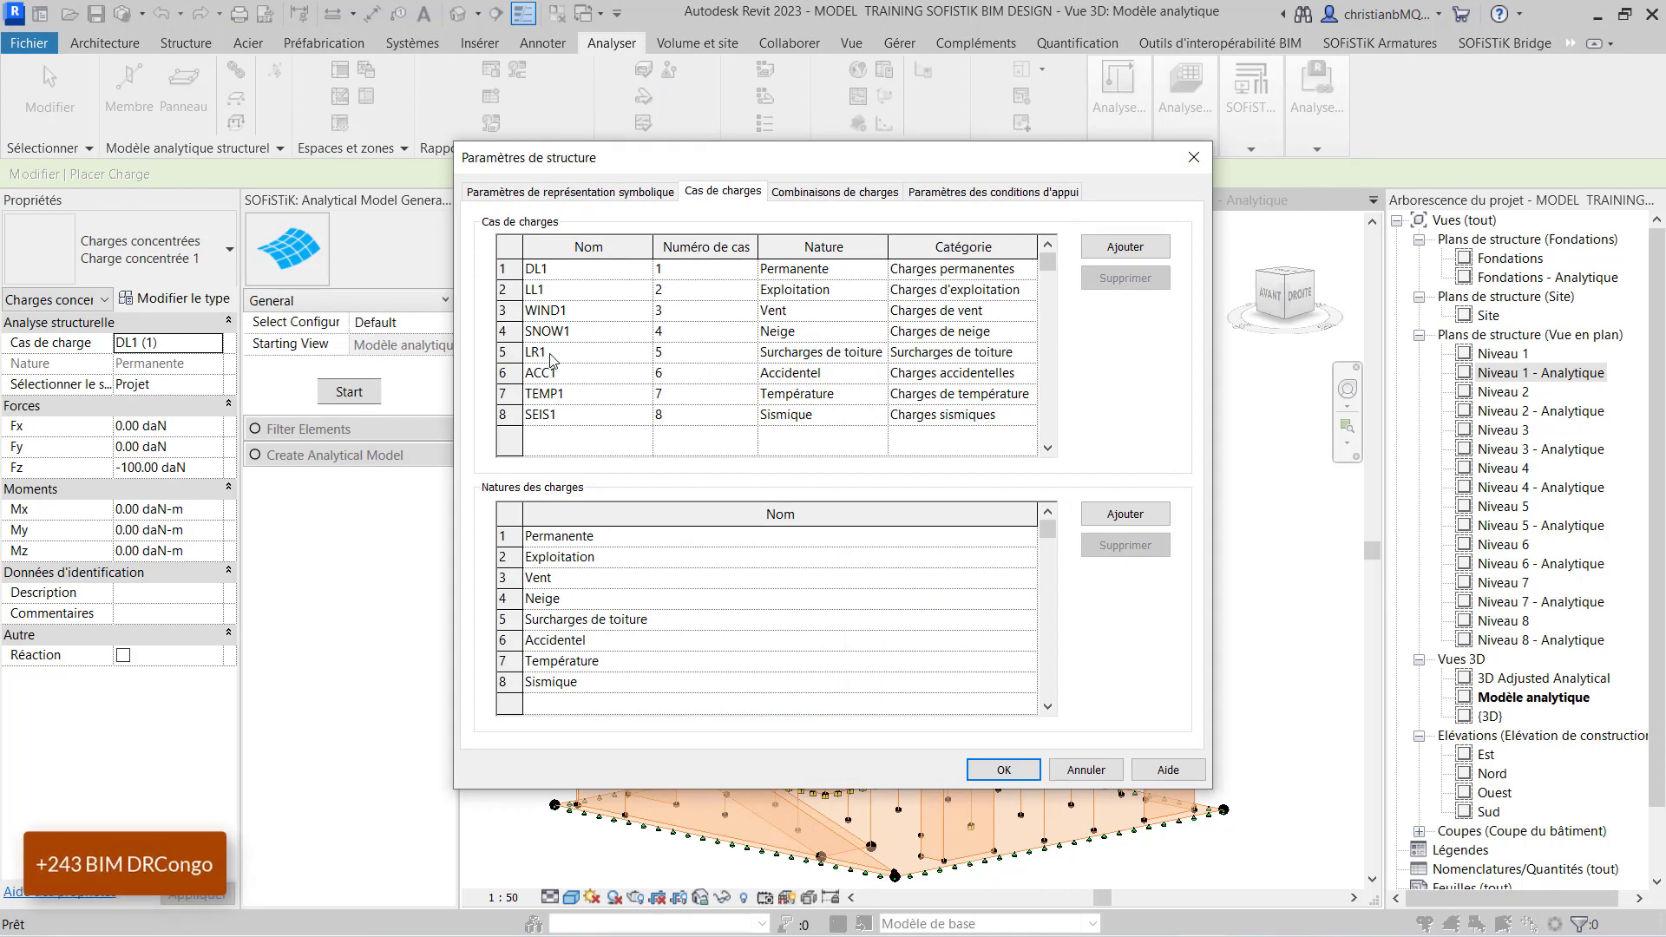
{"action": "left_click", "coordinate": [576, 355]}
{"action": "left_click", "coordinate": [577, 358]}
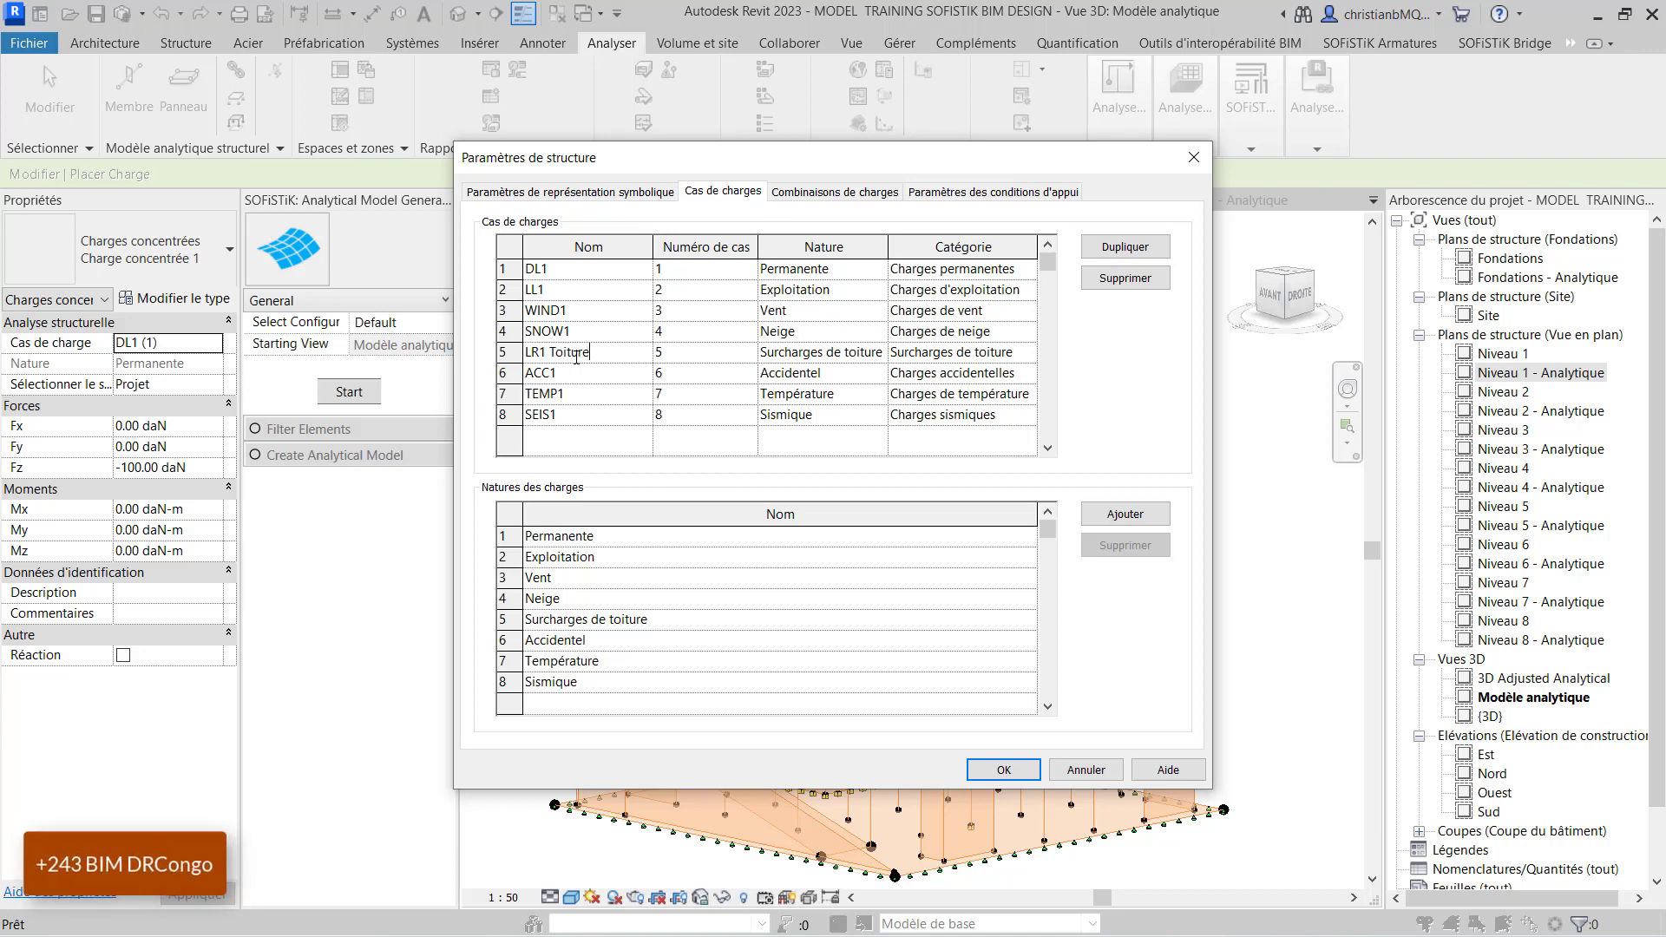
{"action": "left_click", "coordinate": [598, 412]}
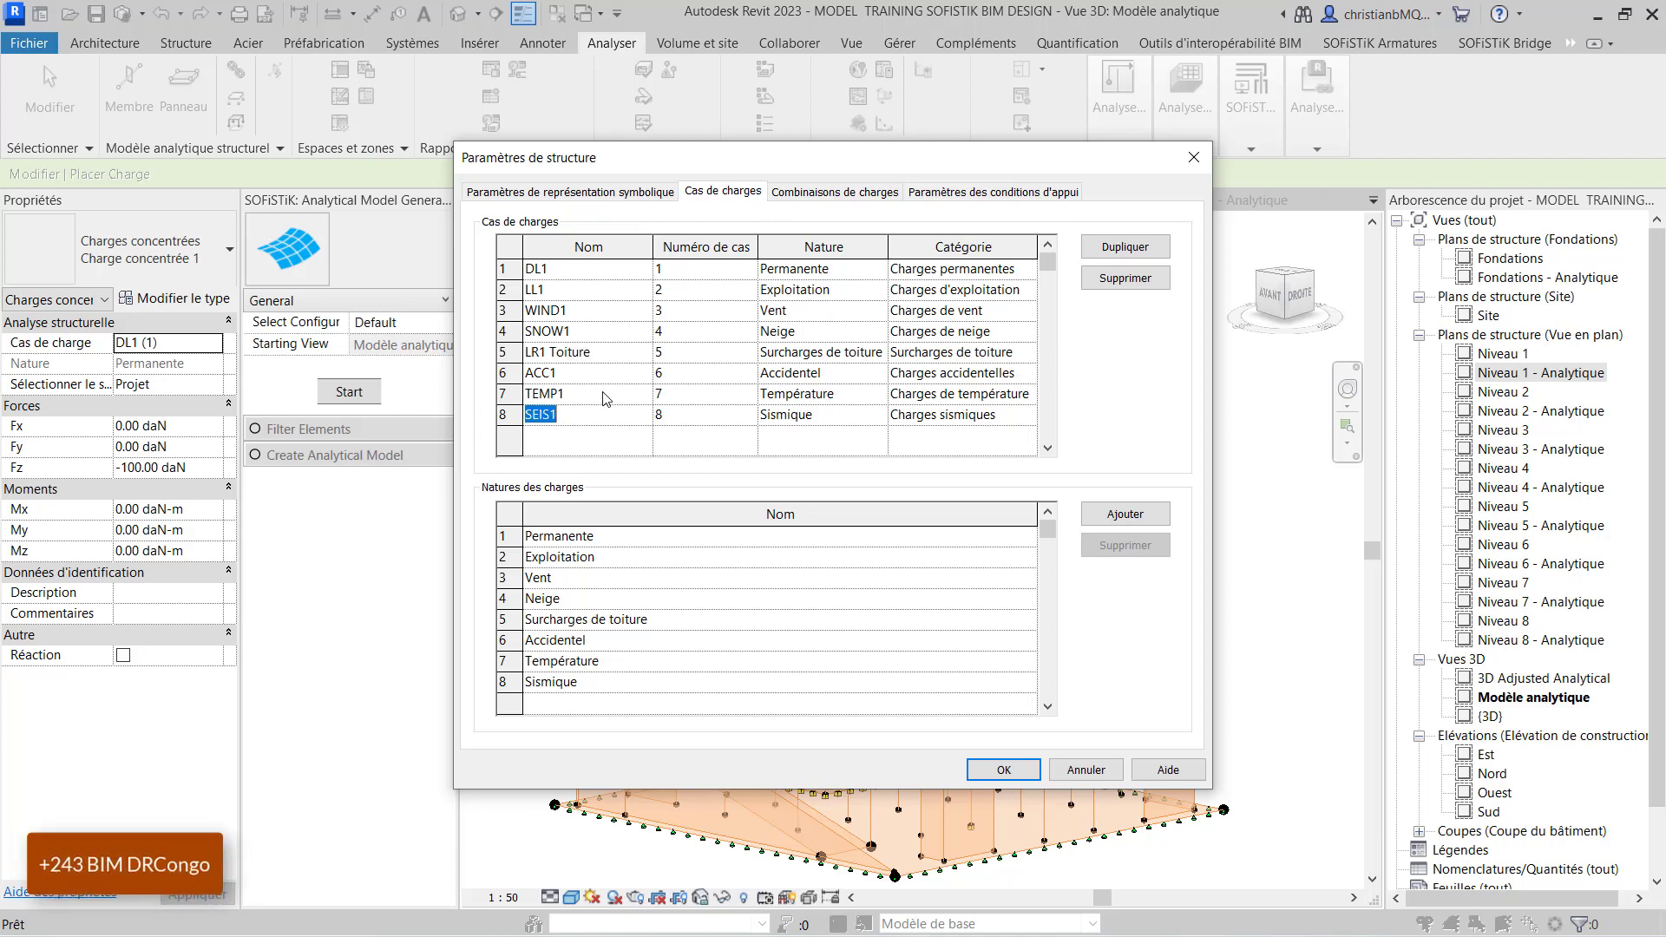
Duplicate the LL1 live load case and name the copy LL1 (1) Rampe.
{"action": "left_click", "coordinate": [612, 294]}
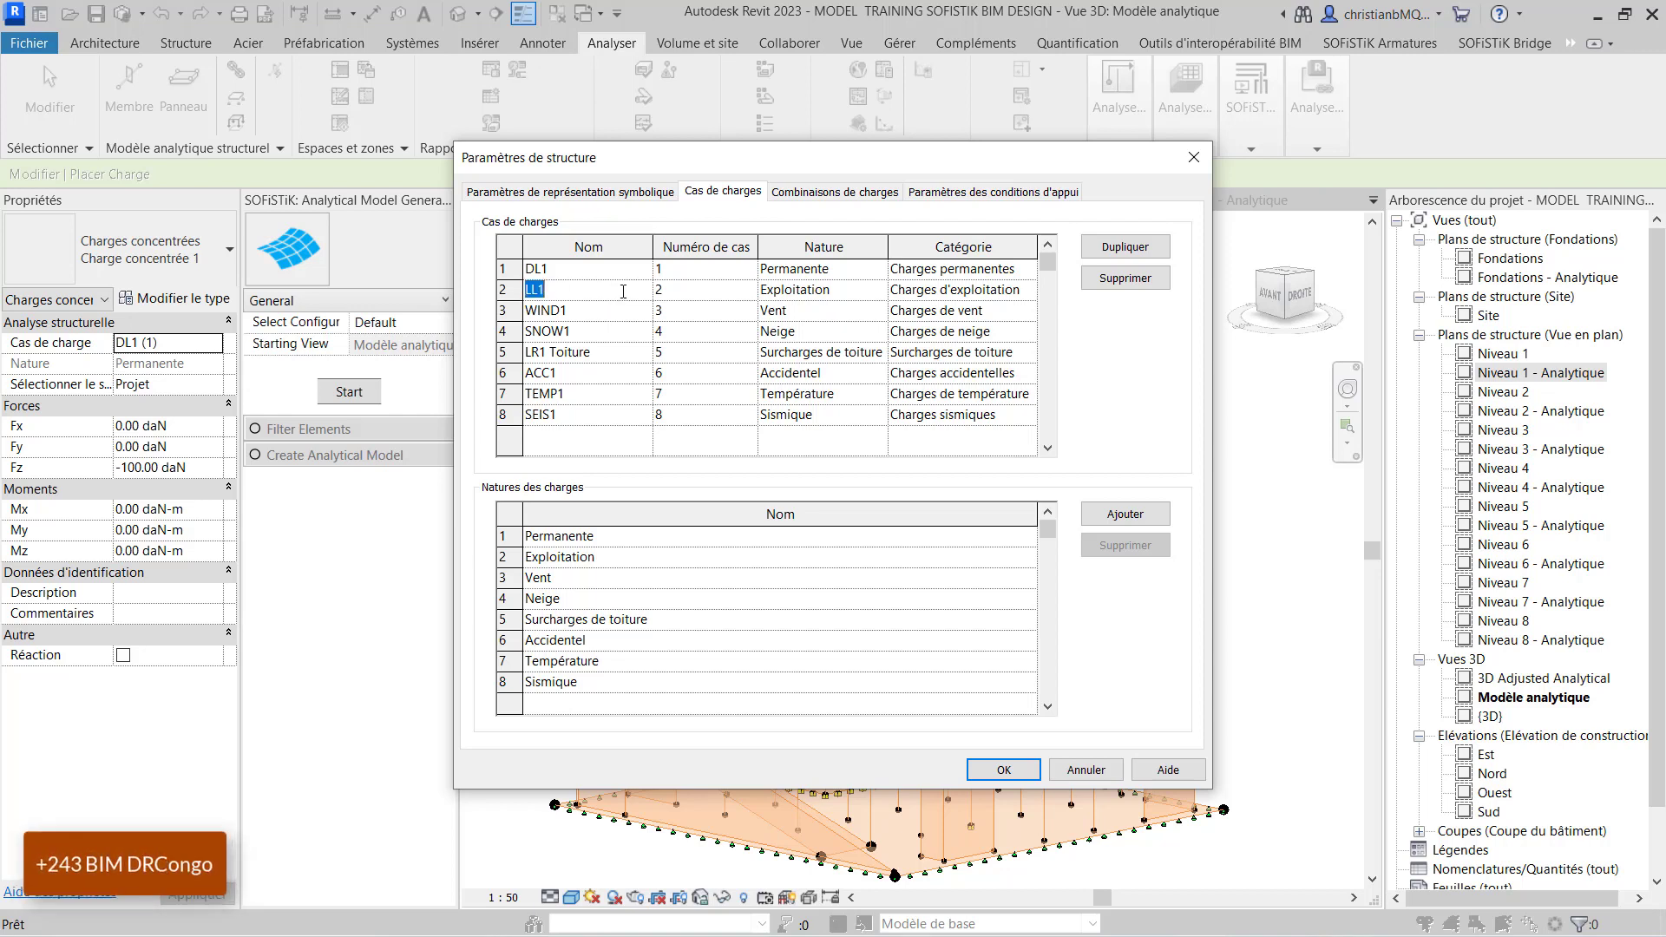
{"action": "left_click", "coordinate": [1132, 250]}
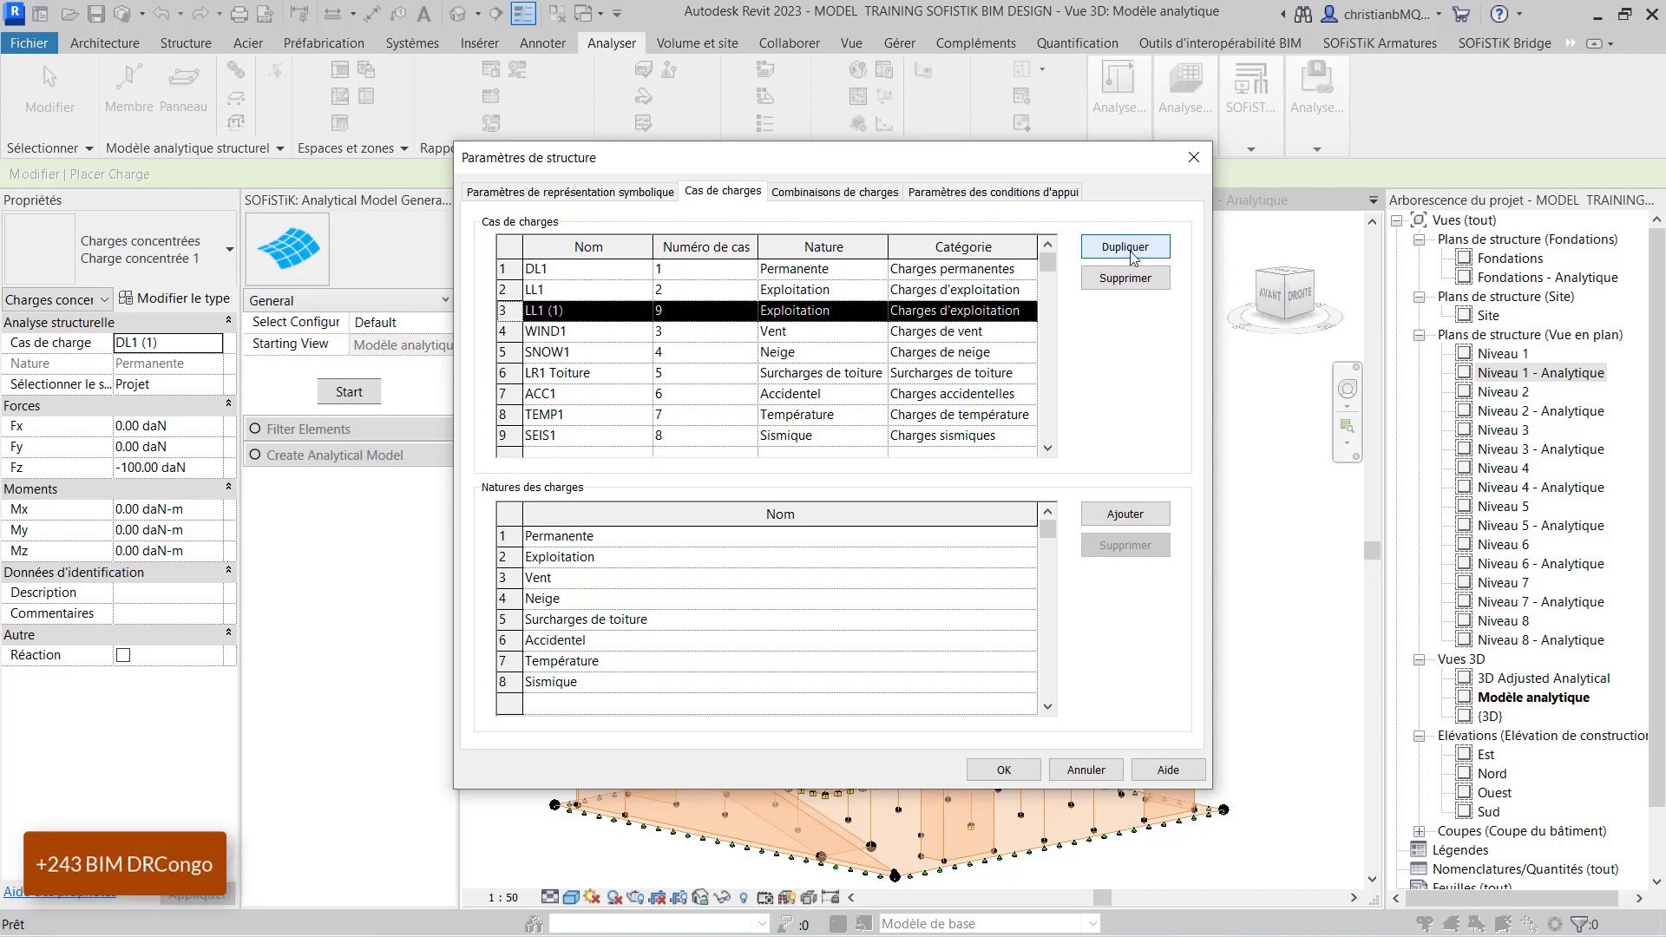
{"action": "left_click", "coordinate": [587, 311]}
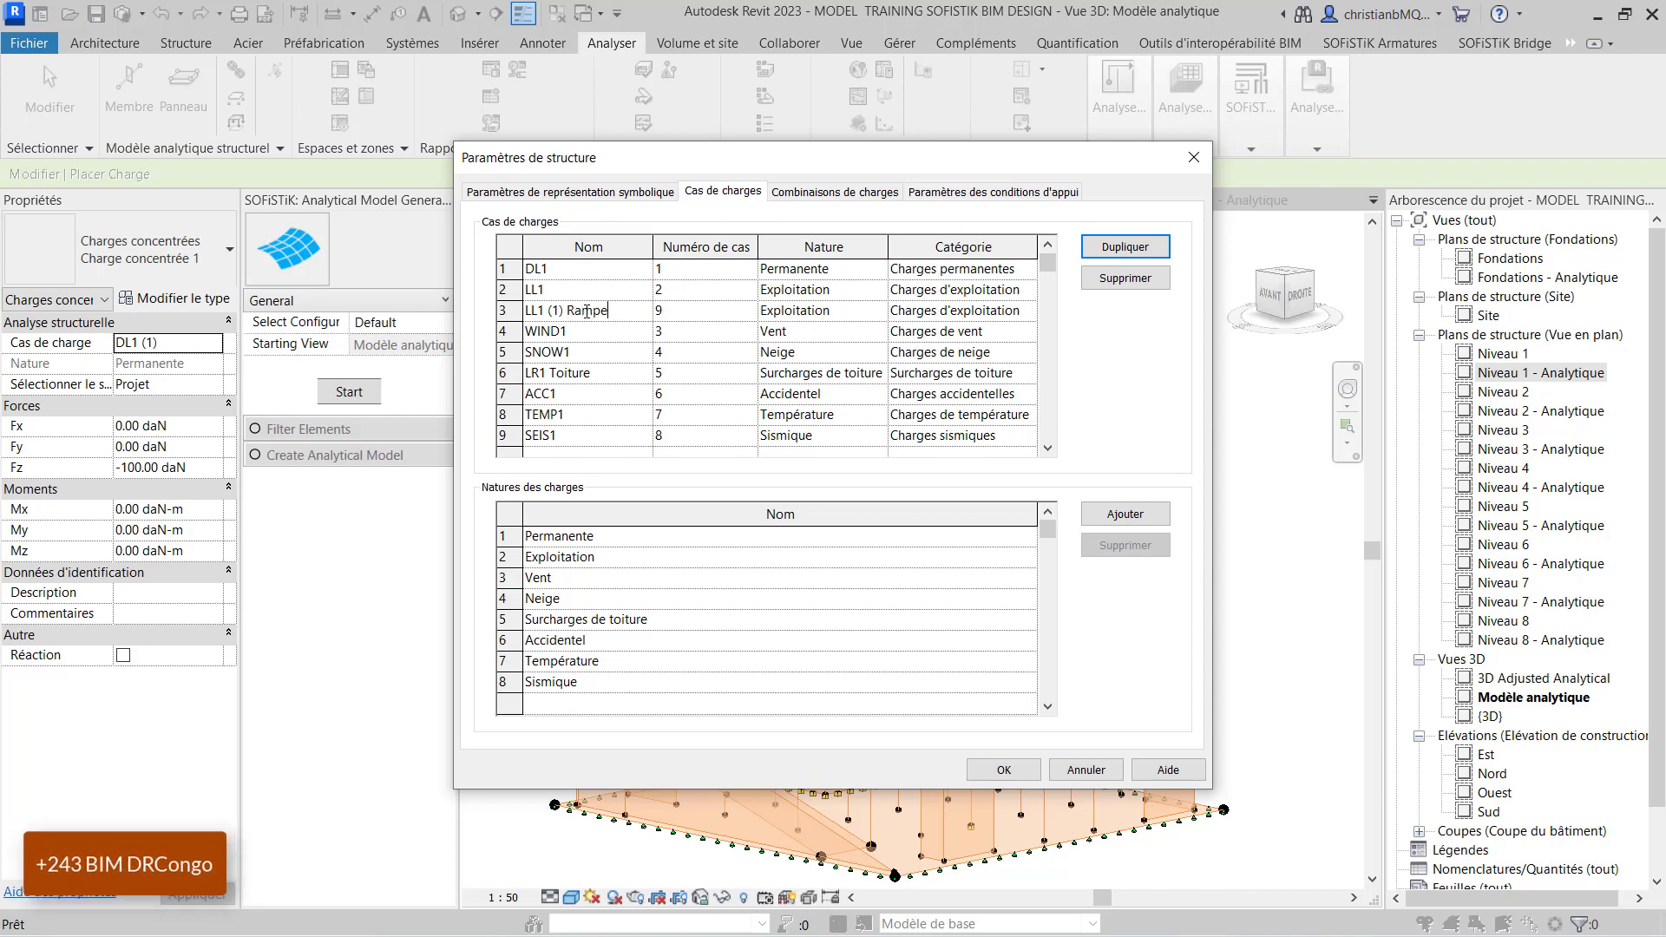
{"action": "left_click", "coordinate": [682, 351]}
Add a new entry to the load natures and apply the structural settings.
{"action": "left_click", "coordinate": [682, 579]}
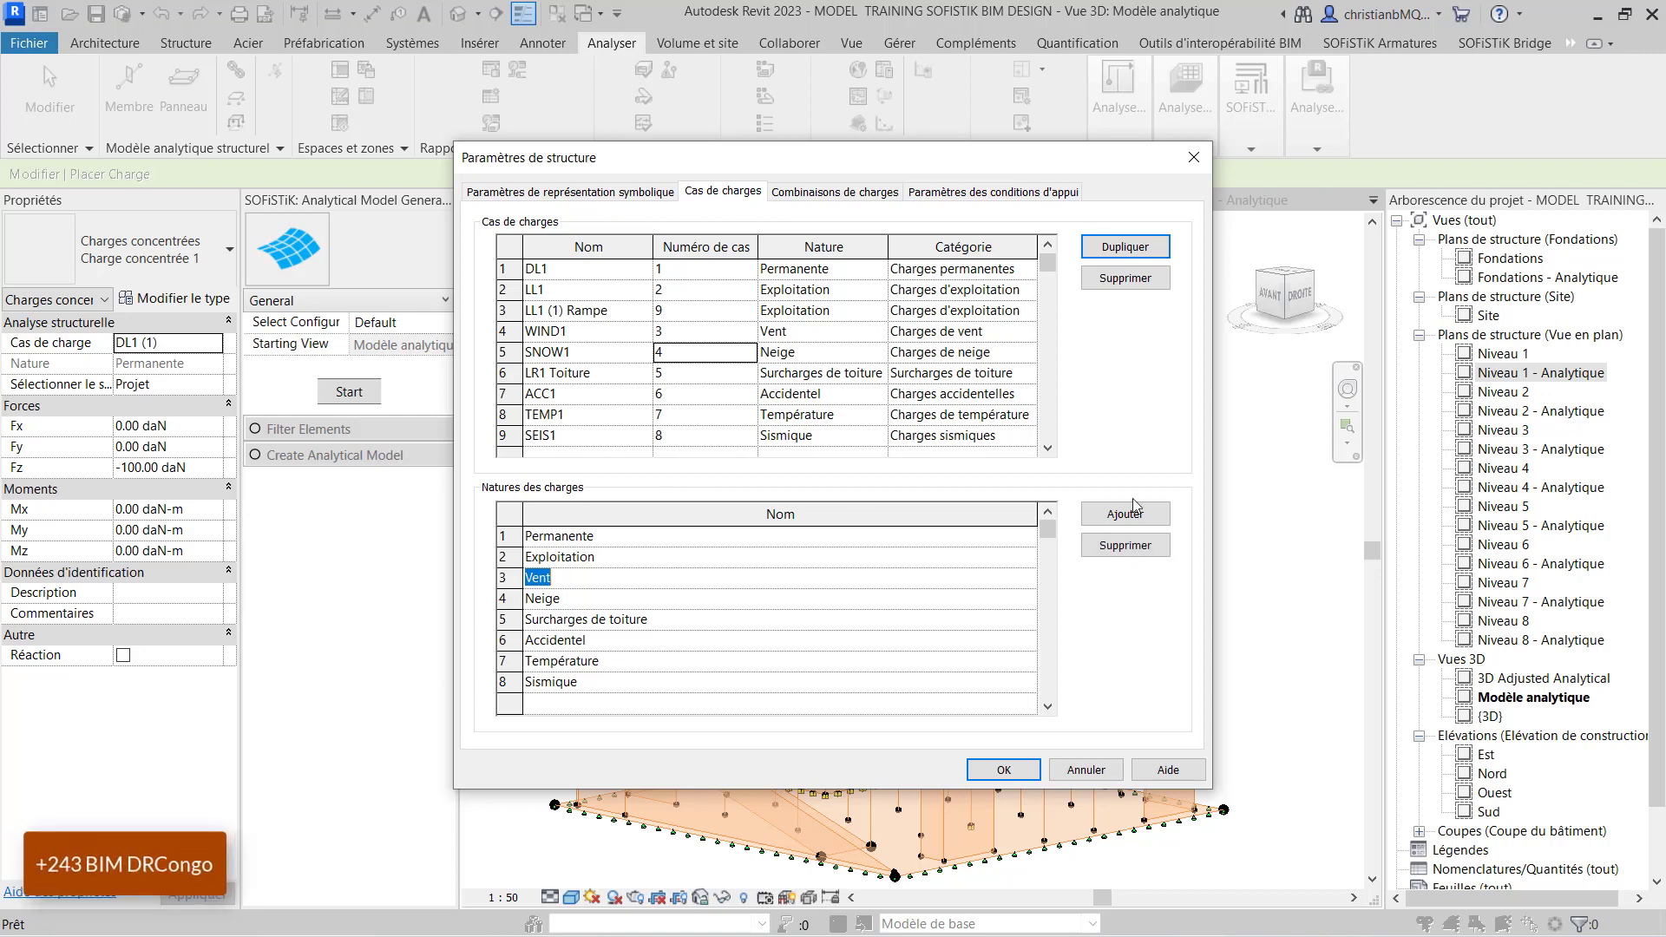
{"action": "left_click", "coordinate": [1151, 515]}
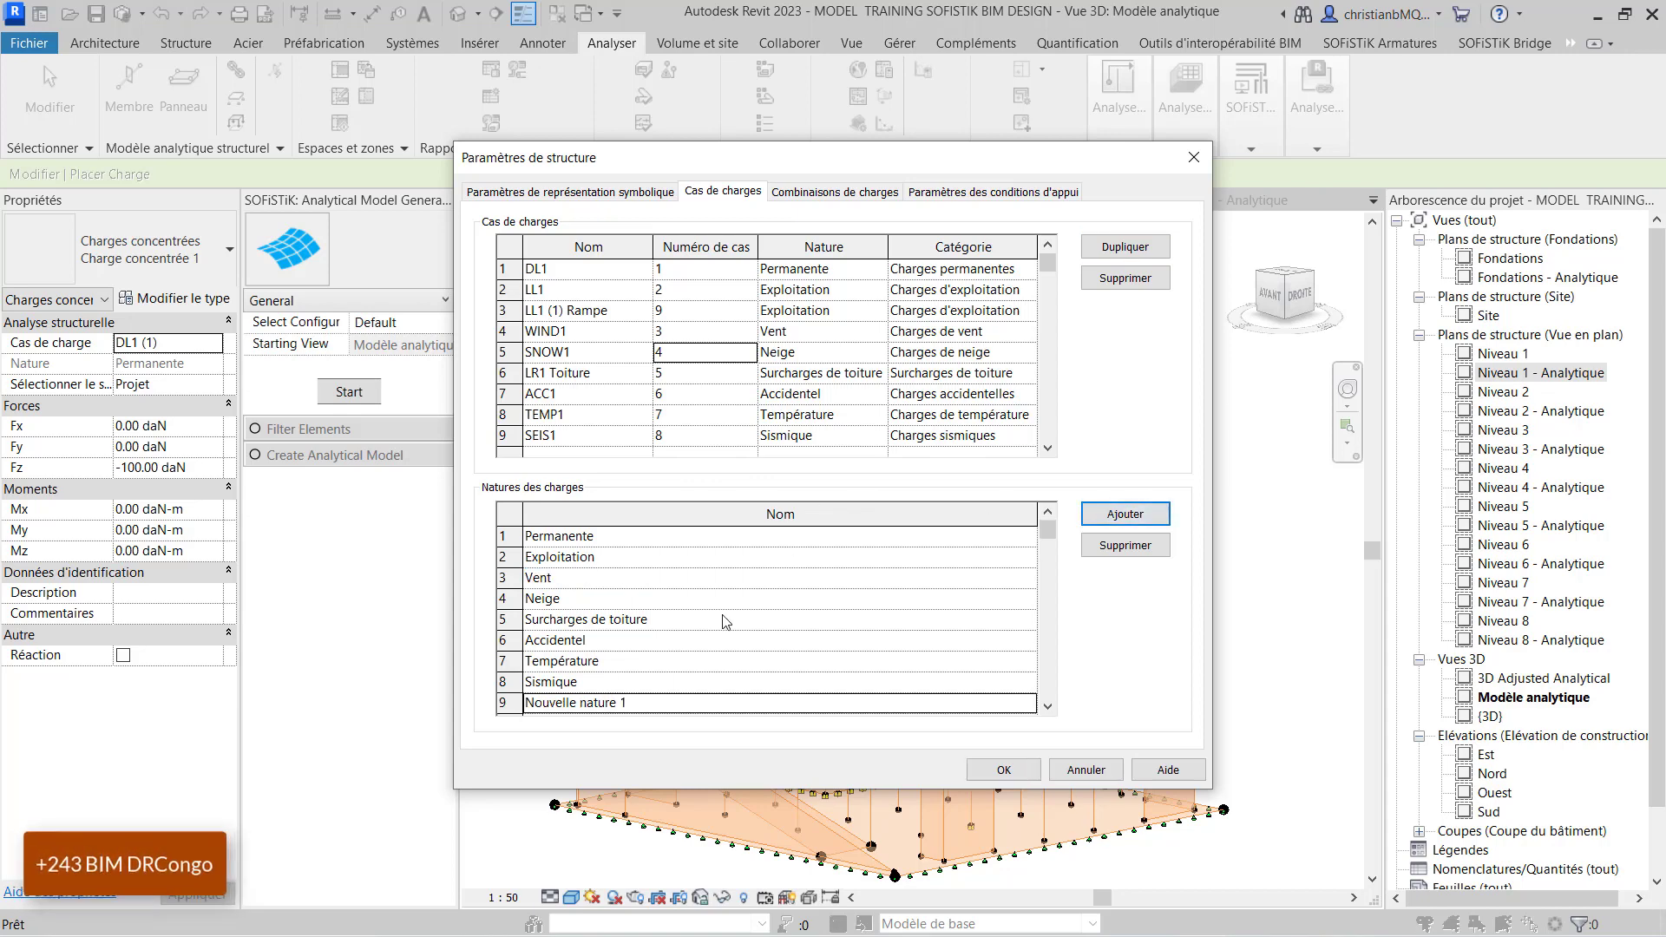
{"action": "left_click", "coordinate": [1003, 772]}
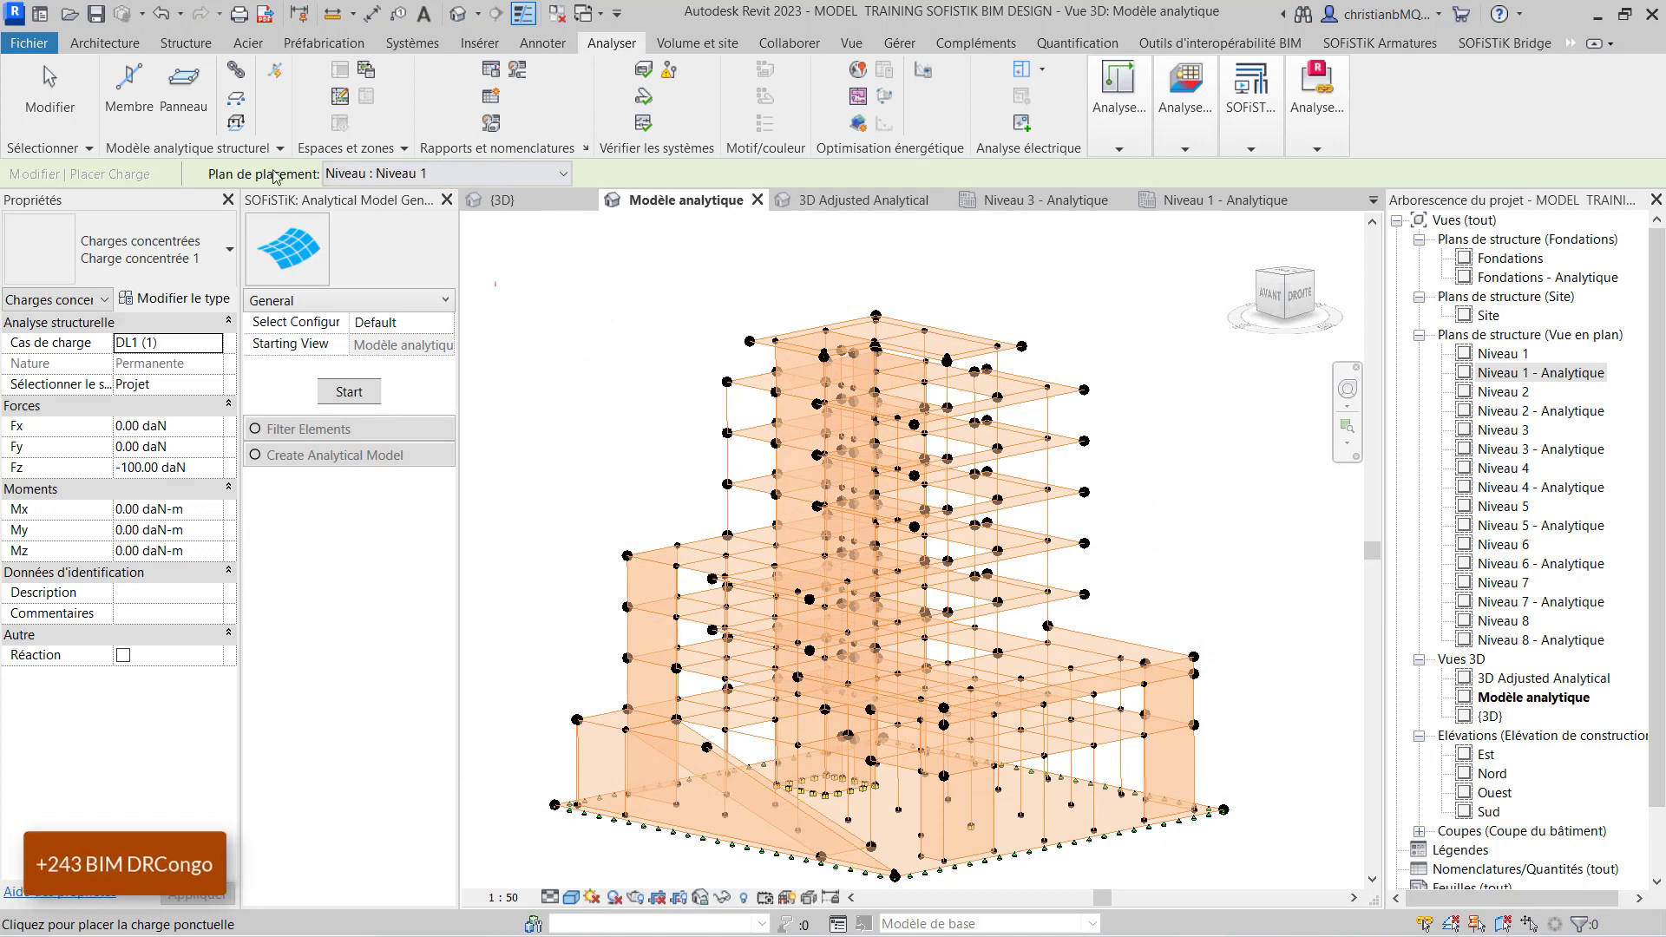
Review the updated lists of load cases and load natures in the structural settings.
{"action": "left_click", "coordinate": [246, 149]}
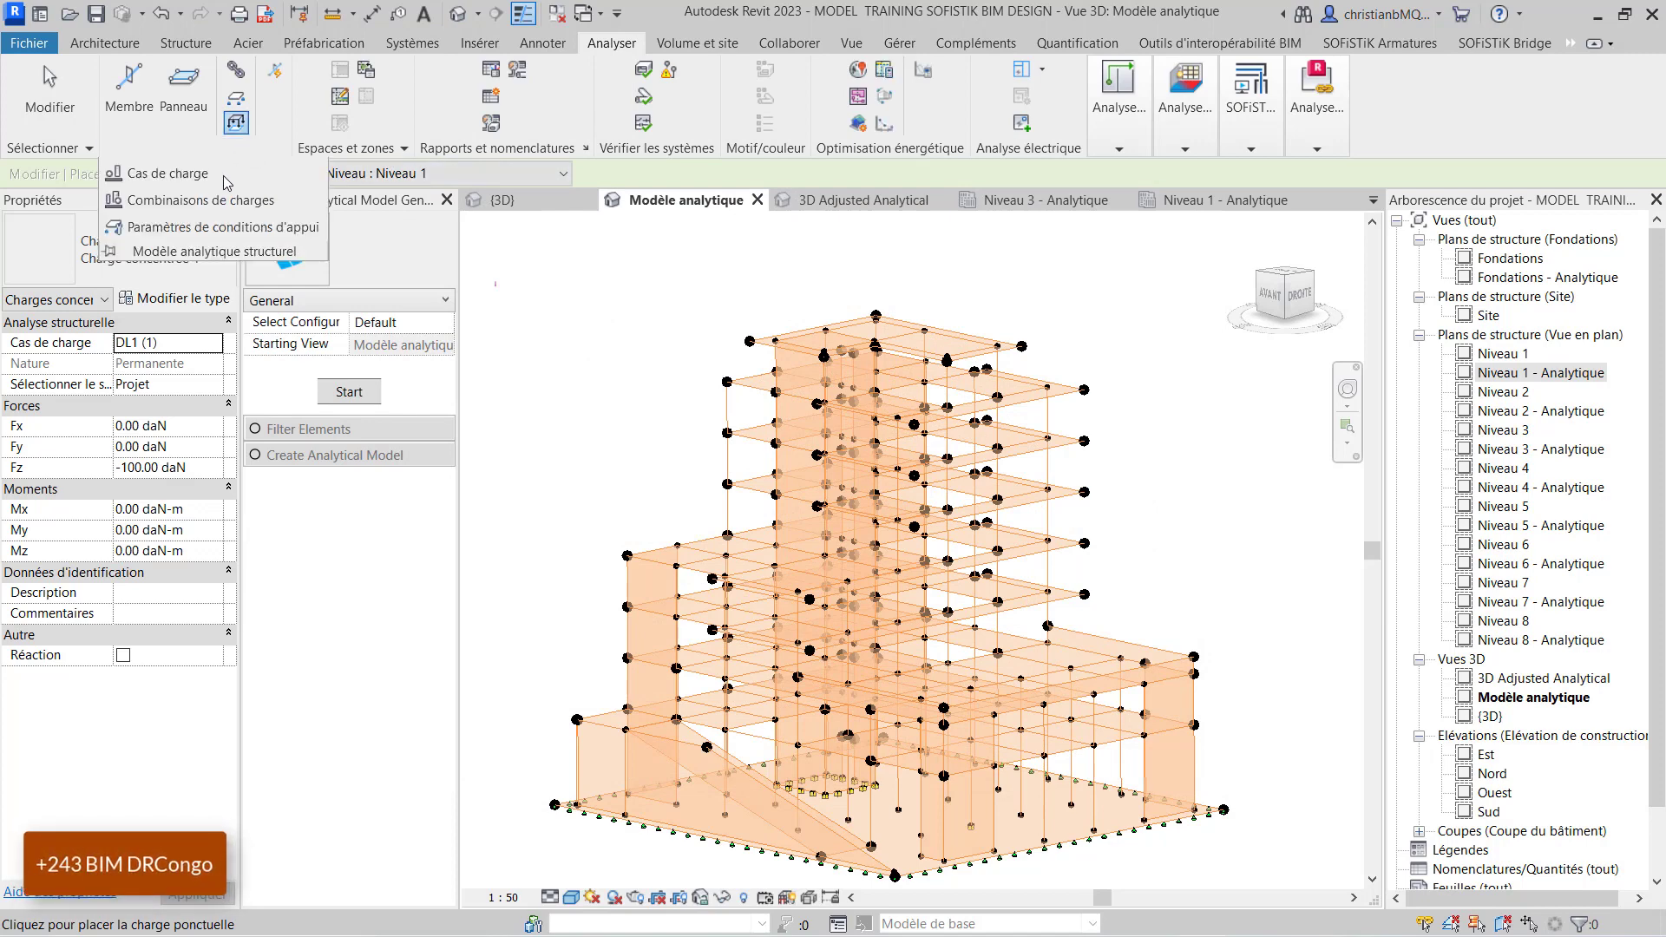
{"action": "left_click", "coordinate": [203, 176]}
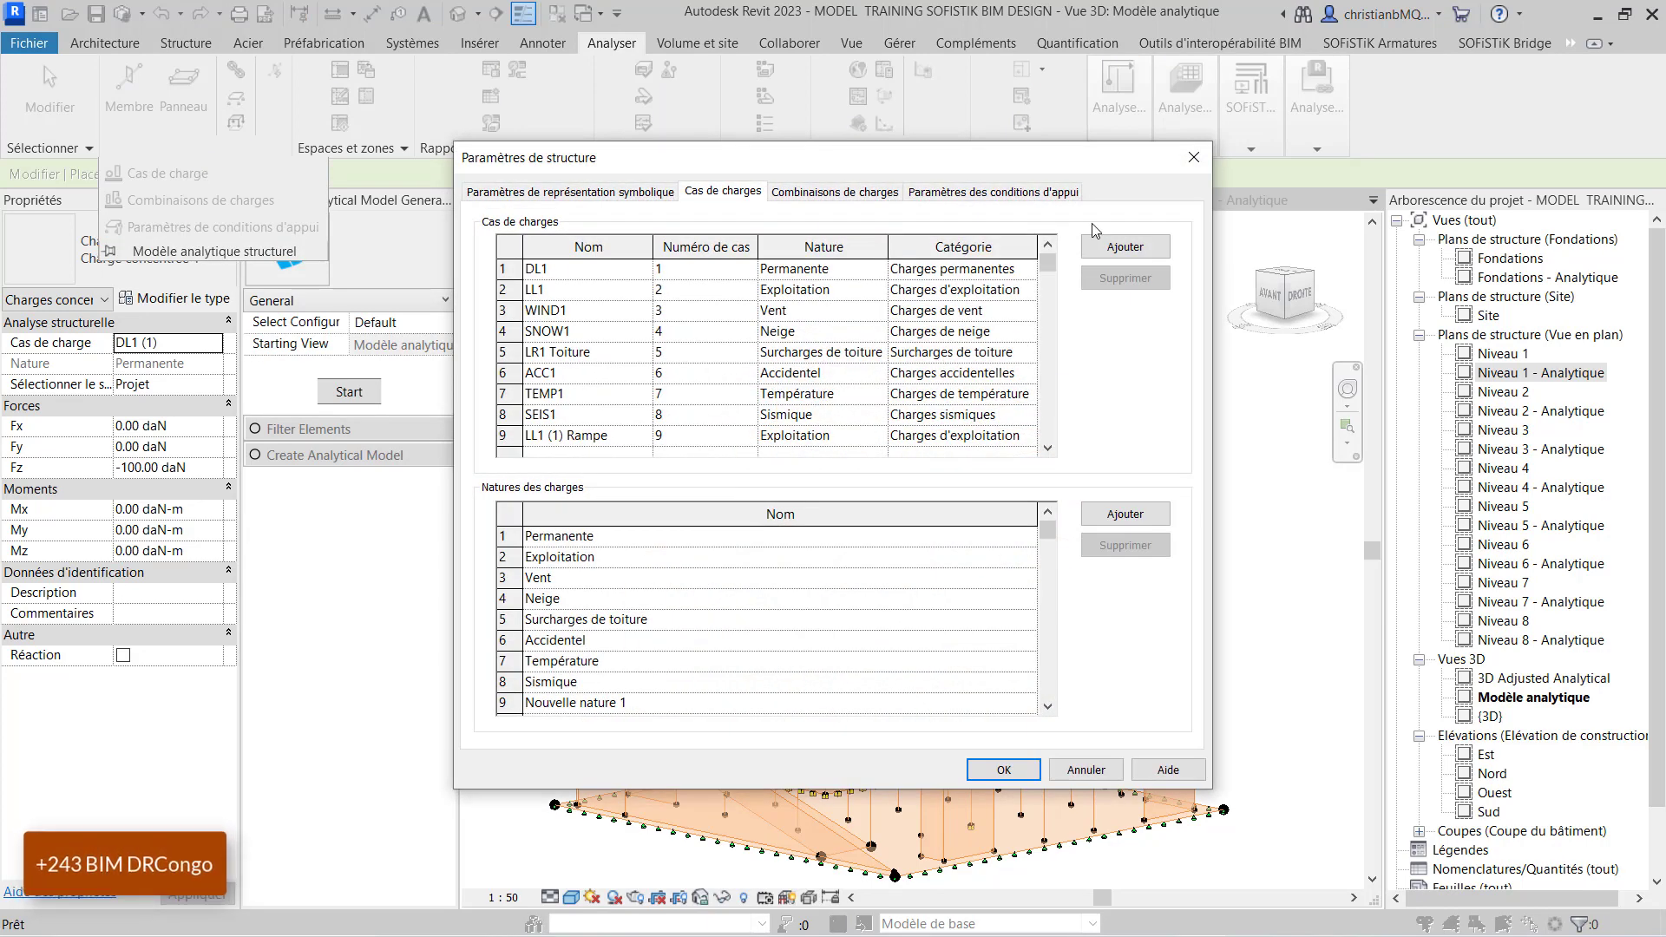
{"action": "left_click", "coordinate": [1193, 156]}
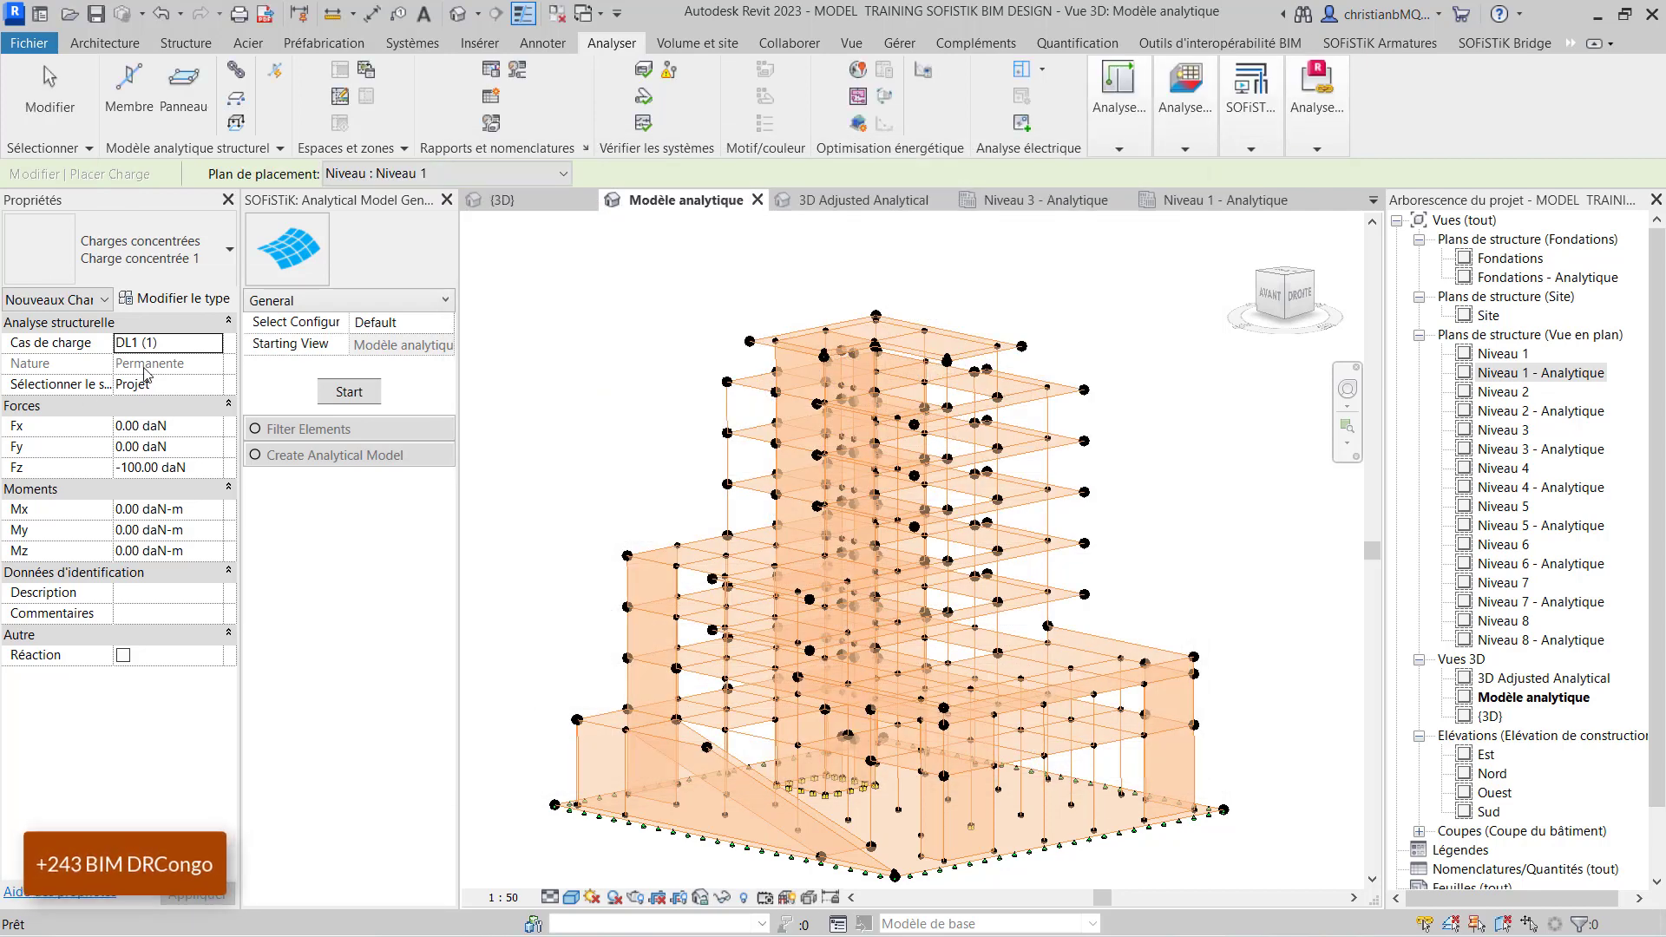
Add a load combination in the structural settings and name it G+Q.
{"action": "scroll", "coordinate": [548, 383], "scroll_direction": "down", "scroll_amount": 1}
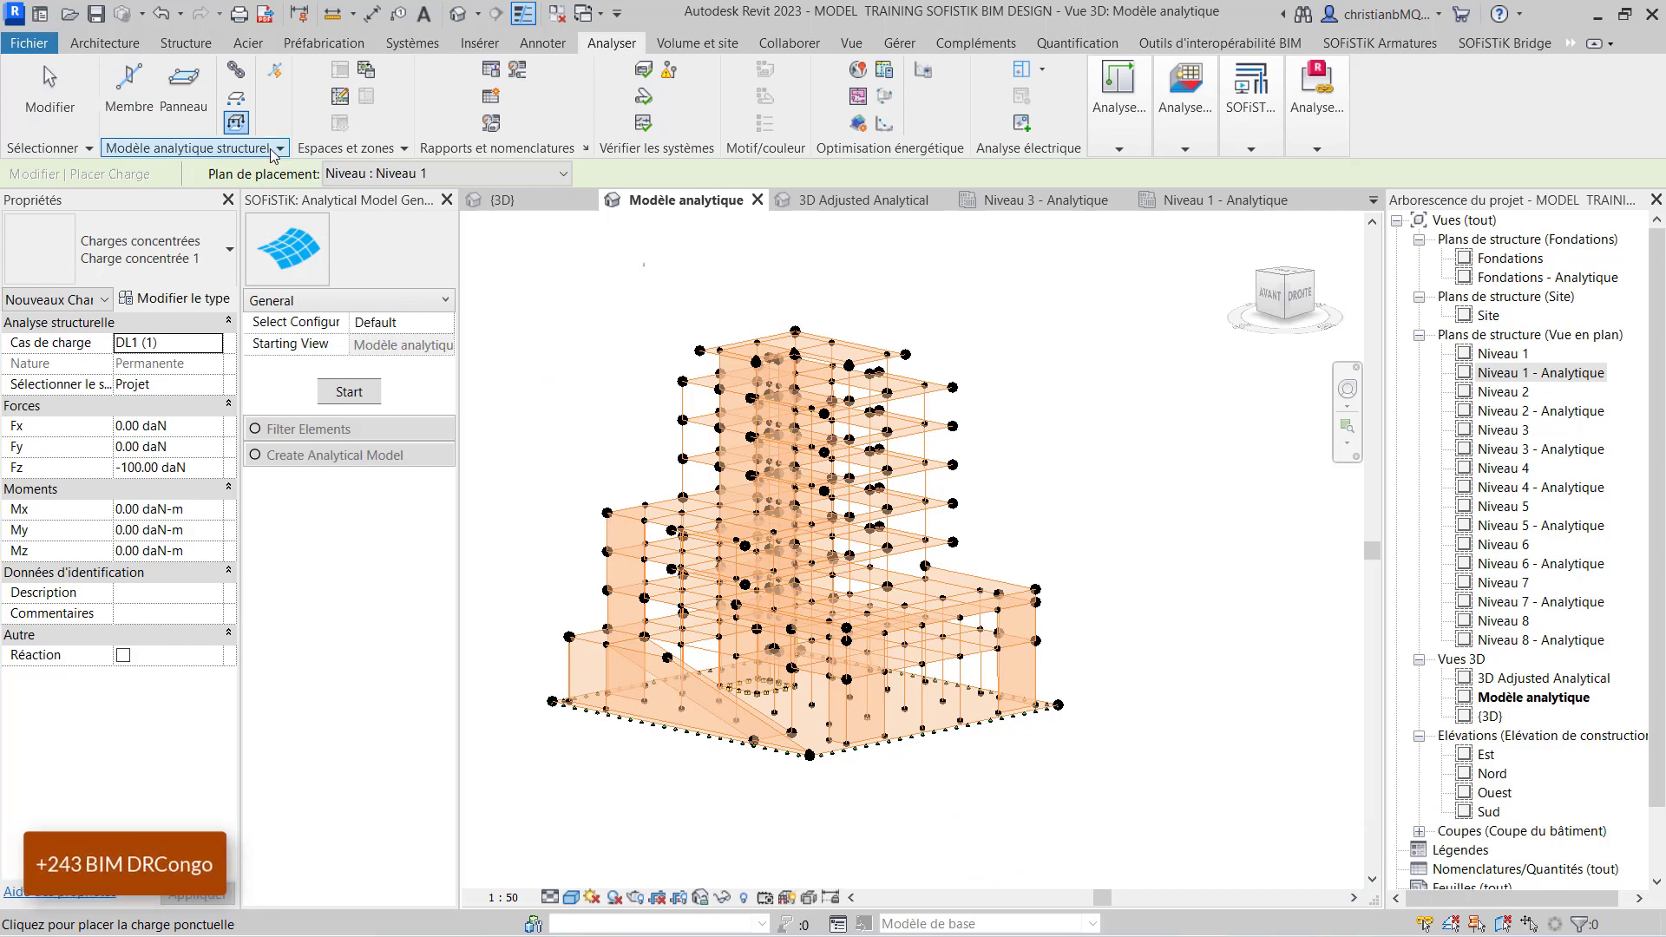
{"action": "left_click", "coordinate": [192, 147]}
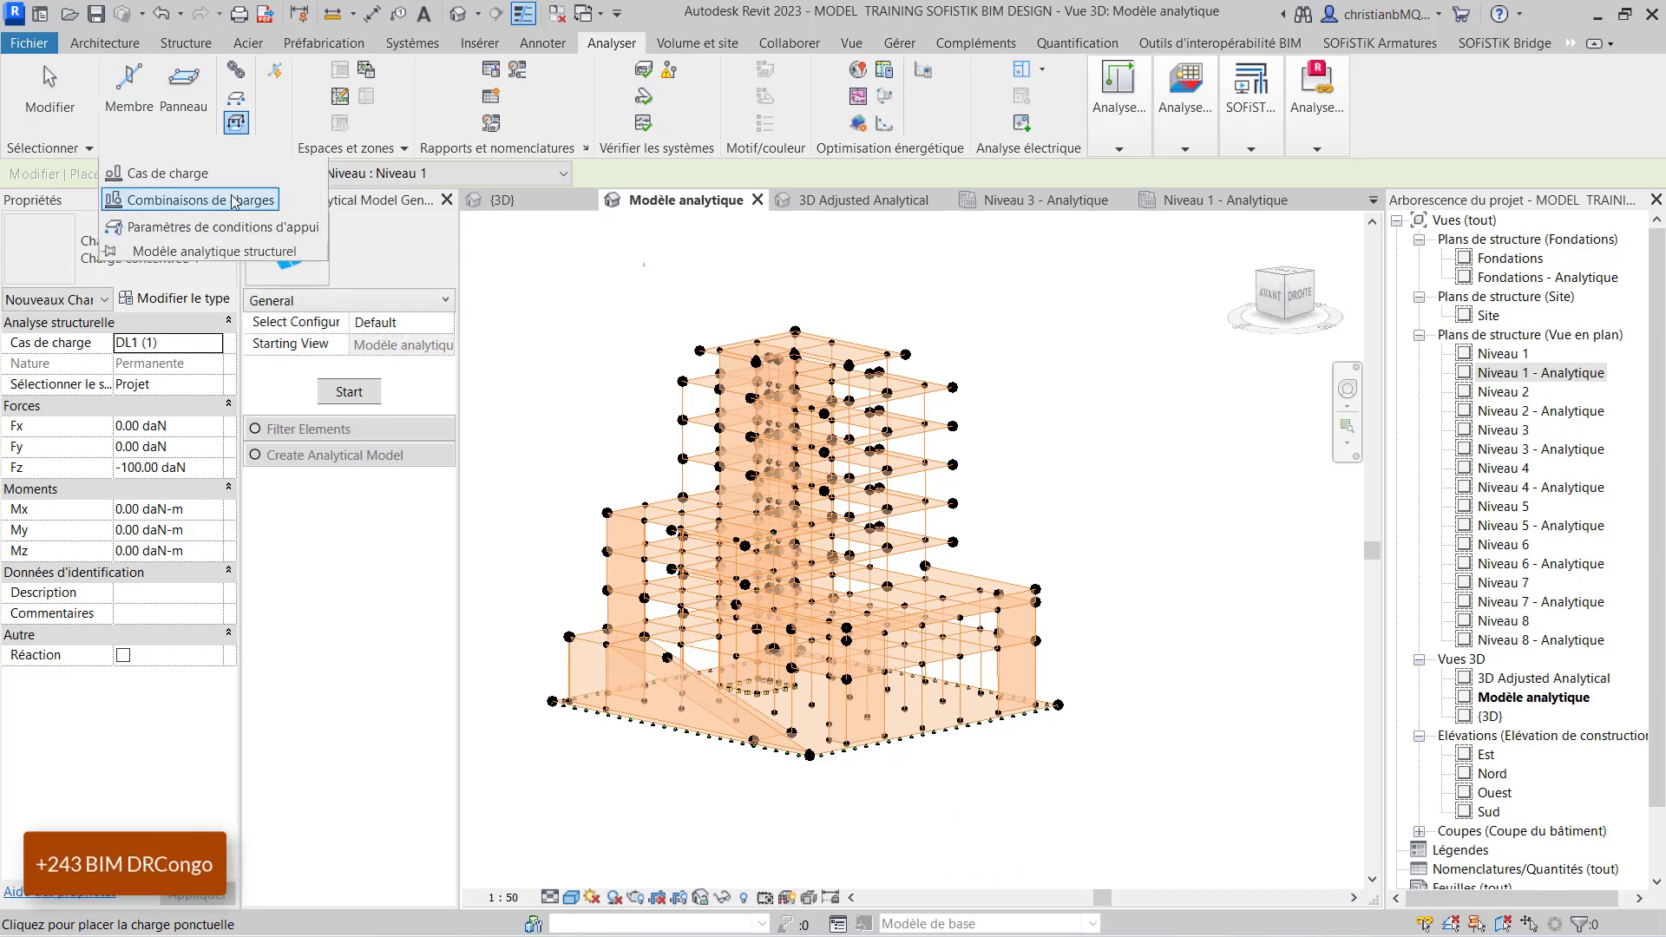
{"action": "left_click", "coordinate": [234, 201]}
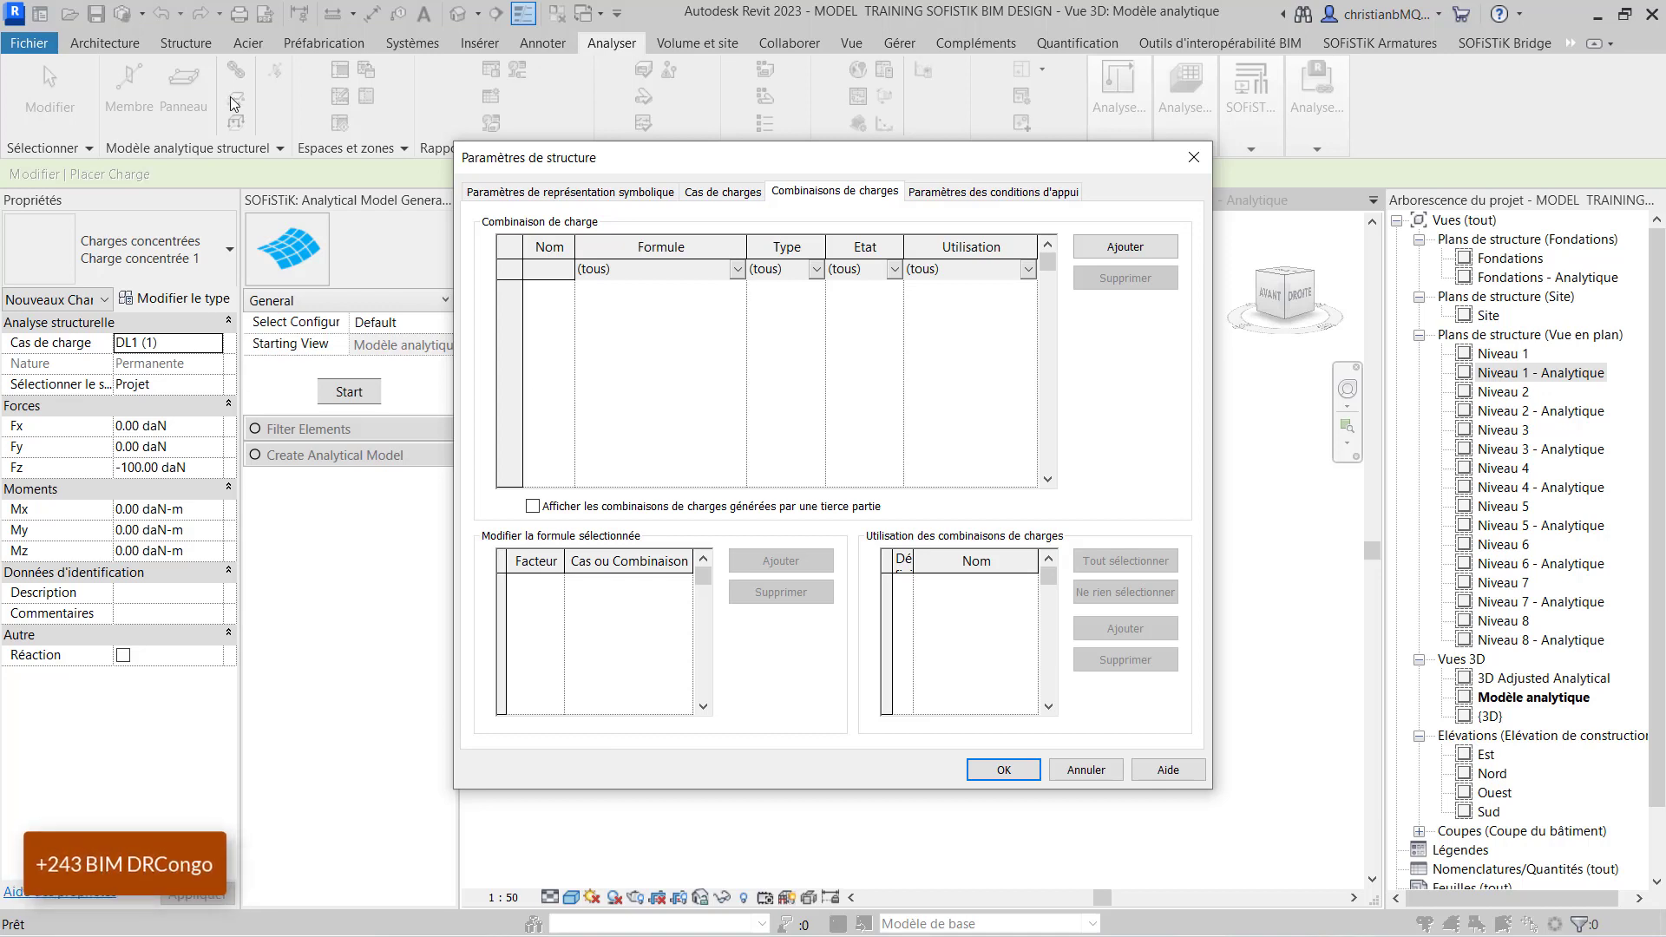
{"action": "left_click", "coordinate": [1126, 247]}
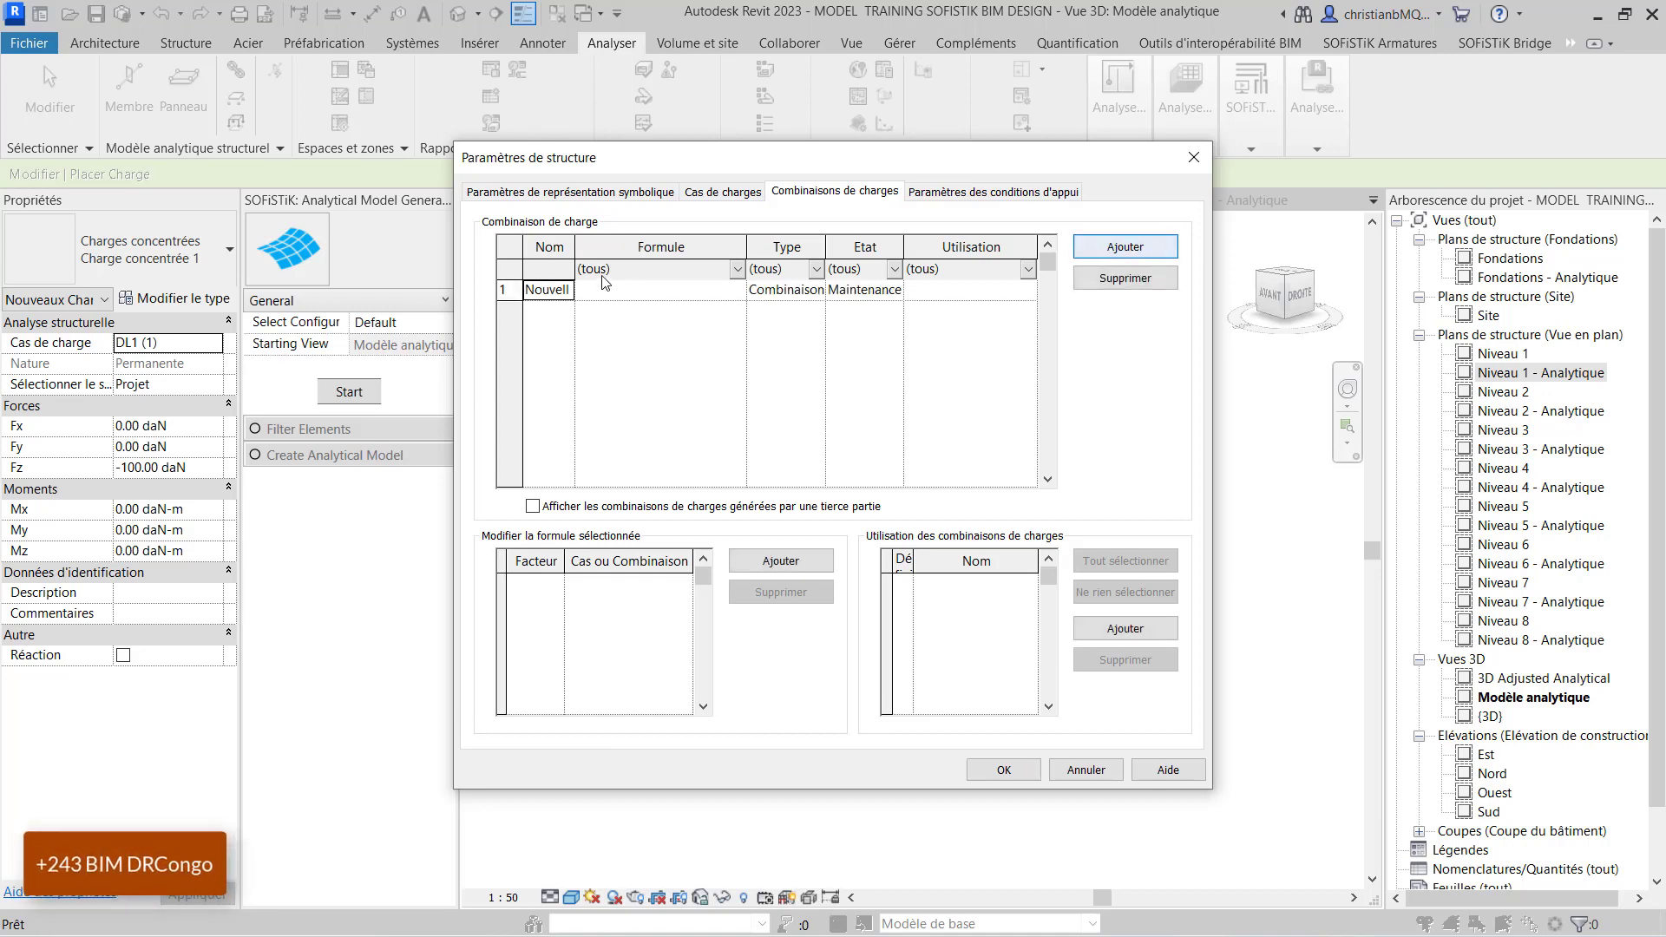
{"action": "left_click", "coordinate": [531, 289]}
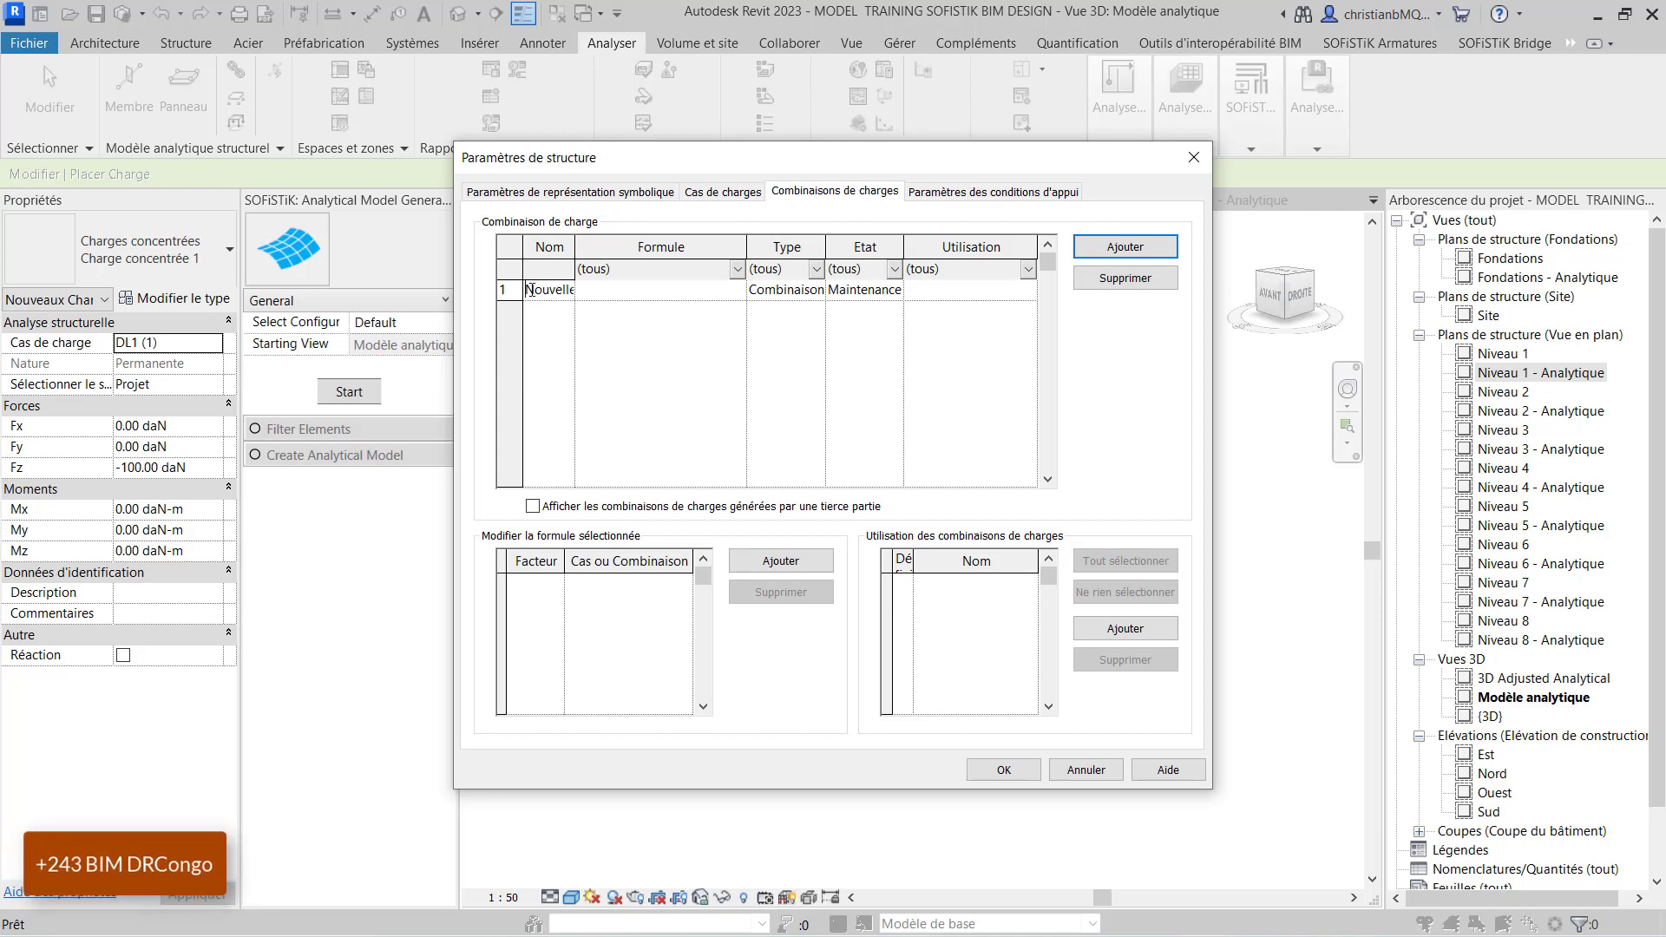
{"action": "left_click_drag", "start_coordinate": [530, 290], "coordinate": [614, 290]}
{"action": "type", "text": "G+Q"}
{"action": "left_click", "coordinate": [702, 324]}
Build the G+Q formula from the load cases DL1, LL1 and LR1 Toiture, each with factor 1.
{"action": "left_click", "coordinate": [780, 562]}
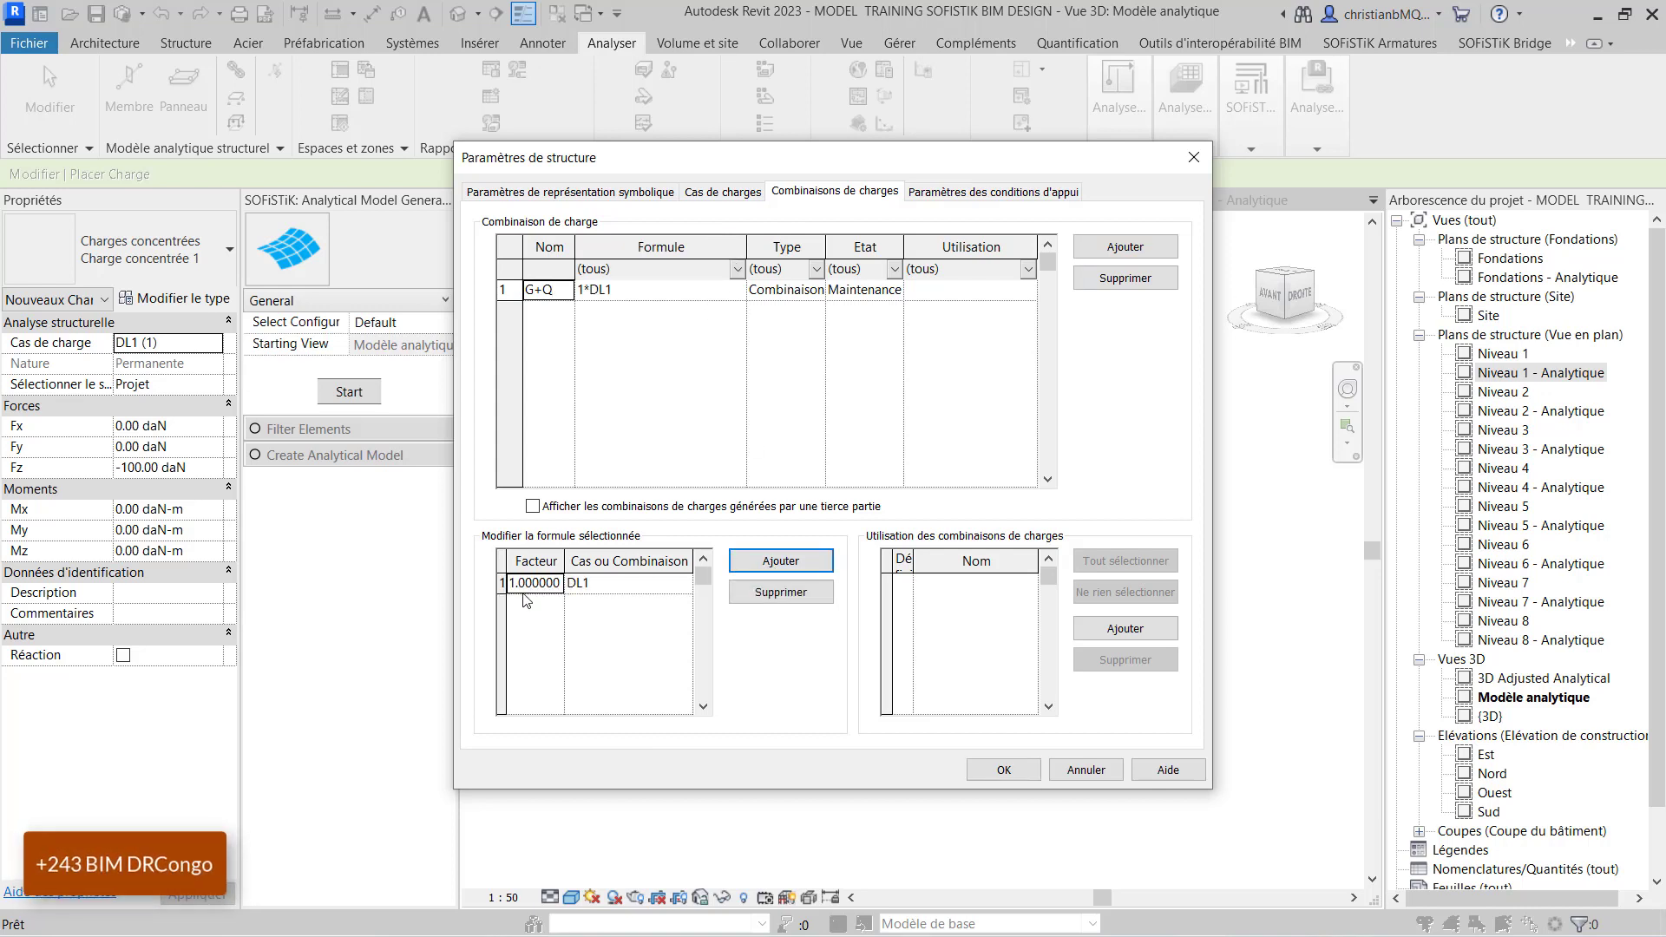
{"action": "left_click", "coordinate": [780, 562]}
{"action": "left_click", "coordinate": [583, 604]}
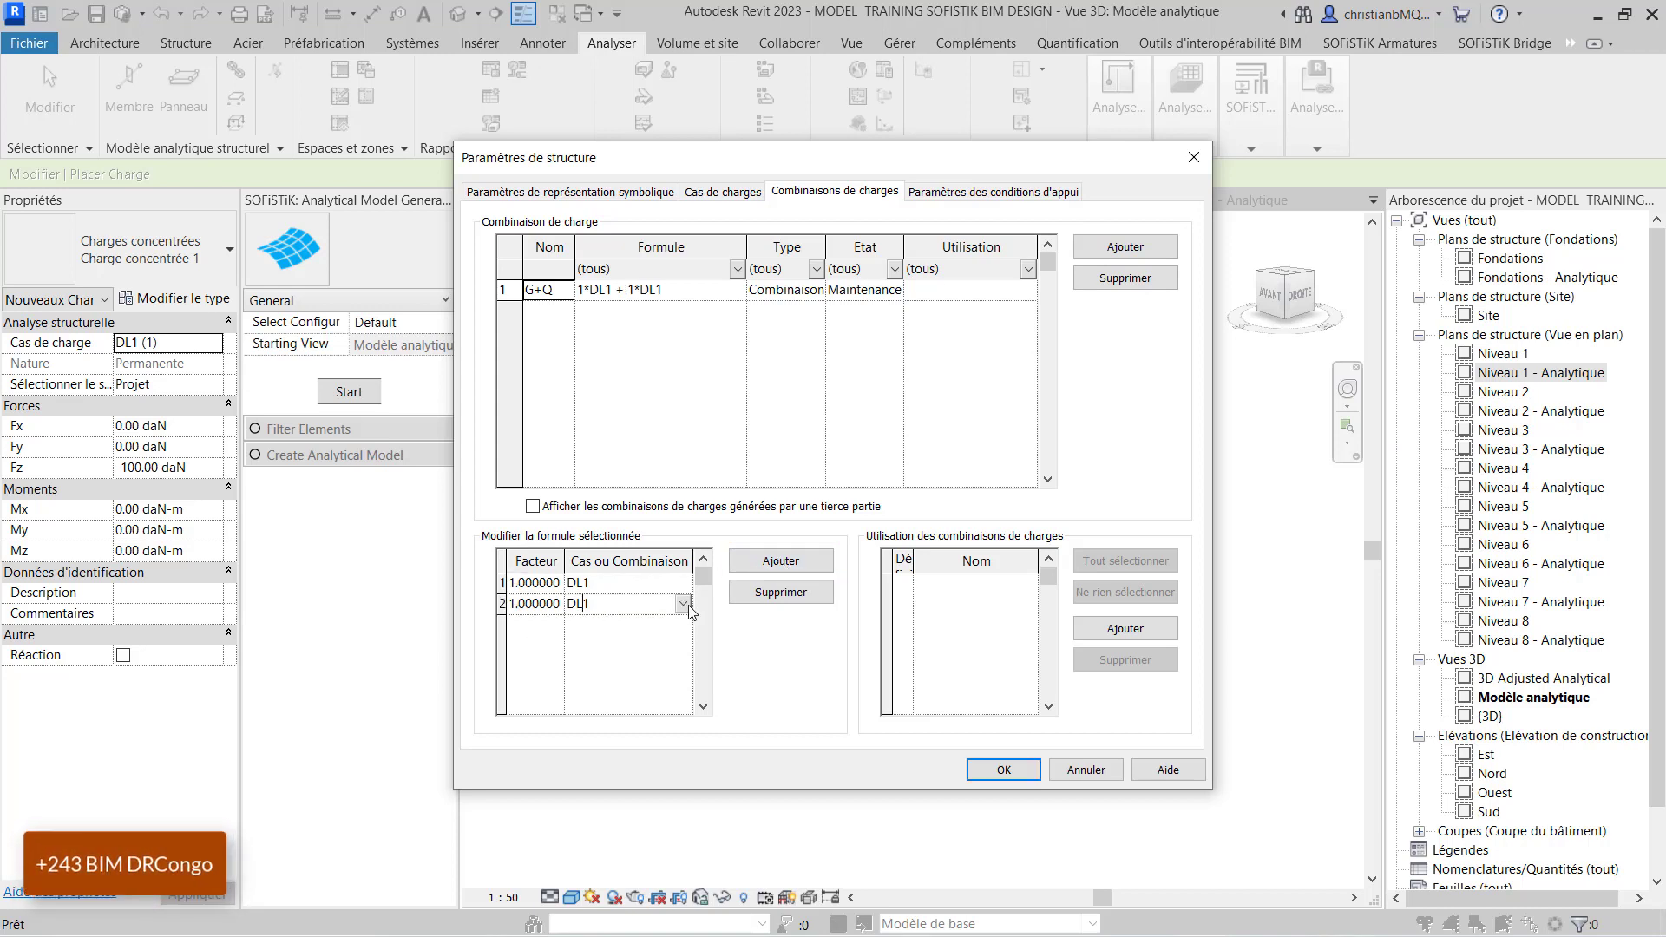
{"action": "left_click", "coordinate": [683, 604]}
{"action": "left_click", "coordinate": [580, 642]}
{"action": "left_click", "coordinate": [784, 557]}
{"action": "left_click", "coordinate": [683, 628]}
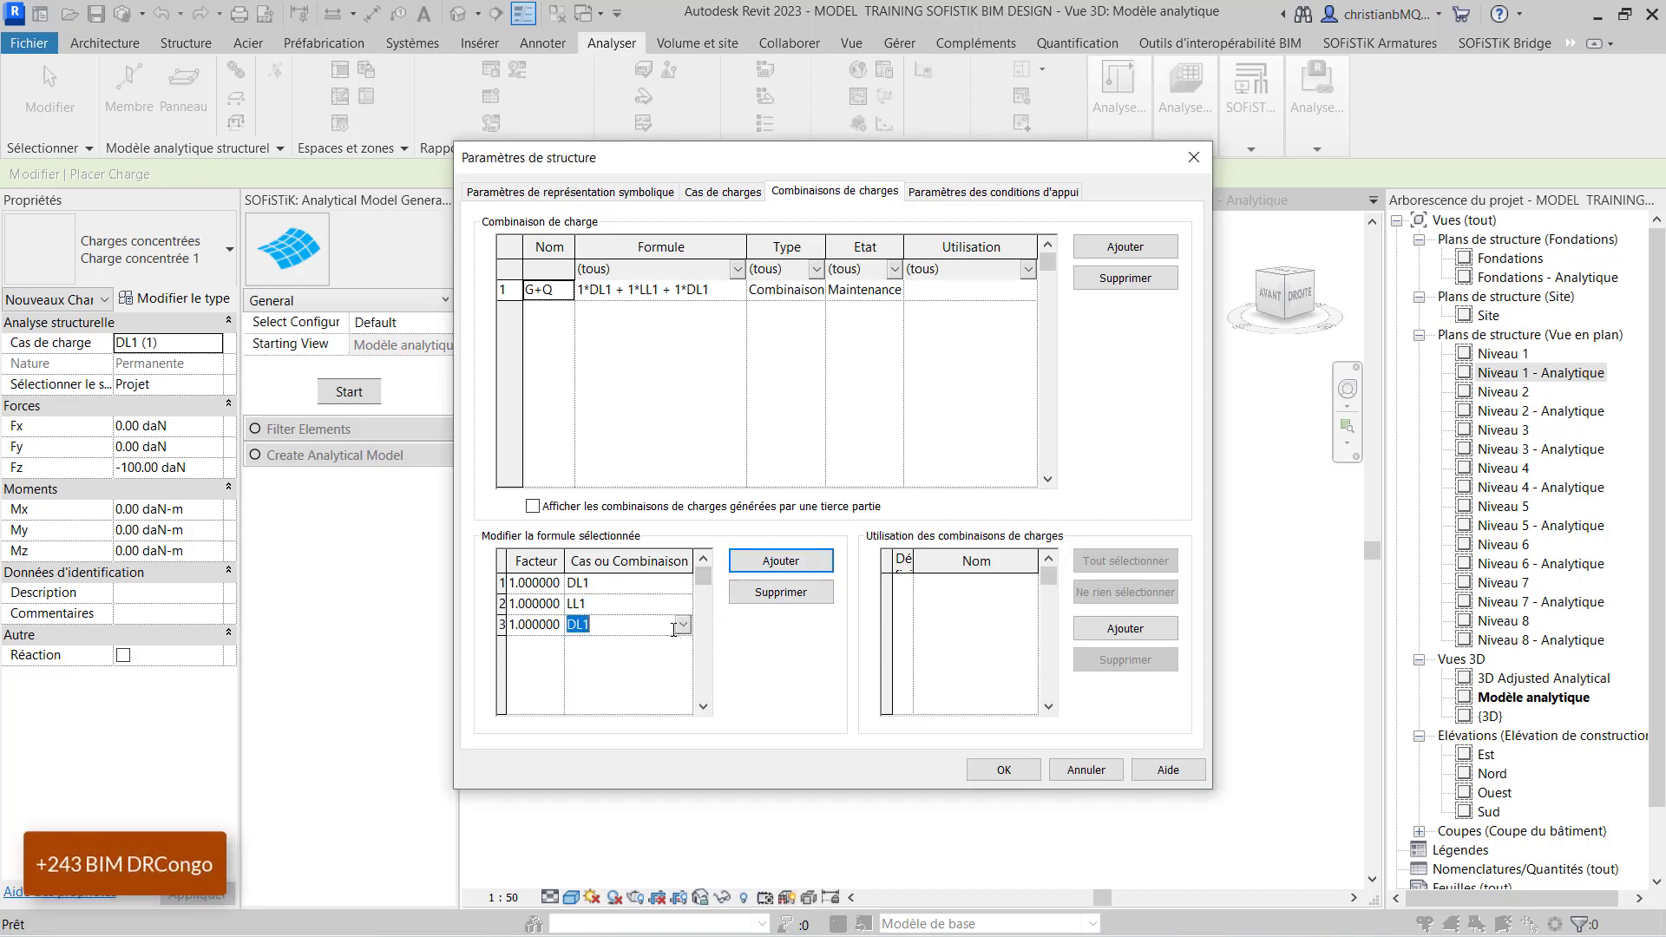
{"action": "left_click", "coordinate": [687, 627]}
{"action": "left_click", "coordinate": [687, 630]}
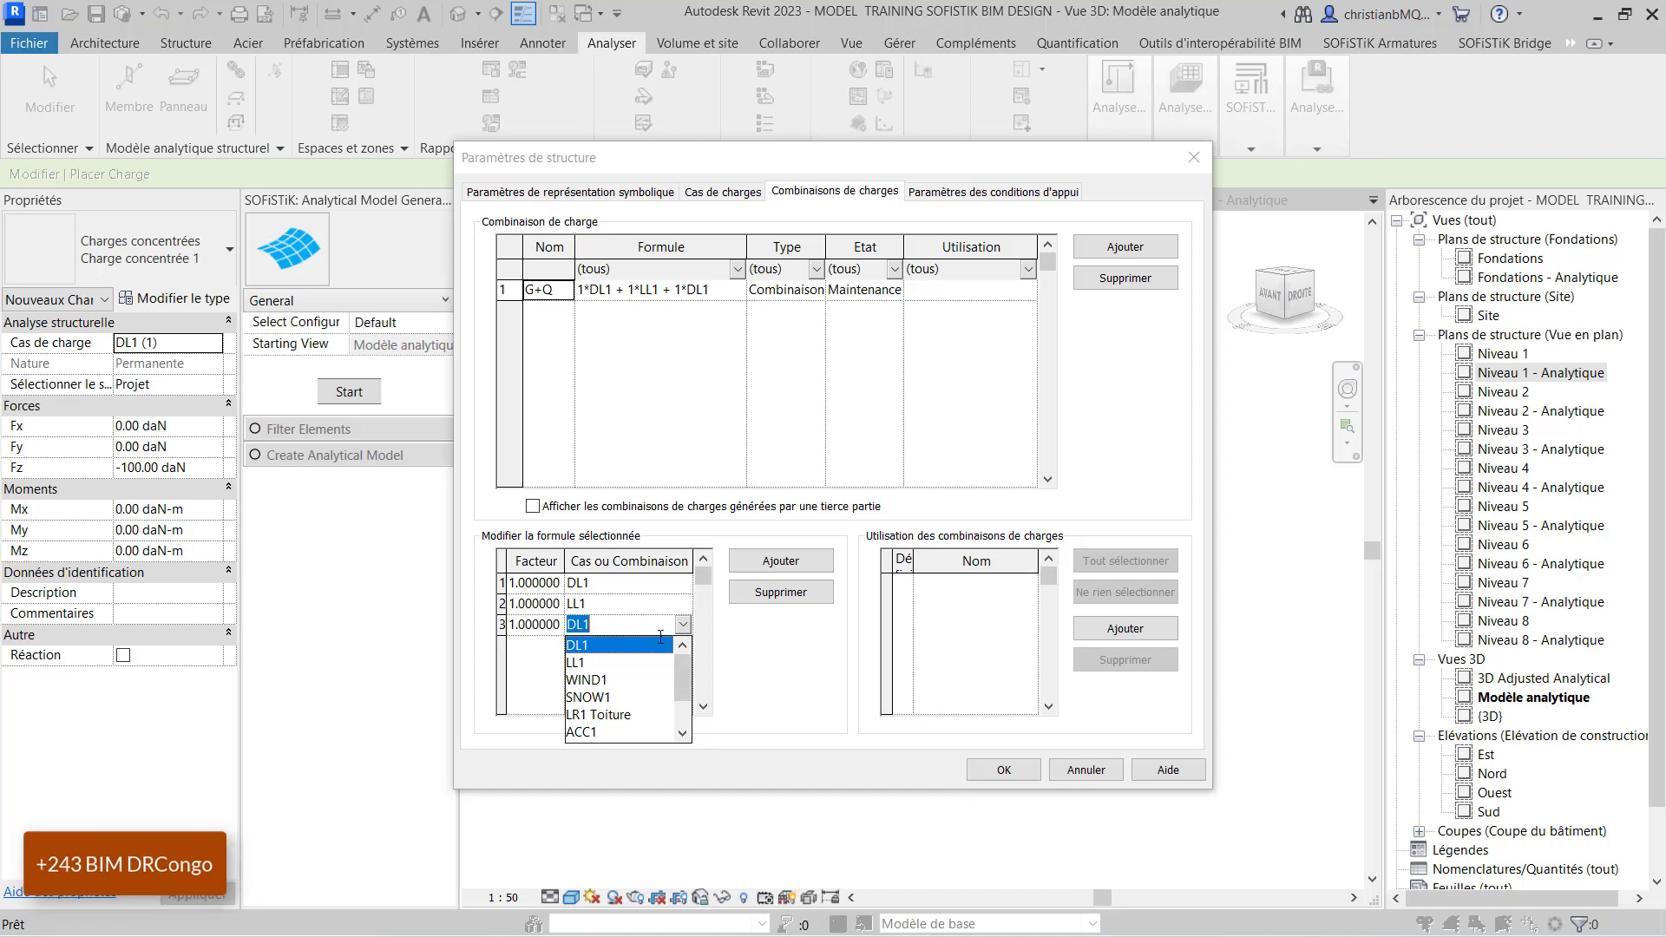
{"action": "left_click", "coordinate": [599, 715]}
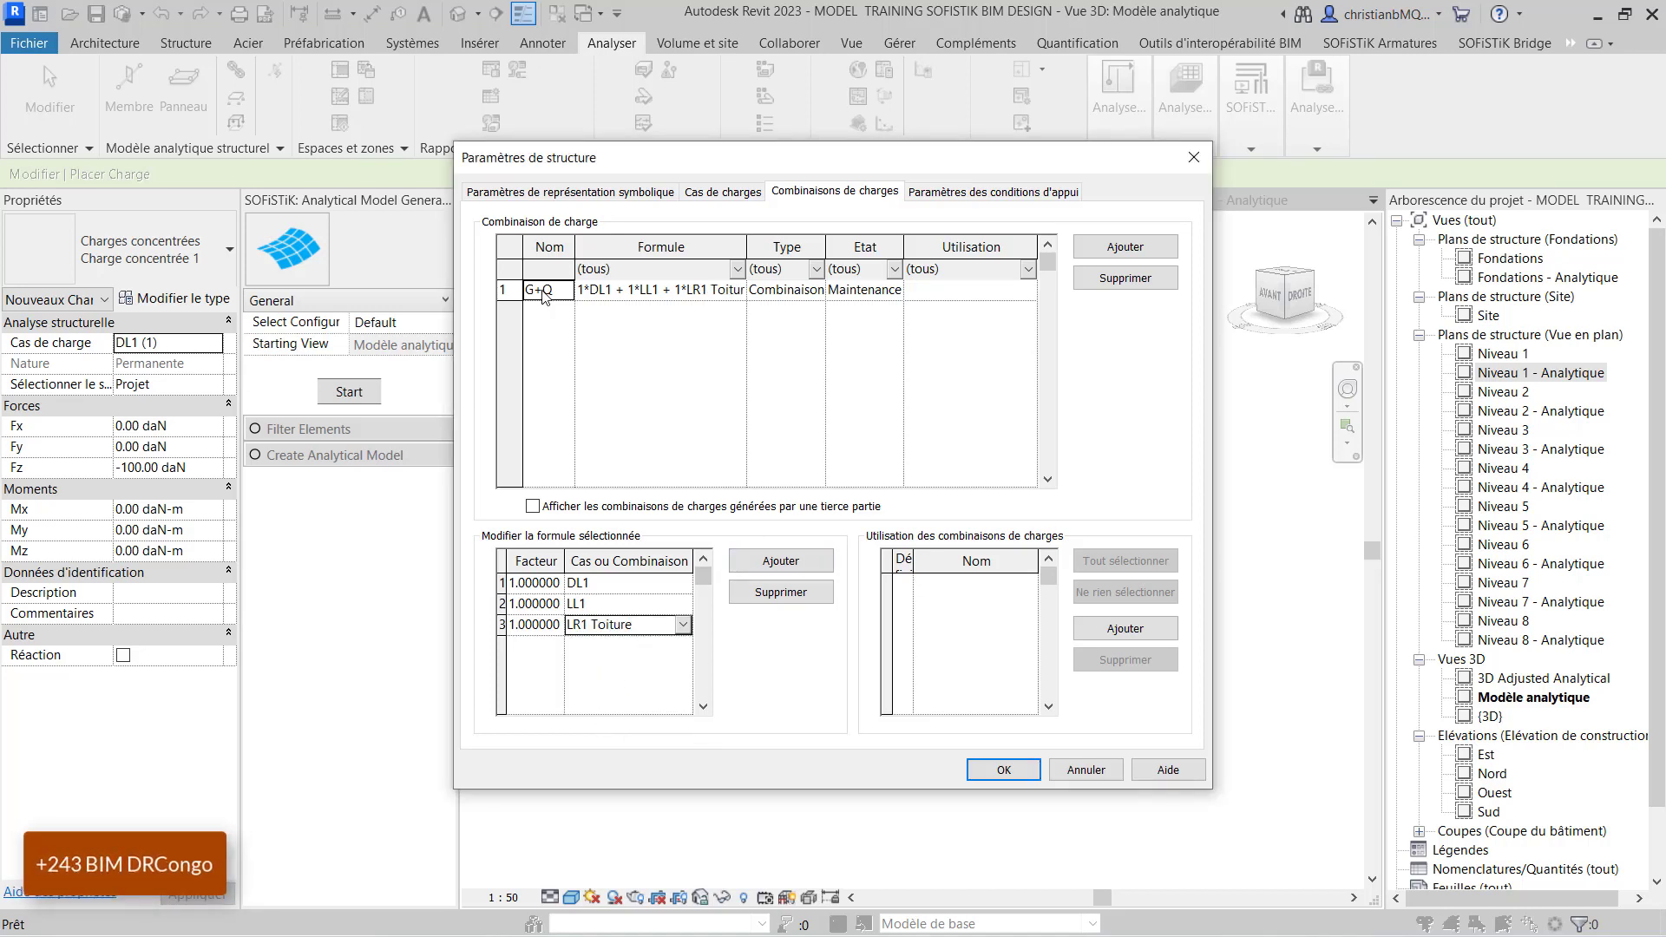
Add a second load combination and name it 1.35G+1.5A.
{"action": "left_click", "coordinate": [1125, 246]}
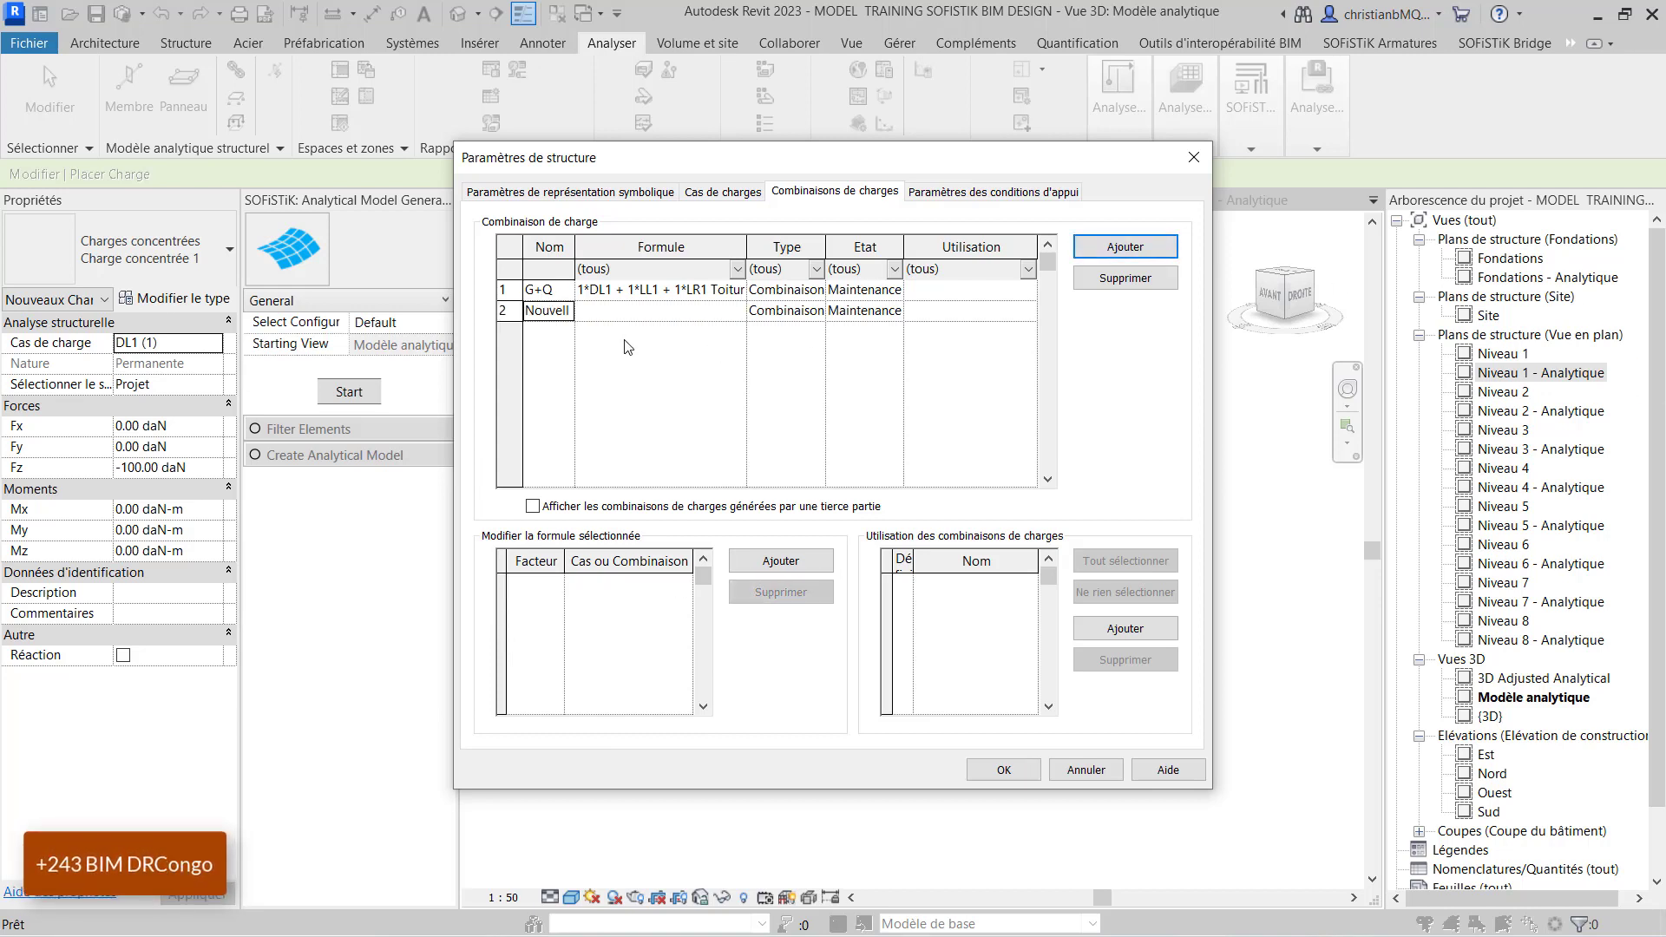
{"action": "left_click", "coordinate": [554, 314]}
{"action": "left_click_drag", "start_coordinate": [530, 311], "coordinate": [601, 330]}
{"action": "type", "text": "1"}
{"action": "type", "text": ".35G+1.5A"}
{"action": "left_click", "coordinate": [700, 316]}
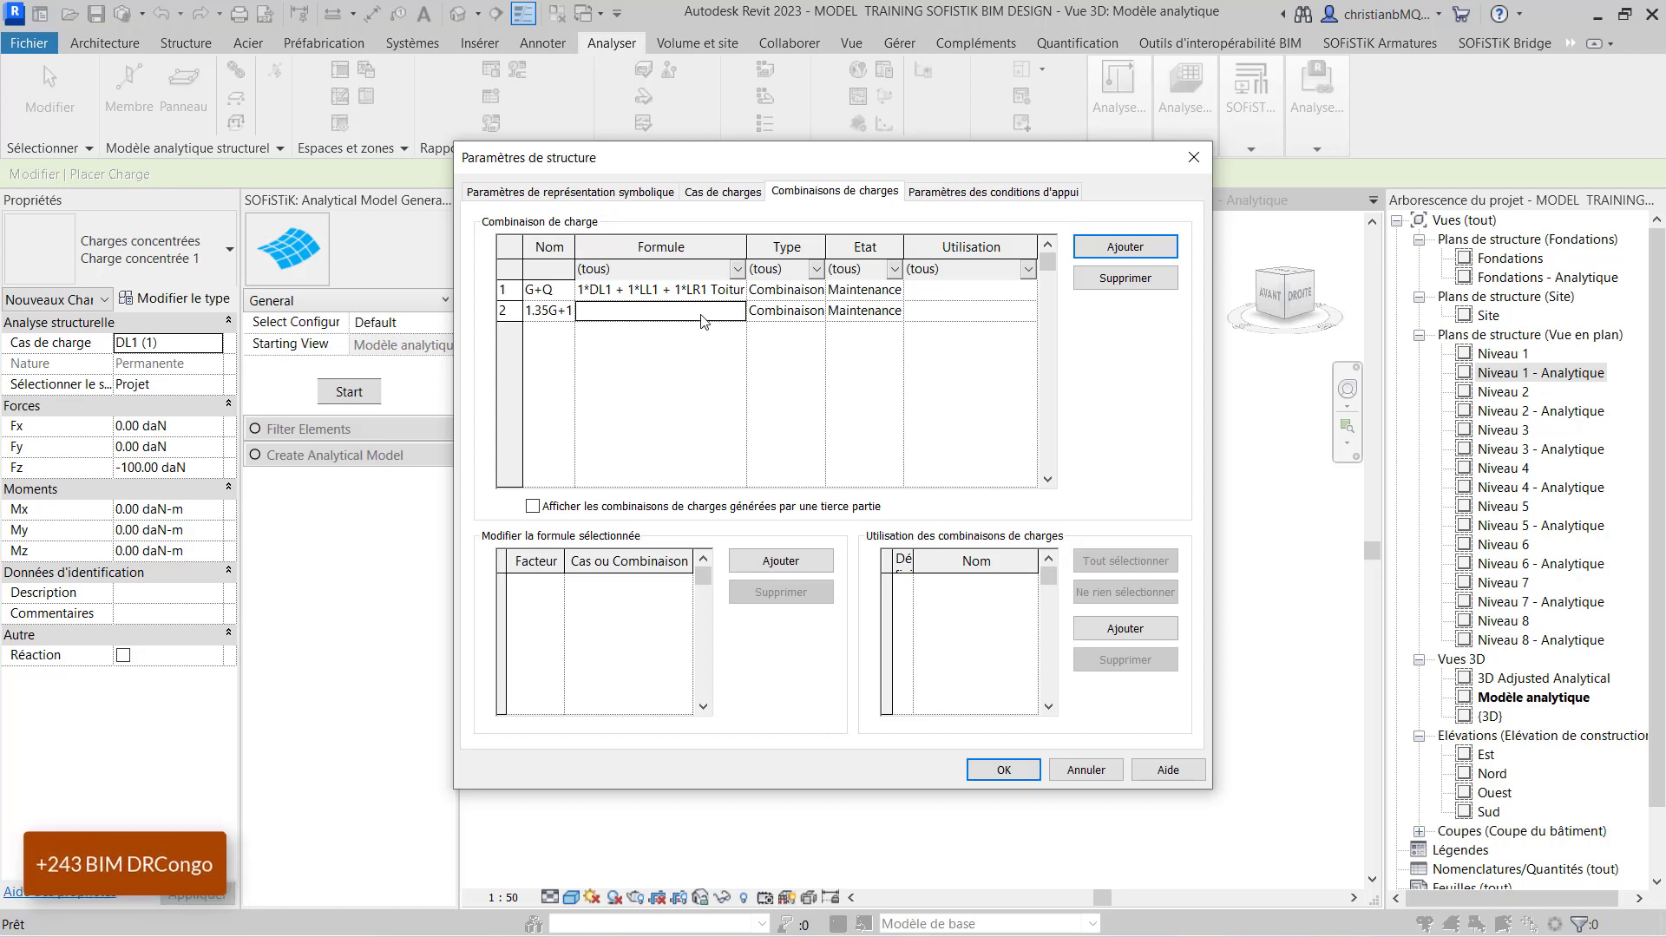
Build the first two terms of the 1.35G+1.5A formula: DL1 with factor 1.35 and LL1 with factor 1.5.
{"action": "left_click", "coordinate": [781, 562]}
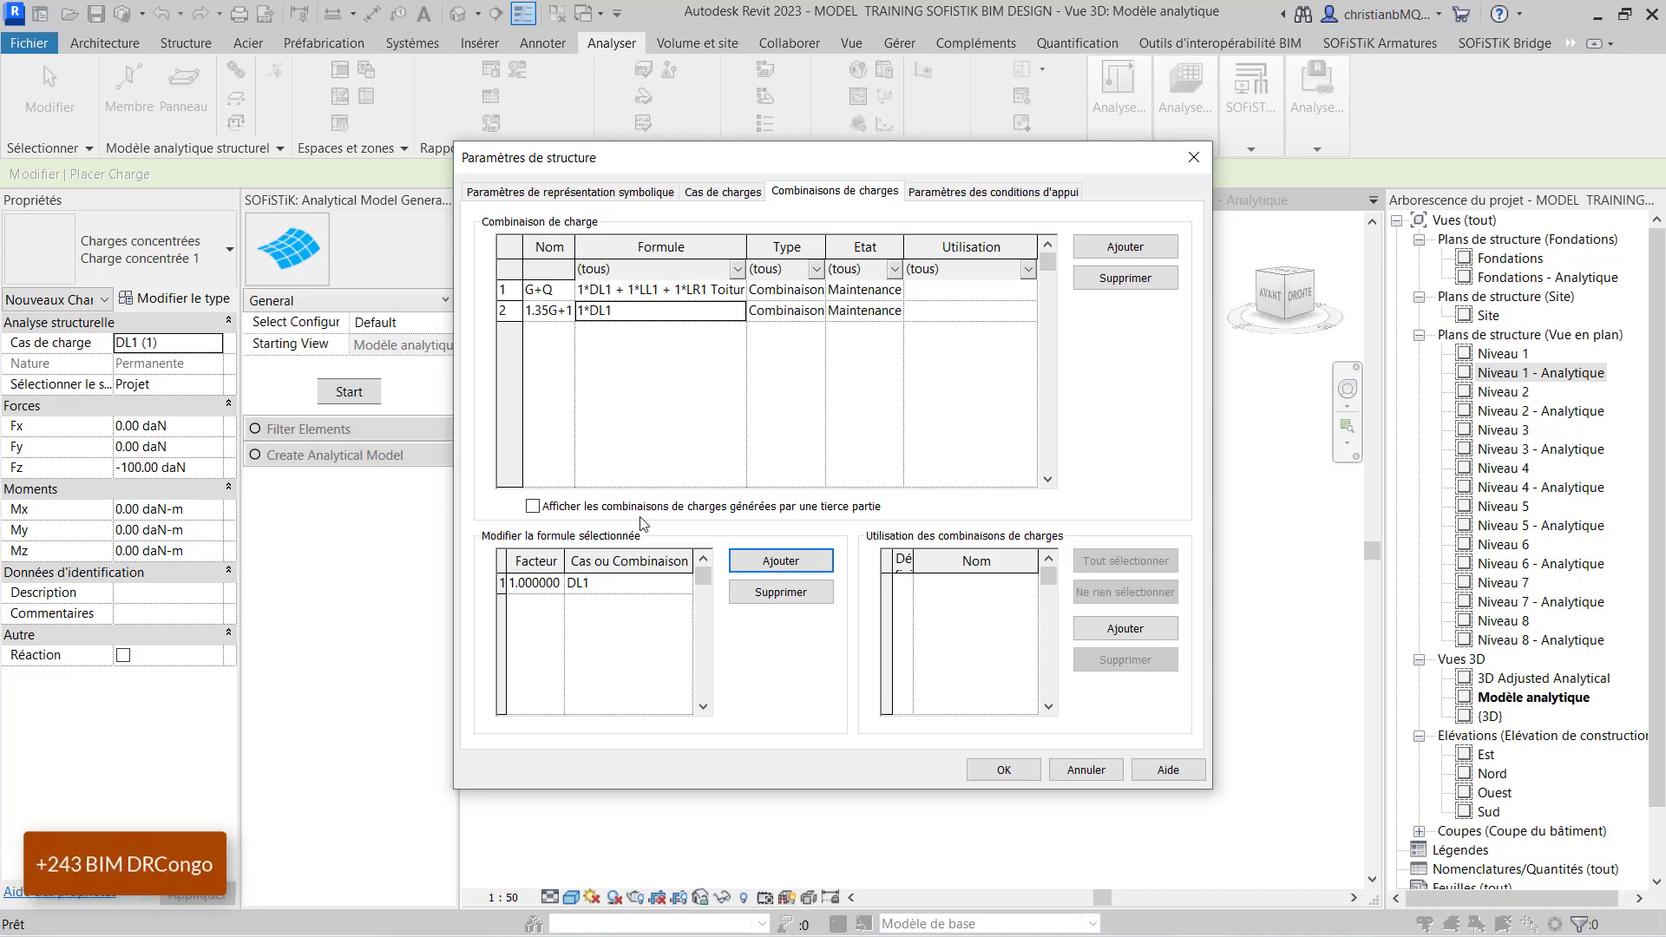
{"action": "left_click", "coordinate": [625, 583]}
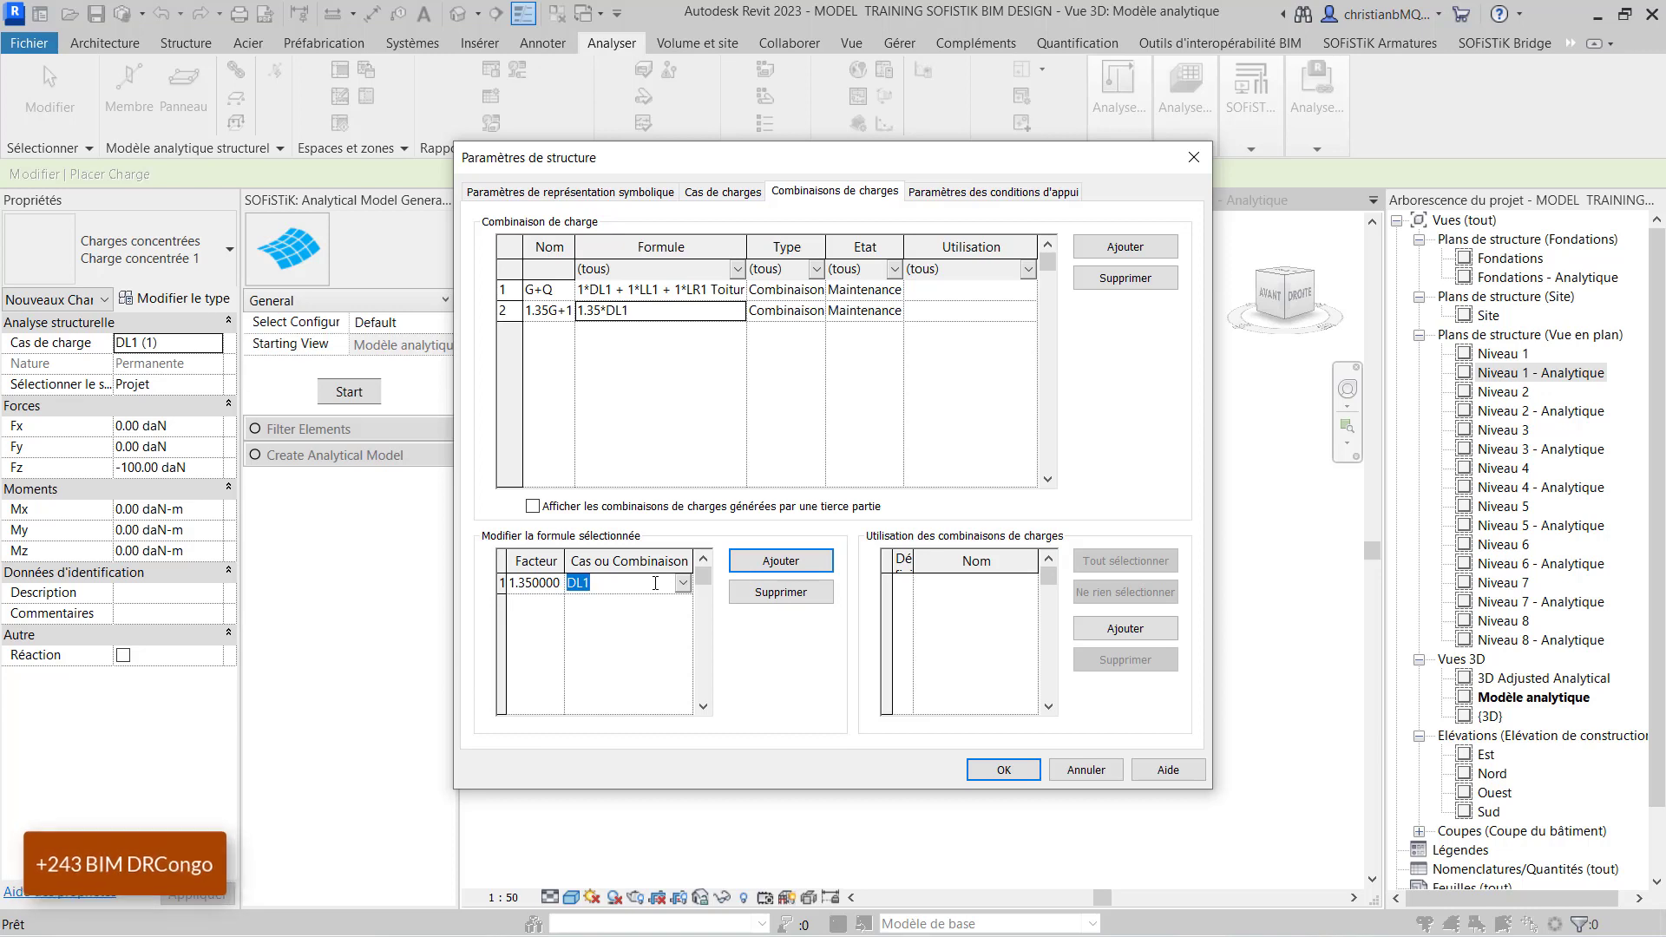
{"action": "left_click", "coordinate": [763, 563]}
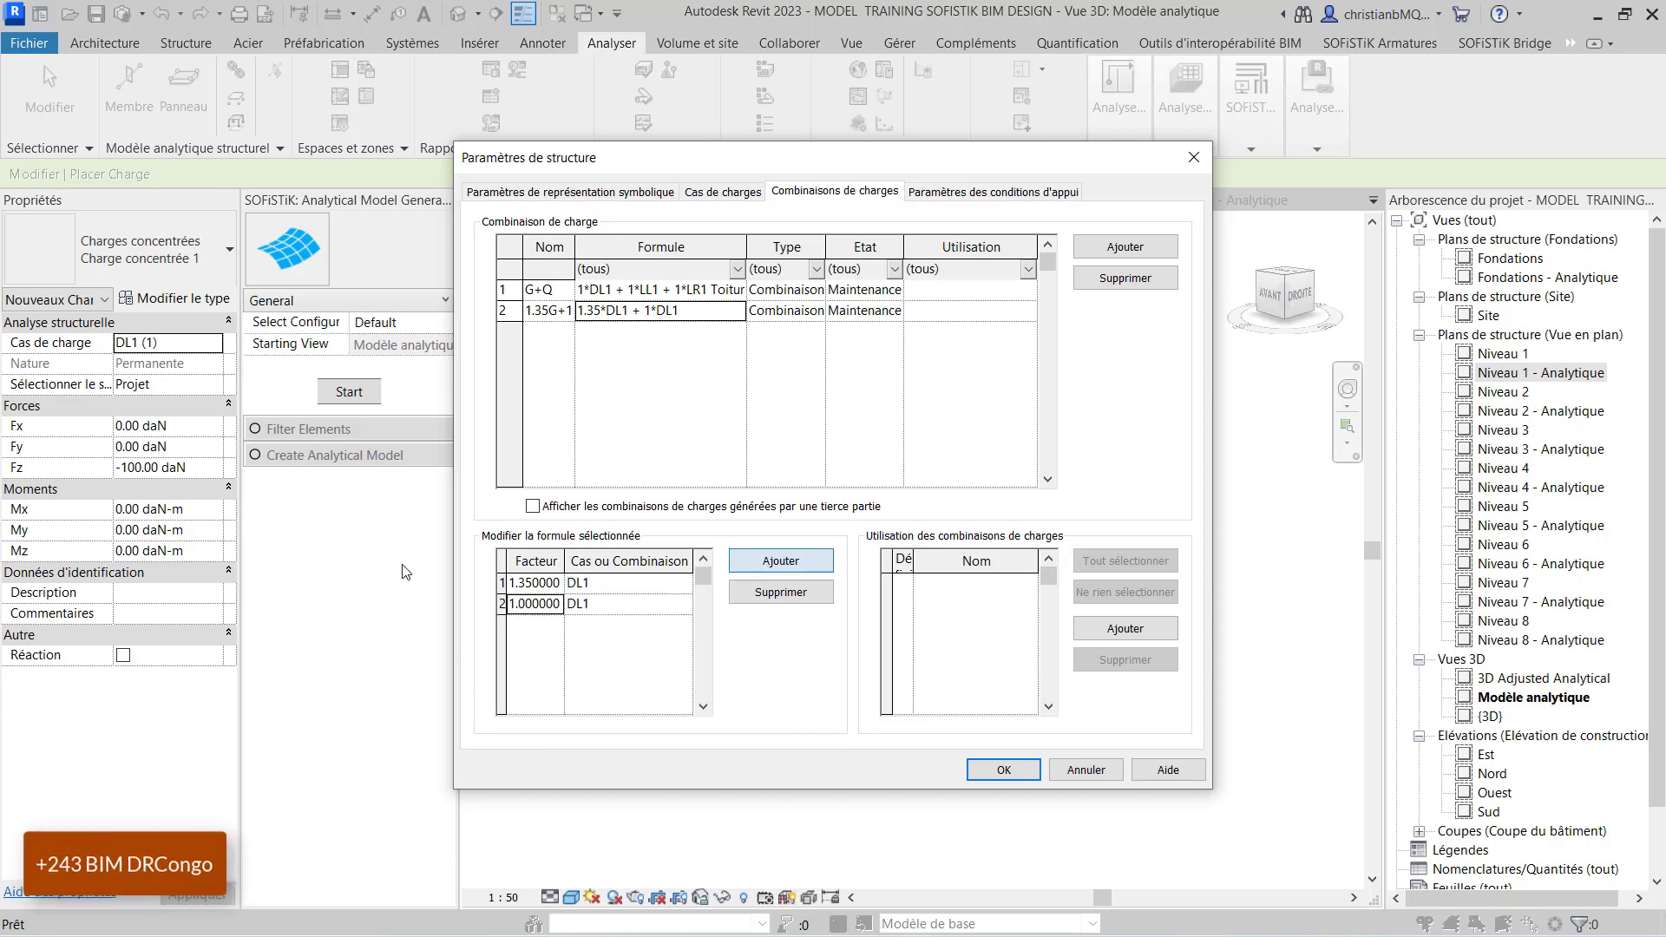
{"action": "left_click", "coordinate": [525, 605]}
{"action": "type", "text": "5"}
{"action": "left_click", "coordinate": [686, 606]}
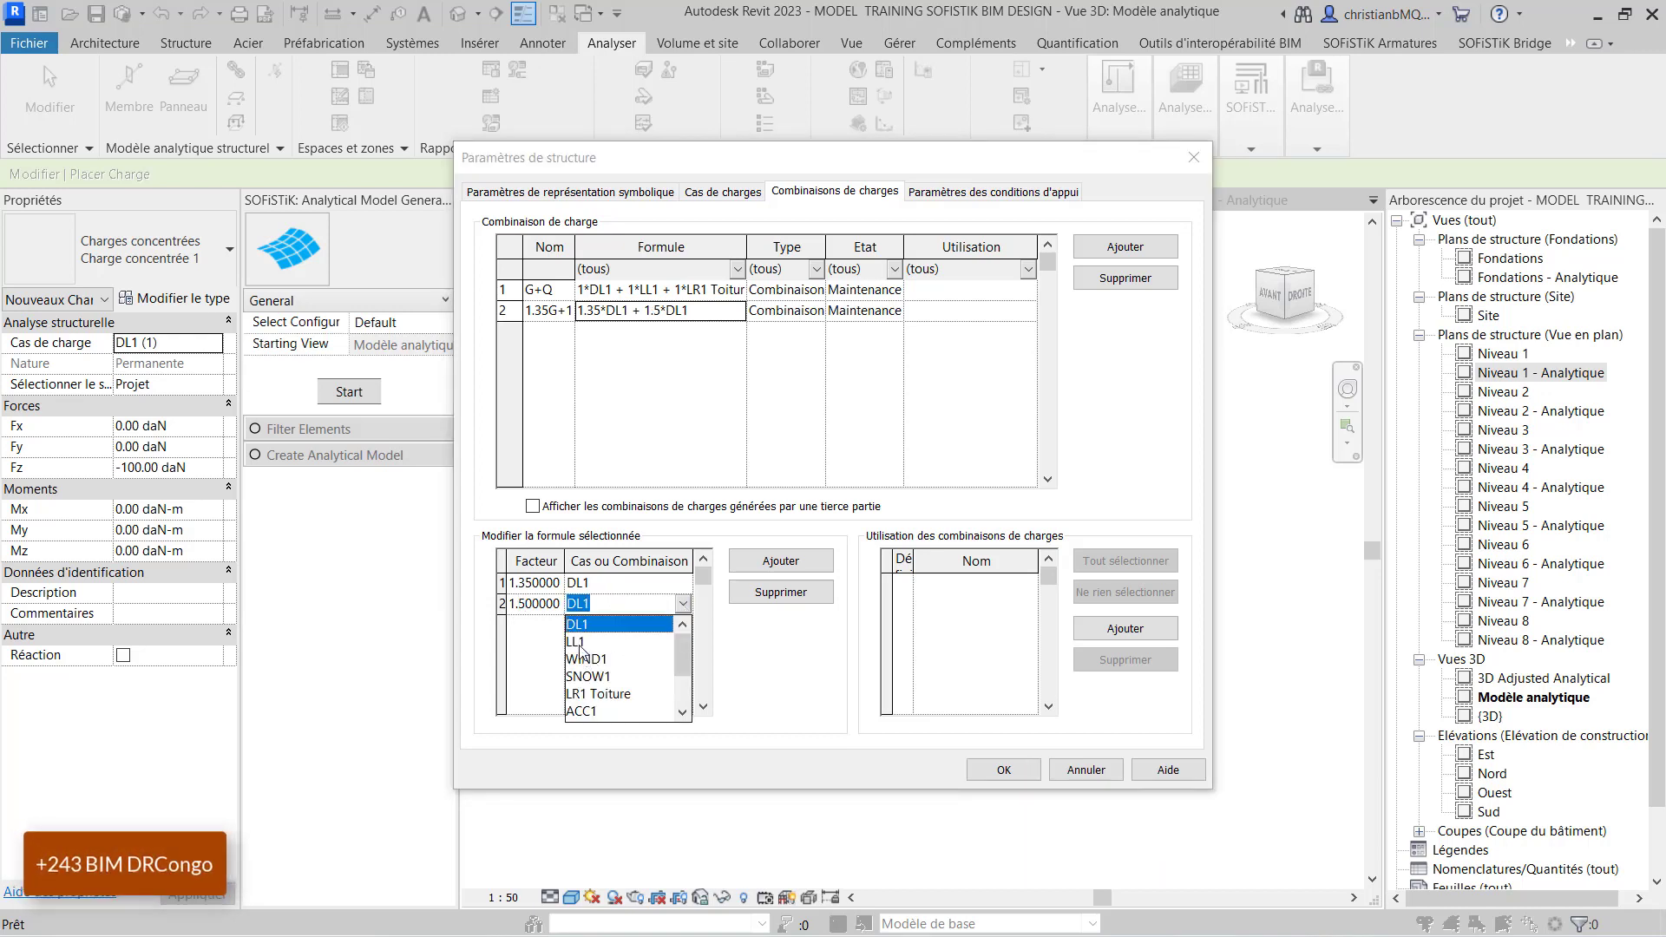
{"action": "left_click", "coordinate": [587, 644]}
Add a third term to the second combination's formula, using load case LL1 with factor 1.5.
{"action": "left_click", "coordinate": [781, 561]}
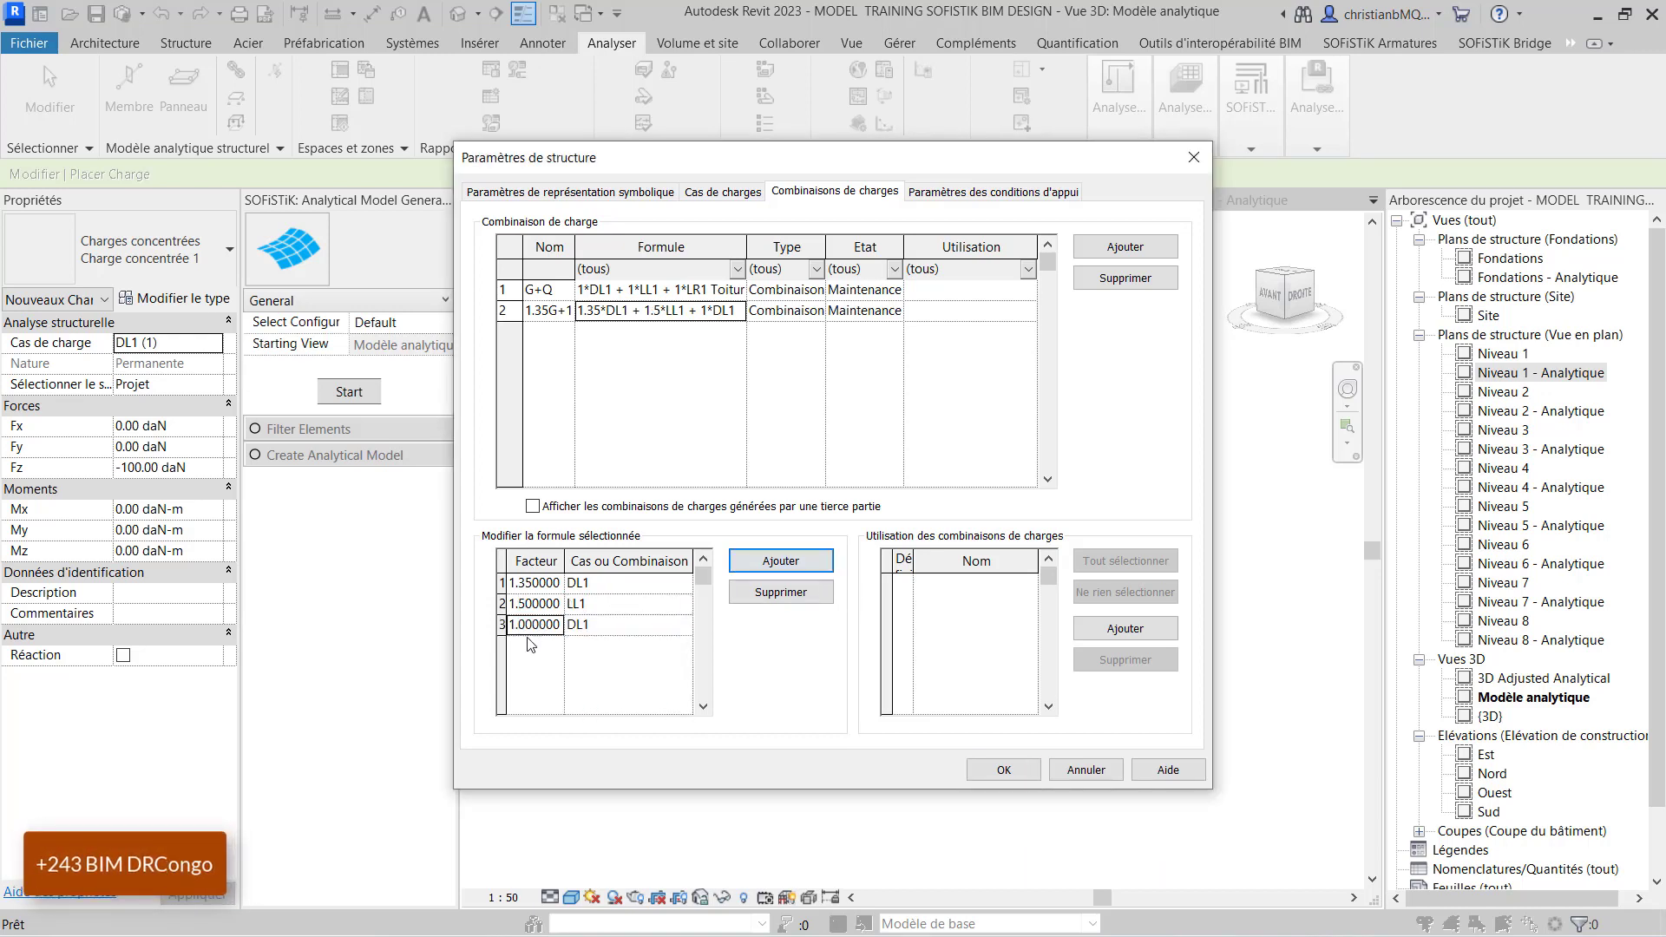
{"action": "left_click", "coordinate": [526, 625]}
{"action": "left_click", "coordinate": [683, 625]}
{"action": "left_click", "coordinate": [683, 625]}
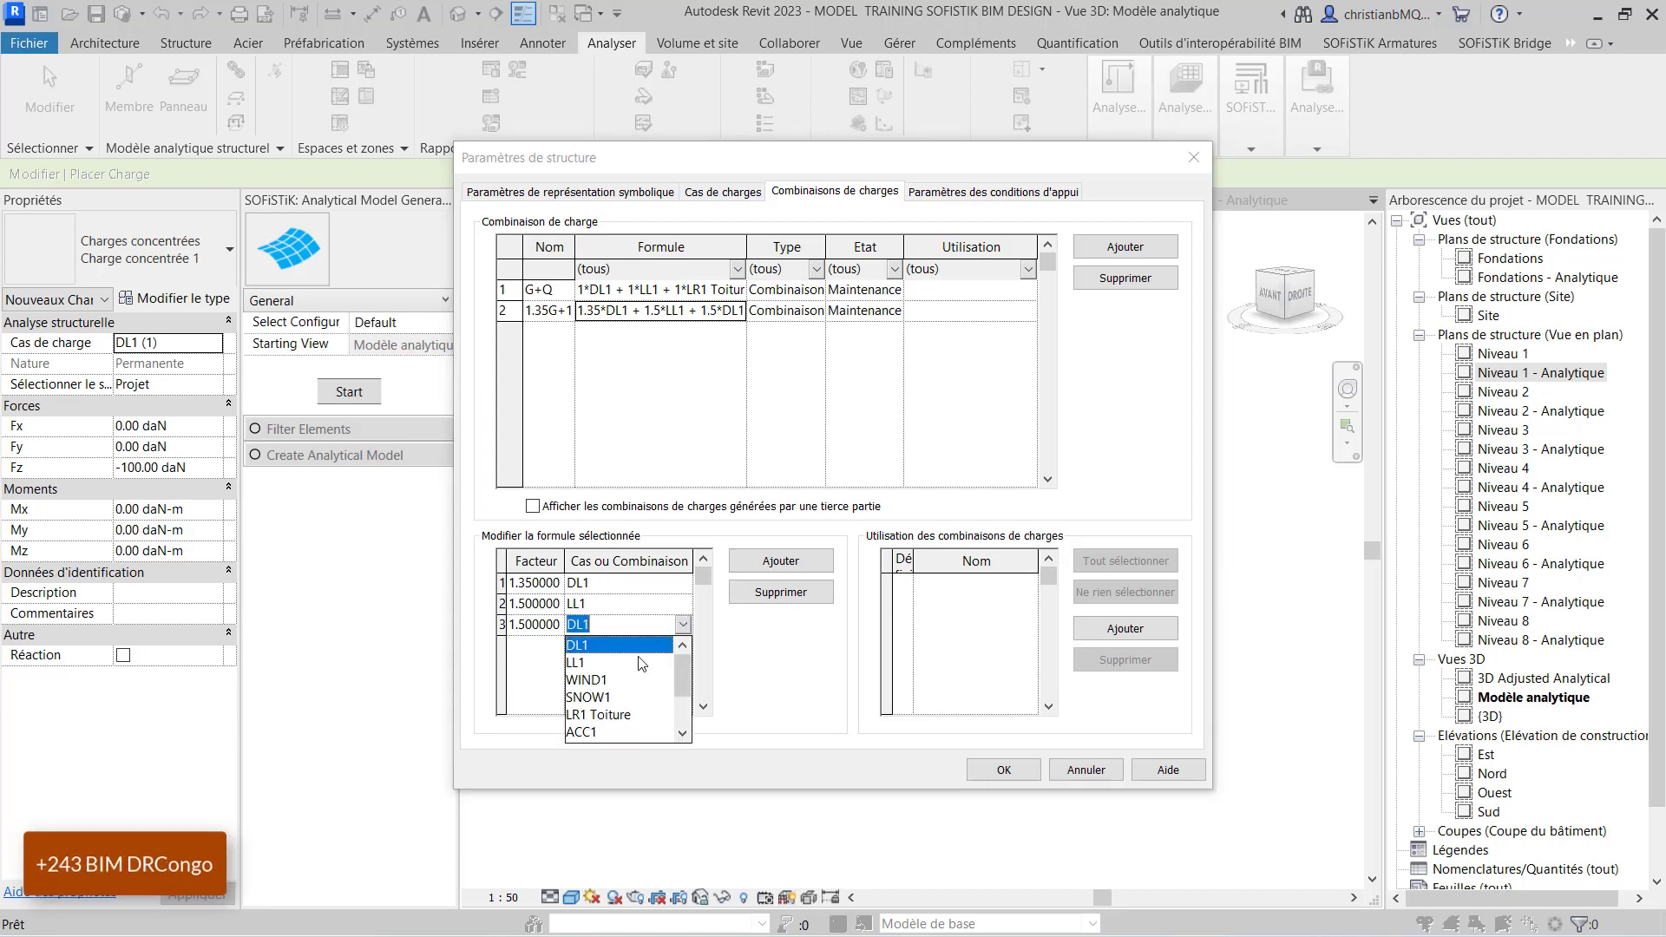
{"action": "left_click", "coordinate": [576, 663]}
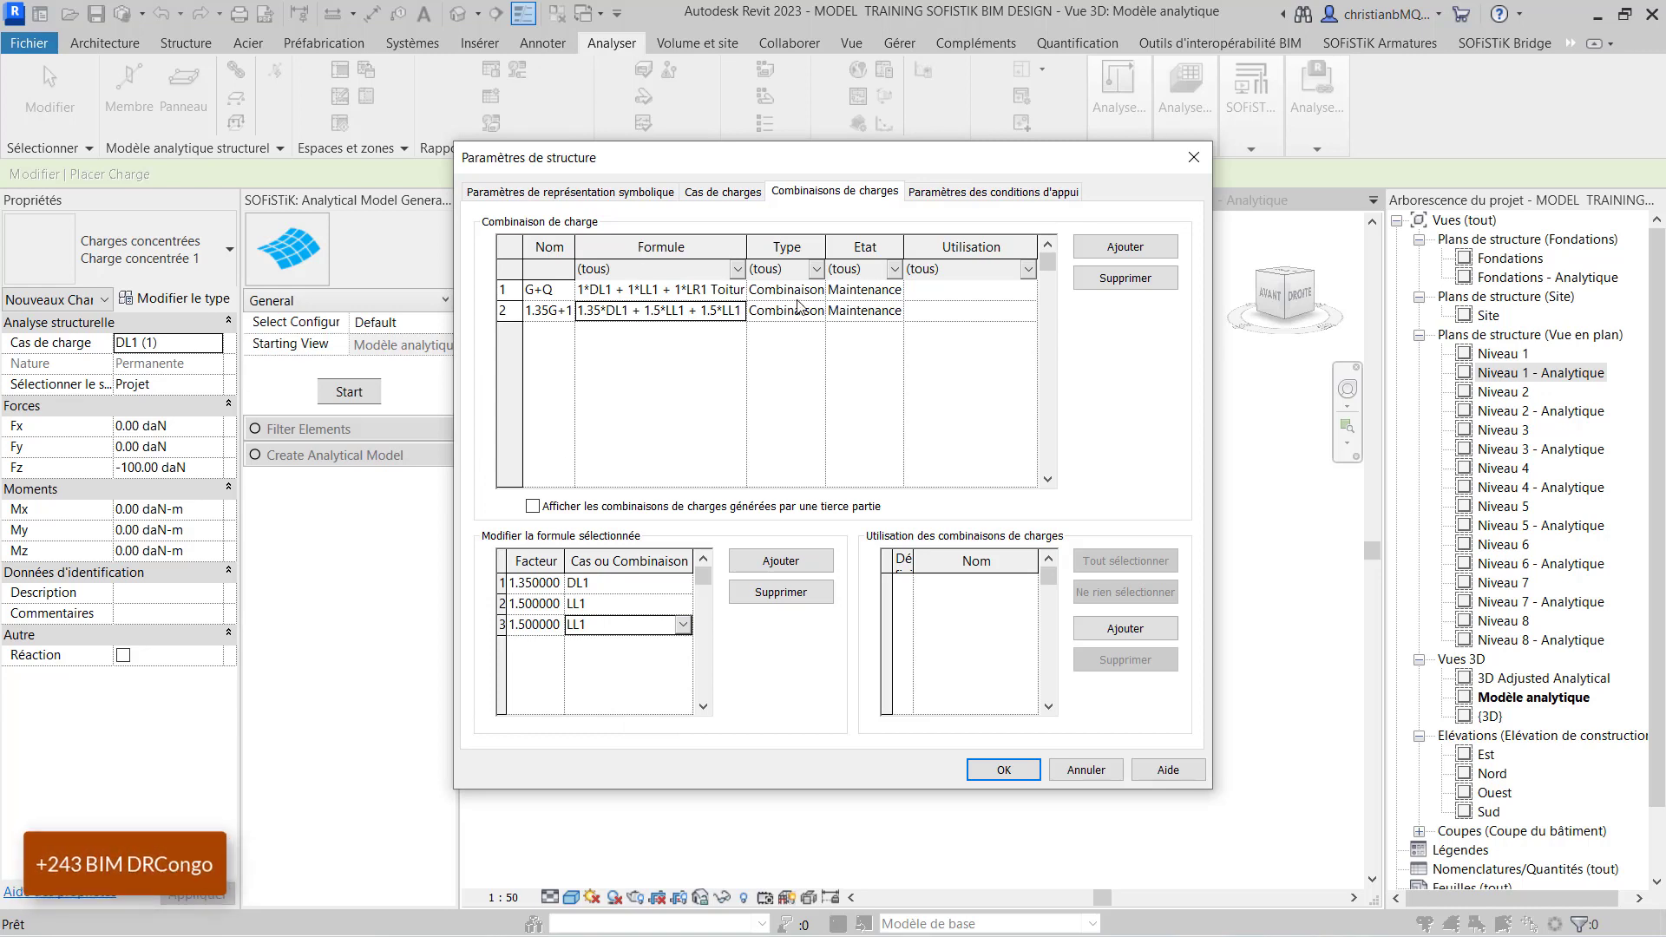
Set the state of the second load combination to Dernier.
{"action": "left_click", "coordinate": [1026, 316]}
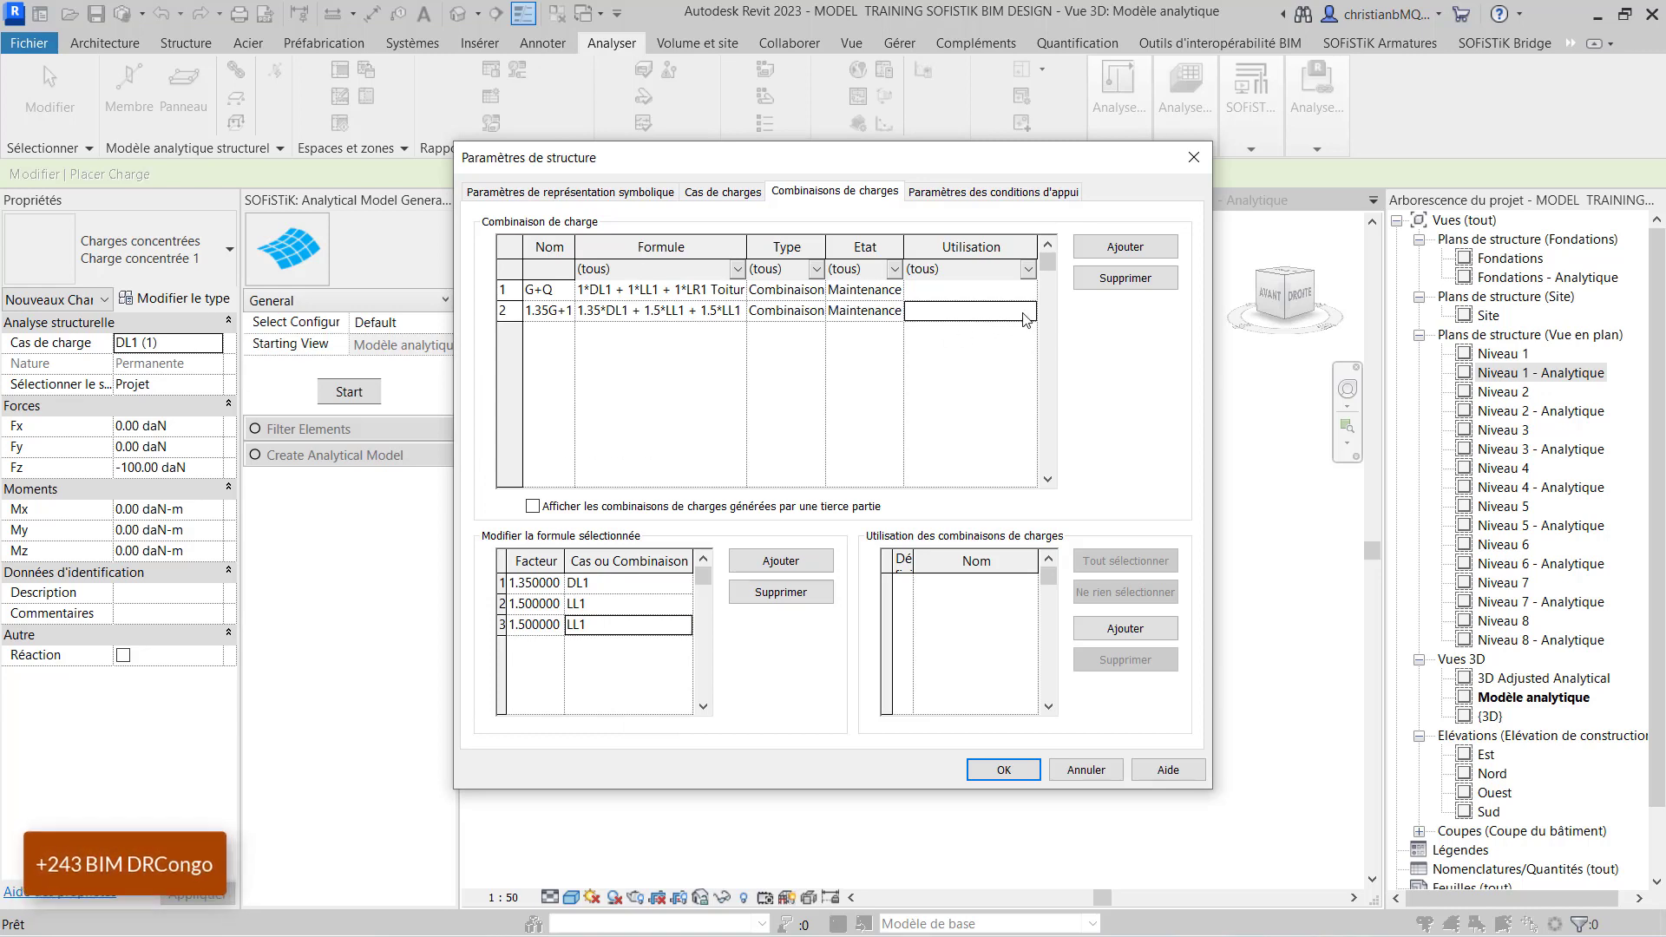
{"action": "left_click", "coordinate": [879, 311]}
{"action": "left_click", "coordinate": [894, 312]}
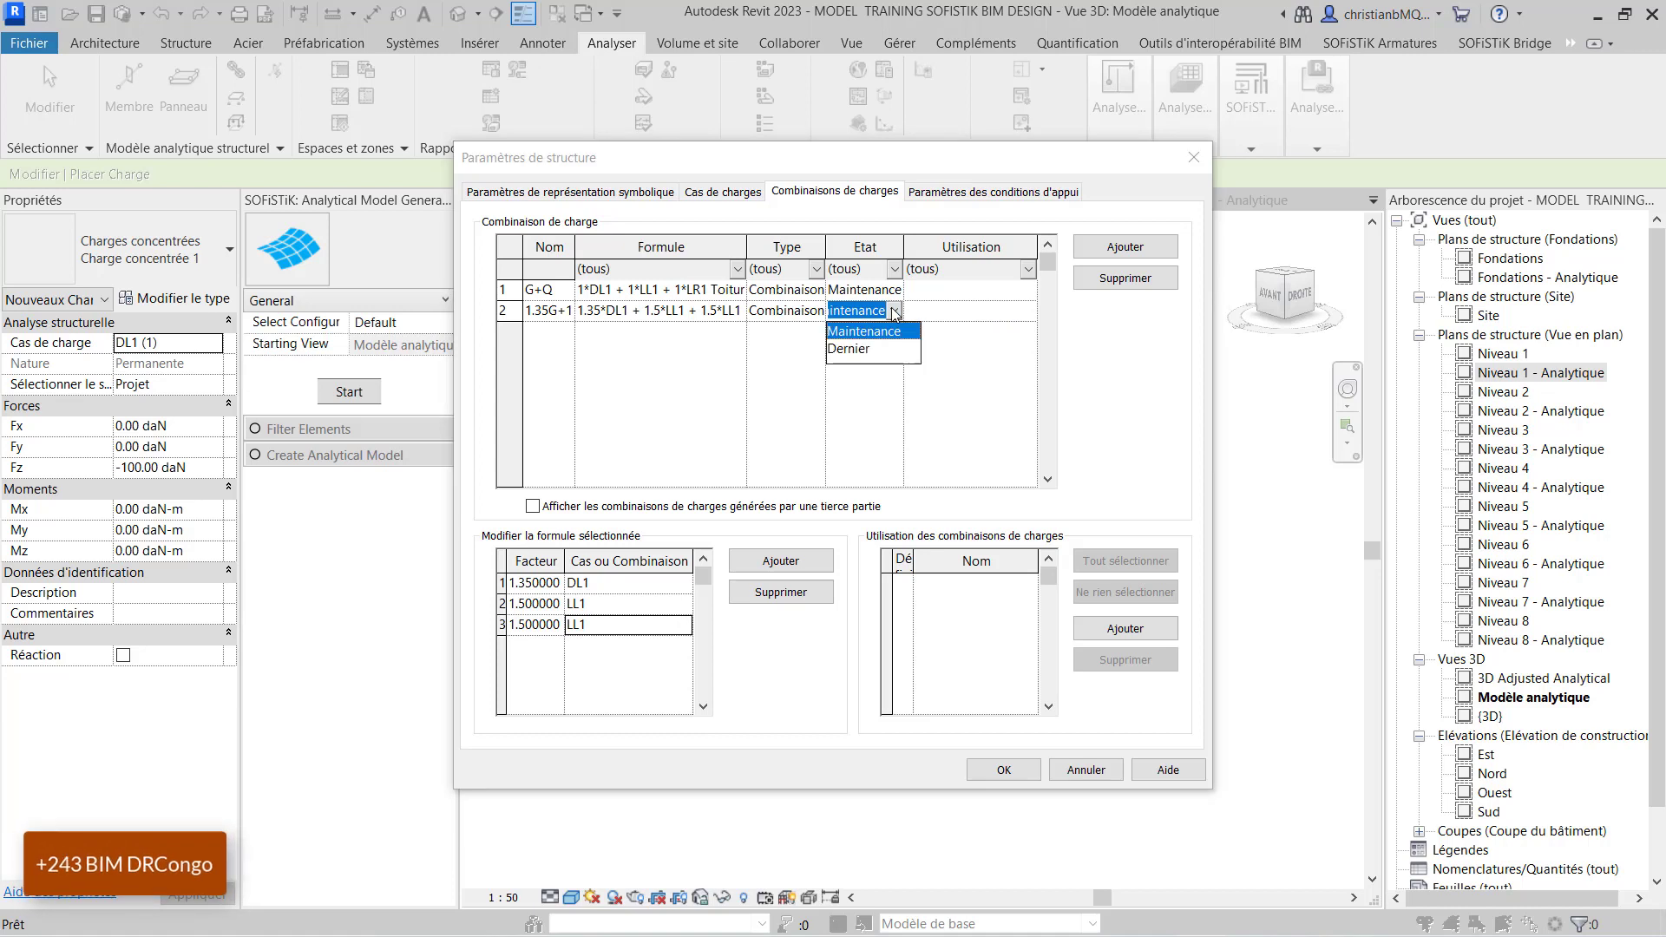
{"action": "left_click", "coordinate": [853, 349]}
Add a combination usage for the second load combination, assign it and name it ELU.
{"action": "left_click", "coordinate": [1131, 628]}
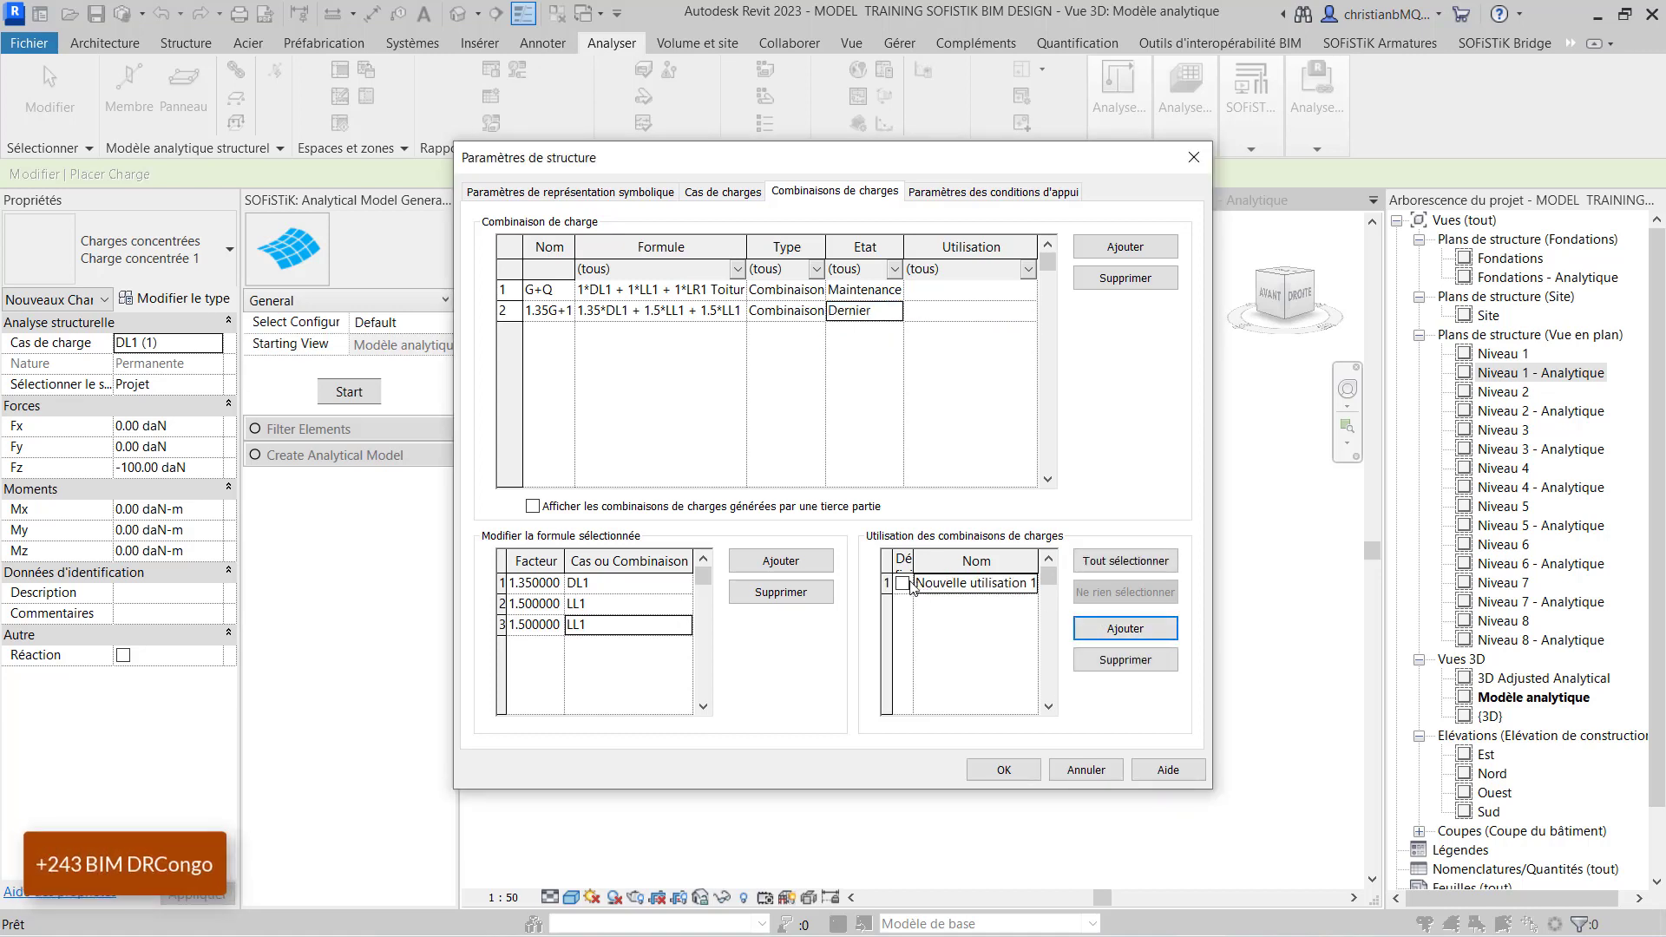
{"action": "left_click", "coordinate": [903, 583]}
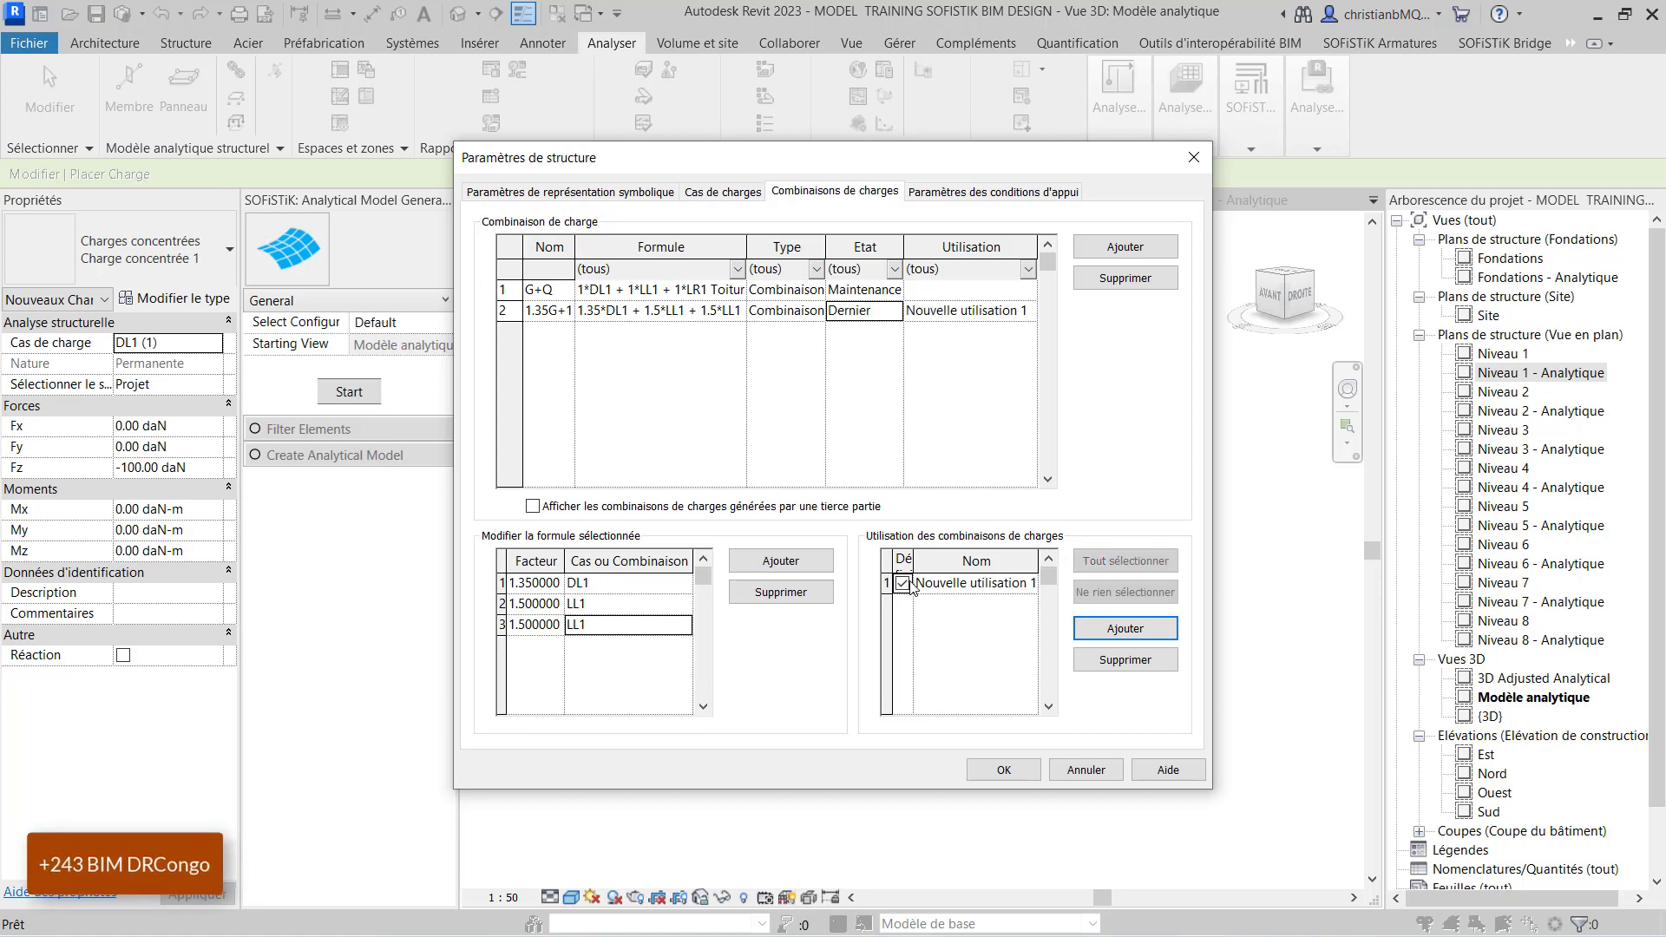
{"action": "left_click", "coordinate": [1007, 311]}
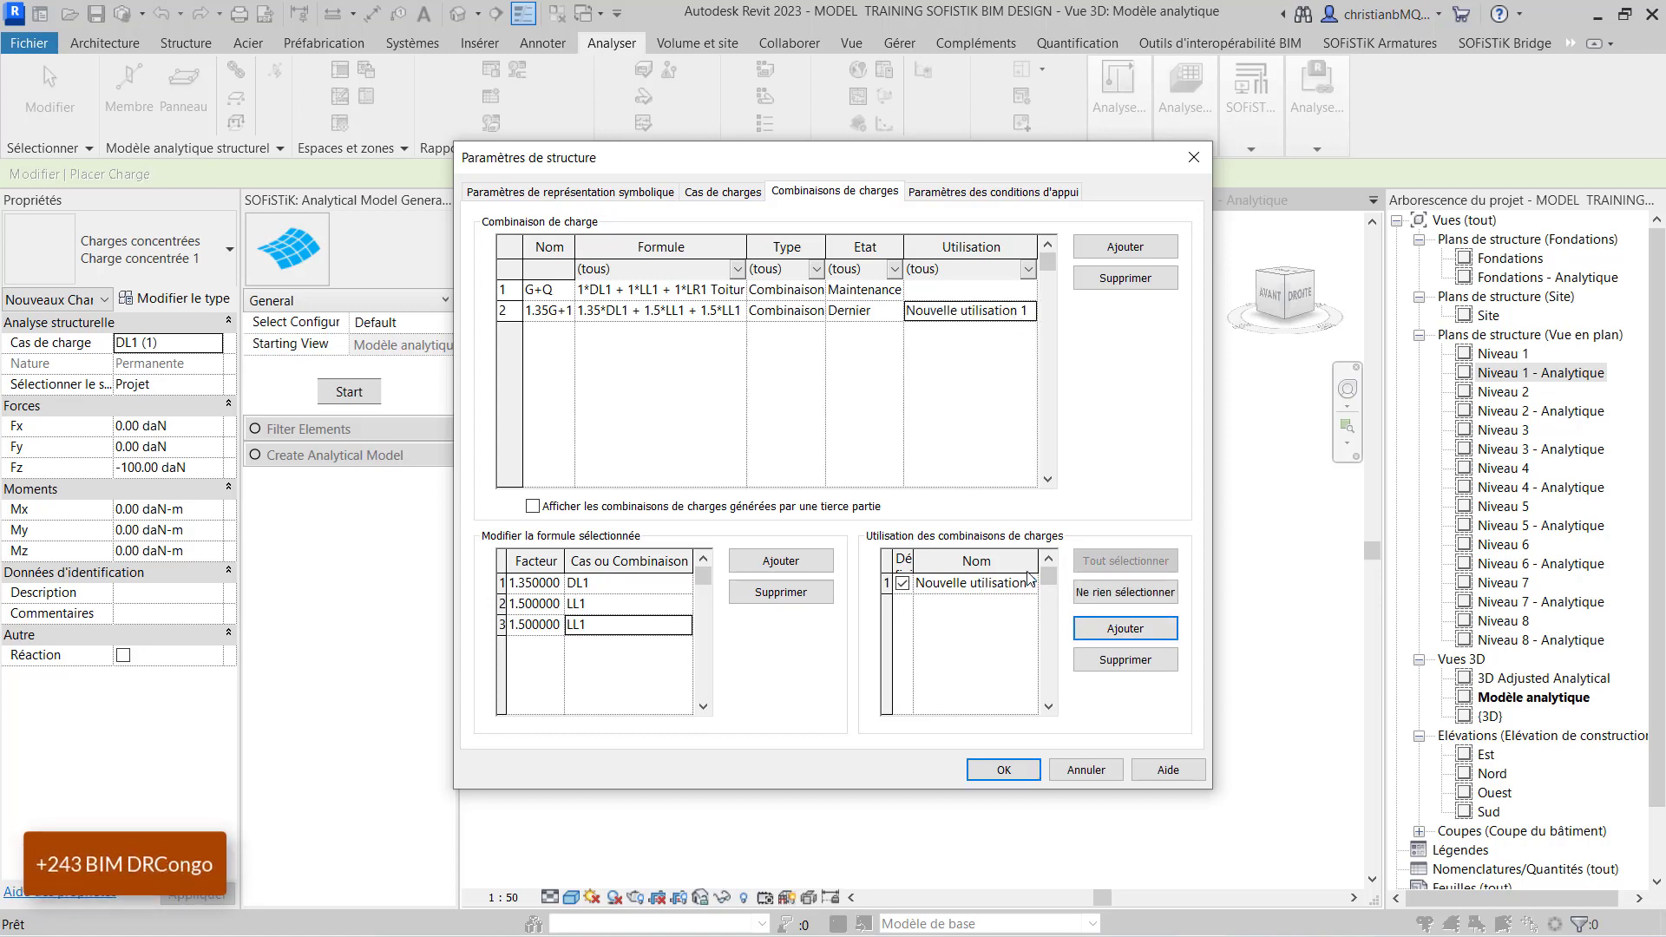
{"action": "left_click_drag", "start_coordinate": [1019, 585], "coordinate": [882, 573]}
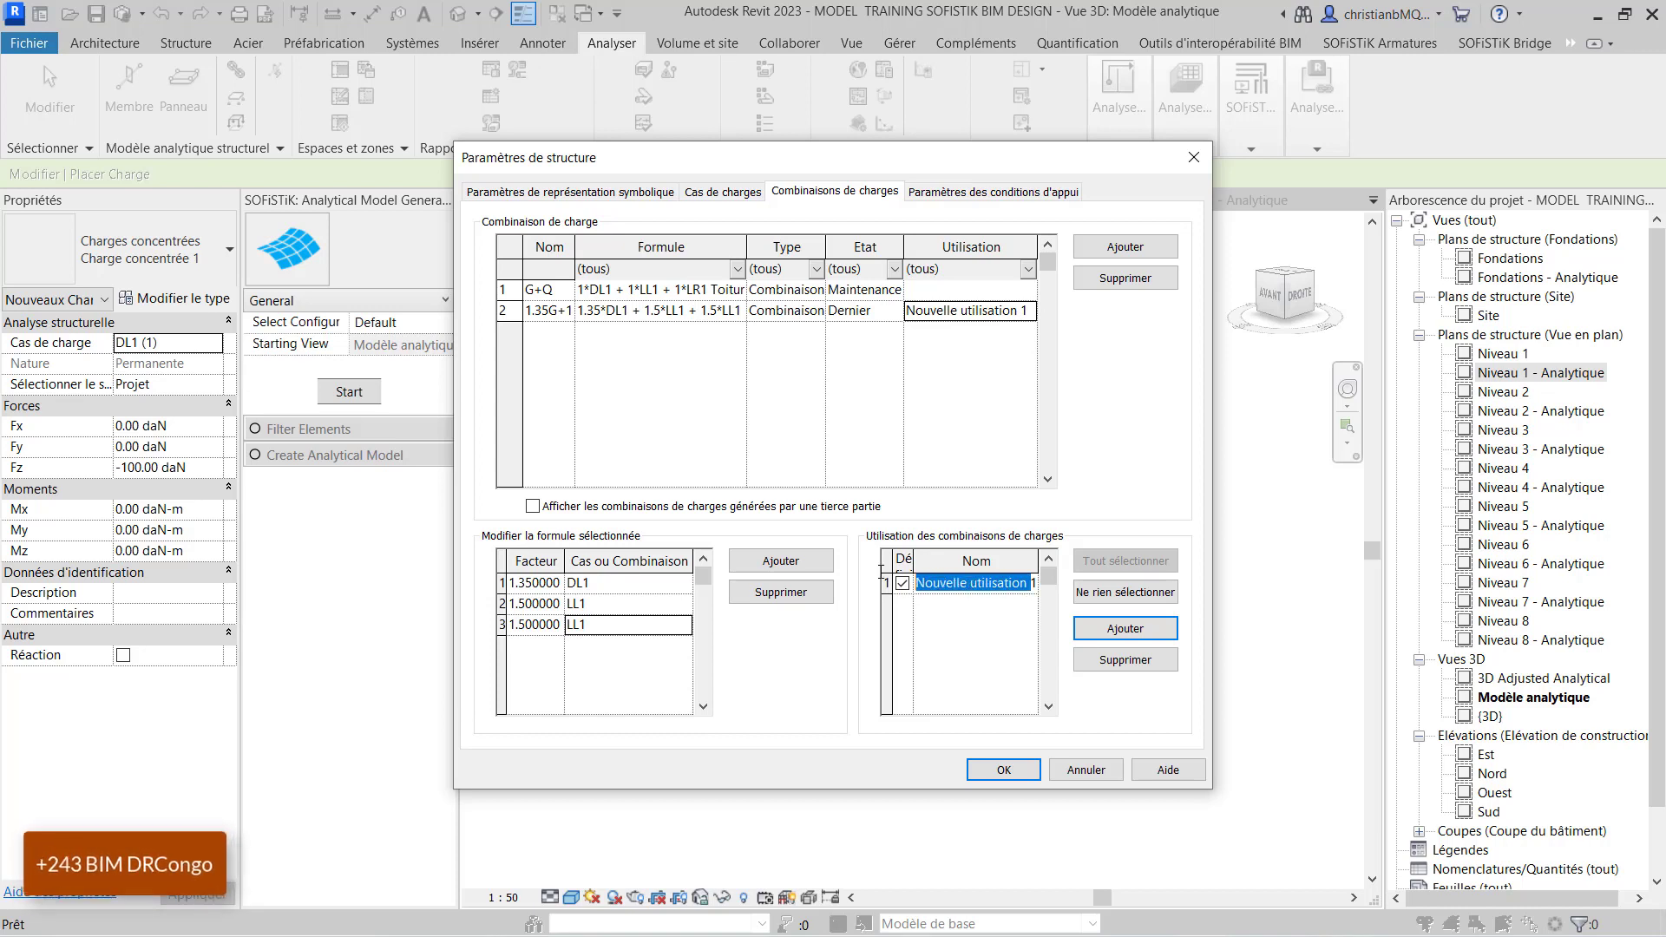
{"action": "key", "text": "BackSpace"}
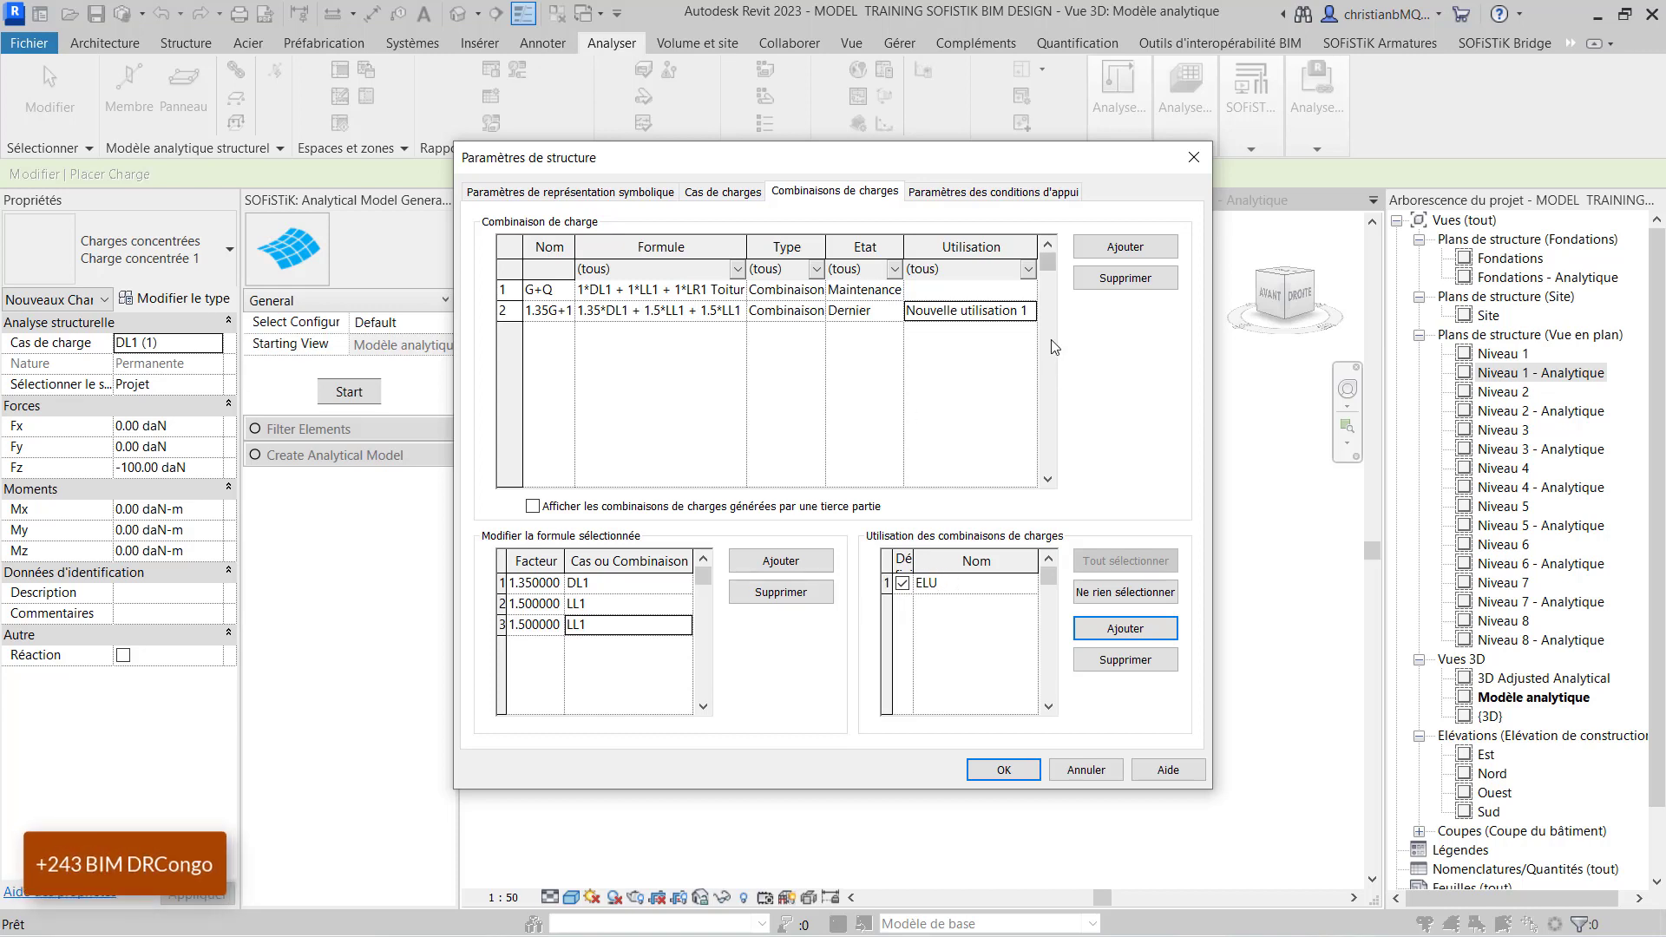
Add a second combination usage with the G+Q combination selected and name it ELS.
{"action": "left_click", "coordinate": [992, 297]}
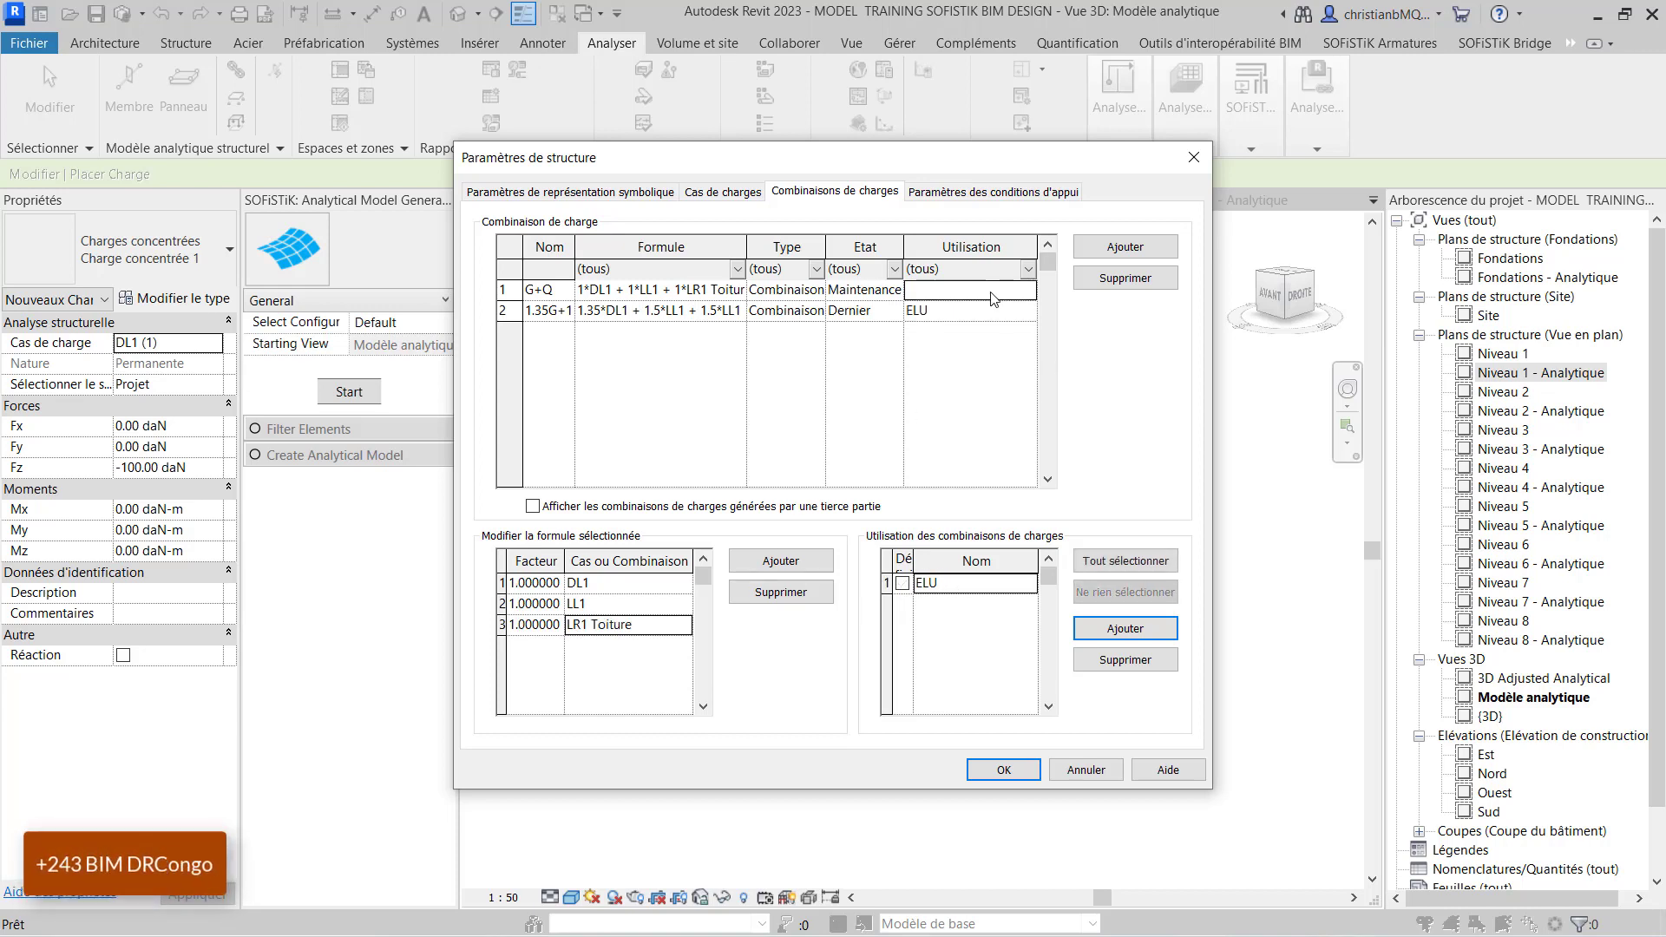
{"action": "left_click", "coordinate": [1146, 628]}
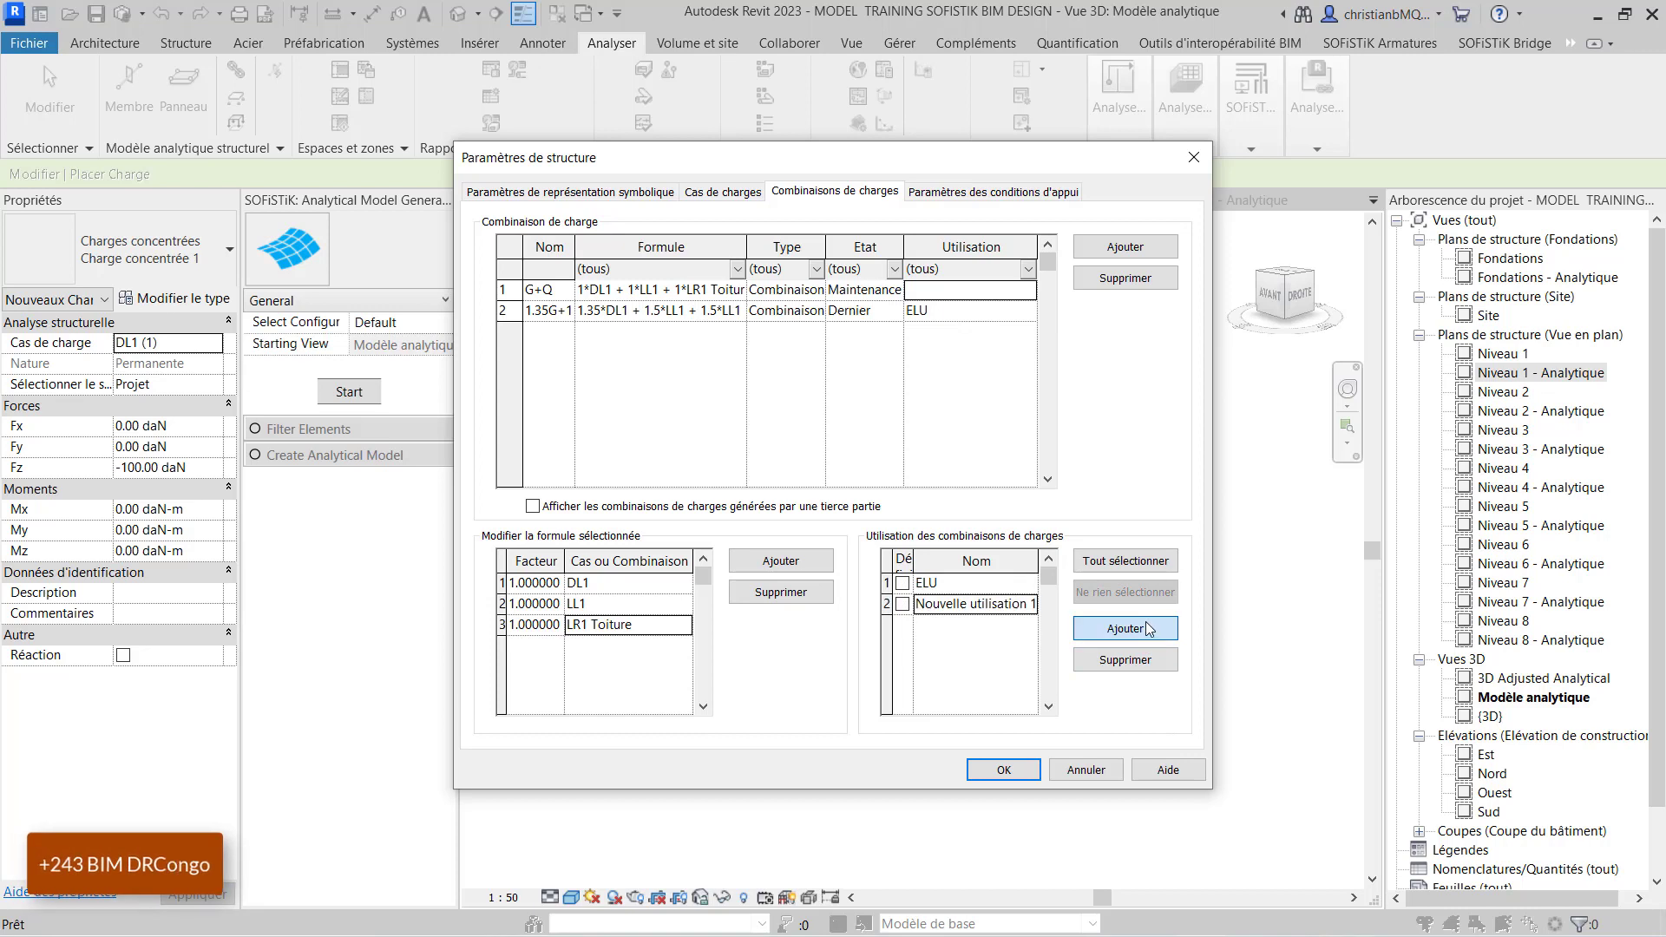
{"action": "left_click", "coordinate": [967, 607]}
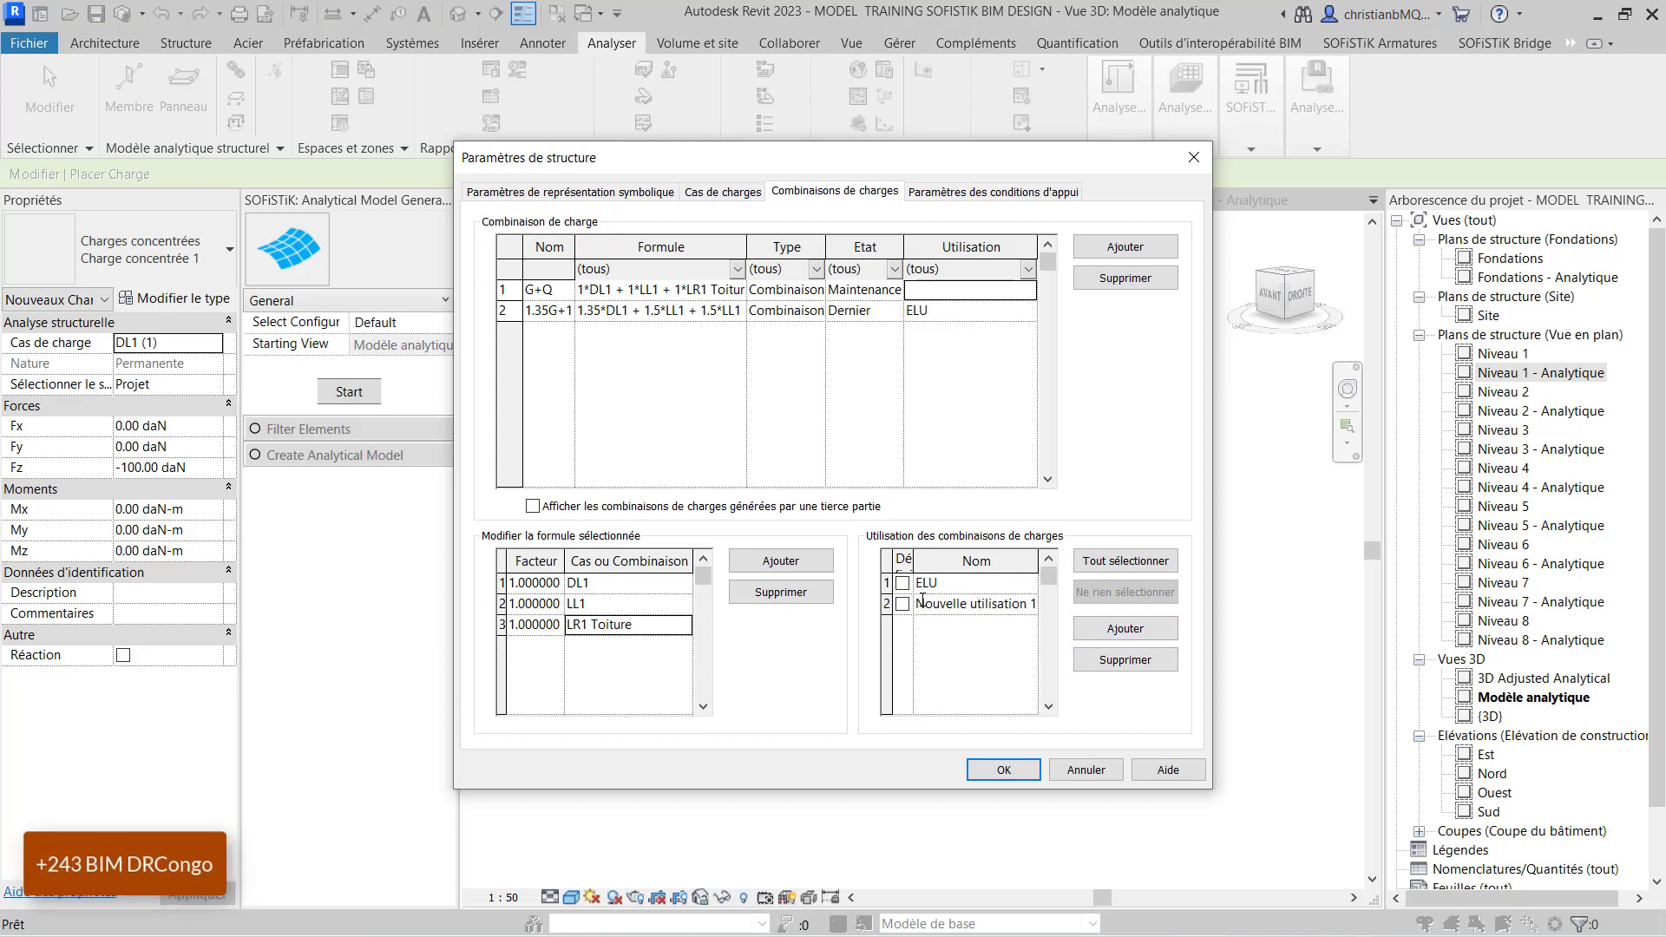
{"action": "left_click_drag", "start_coordinate": [923, 603], "coordinate": [1256, 635]}
{"action": "key", "text": "BackSpace"}
{"action": "key", "text": "BackSpace"}
{"action": "type", "text": "ELS"}
Assign only the ELS usage to the G+Q combination, accept the structural settings and leave load placement.
{"action": "left_click", "coordinate": [902, 582]}
{"action": "left_click", "coordinate": [903, 604]}
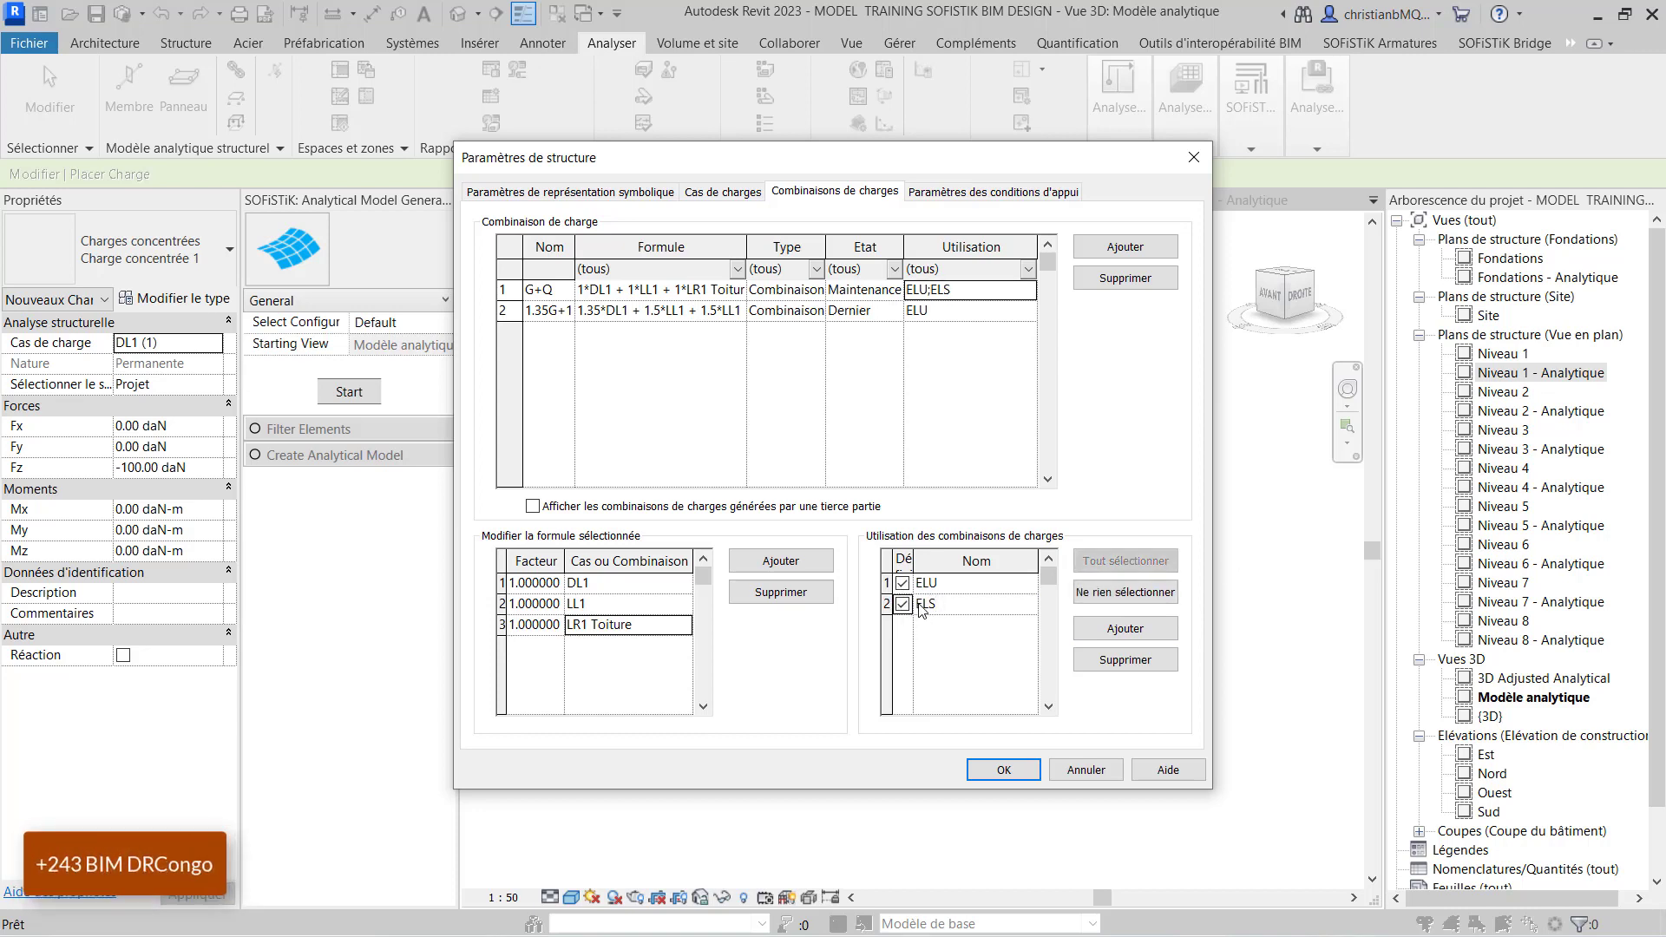
{"action": "left_click", "coordinate": [904, 604]}
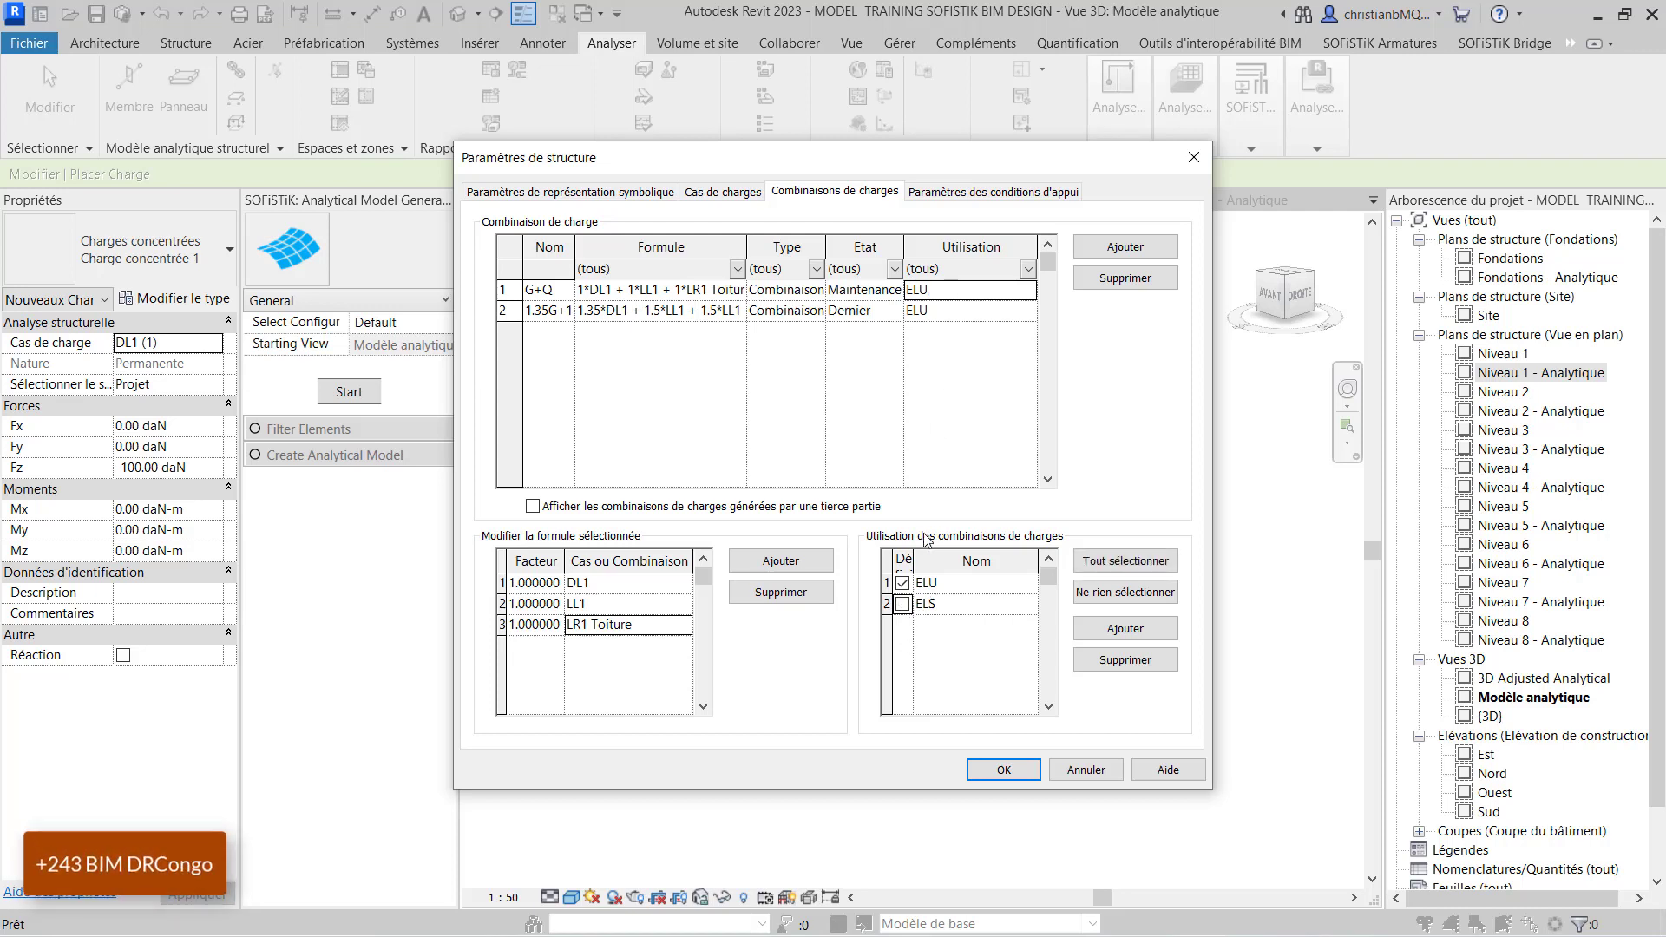
{"action": "left_click", "coordinate": [904, 604]}
{"action": "left_click", "coordinate": [903, 583]}
{"action": "left_click", "coordinate": [1024, 759]}
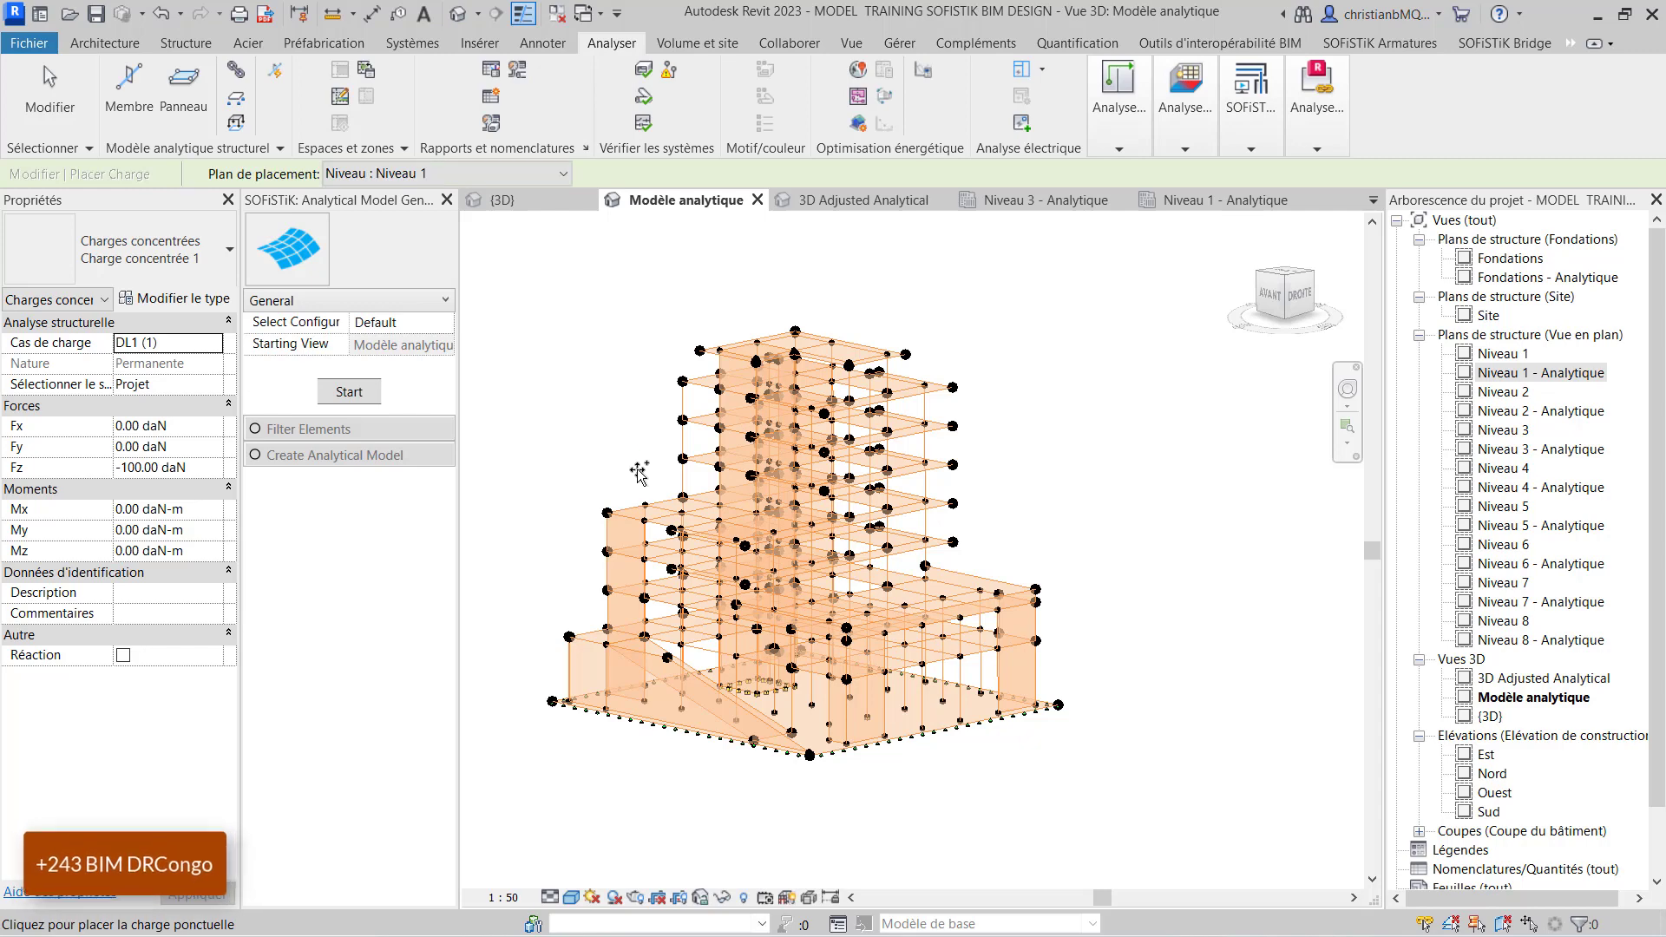
{"action": "key", "text": "Escape"}
{"action": "scroll", "coordinate": [744, 598], "scroll_direction": "down", "scroll_amount": 2}
{"action": "scroll", "coordinate": [744, 597], "scroll_direction": "up", "scroll_amount": 3}
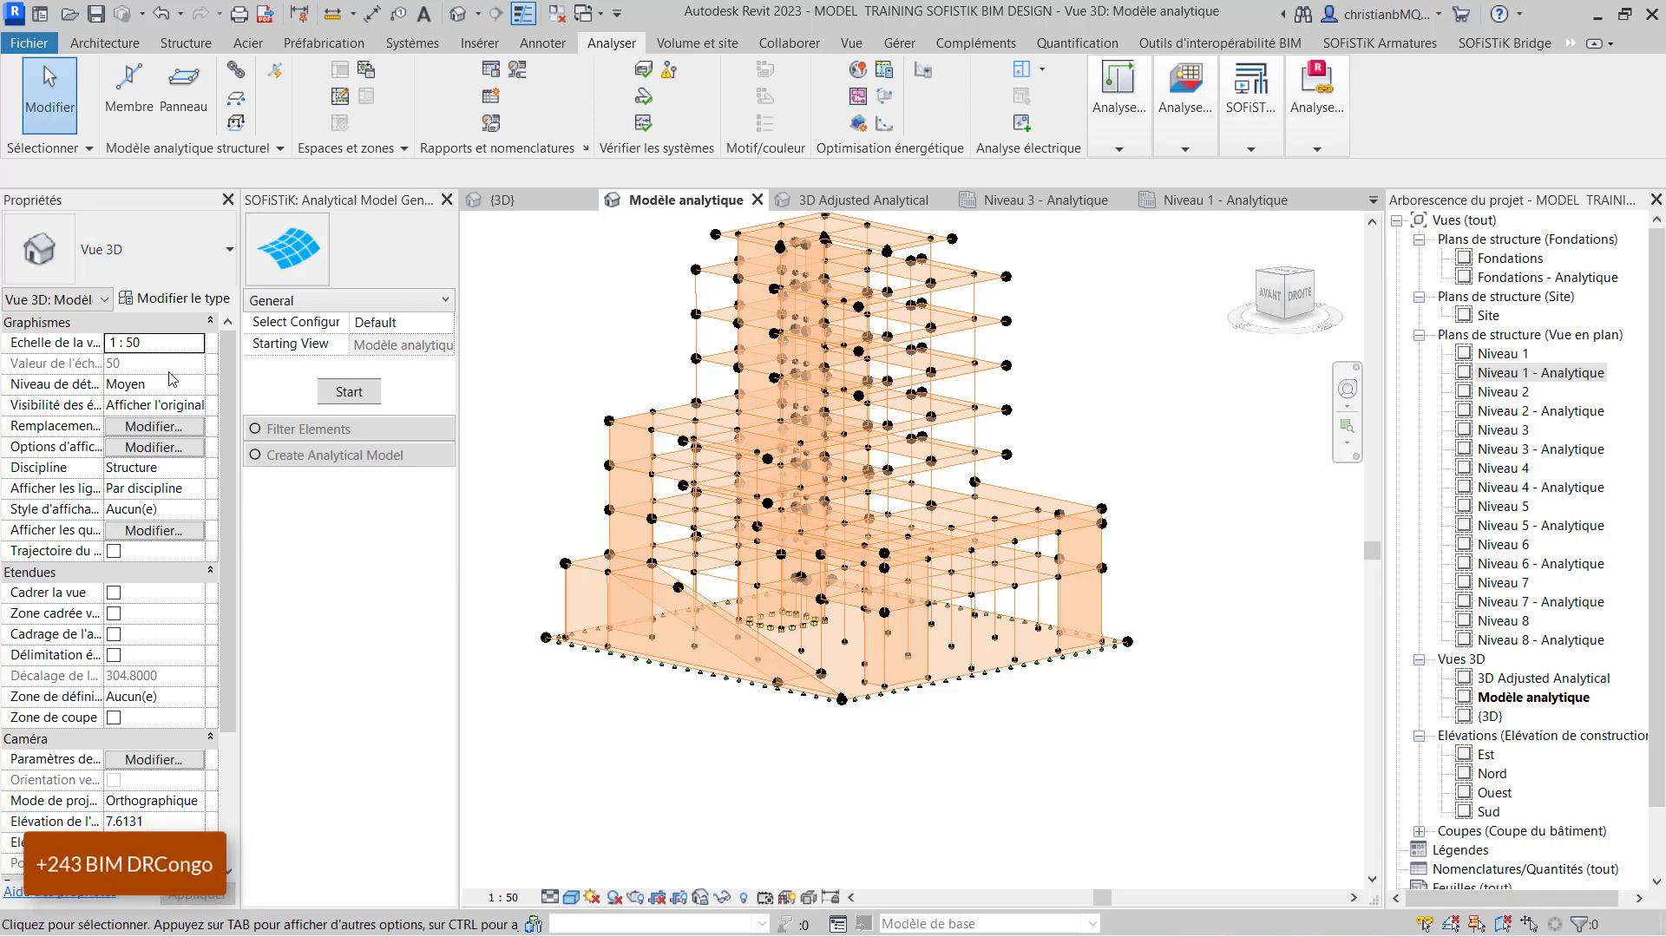
{"action": "scroll", "coordinate": [666, 588], "scroll_direction": "down", "scroll_amount": 3}
{"action": "scroll", "coordinate": [718, 397], "scroll_direction": "up", "scroll_amount": 2}
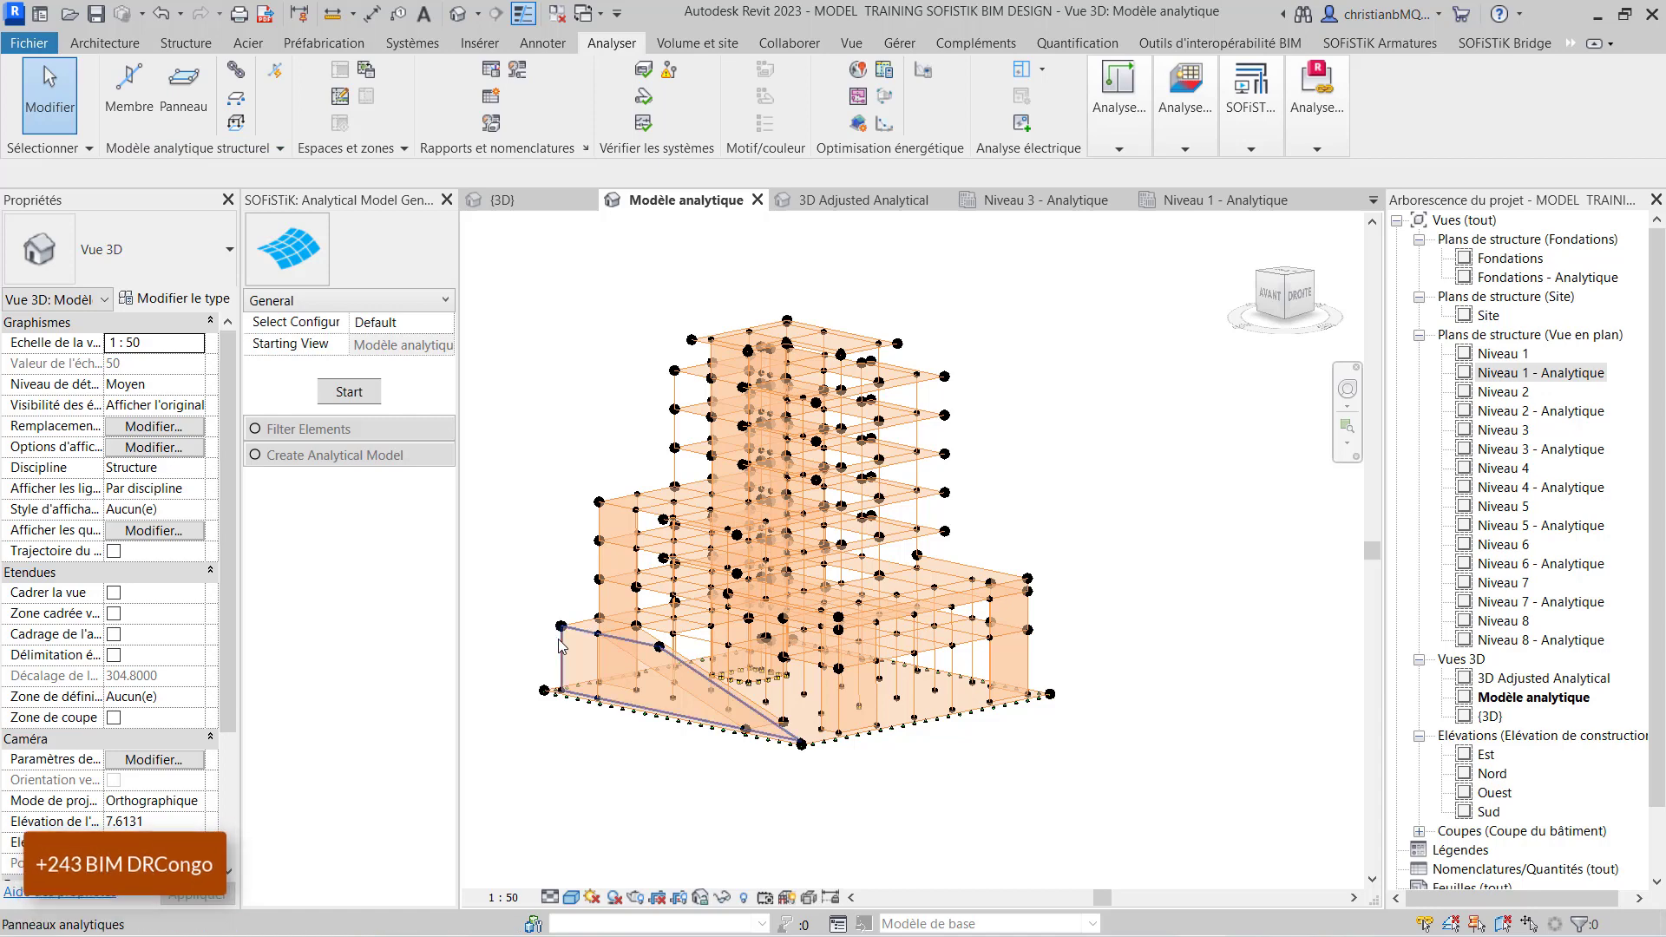
{"action": "scroll", "coordinate": [563, 644], "scroll_direction": "up", "scroll_amount": 1}
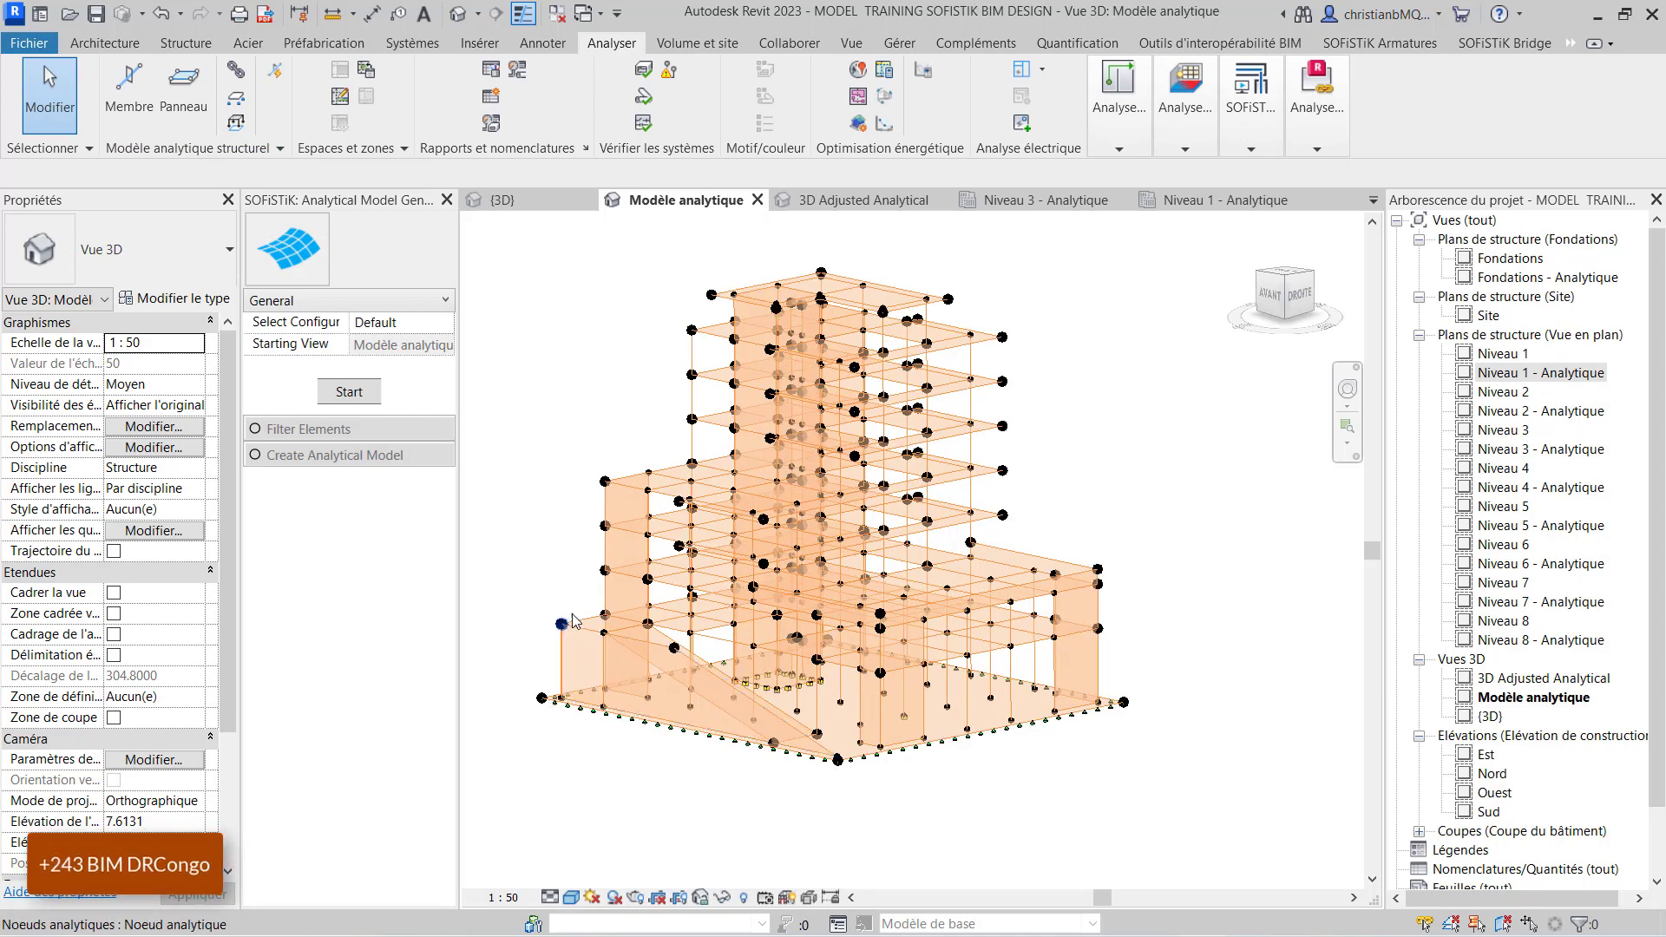
{"action": "left_click", "coordinate": [277, 151]}
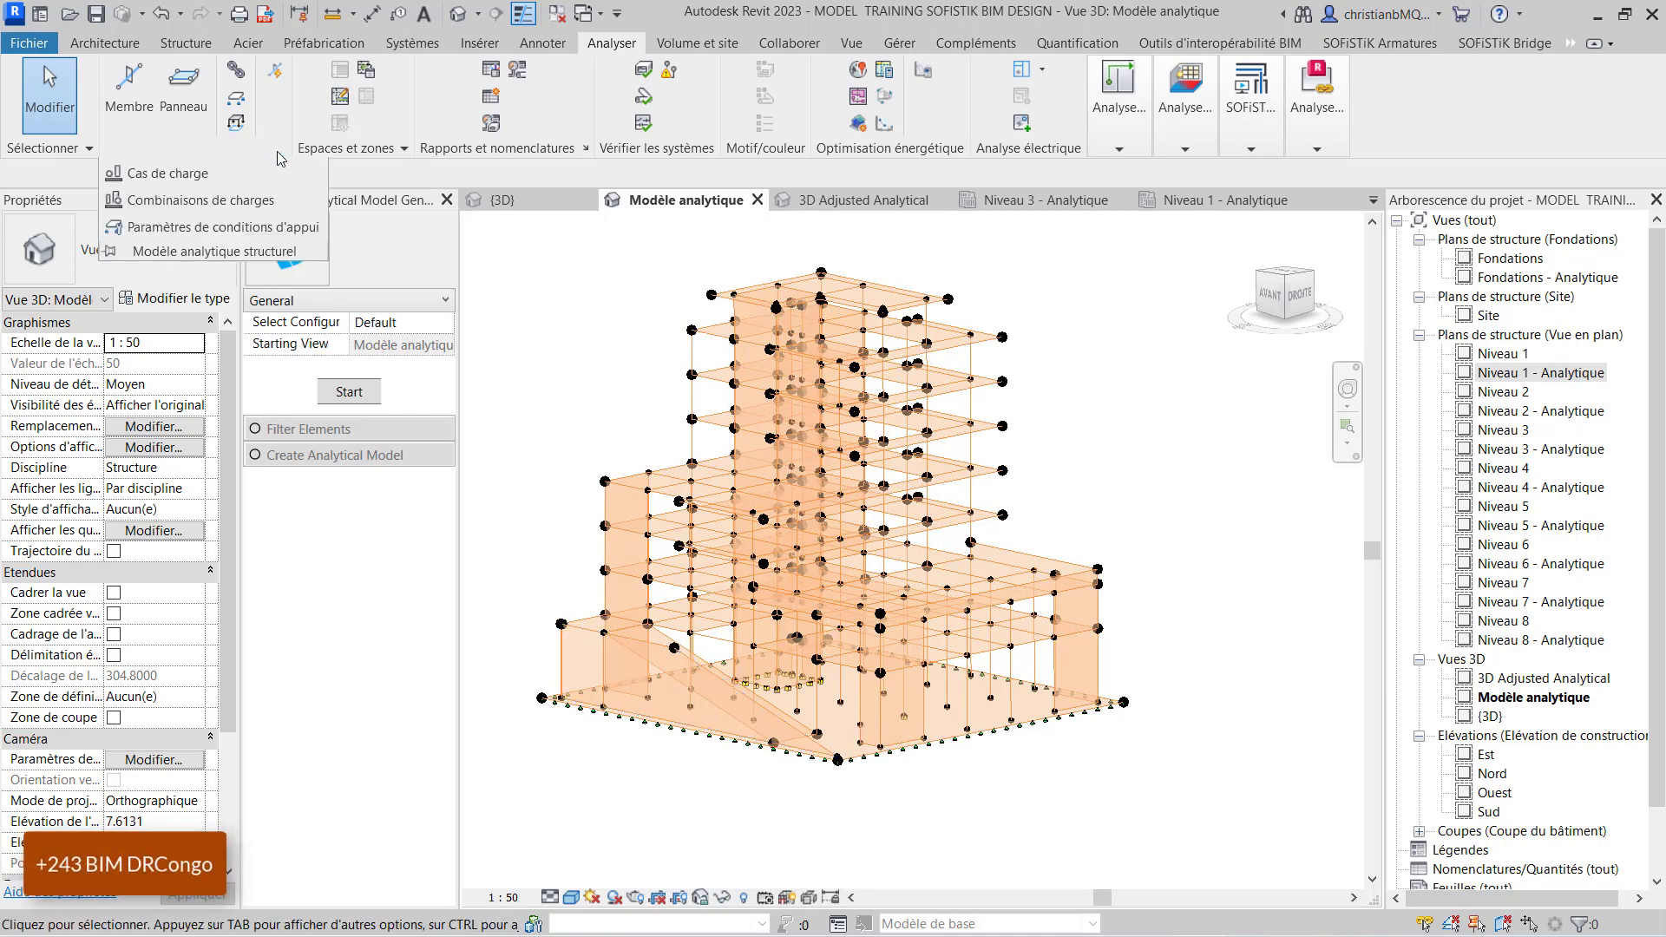
{"action": "left_click", "coordinate": [191, 201]}
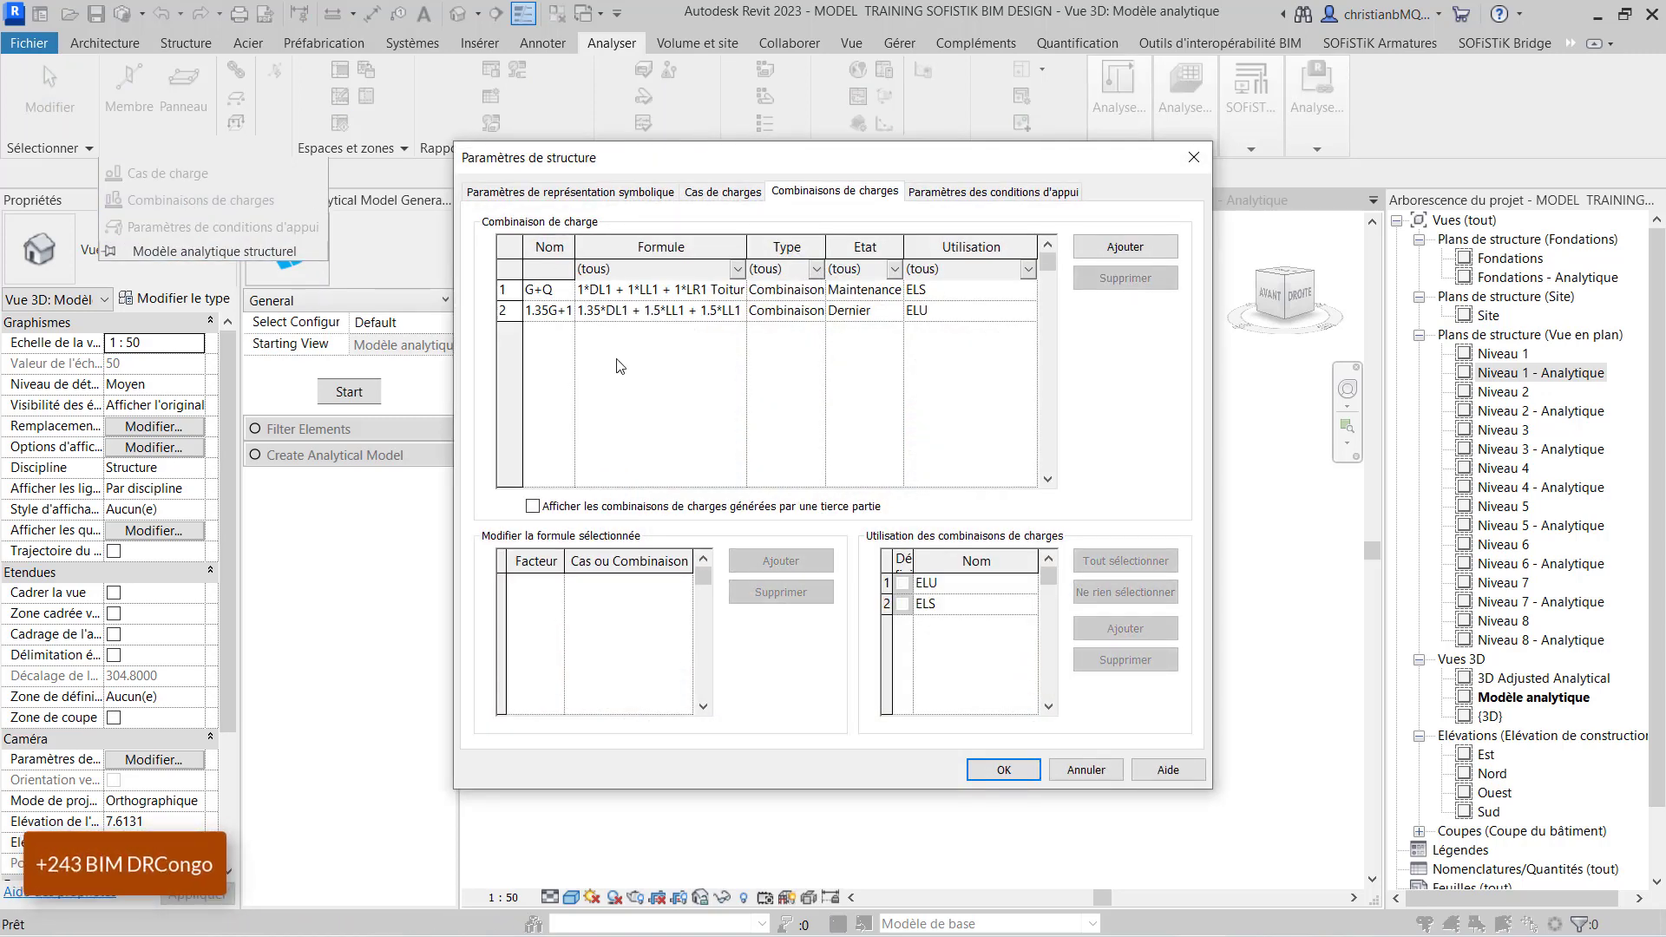
{"action": "left_click", "coordinate": [1121, 249]}
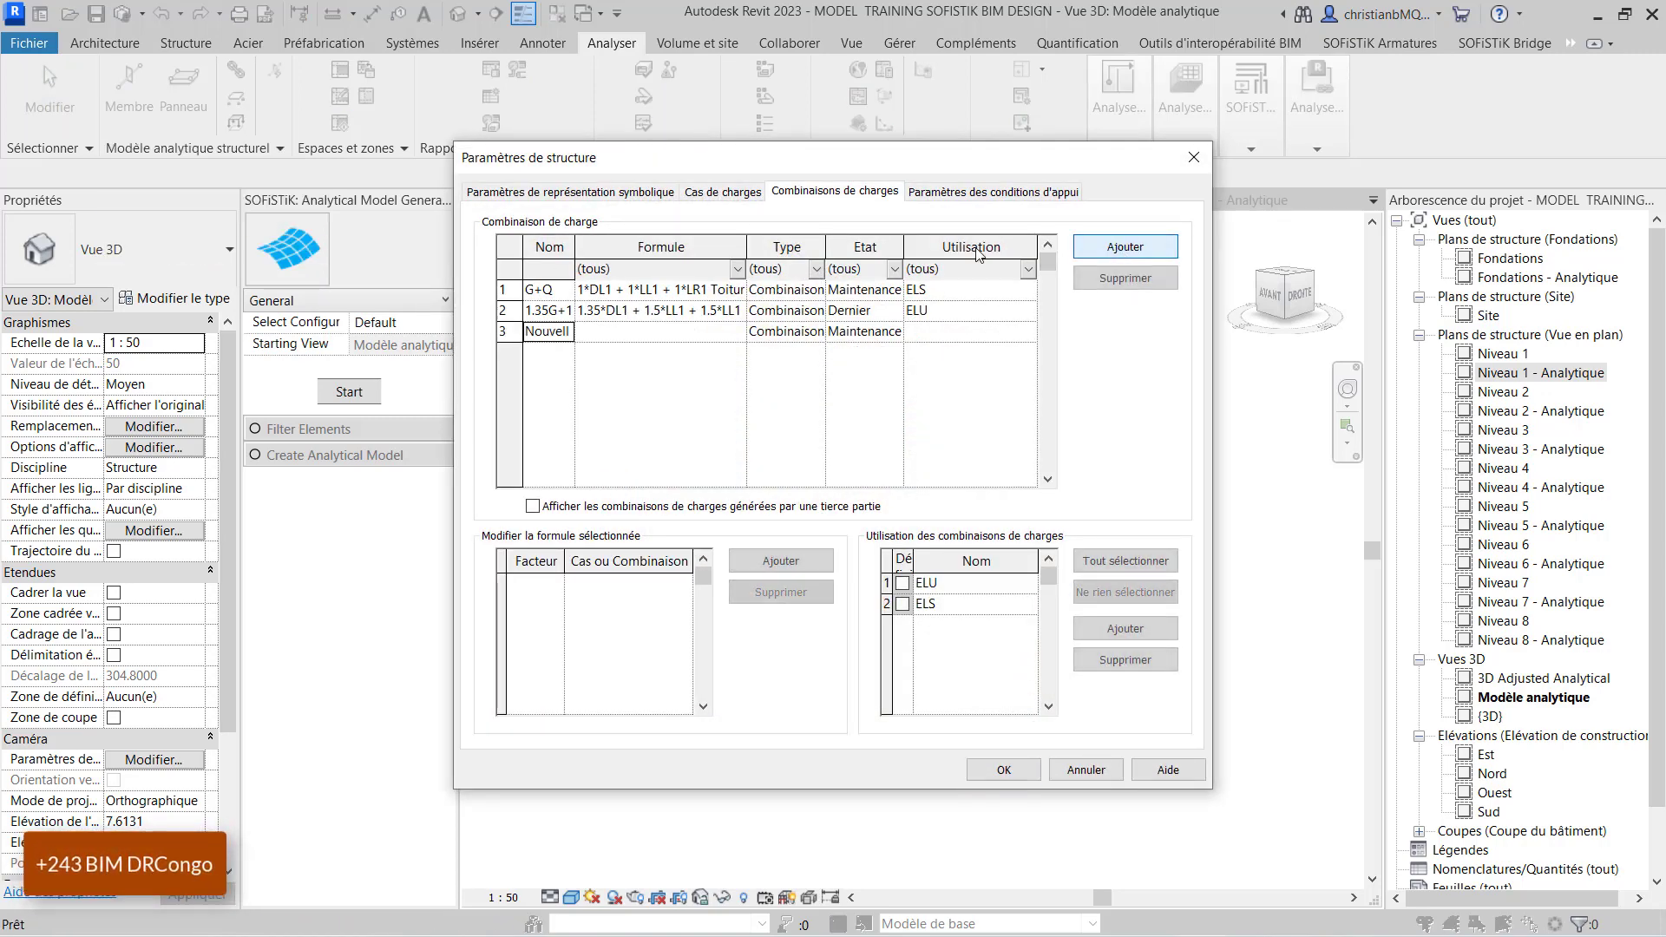
{"action": "left_click", "coordinate": [554, 333]}
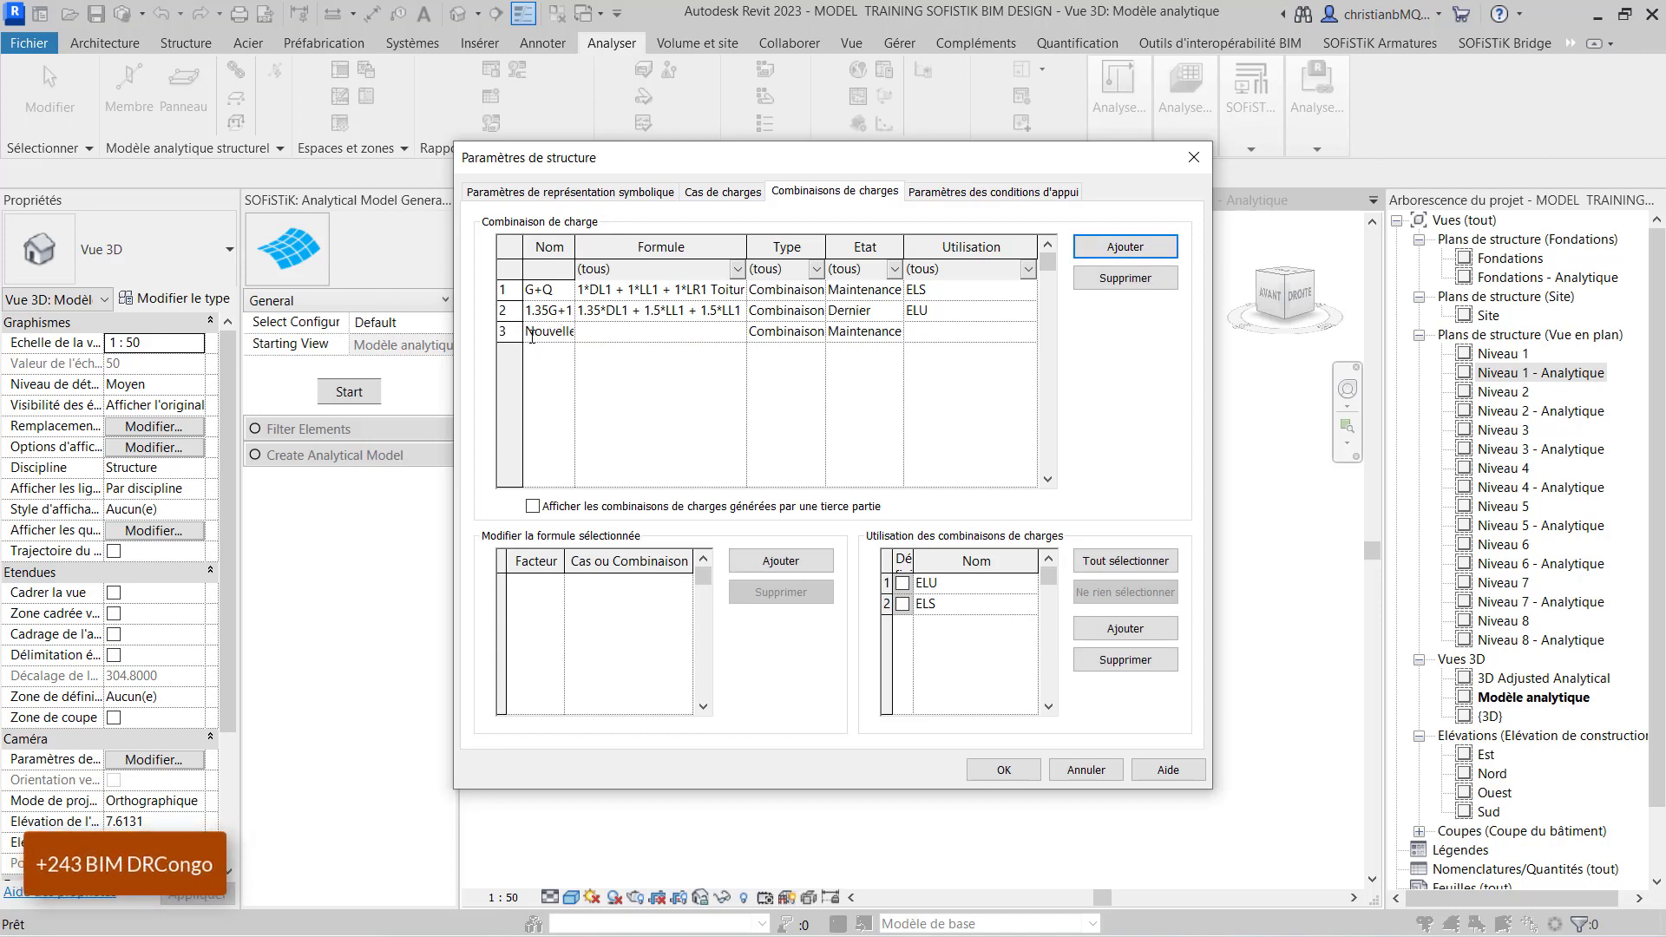
{"action": "left_click", "coordinate": [622, 295]}
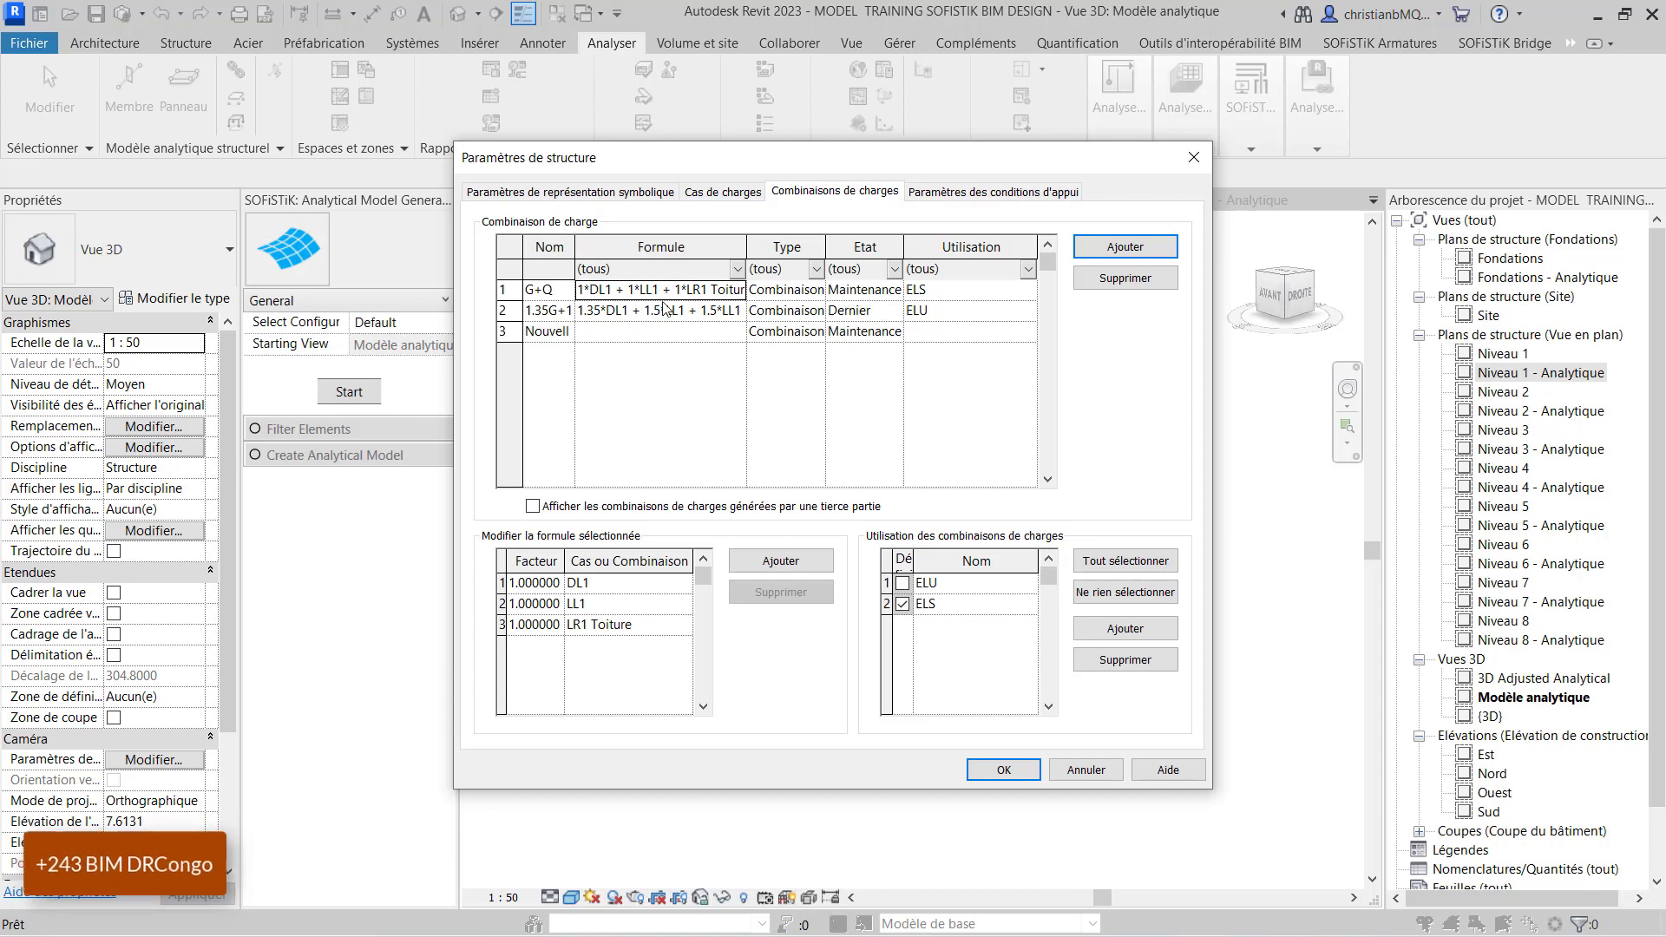
{"action": "left_click", "coordinate": [1194, 157]}
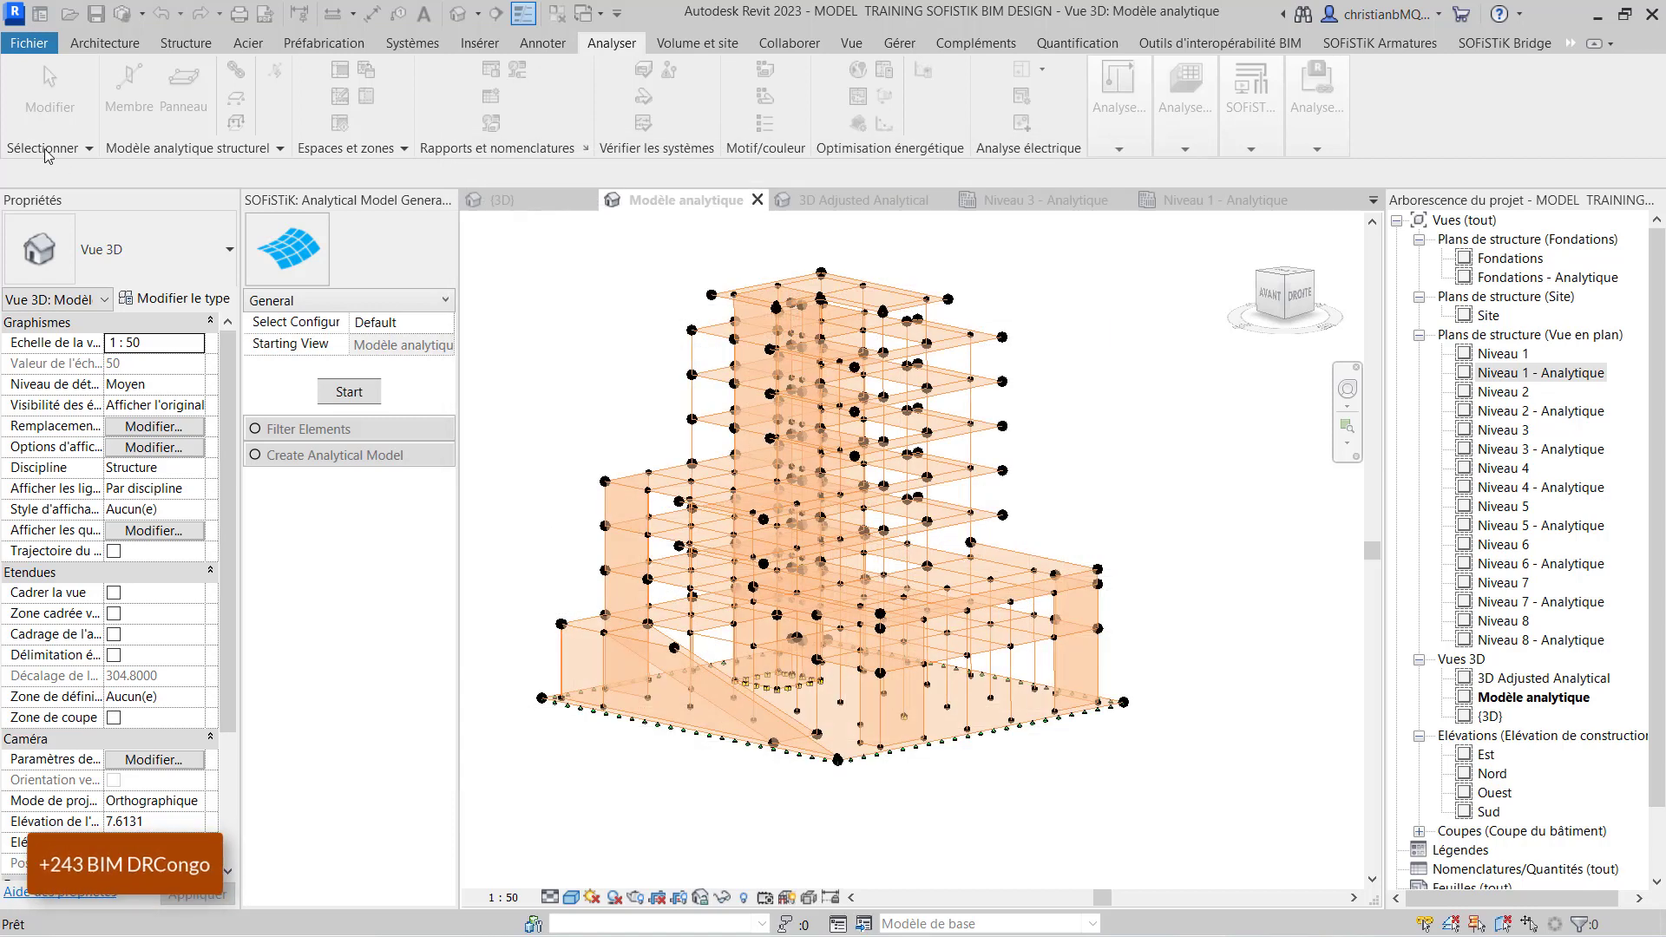
Duplicate load case LL1, rename the copy as a second LL1 RAMPE case, and accept the structural settings.
{"action": "left_click", "coordinate": [280, 151]}
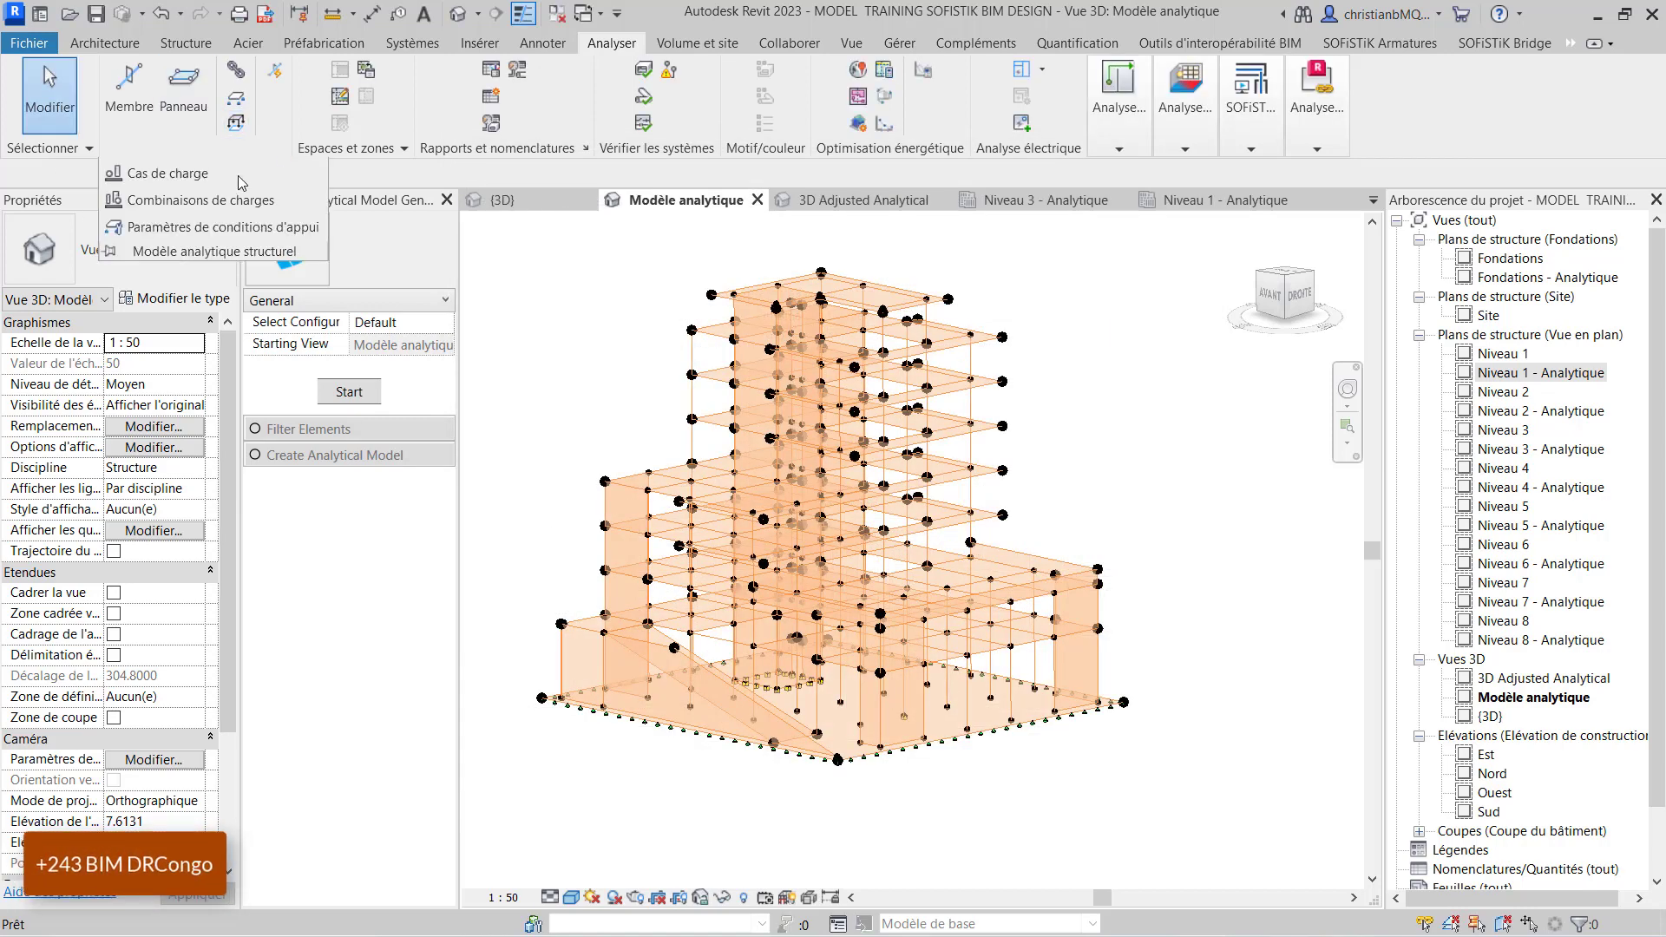
{"action": "left_click", "coordinate": [165, 173]}
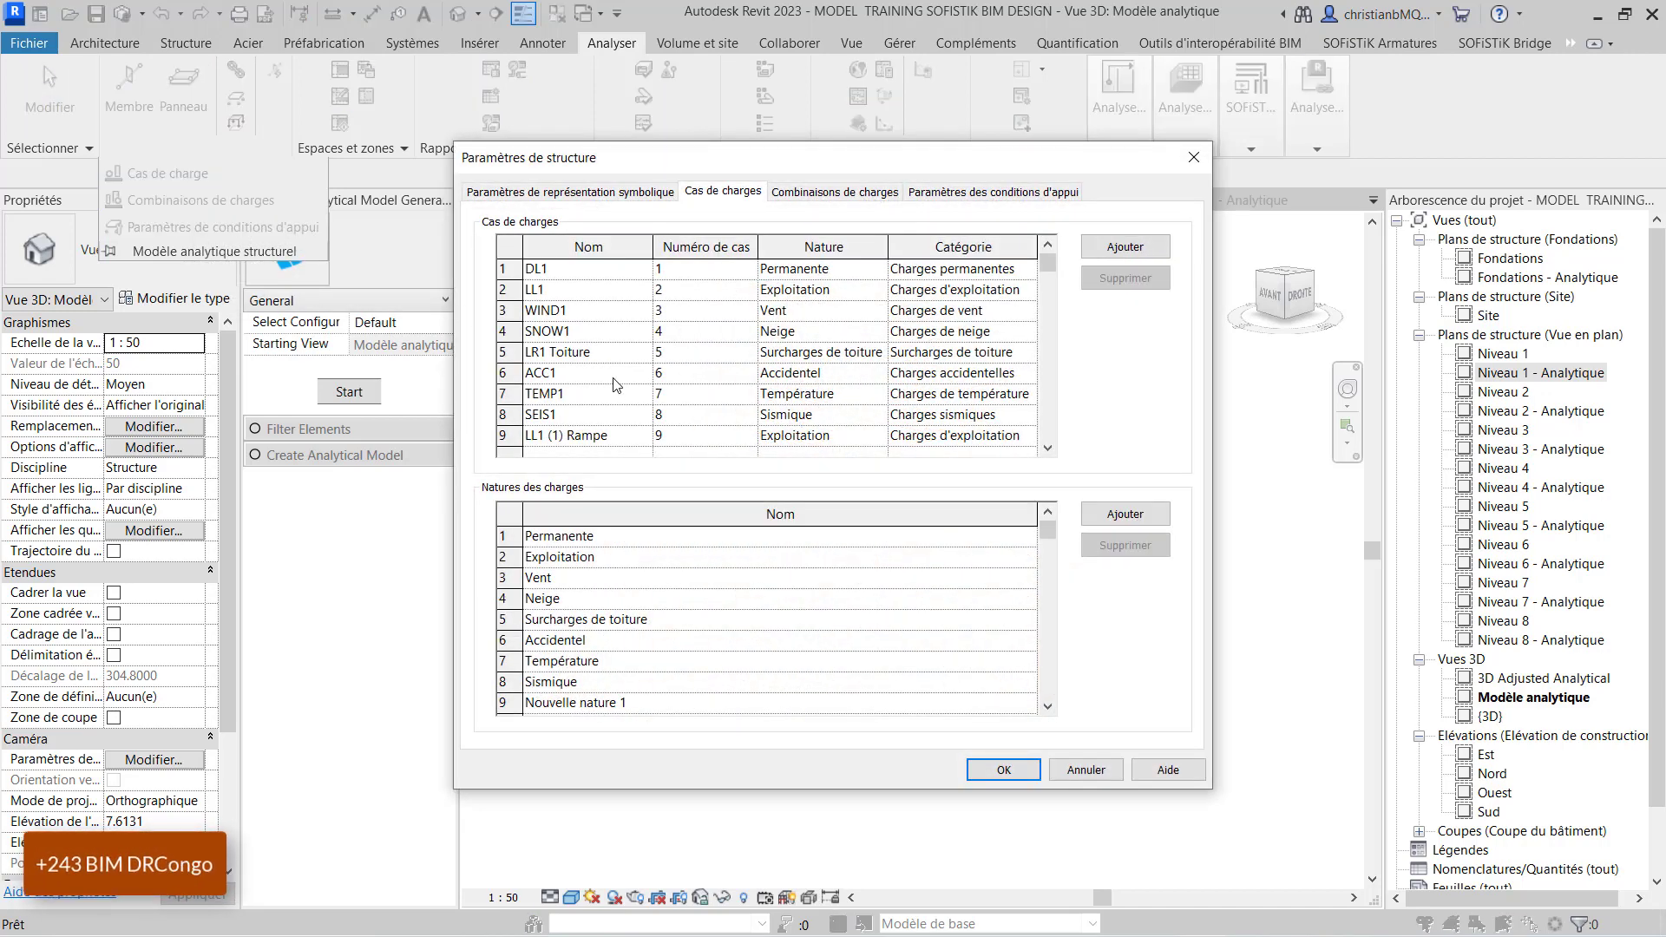
{"action": "left_click", "coordinate": [574, 291]}
{"action": "left_click", "coordinate": [1131, 250]}
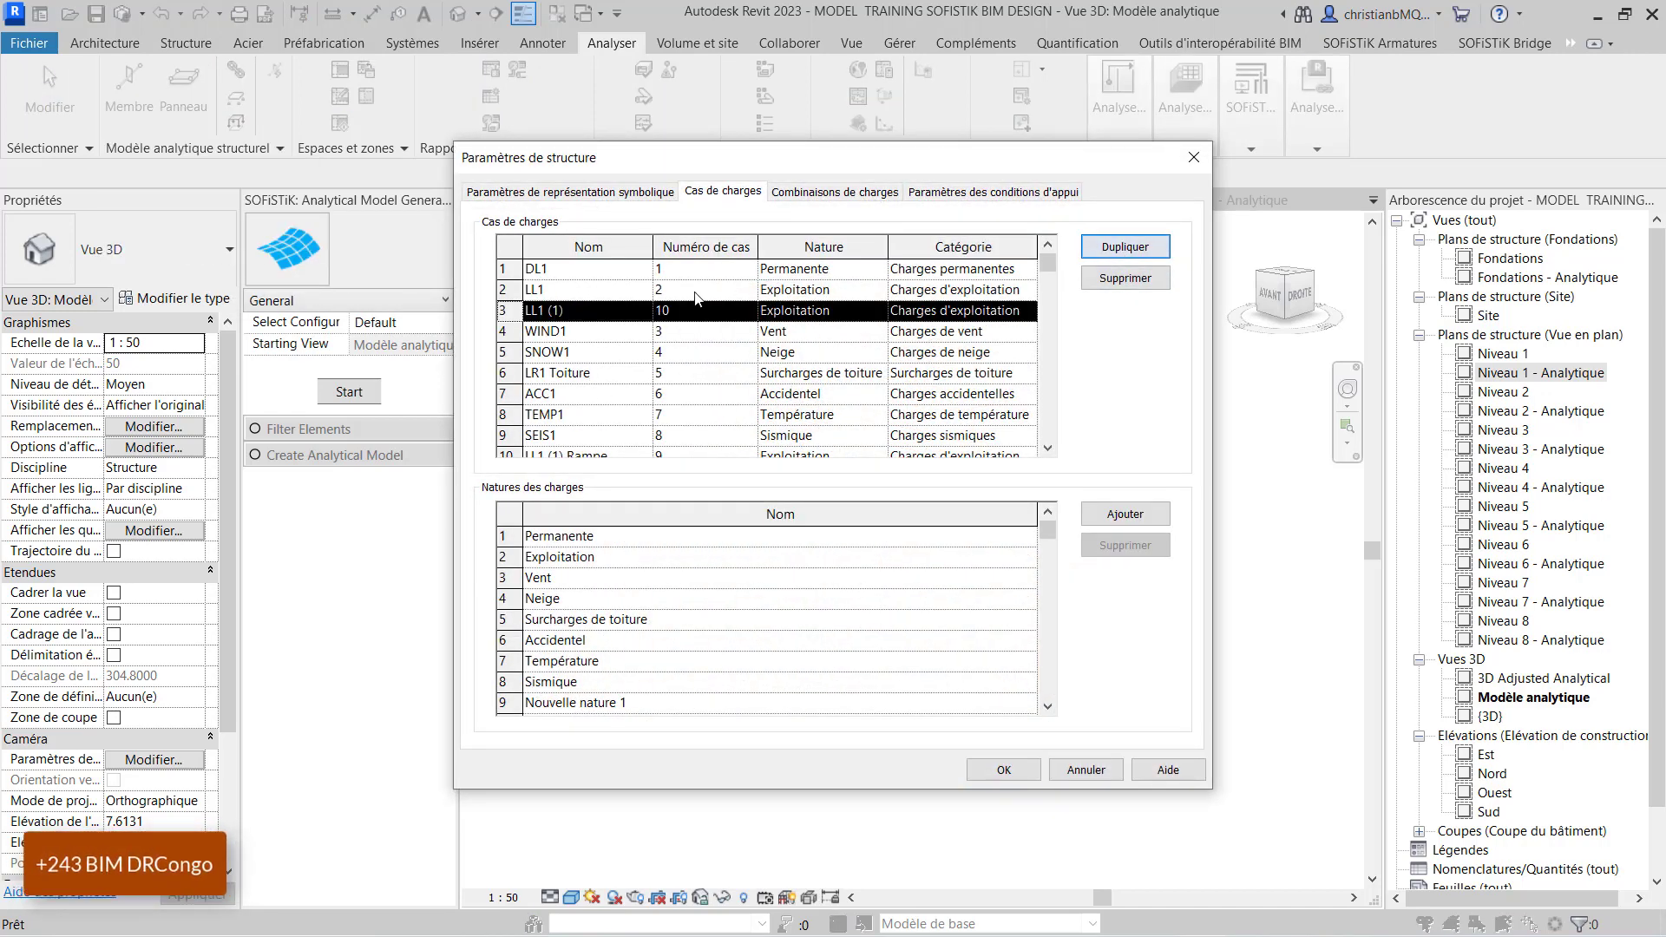
{"action": "left_click", "coordinate": [628, 312]}
{"action": "left_click", "coordinate": [606, 319]}
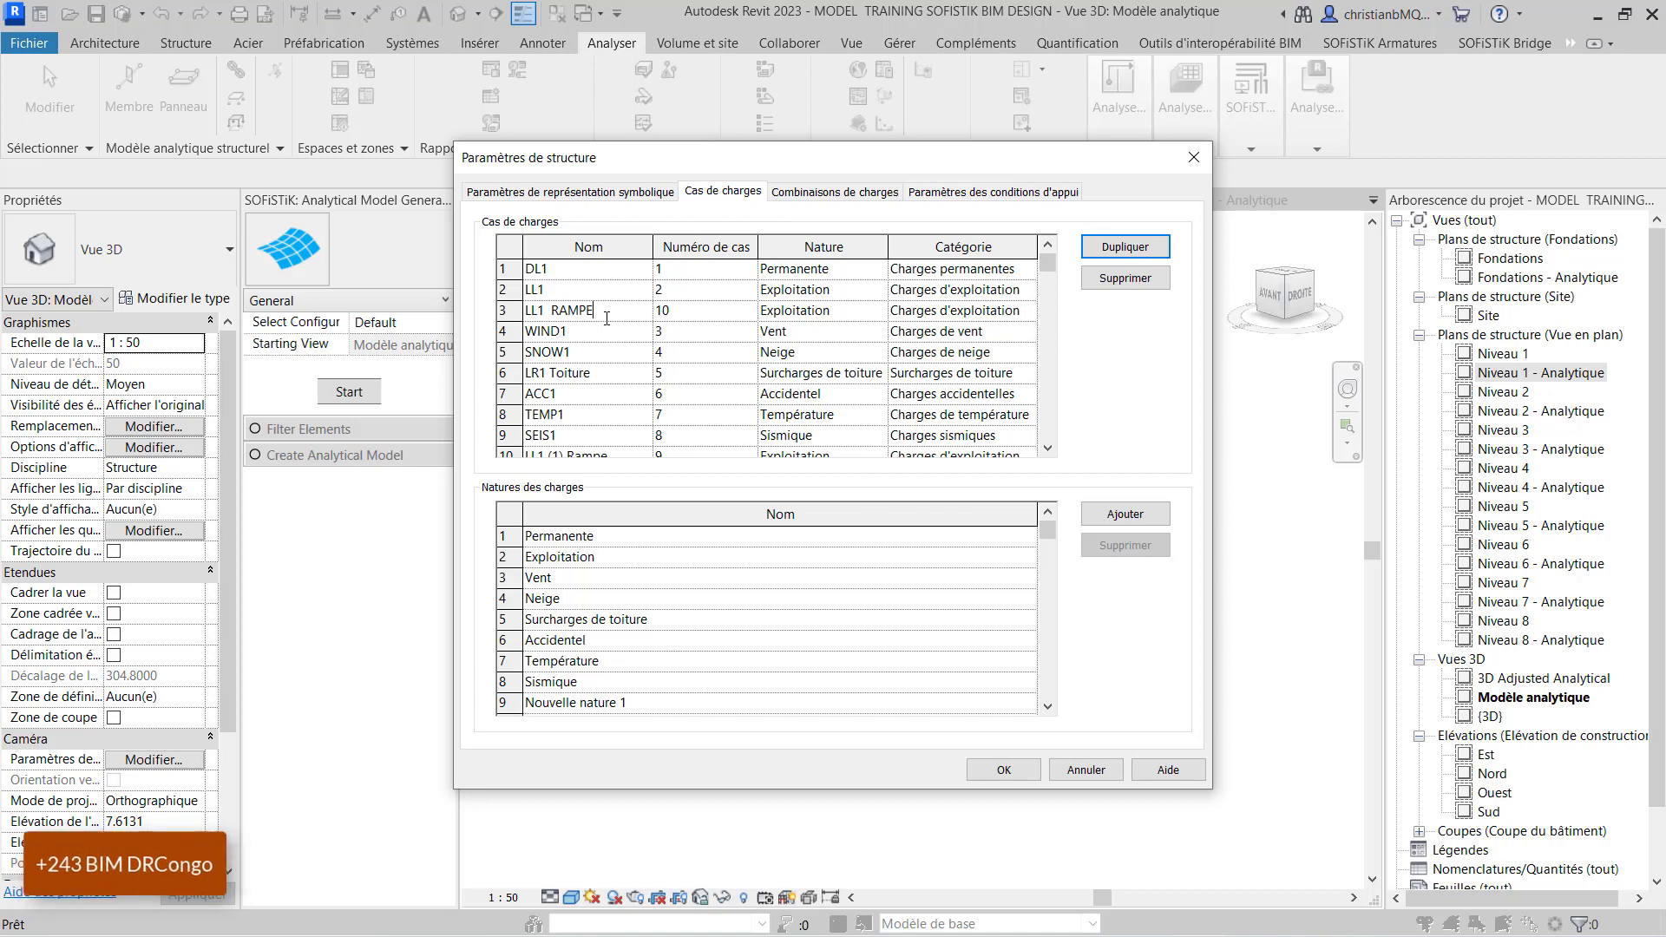
{"action": "key", "text": "BackSpace"}
{"action": "type", "text": "2"}
{"action": "left_click", "coordinate": [592, 354]}
{"action": "left_click", "coordinate": [1004, 769]}
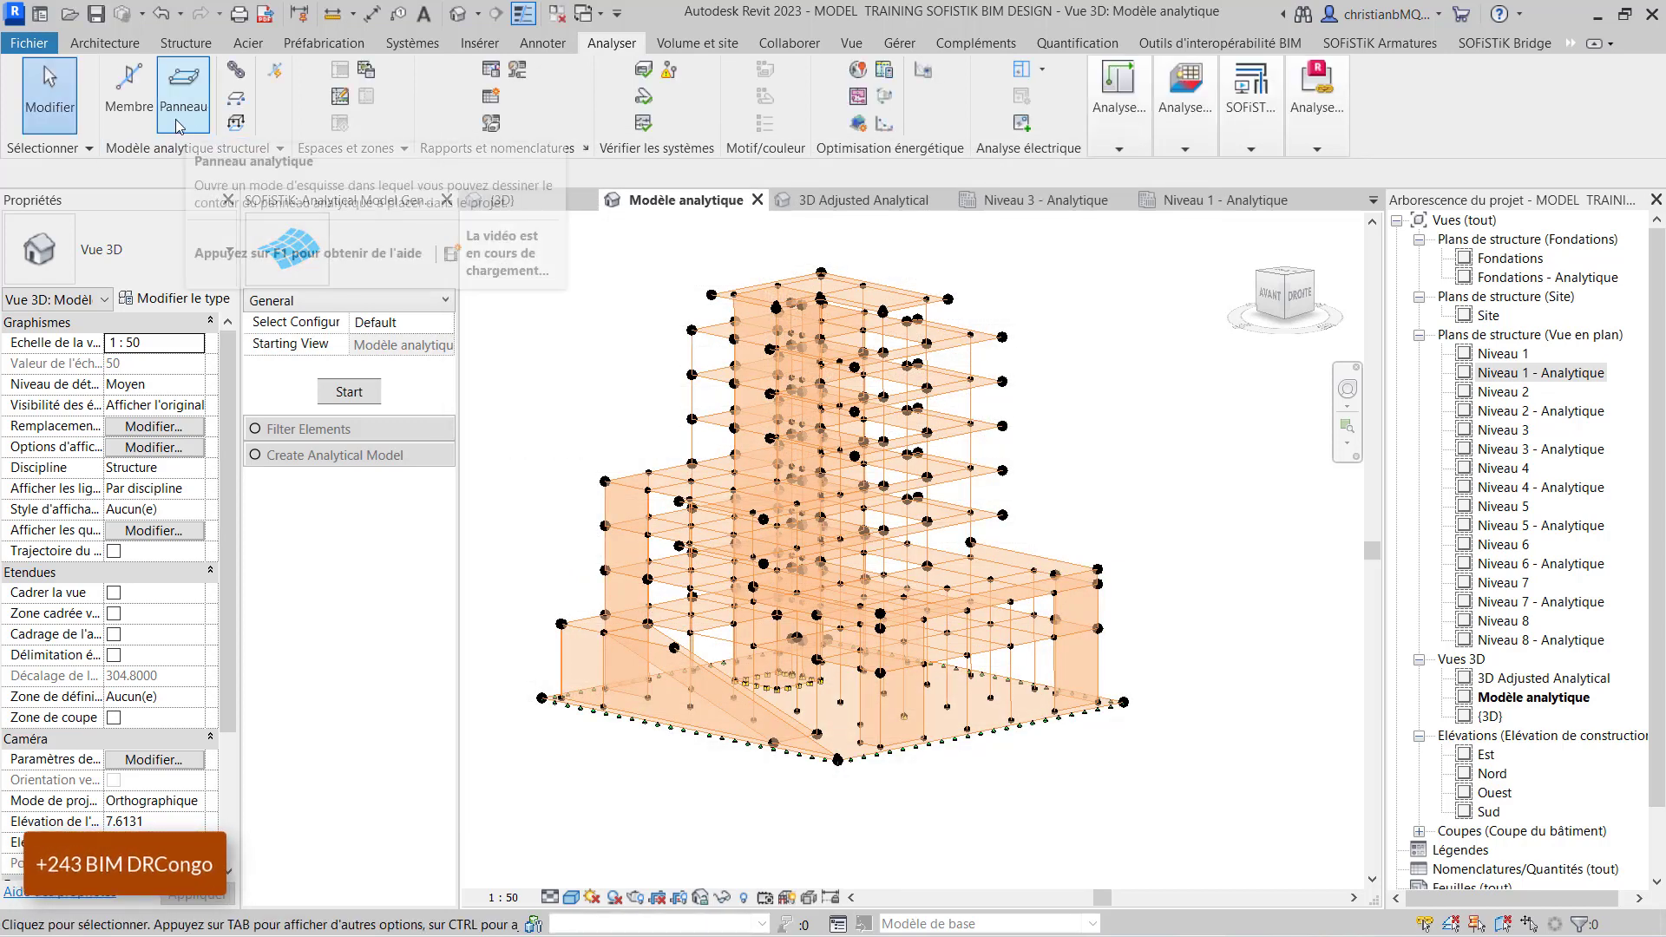
Add the LL2 RAMPE load case to the formula of the G+Q load combination.
{"action": "left_click", "coordinate": [234, 148]}
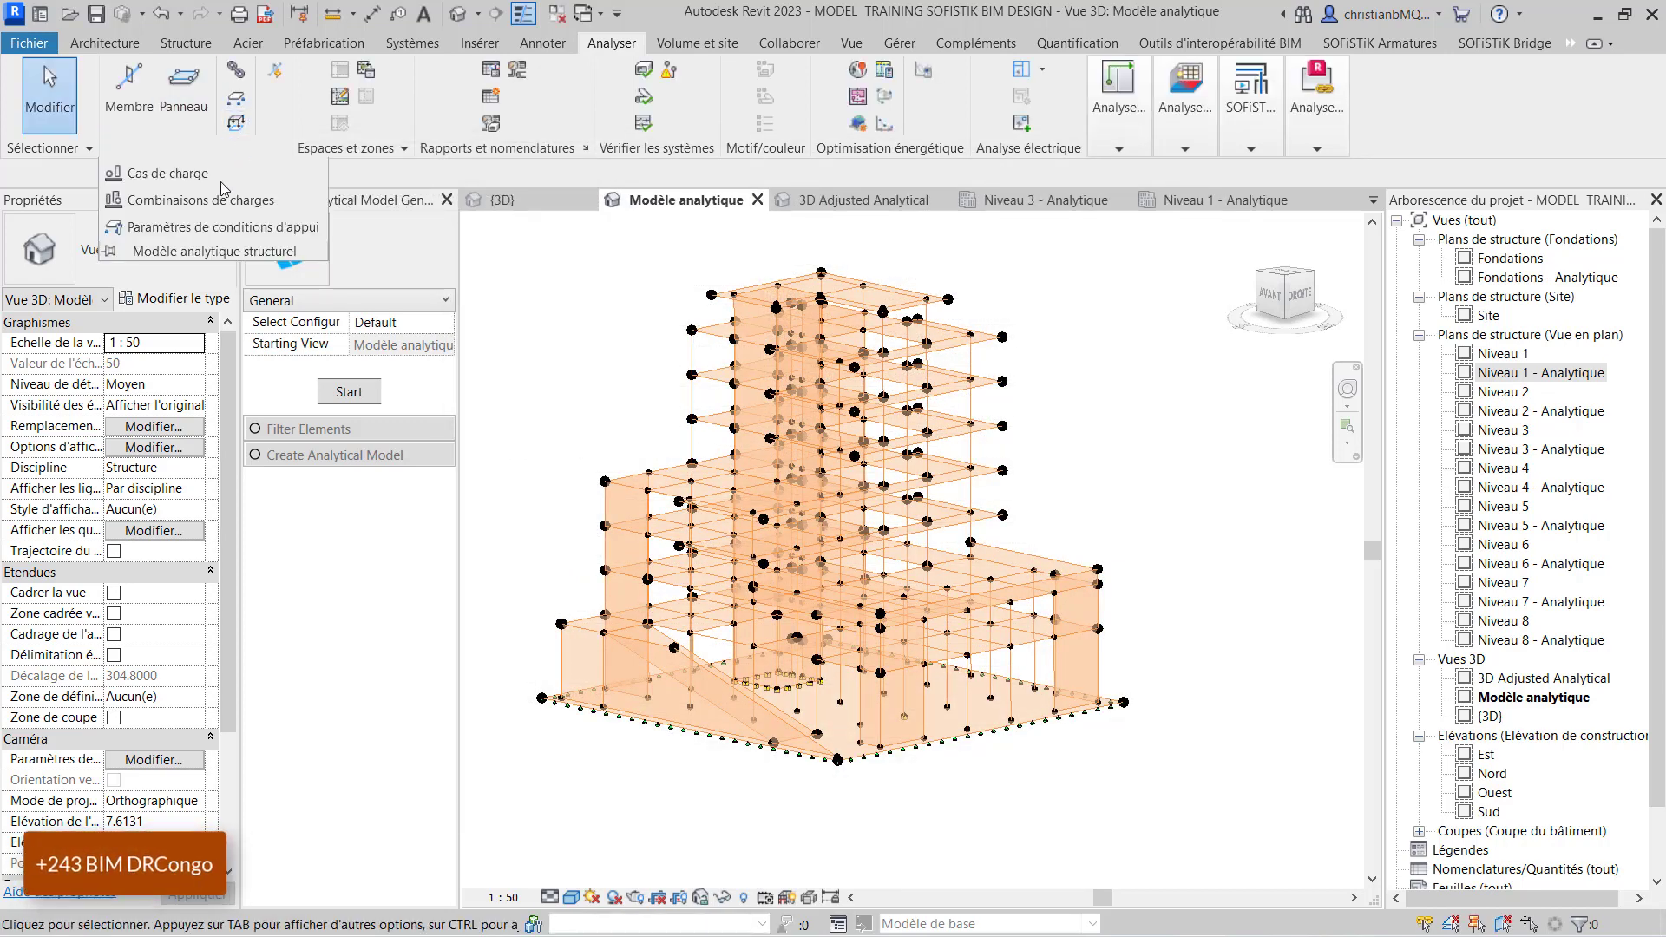
{"action": "left_click", "coordinate": [210, 207]}
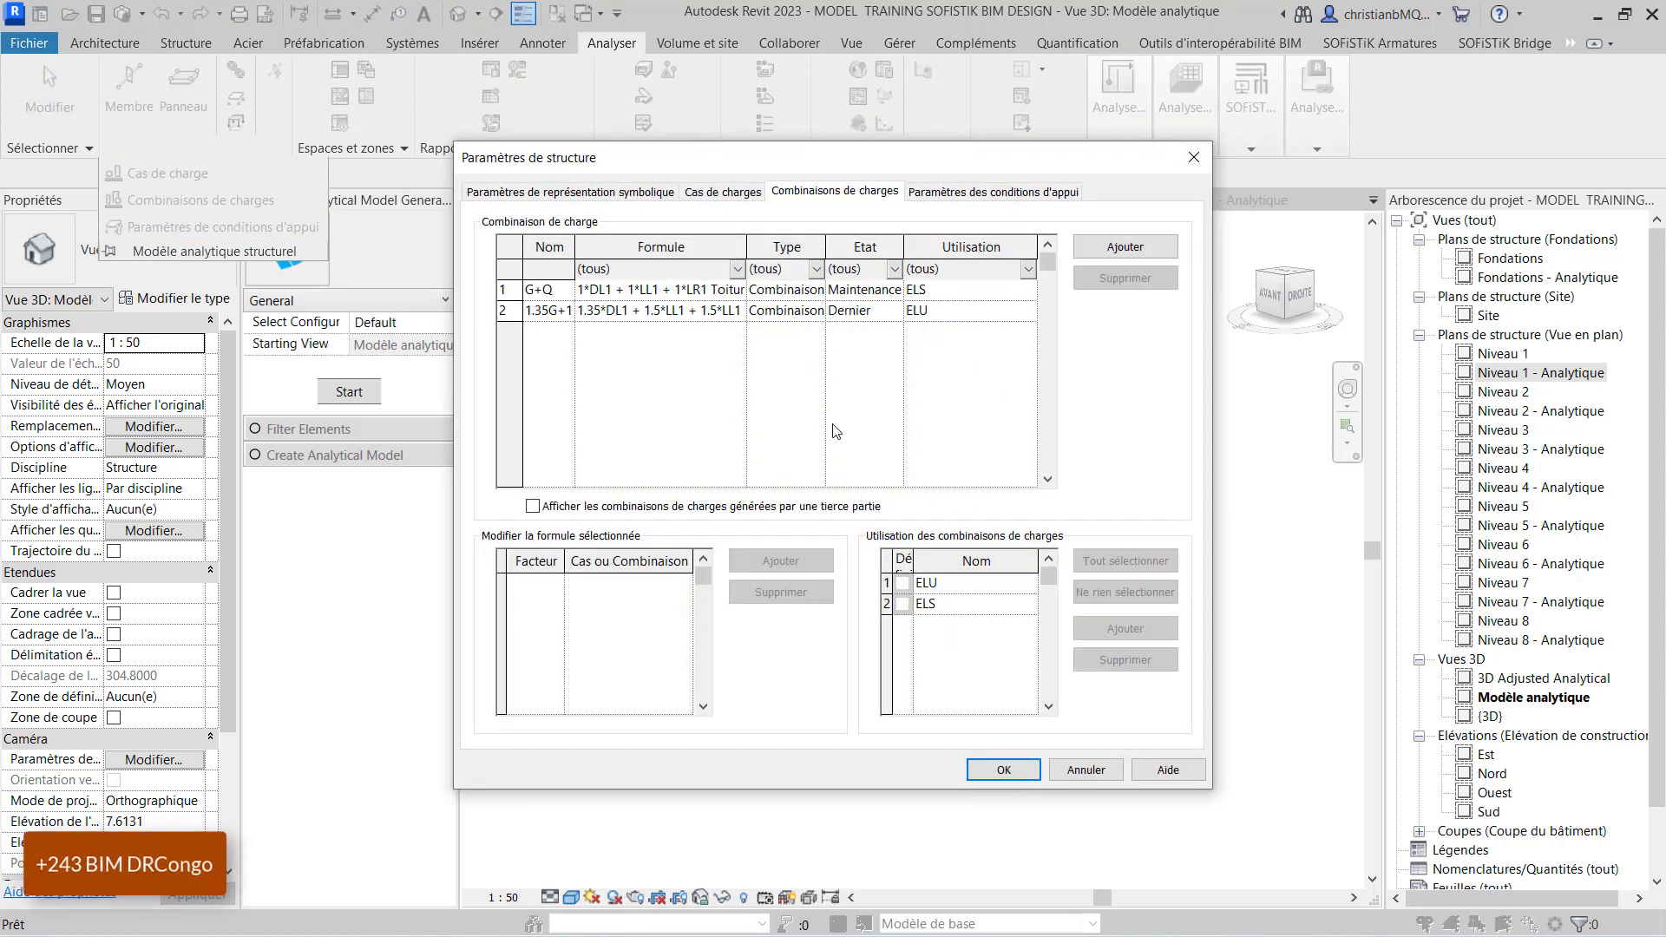
{"action": "left_click", "coordinate": [640, 292]}
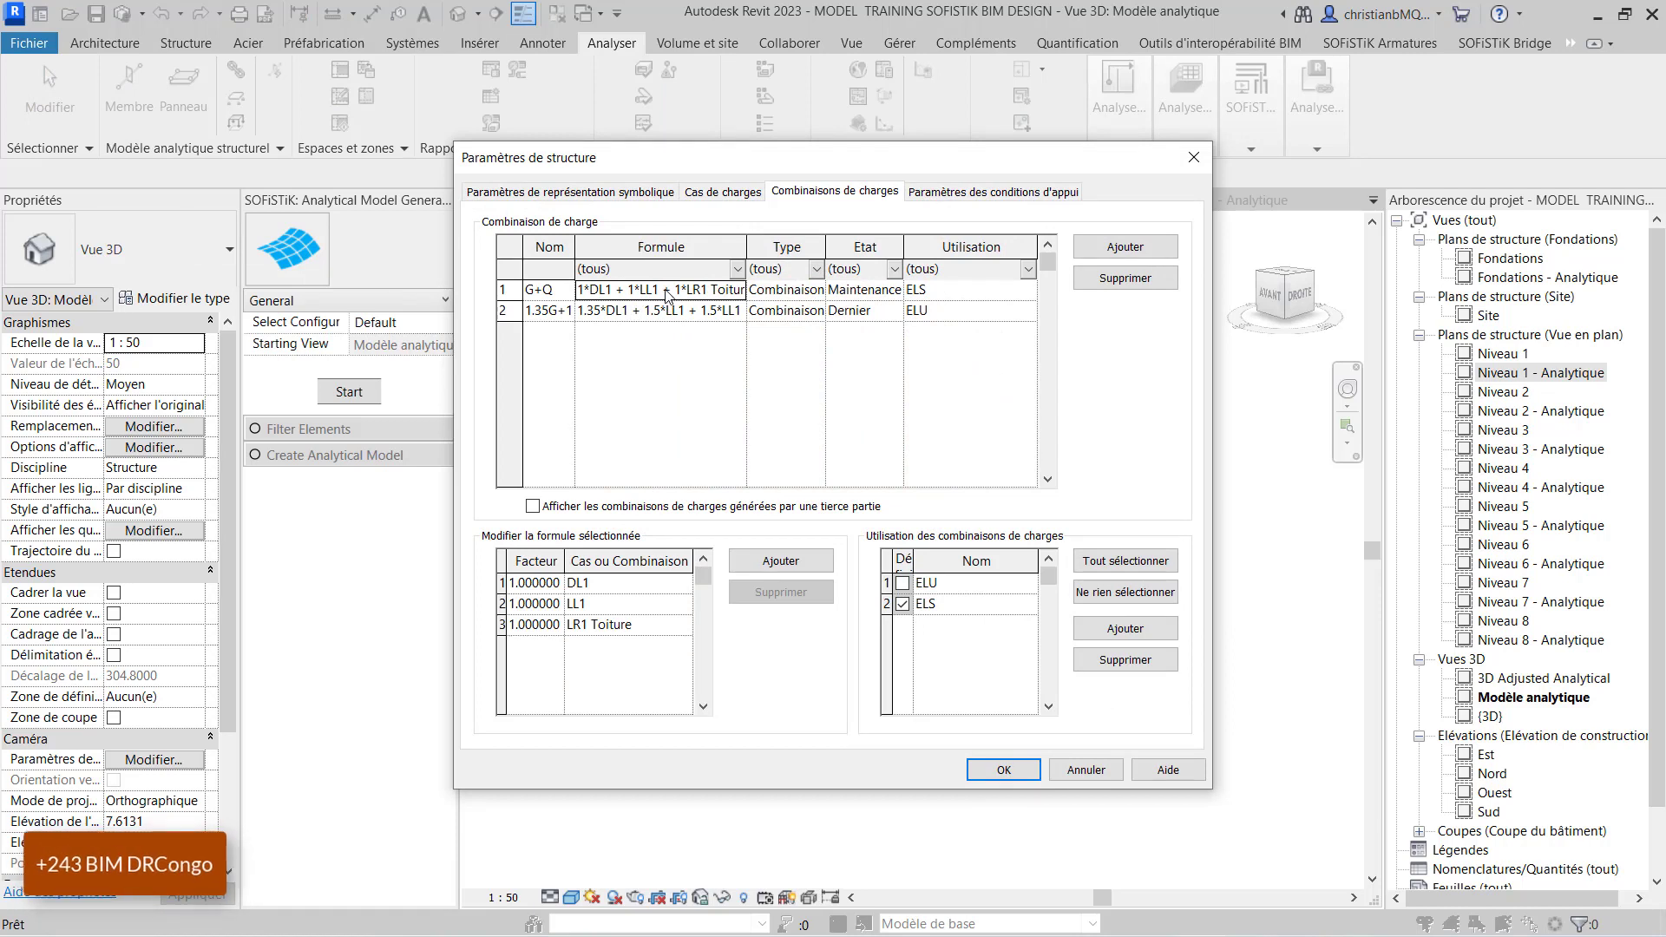
{"action": "left_click", "coordinate": [604, 587]}
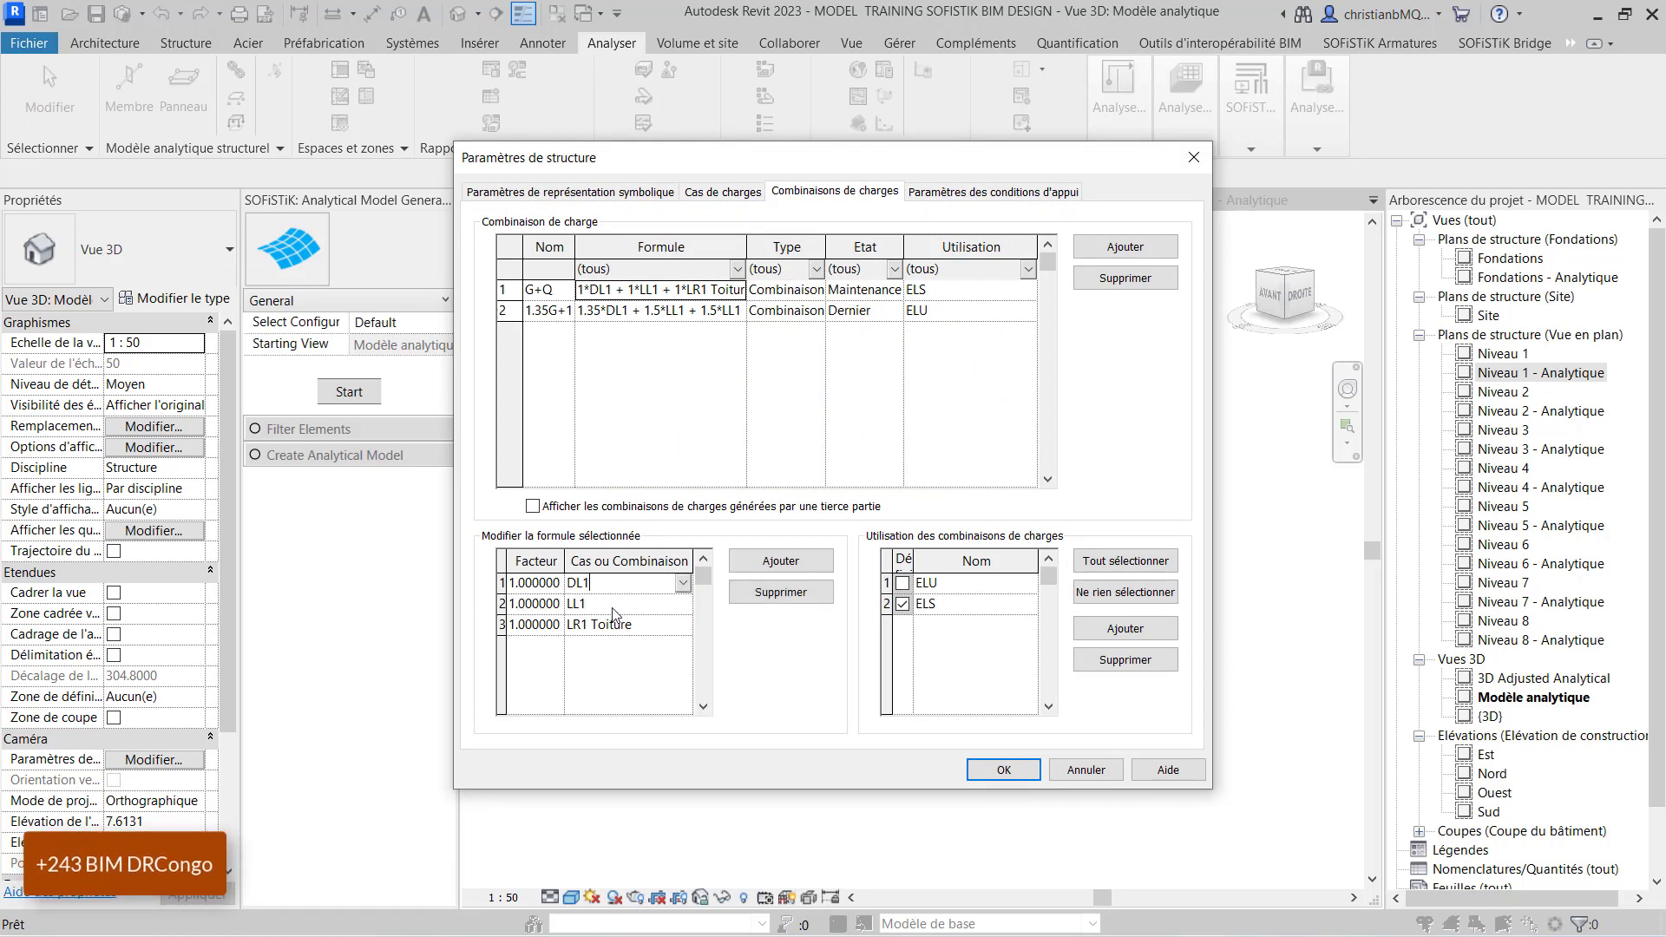
{"action": "left_click", "coordinate": [622, 625]}
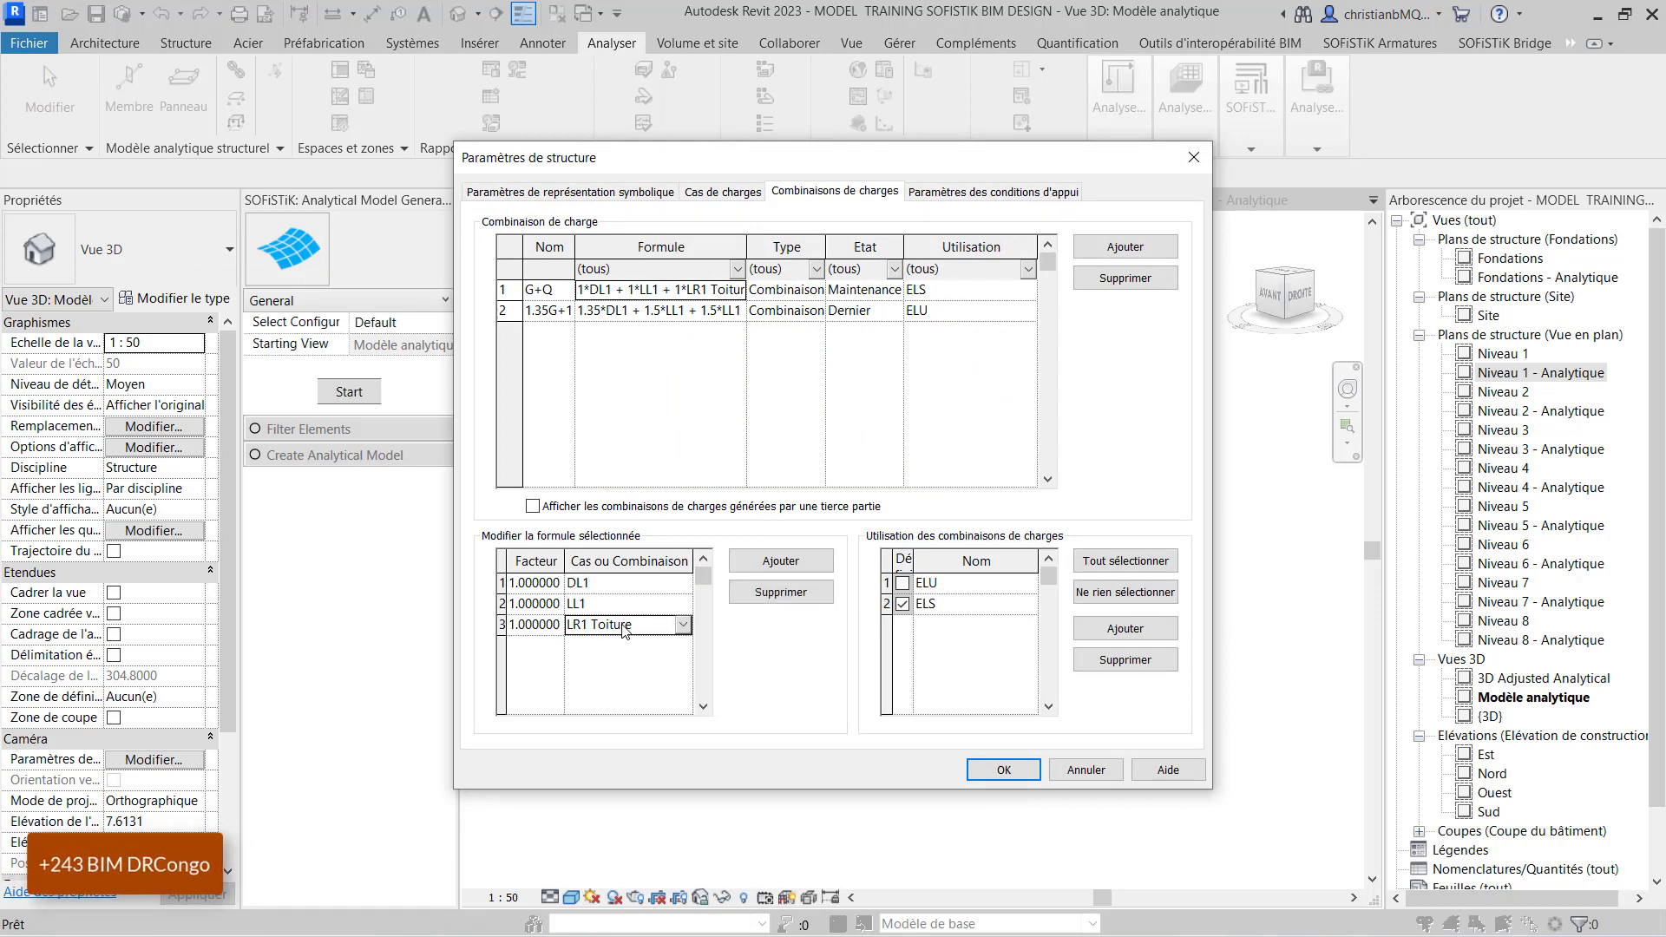
{"action": "left_click", "coordinate": [804, 572]}
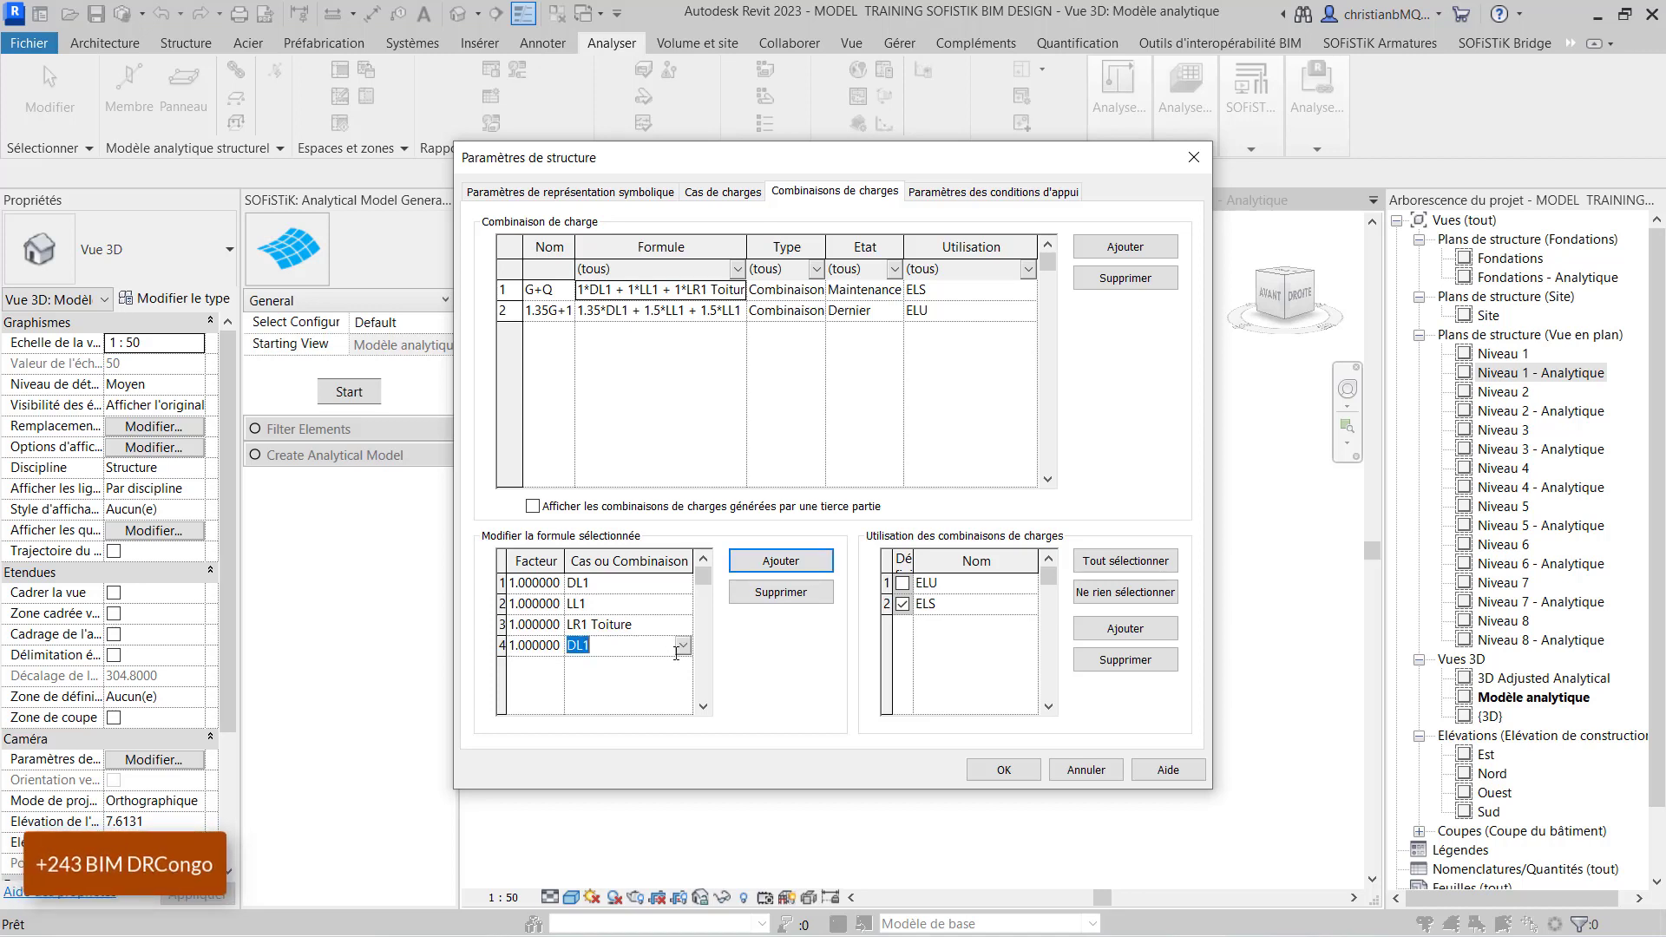
{"action": "left_click", "coordinate": [685, 648]}
{"action": "scroll", "coordinate": [593, 737], "scroll_direction": "down", "scroll_amount": 3}
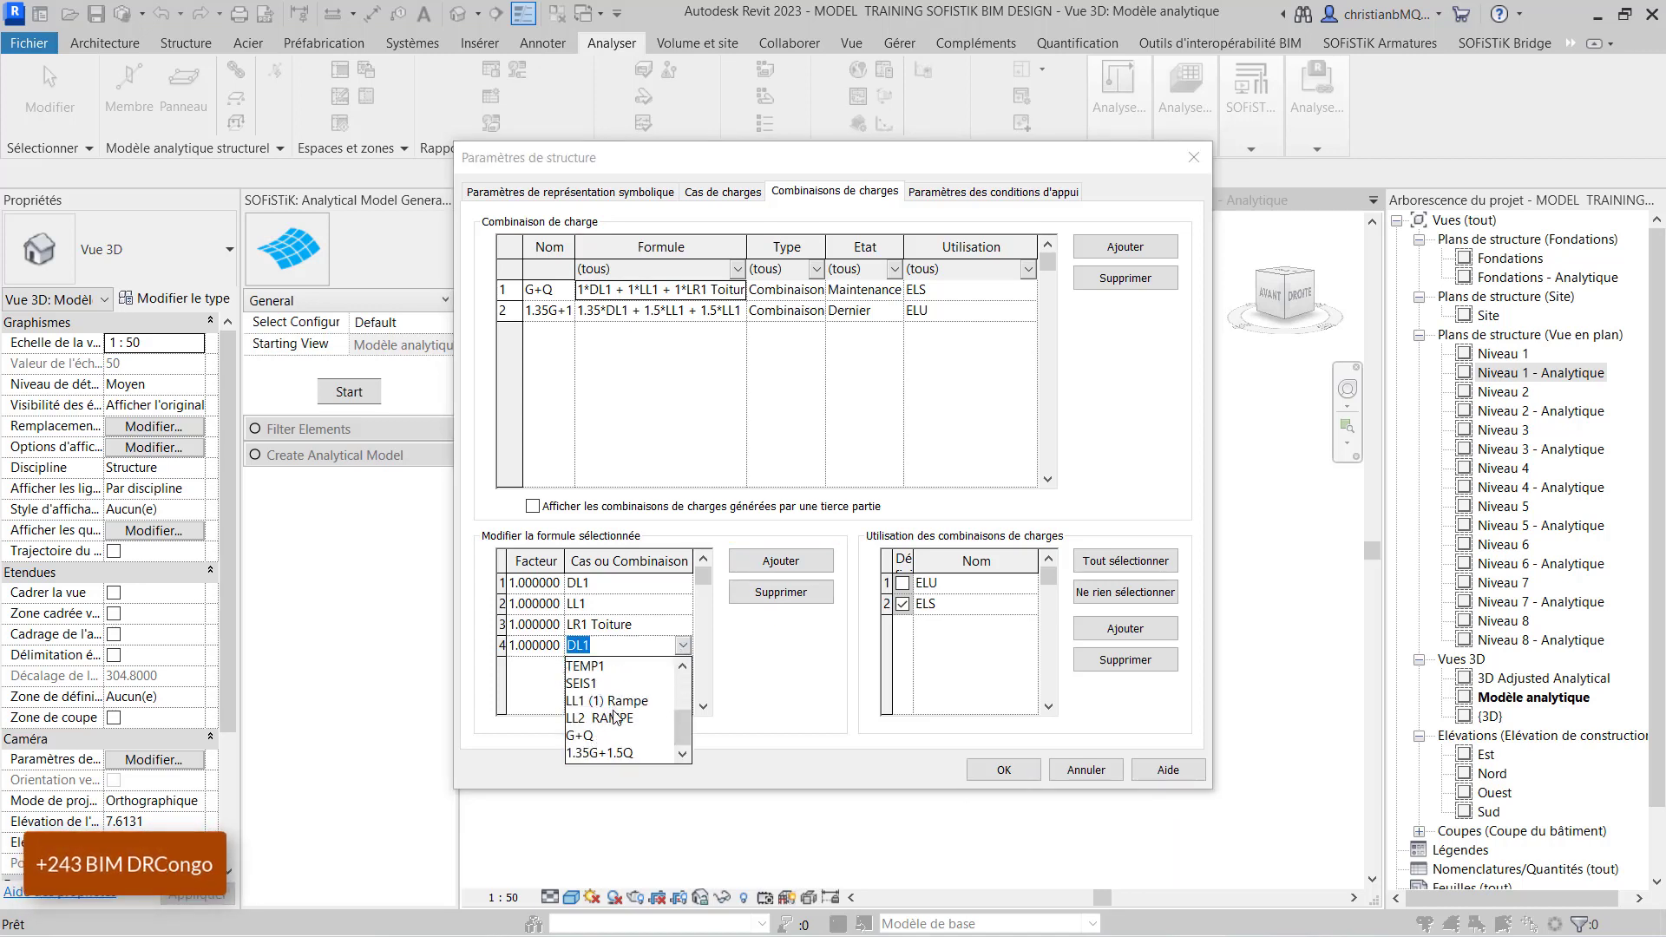
{"action": "left_click", "coordinate": [614, 719]}
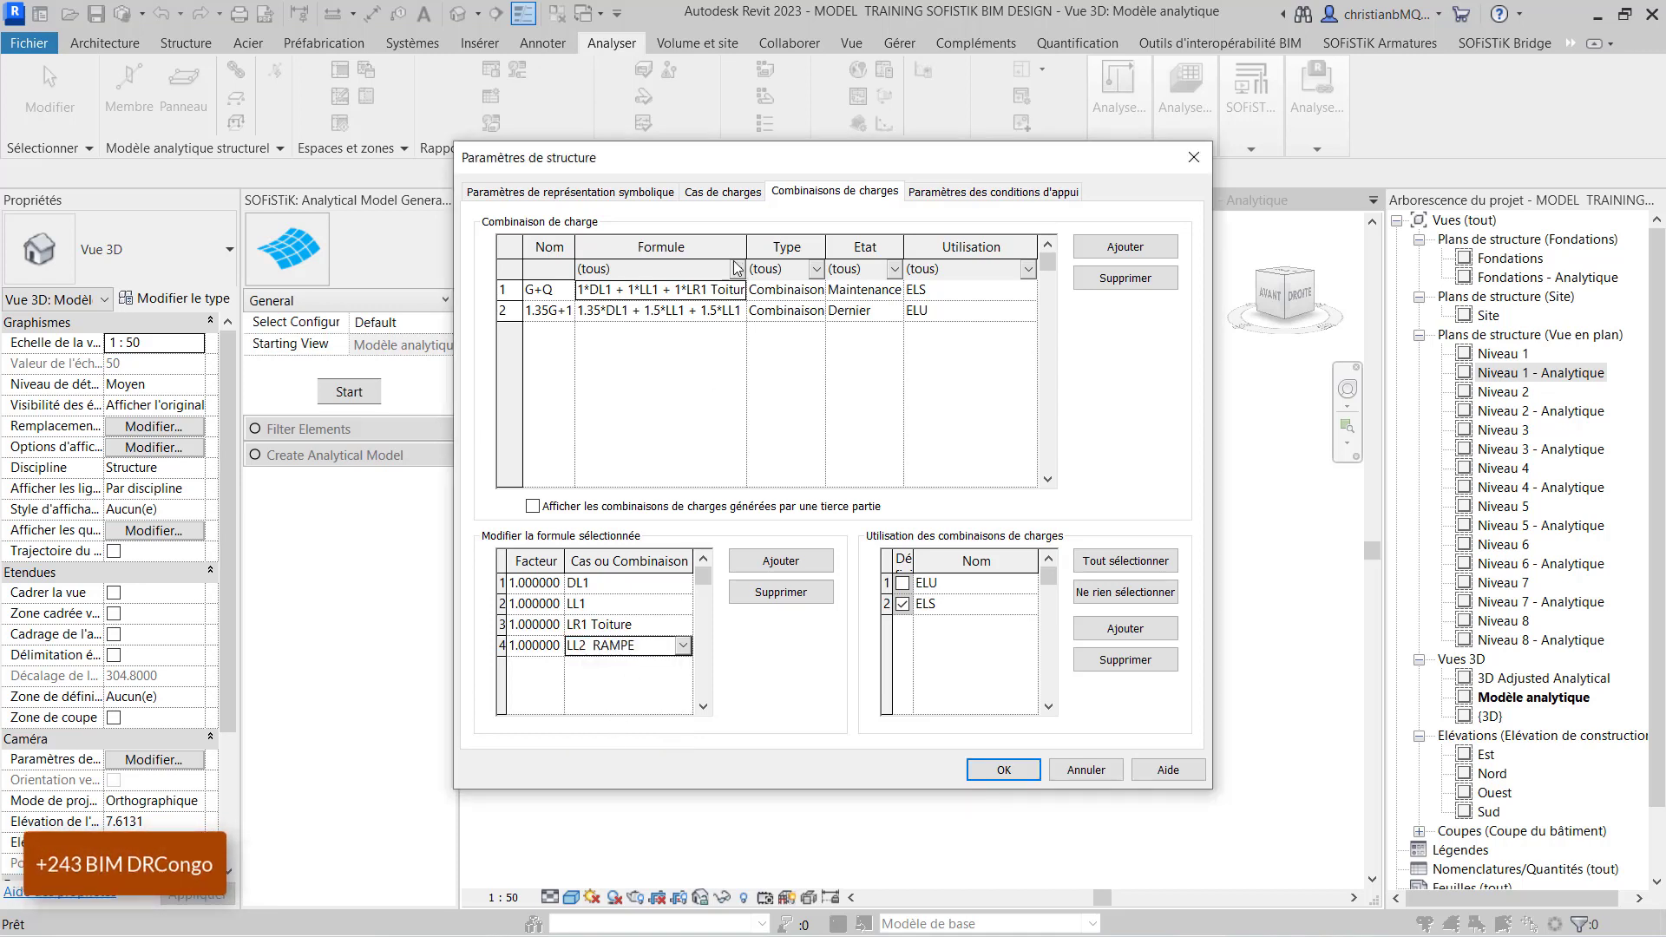
Add the LL2 RAMPE load case with factor 1.5 to the 1.35G+1.5Q combination's formula and accept the structural settings.
{"action": "left_click", "coordinate": [714, 313]}
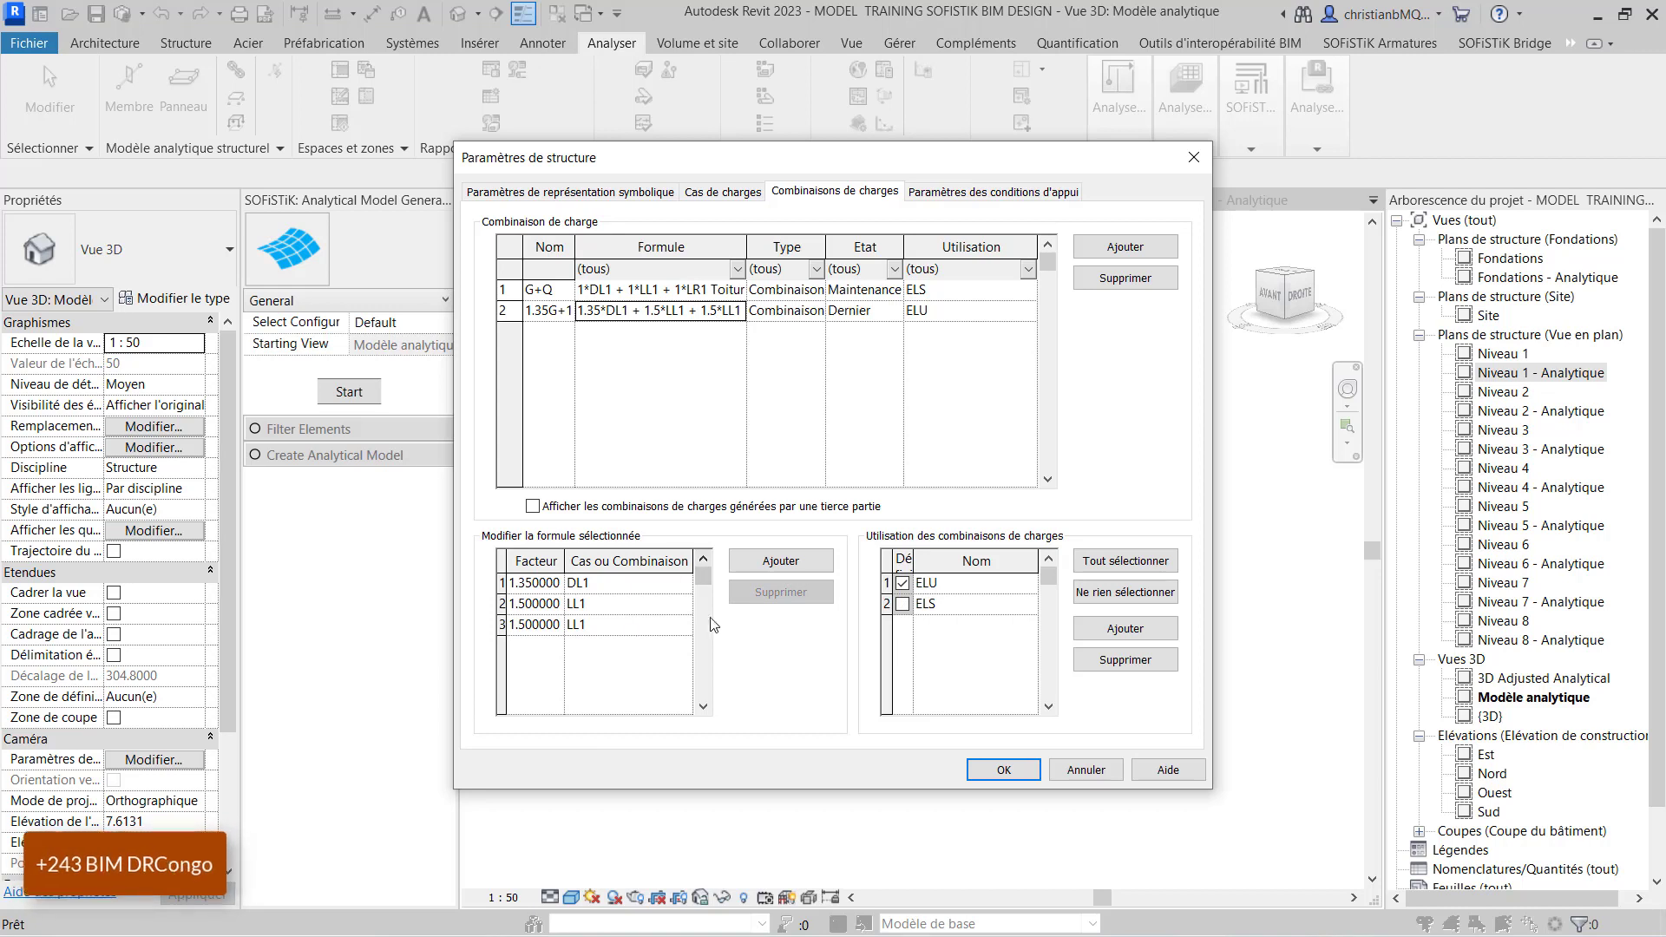
{"action": "left_click", "coordinate": [781, 562]}
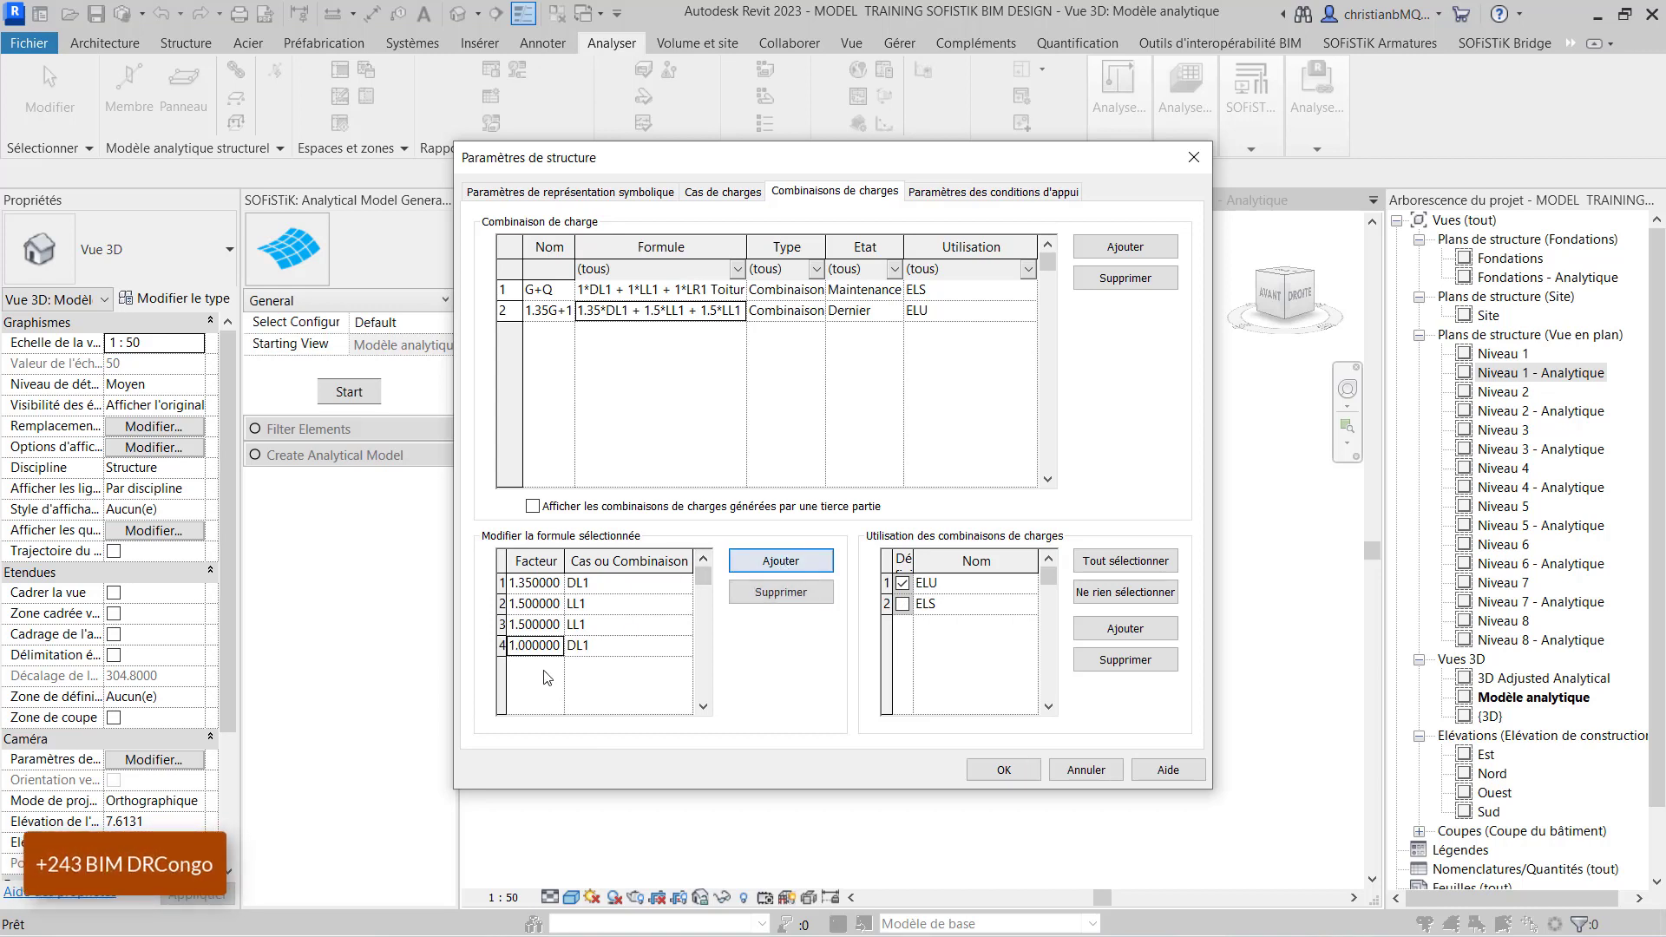
{"action": "left_click", "coordinate": [527, 649]}
{"action": "left_click", "coordinate": [683, 645]}
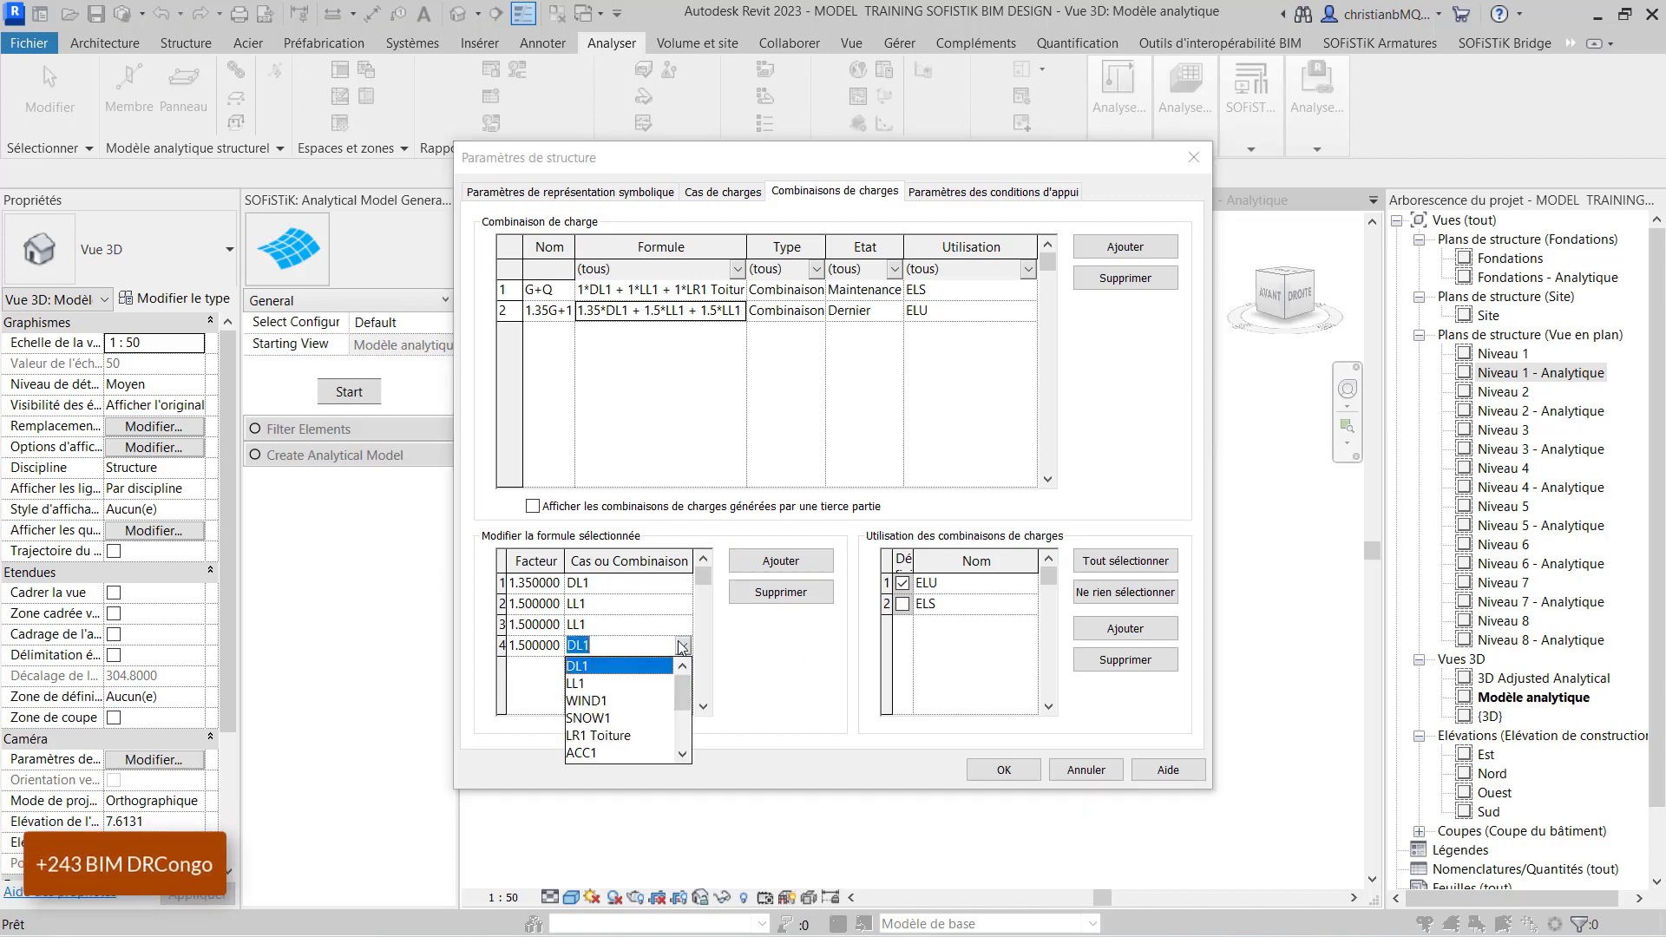
{"action": "scroll", "coordinate": [647, 695], "scroll_direction": "down", "scroll_amount": 2}
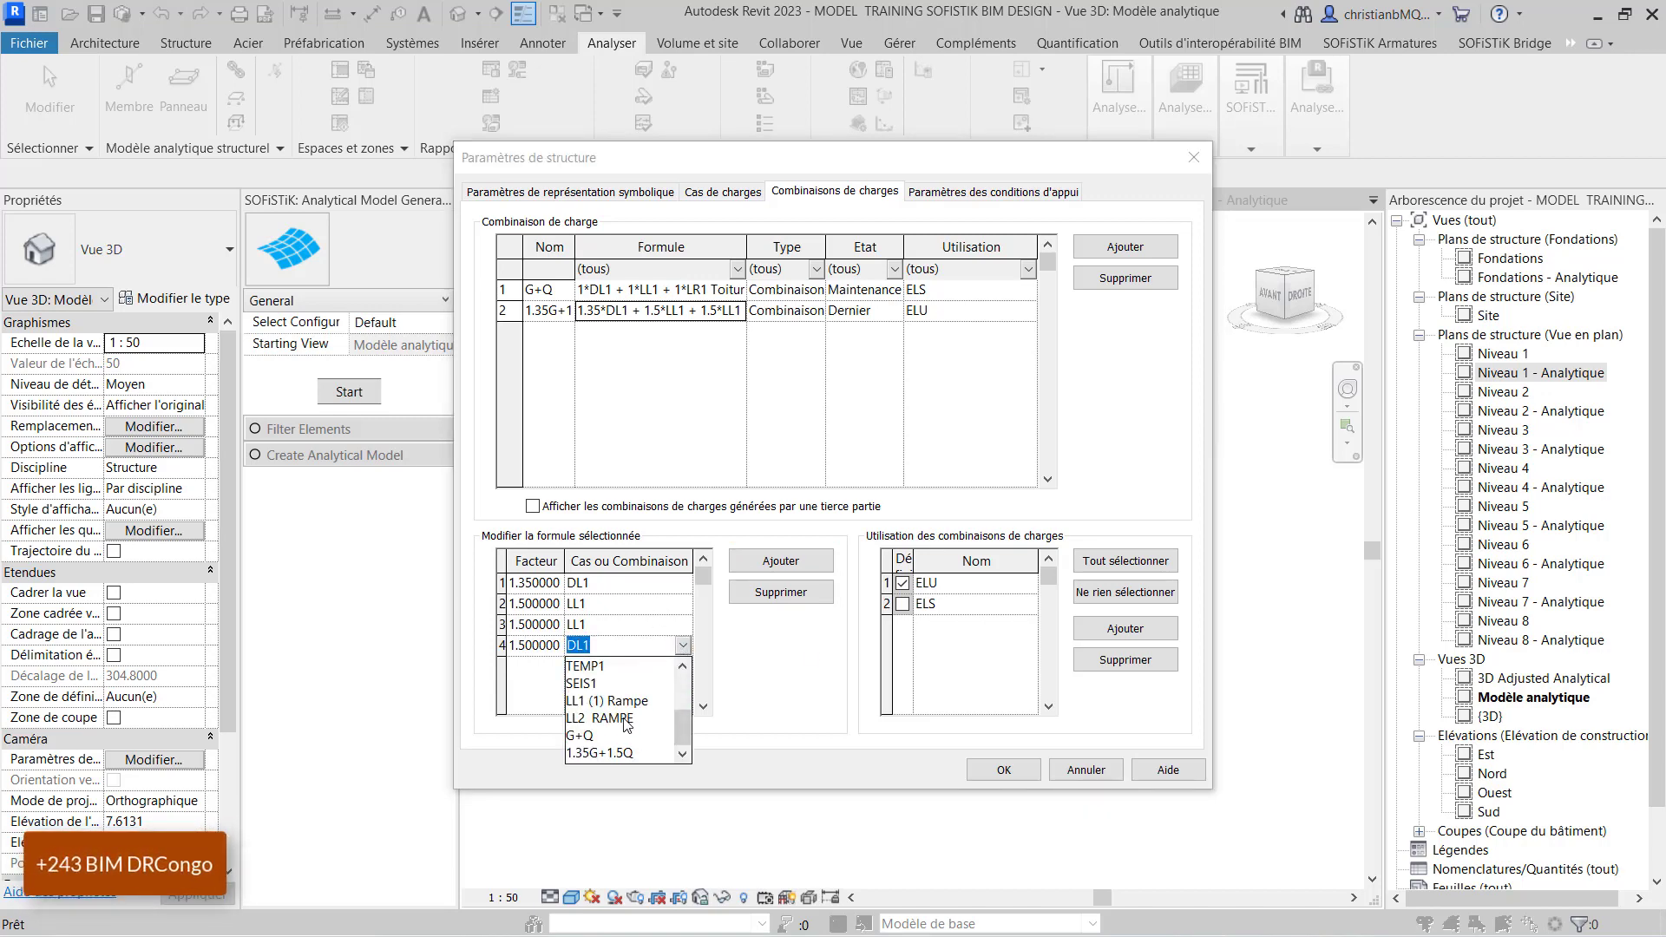
{"action": "left_click", "coordinate": [626, 720]}
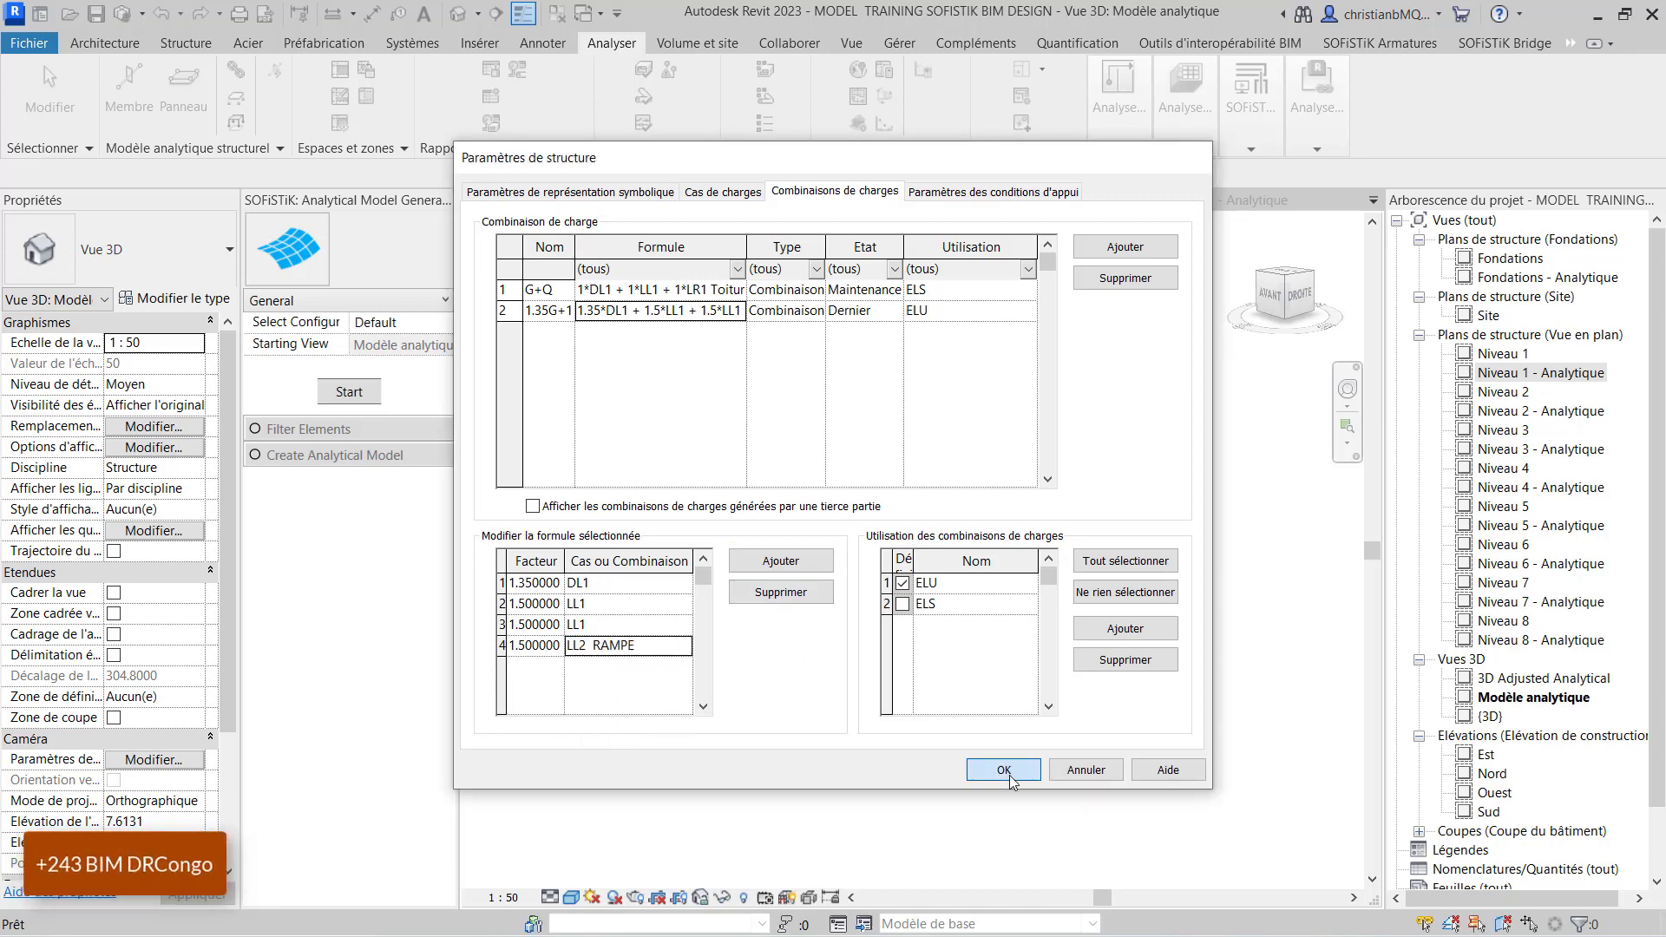
{"action": "left_click", "coordinate": [1005, 773]}
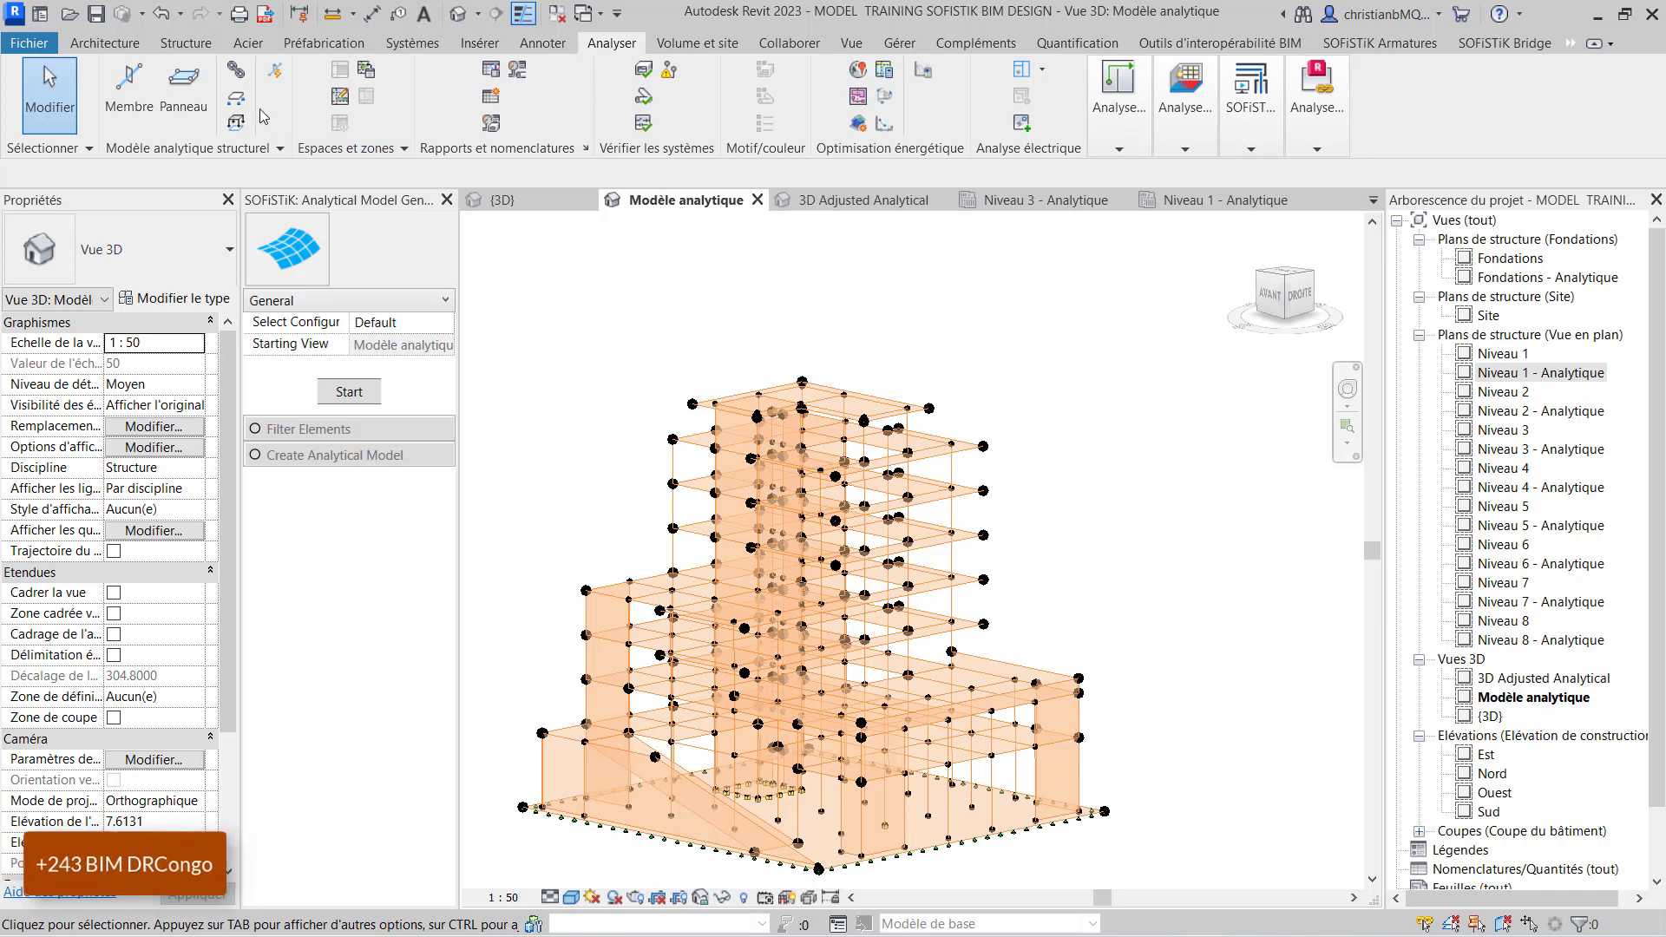
{"action": "left_click", "coordinate": [236, 124]}
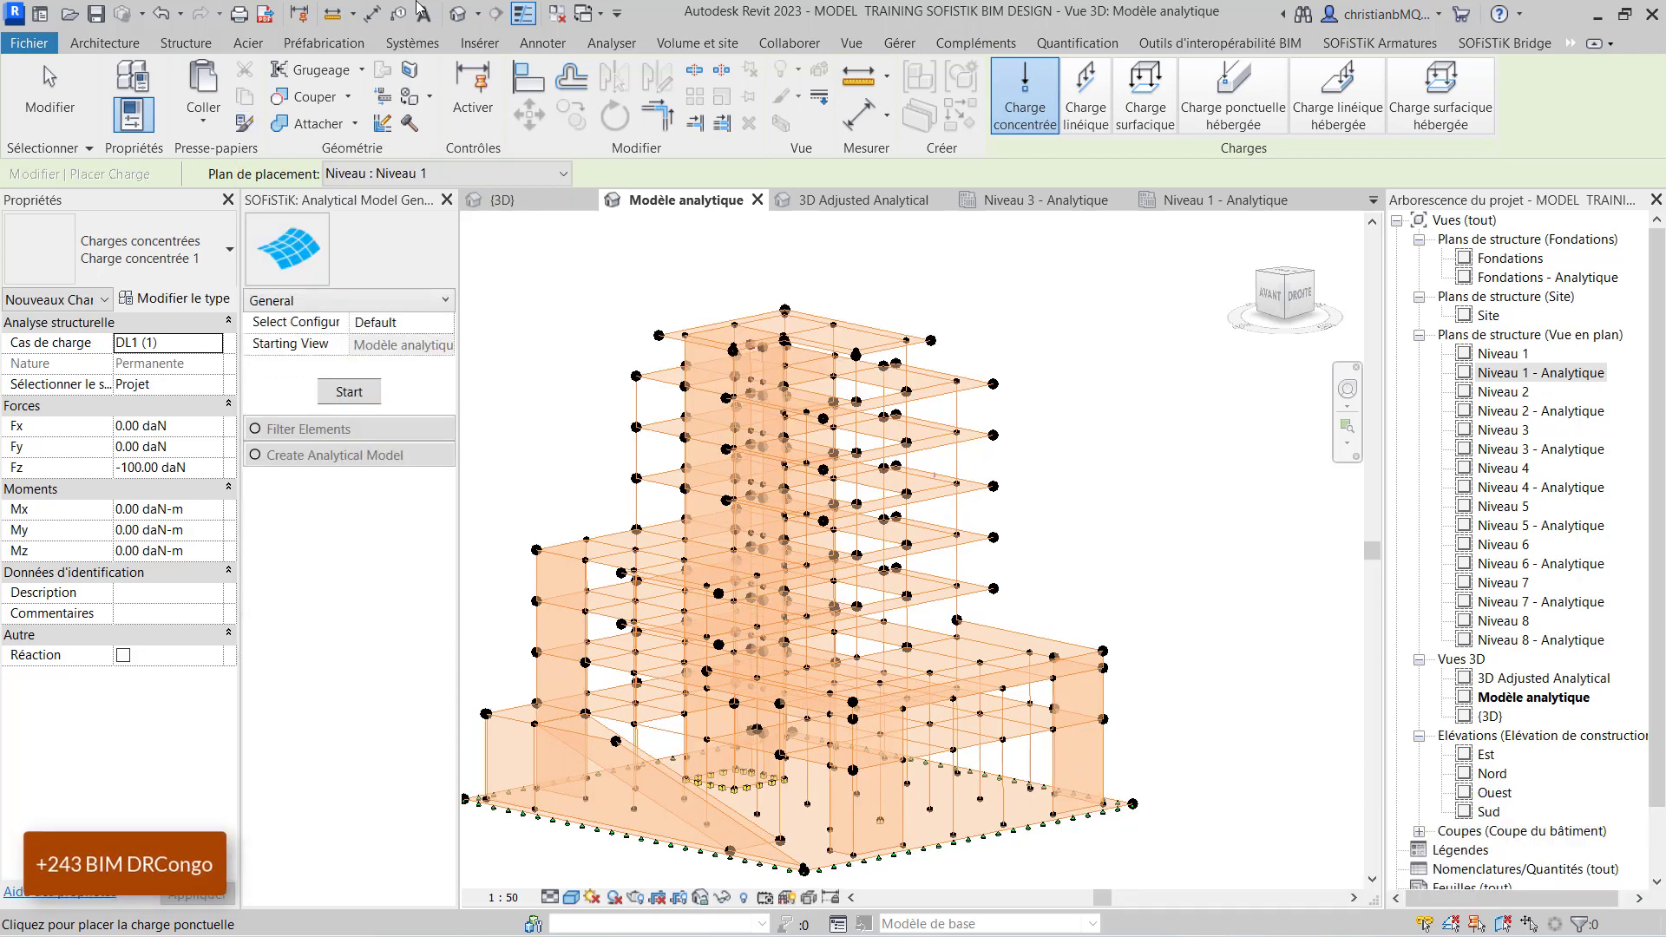
{"action": "scroll", "coordinate": [1273, 613], "scroll_direction": "down", "scroll_amount": 2}
{"action": "key", "text": "Escape"}
{"action": "key", "text": "Escape"}
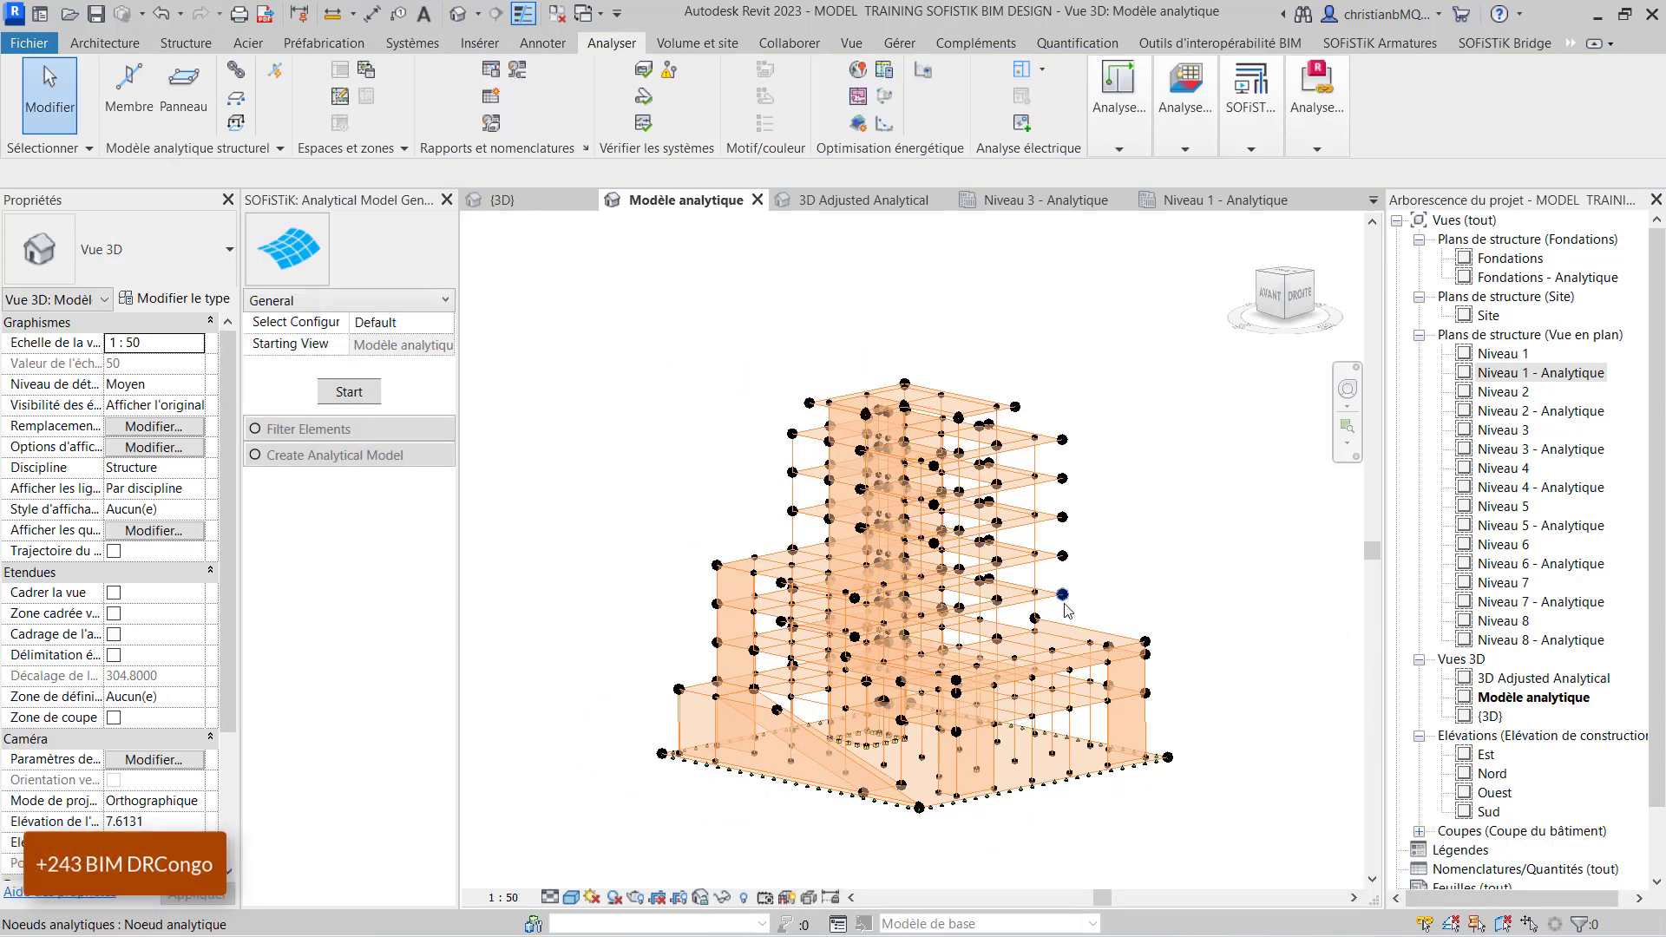
{"action": "scroll", "coordinate": [1066, 609], "scroll_direction": "up", "scroll_amount": 2}
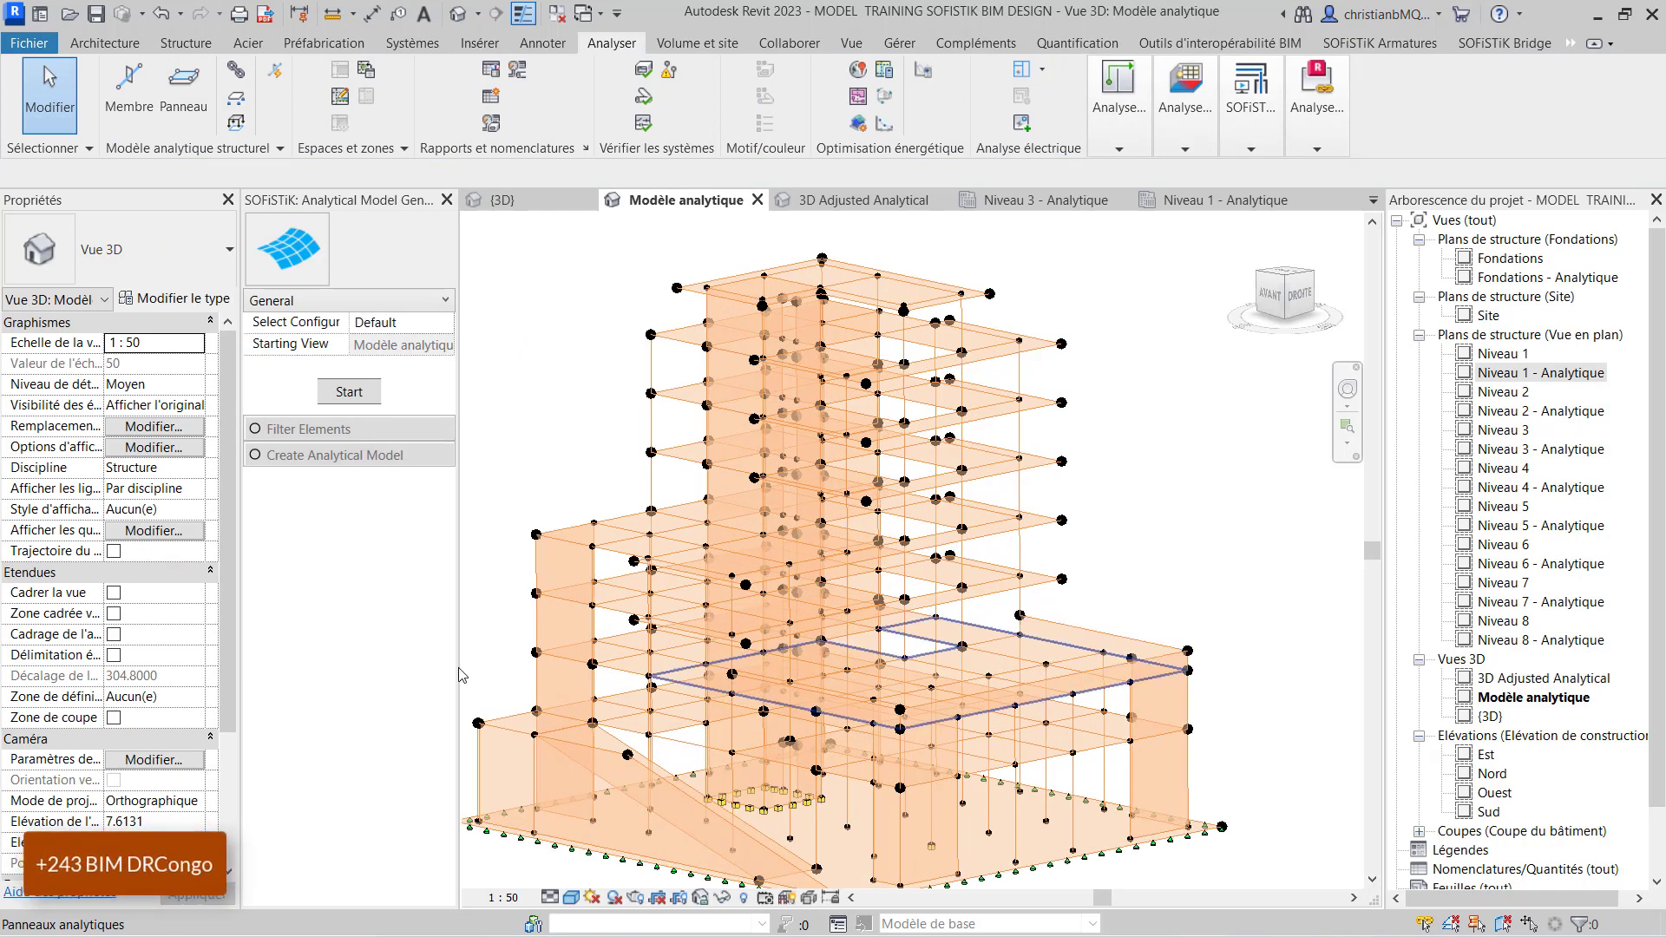
{"action": "scroll", "coordinate": [1033, 694], "scroll_direction": "down", "scroll_amount": 2}
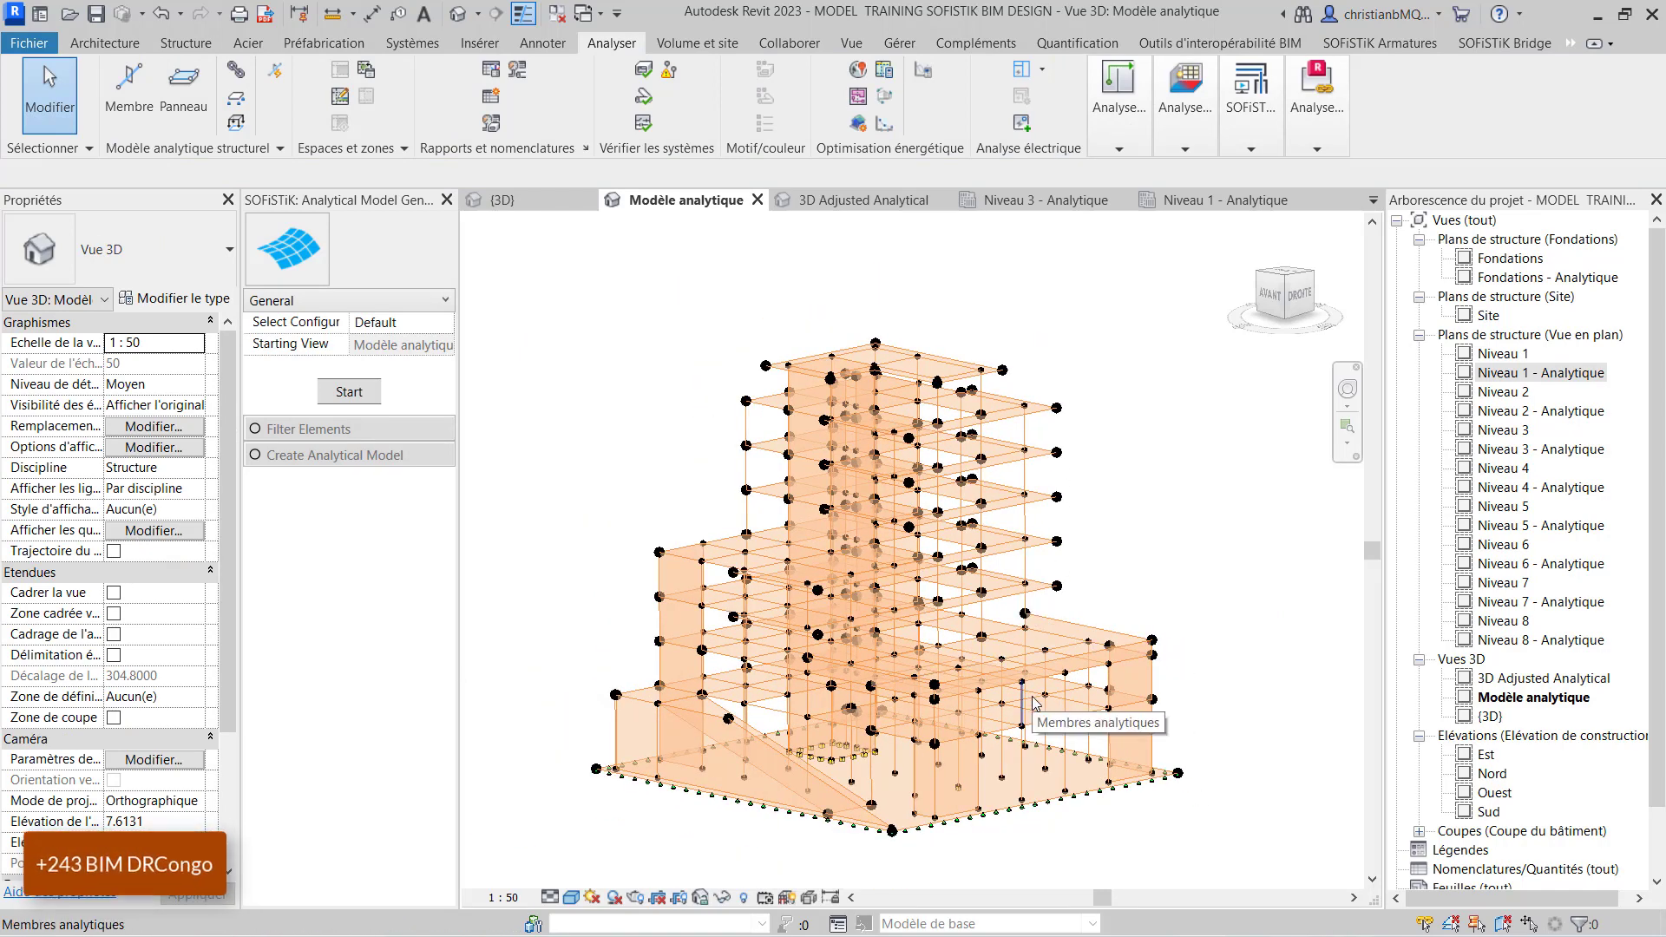